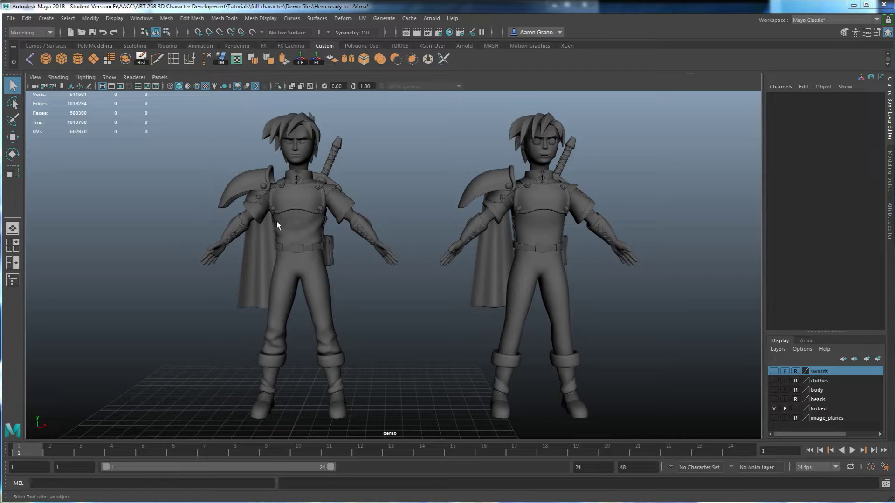
Step: Examine both hero models from several angles, comparing their armour, hands, heads and full figures
alt+drag(389, 303, 370, 309)
alt+middle_drag(404, 299, 310, 294)
alt+right_drag(310, 293, 449, 295)
alt+drag(681, 277, 676, 187)
alt+middle_drag(368, 276, 652, 301)
alt+right_drag(396, 298, 508, 280)
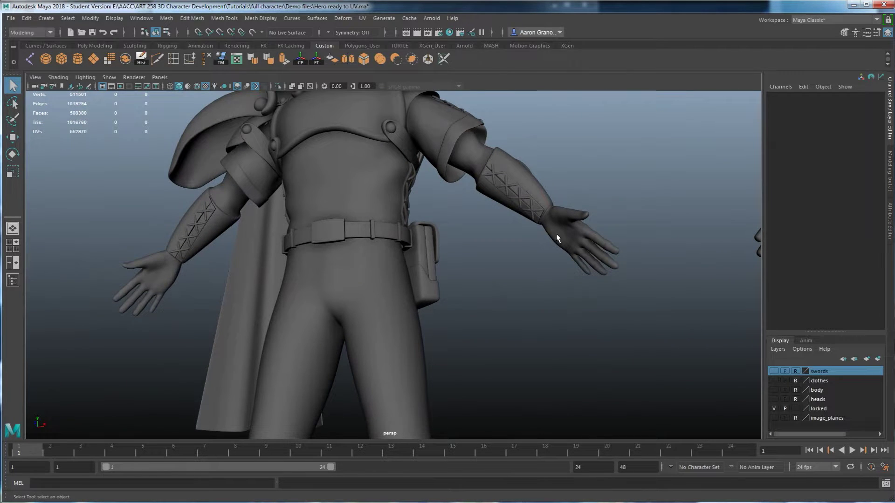
alt+right_drag(624, 210, 566, 219)
alt+middle_drag(566, 219, 502, 284)
alt+drag(501, 284, 487, 320)
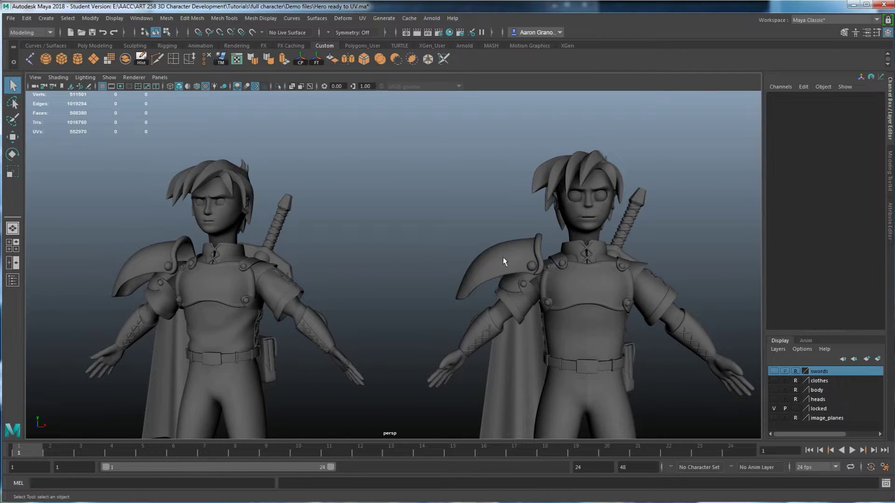
alt+drag(510, 255, 599, 210)
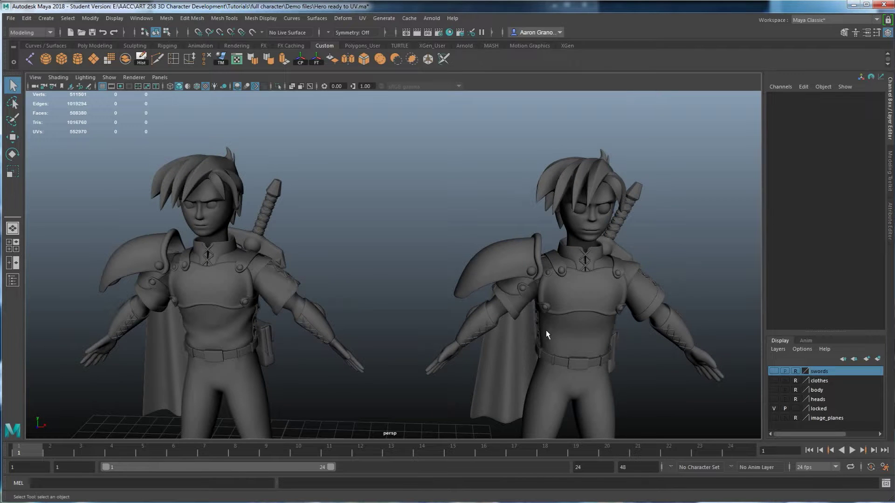
alt+drag(547, 330, 553, 325)
alt+middle_drag(553, 325, 540, 289)
alt+drag(540, 289, 451, 205)
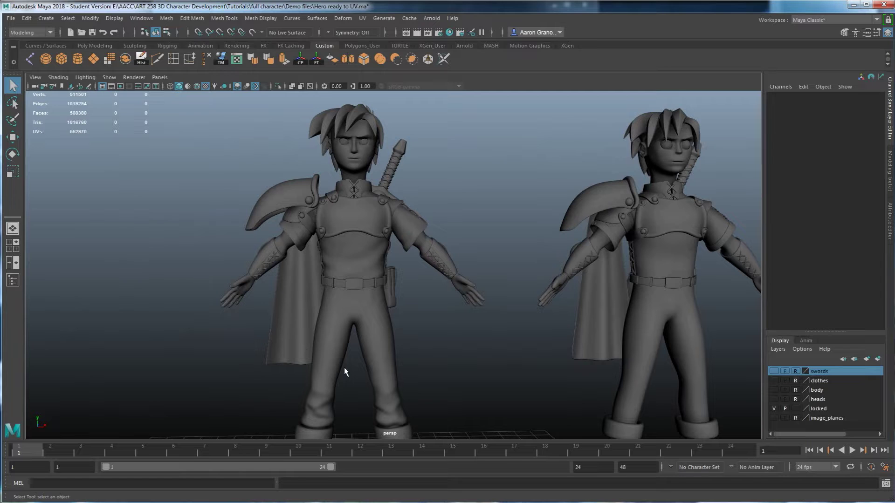
alt+drag(478, 347, 599, 256)
alt+right_drag(612, 235, 88, 247)
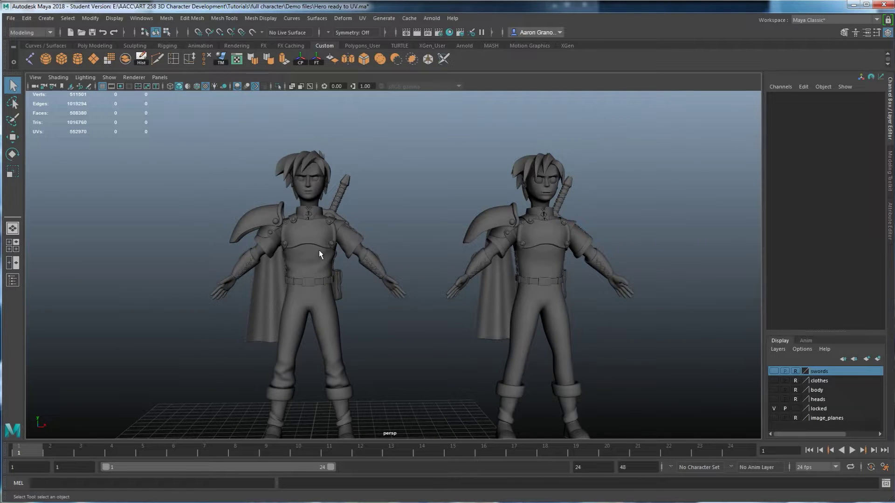
scroll(393, 361, down, 1)
alt+middle_drag(392, 361, 408, 344)
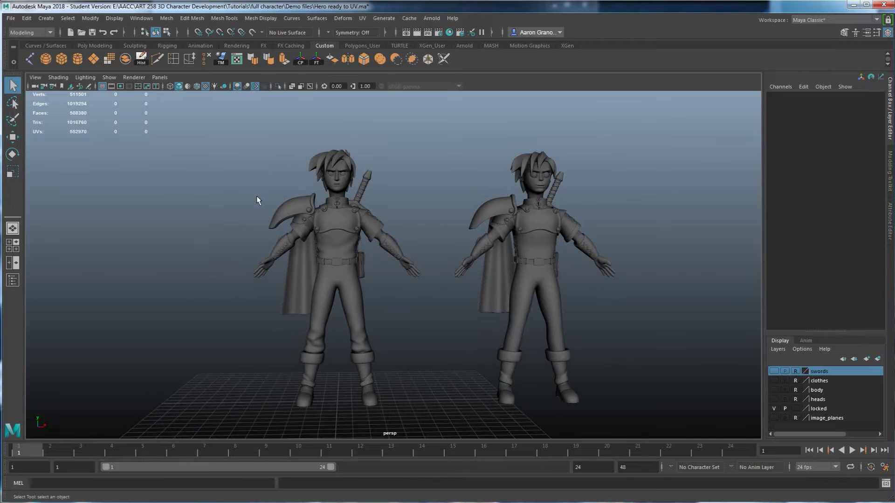
Step: Open the UV Editor for the finished hero with wrinkled clothing, and compare its UV layout with the other hero's
drag(193, 125, 433, 407)
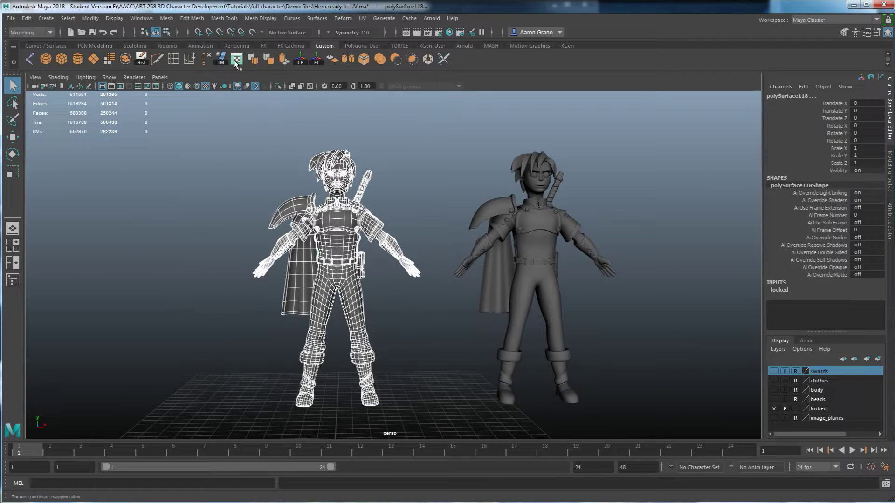
click(363, 18)
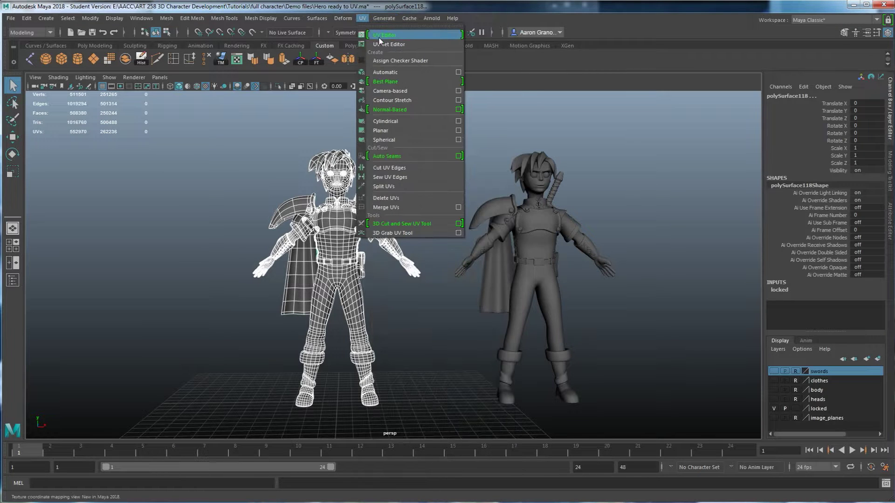
click(379, 40)
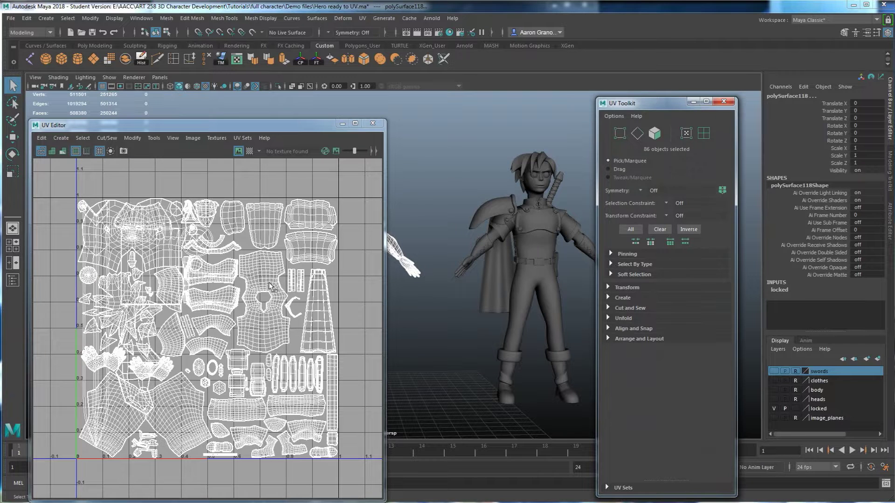
drag(443, 136, 599, 431)
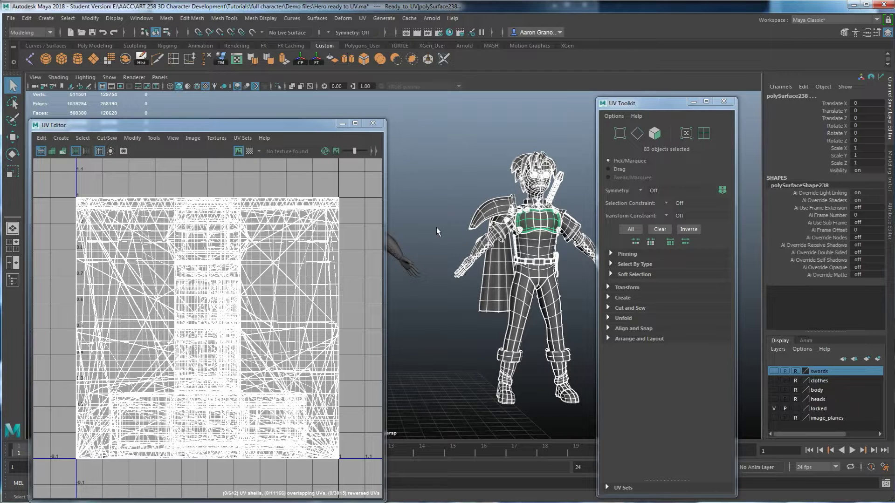
Step: Undo back to the finished hero's selection to review its UV layout, close the UV Editor and clear the selection
key(ctrl+z)
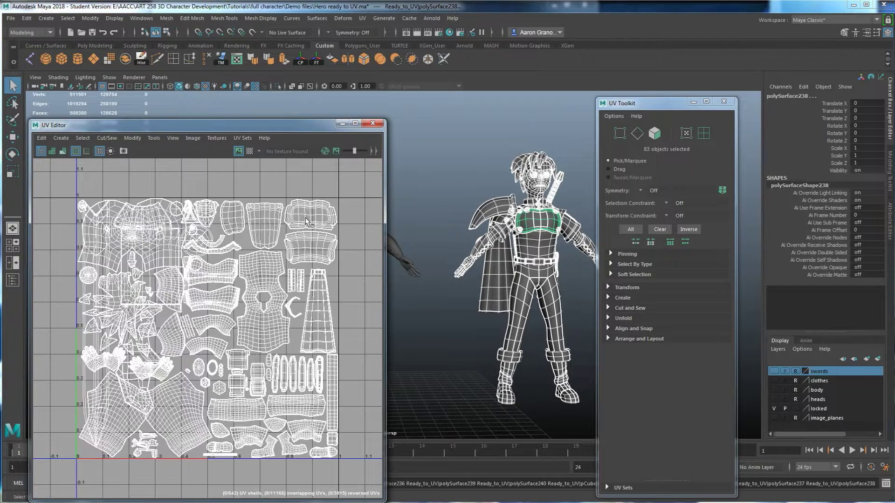
key(ctrl+z)
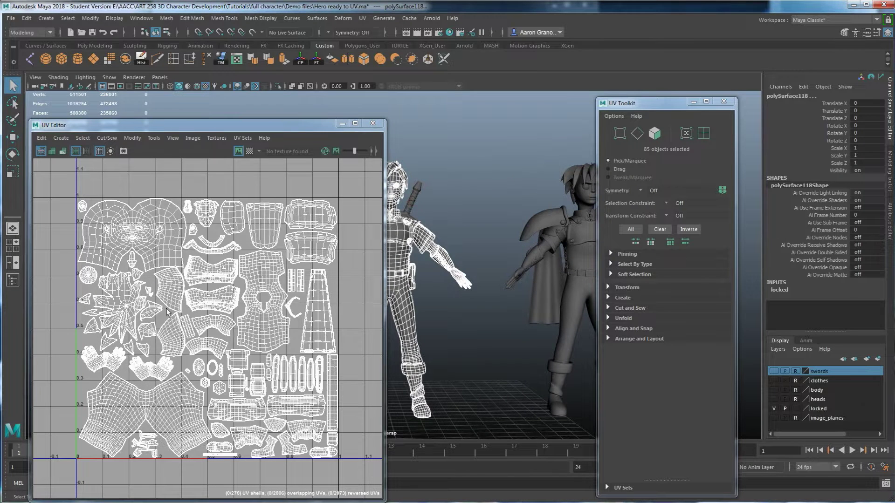
click(373, 123)
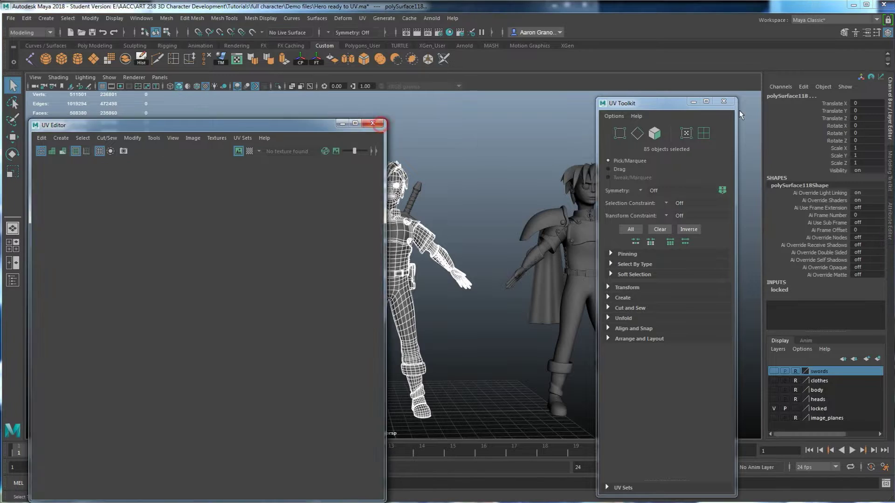
click(516, 157)
alt+middle_drag(532, 219, 470, 200)
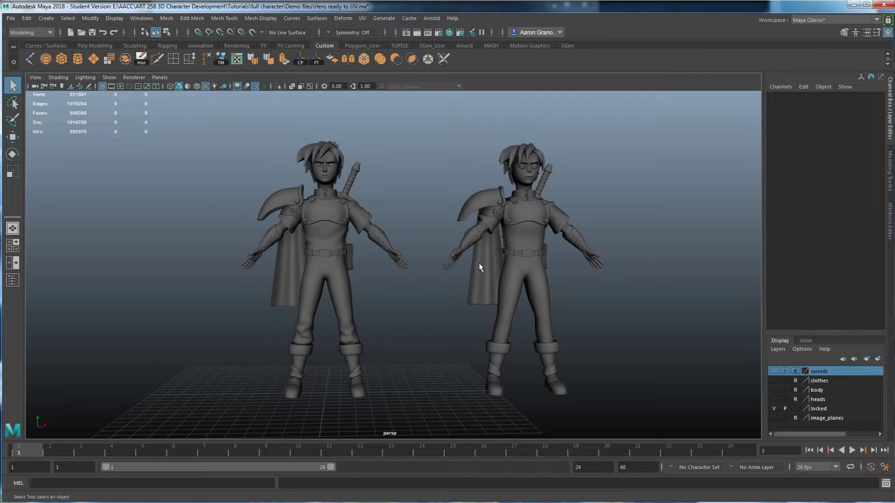
Step: Open the Hypershade for setting up materials on the hero without finished UVs
alt+drag(461, 307, 455, 309)
alt+middle_drag(455, 310, 349, 336)
alt+right_drag(350, 336, 443, 309)
alt+middle_drag(444, 310, 440, 332)
alt+drag(414, 281, 429, 295)
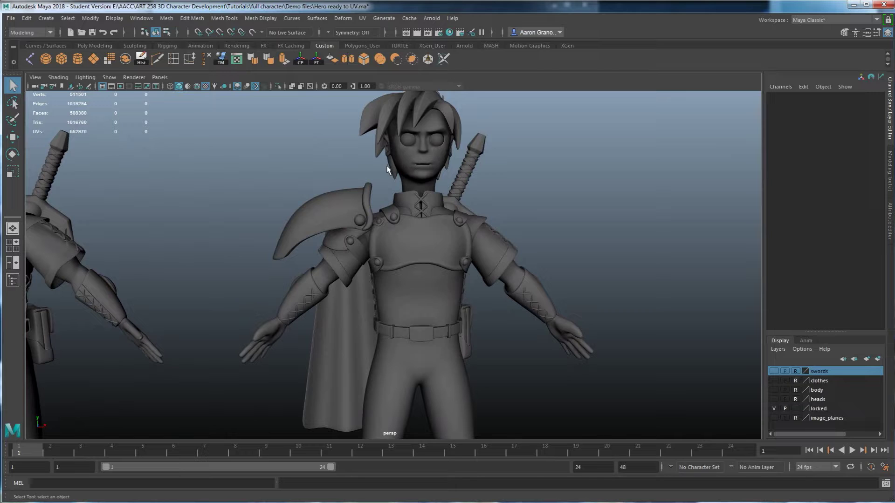
click(448, 33)
click(449, 34)
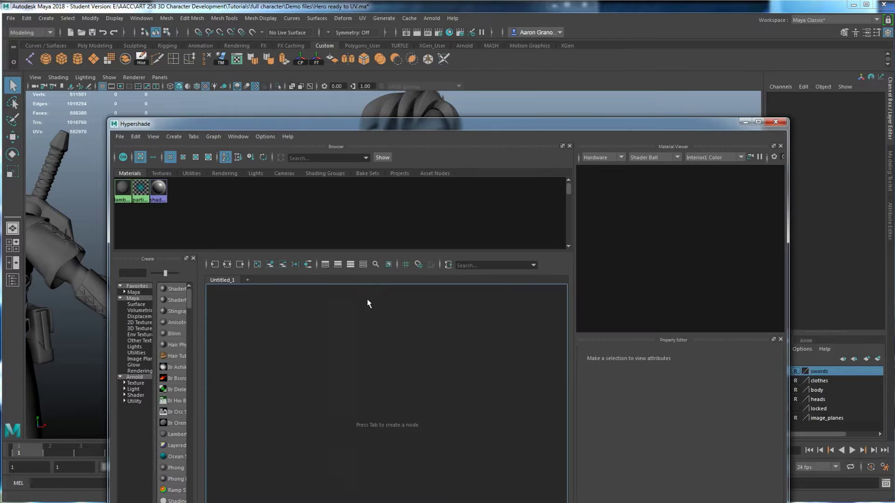
click(147, 19)
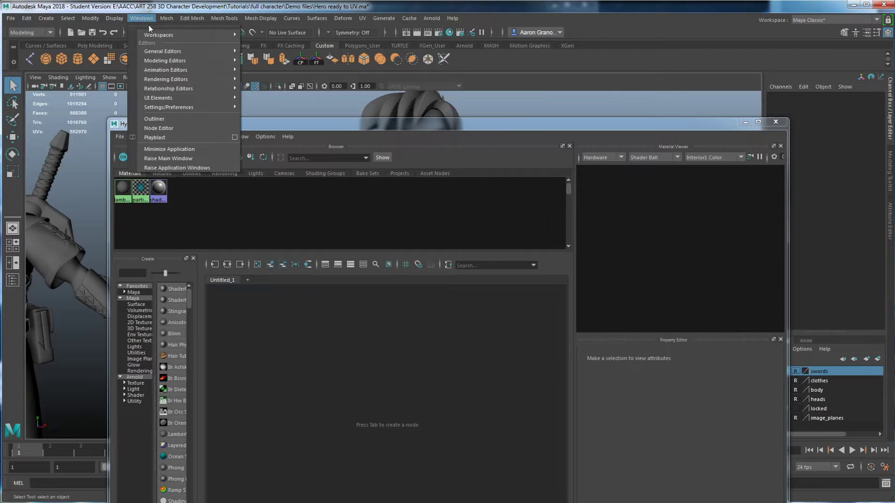
mouse_move(159, 80)
click(518, 4)
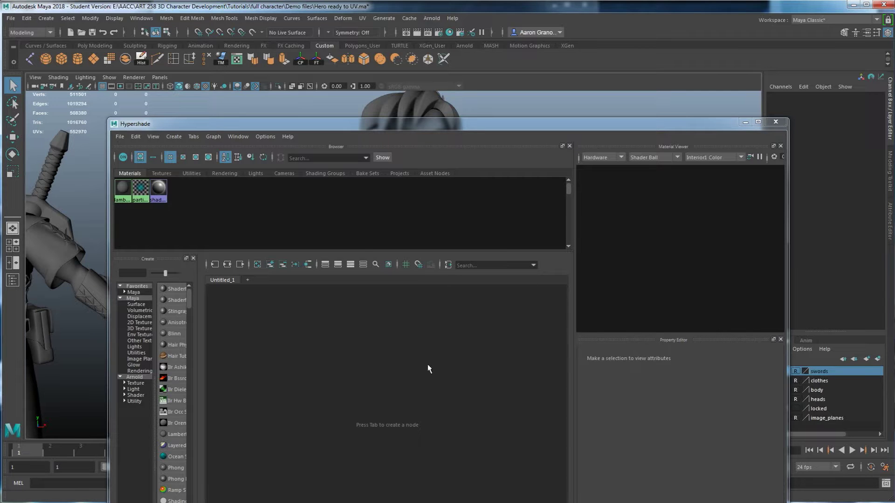
Step: Create a Phong material in the Hypershade and show the material swatches at medium size
click(123, 189)
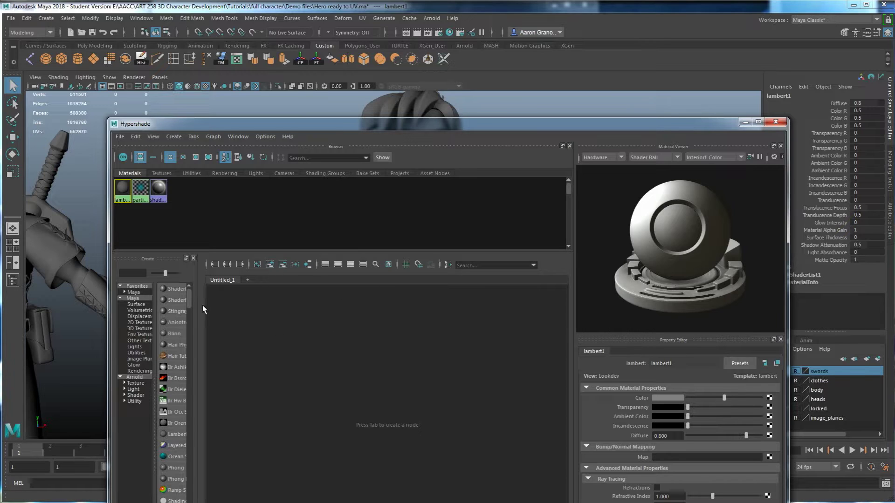
drag(198, 306, 274, 314)
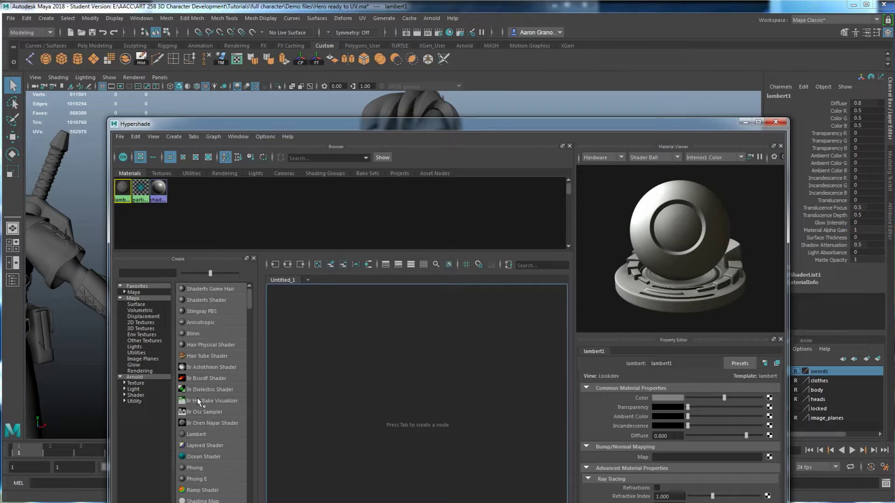
click(193, 468)
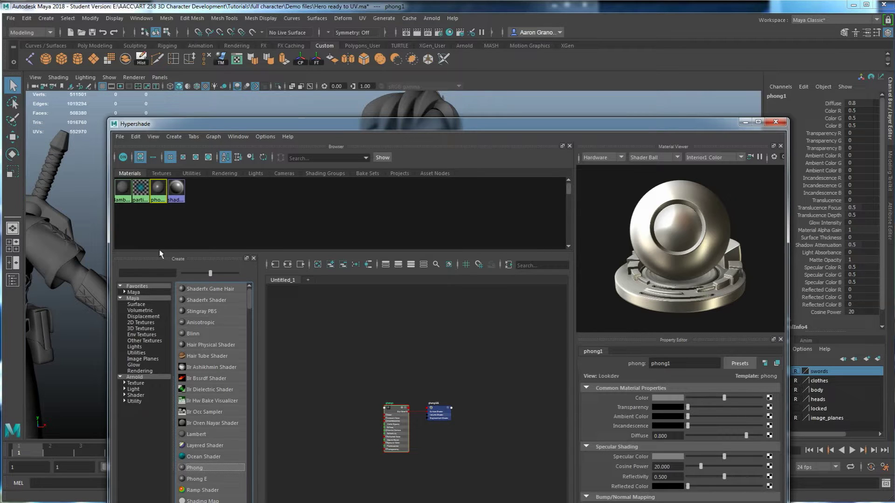
click(184, 158)
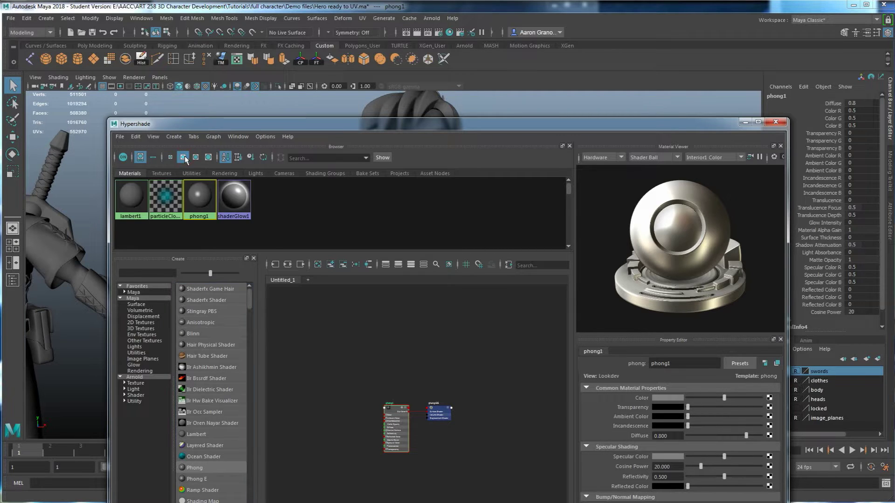
click(195, 157)
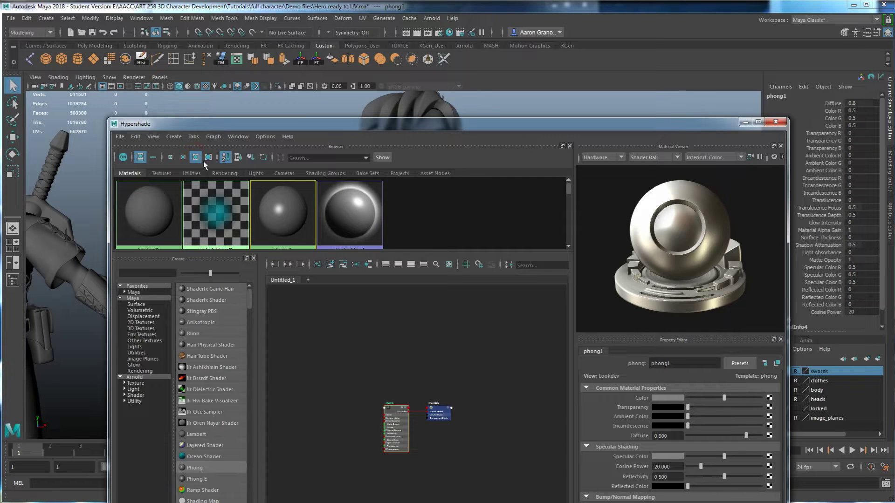
click(183, 157)
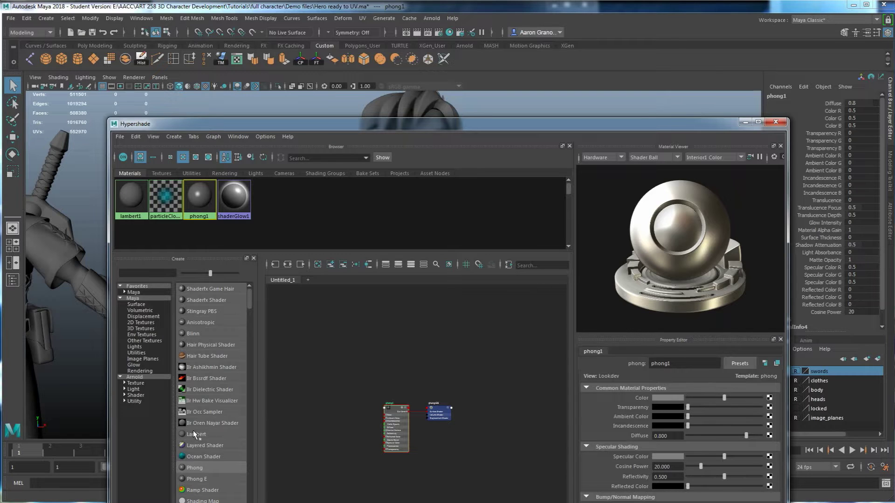
Step: Assign the new Phong material to the chest plate of the hero without finished UVs
drag(431, 124, 448, 281)
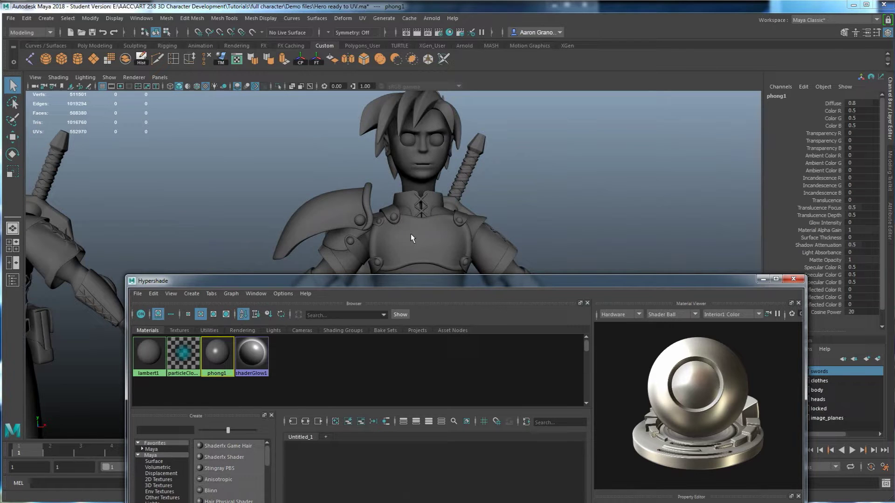
drag(401, 280, 445, 165)
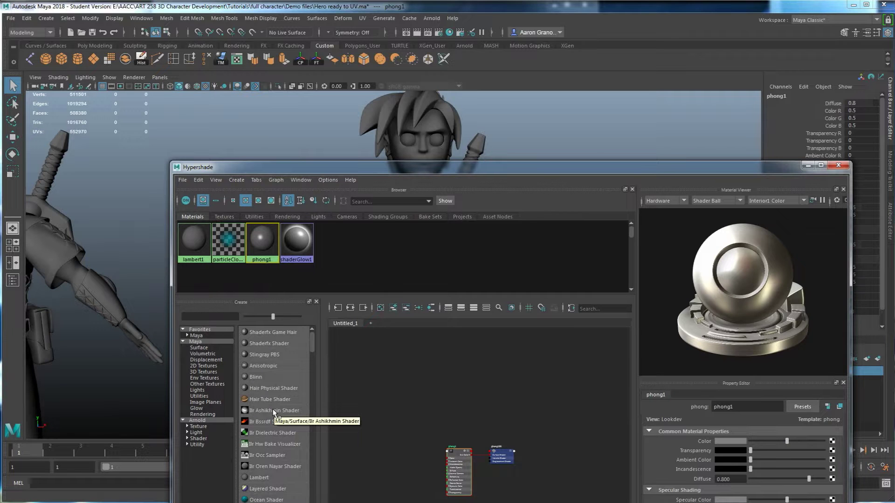
drag(412, 167, 404, 345)
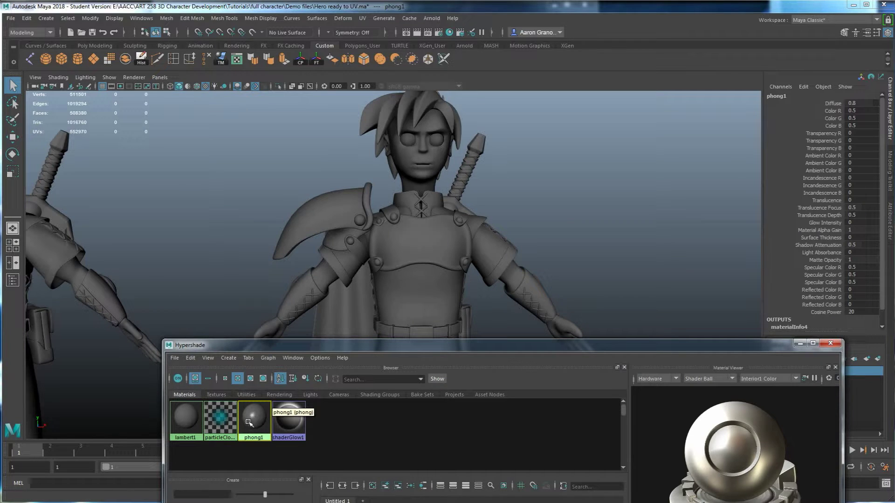
middle_drag(251, 414, 422, 252)
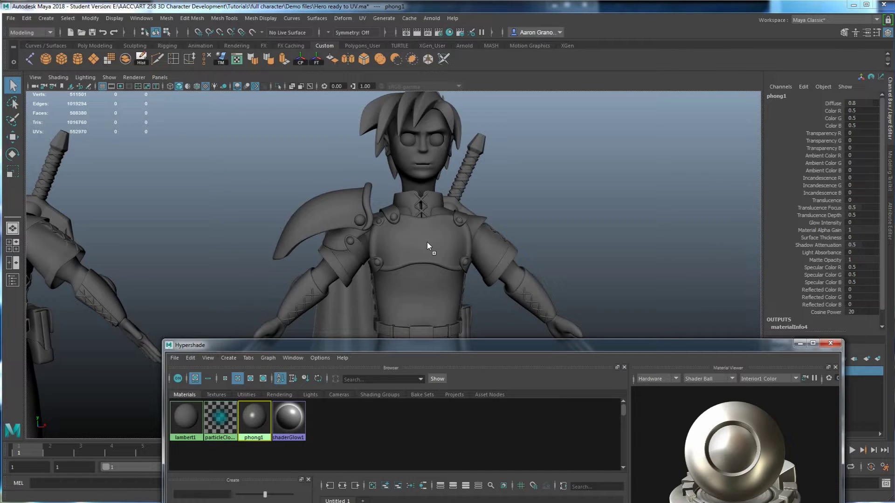
middle_drag(427, 242, 426, 241)
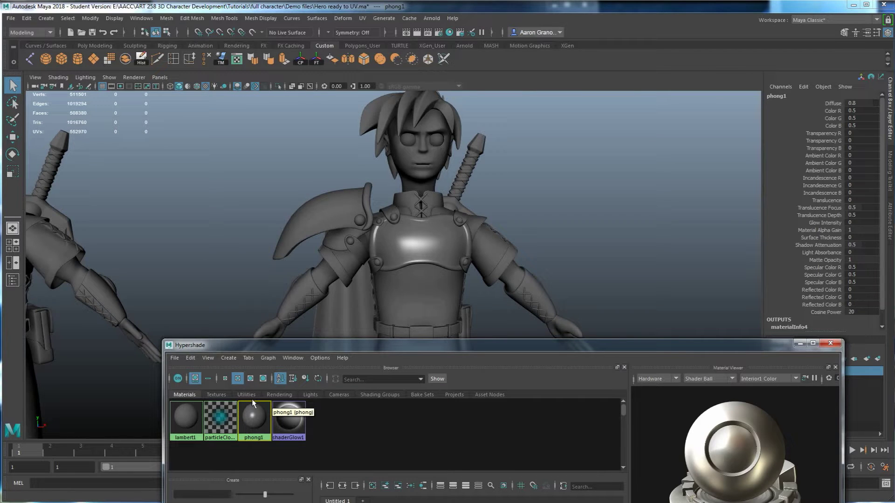
middle_drag(253, 403, 438, 284)
Step: Set the Phong material's colour to a golden yellow with hue about 42.8, saturation 0.718 and value 0.816
alt+drag(438, 284, 471, 255)
scroll(472, 256, up, 3)
alt+middle_drag(474, 256, 470, 257)
alt+drag(470, 258, 471, 266)
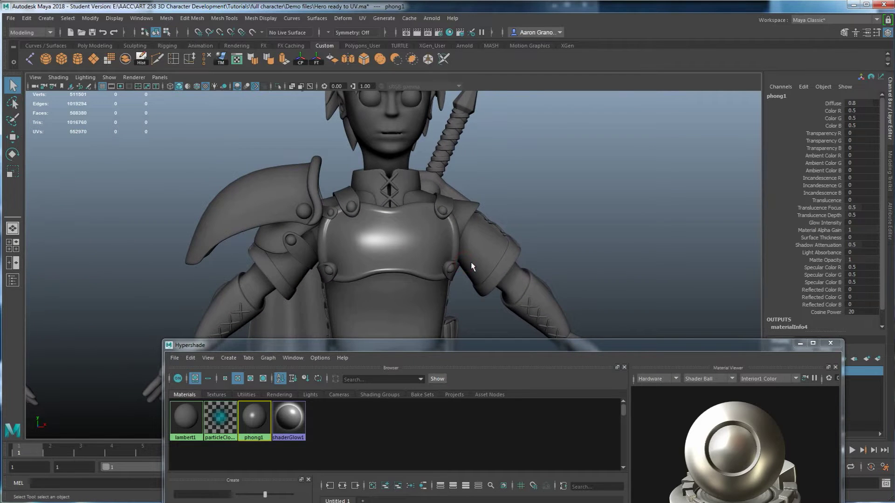
double_click(255, 419)
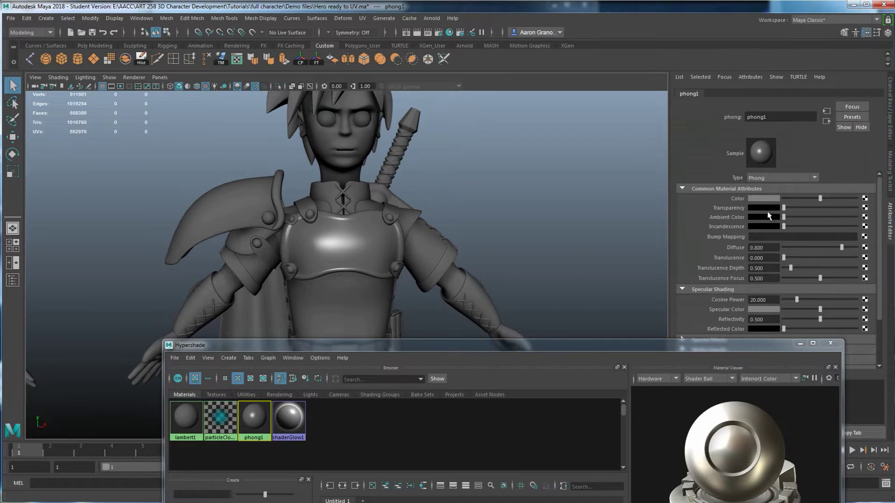
drag(661, 347, 437, 325)
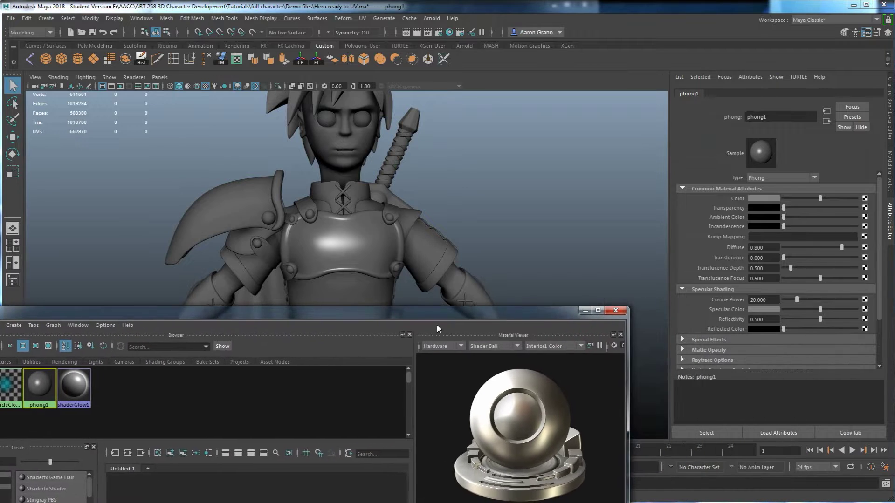
click(765, 199)
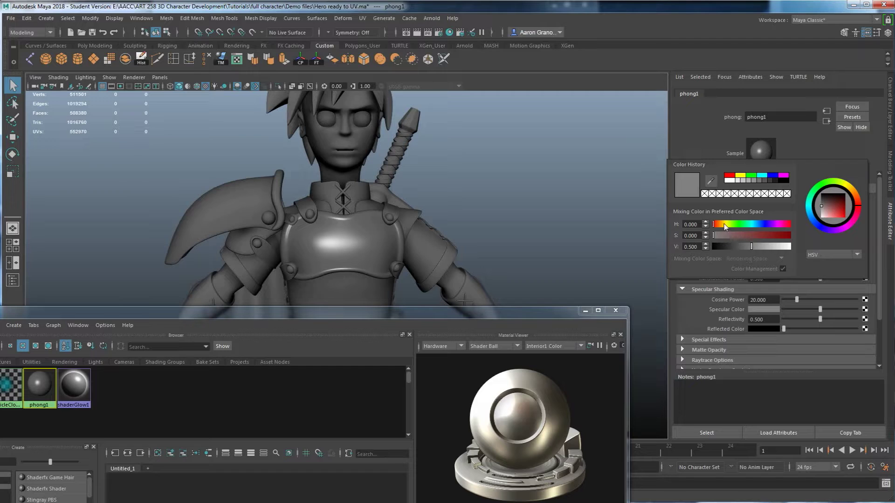
drag(715, 226, 776, 246)
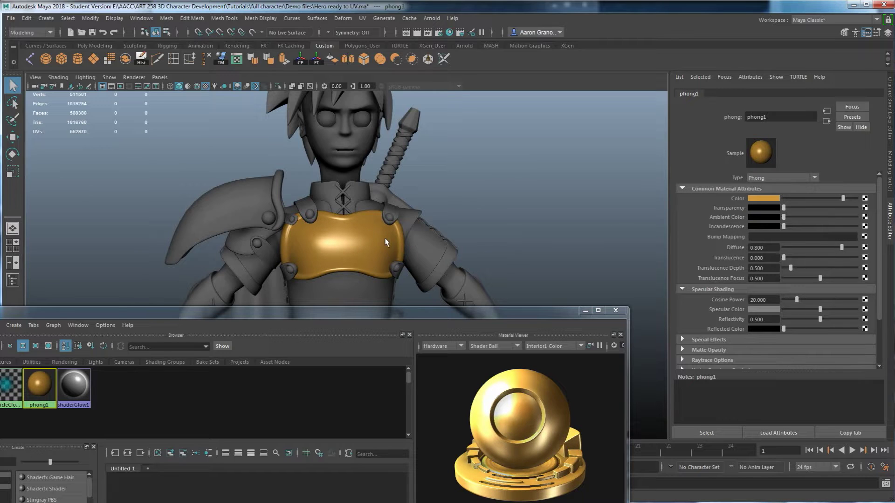
click(763, 198)
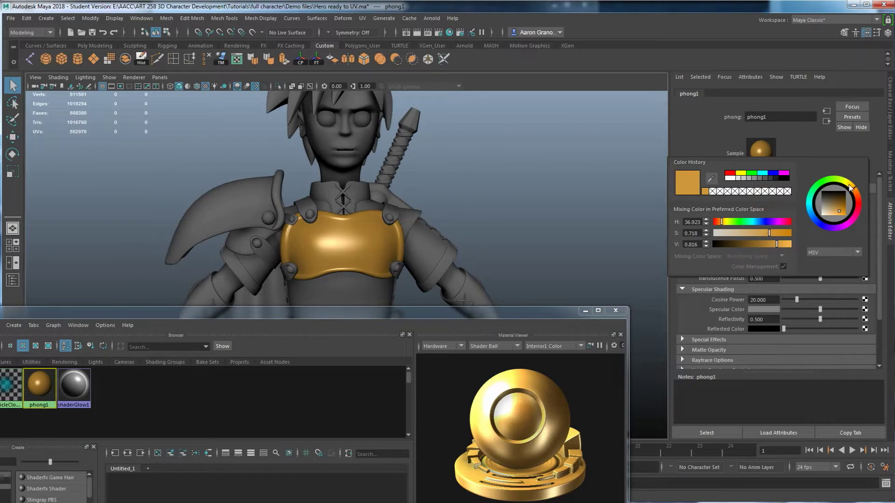
drag(852, 190, 854, 188)
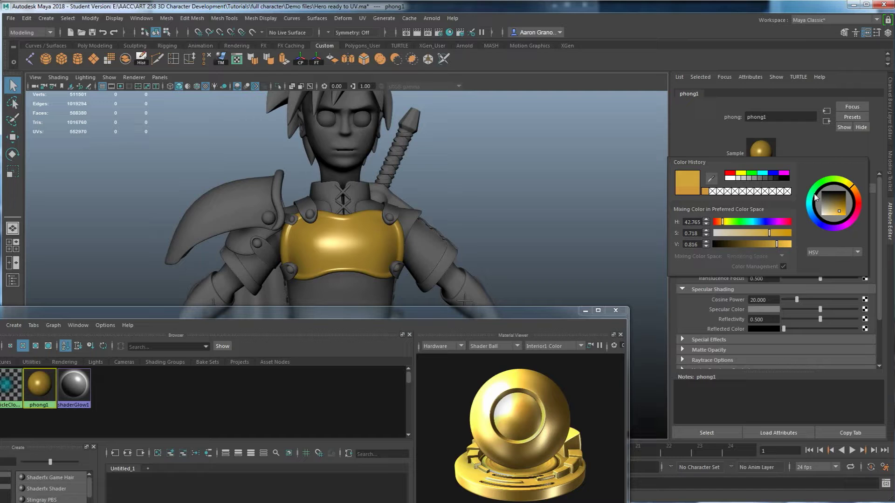
Step: Assign the gold Phong material to the large shoulder armour piece of the hero
mouse_move(432, 205)
alt+mouse_down()
mouse_move(475, 205)
mouse_move(309, 210)
mouse_move(423, 196)
mouse_move(426, 215)
alt+mouse_up()
scroll(426, 216, down, 3)
alt+middle_drag(396, 265, 440, 233)
alt+drag(439, 234, 441, 221)
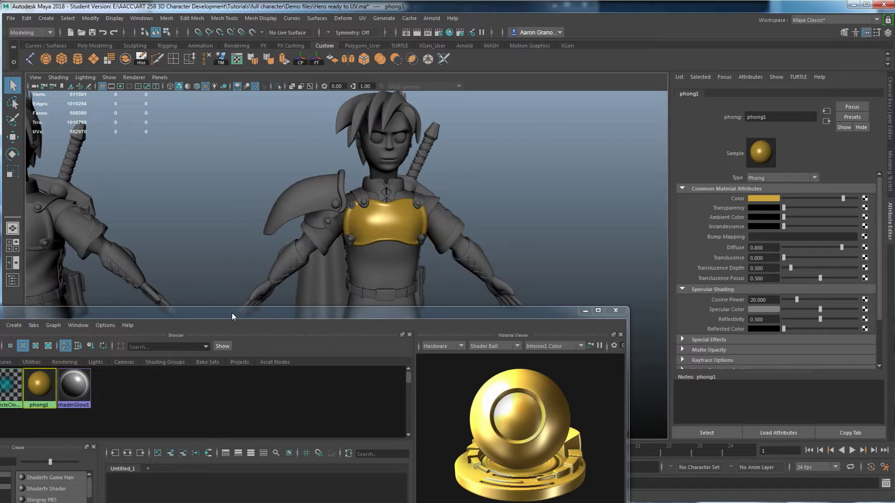
drag(233, 312, 445, 242)
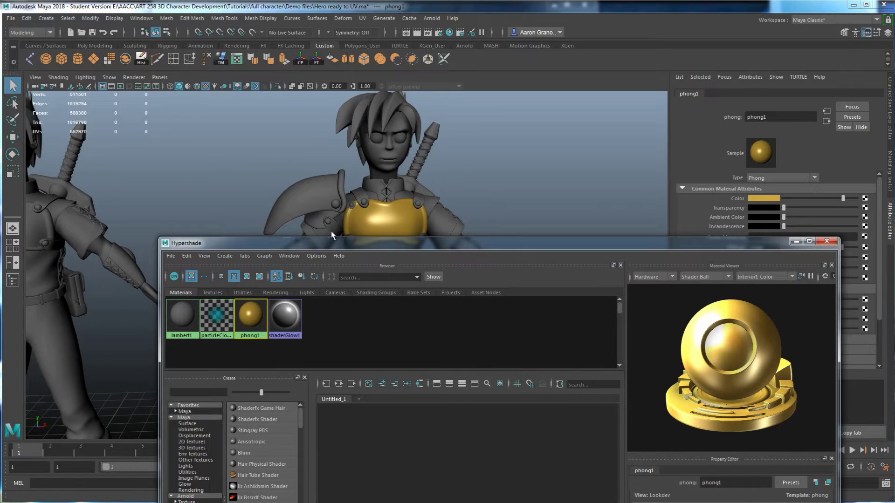
drag(424, 245, 431, 314)
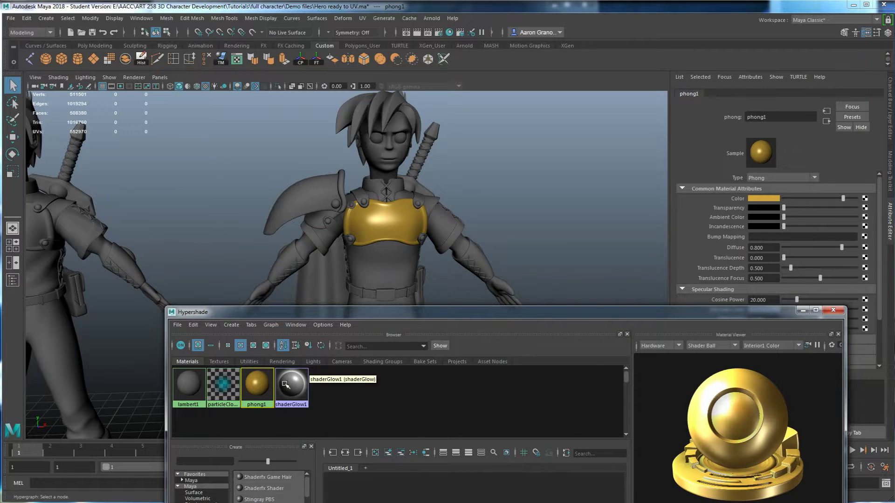
middle_drag(259, 376, 307, 198)
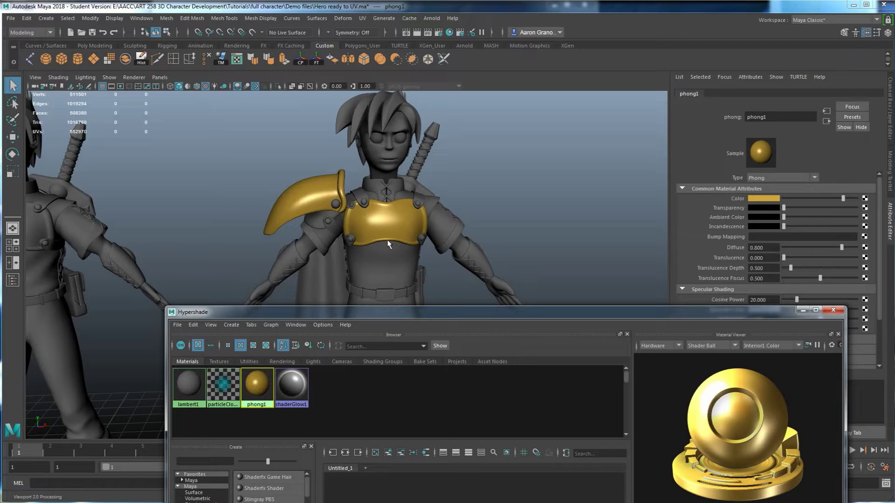
Step: Create a Lambert material in the Hypershade and assign it to the hero's chest plate
drag(469, 315, 383, 257)
drag(259, 237, 265, 145)
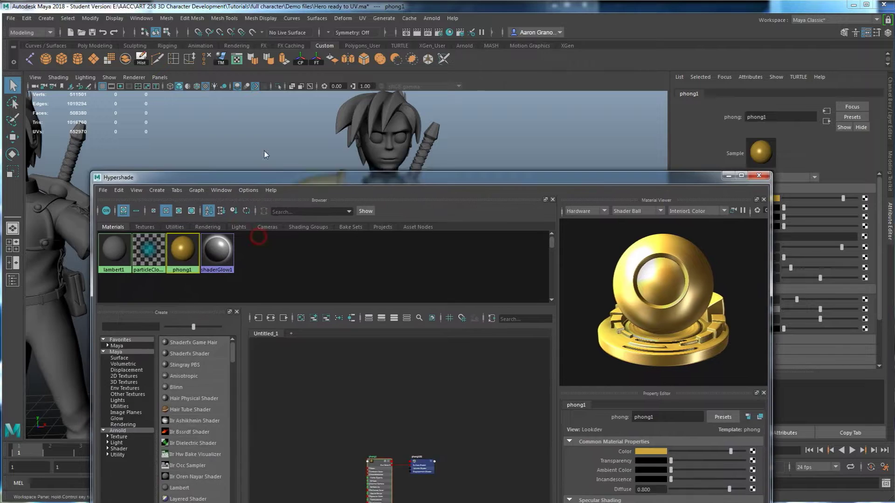
click(182, 456)
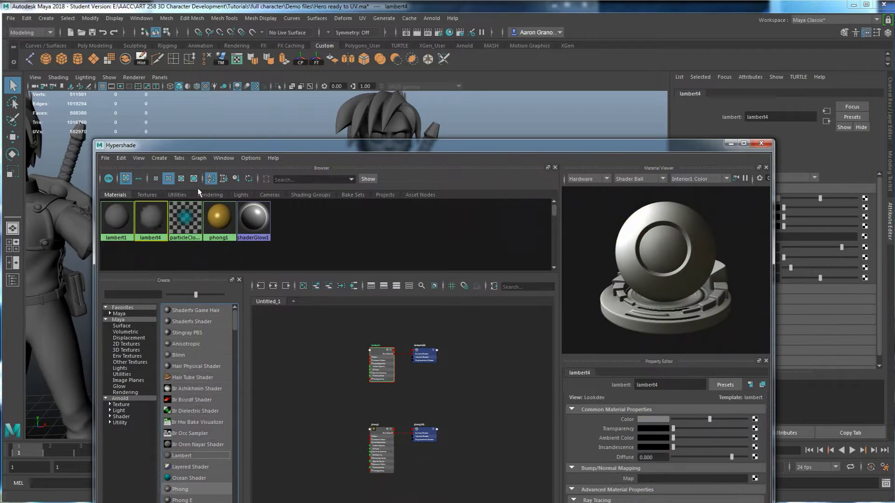
drag(248, 145, 256, 270)
middle_drag(158, 343, 372, 228)
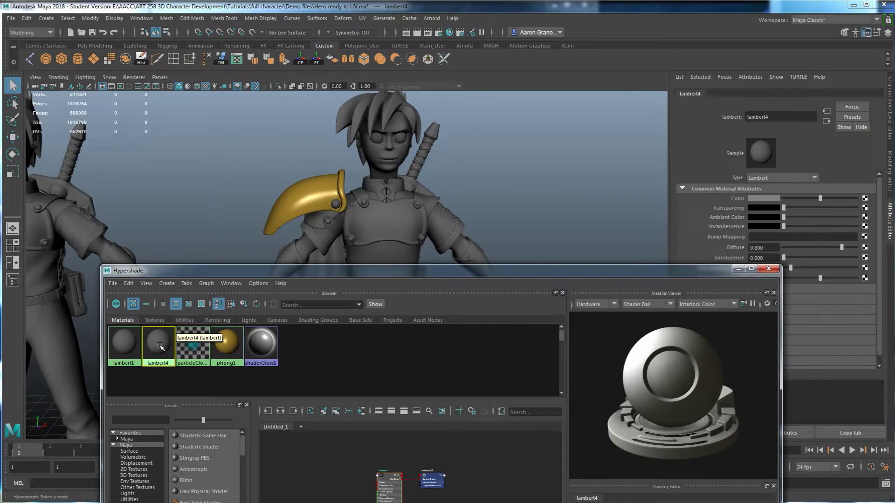
Step: Connect a File texture node to the colour of the new Lambert material
click(157, 347)
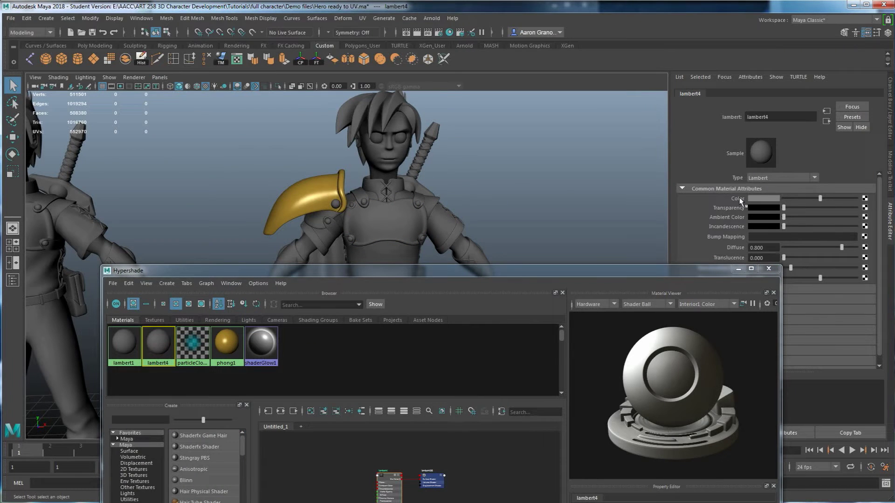
click(864, 199)
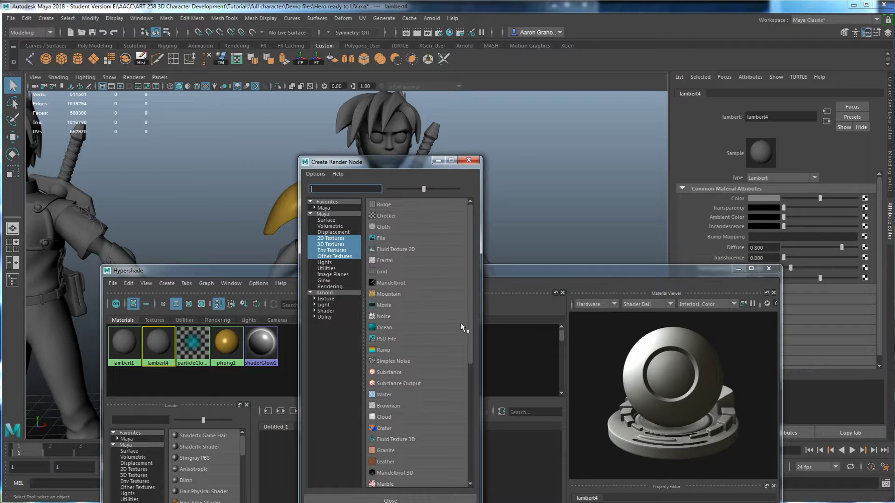
click(381, 238)
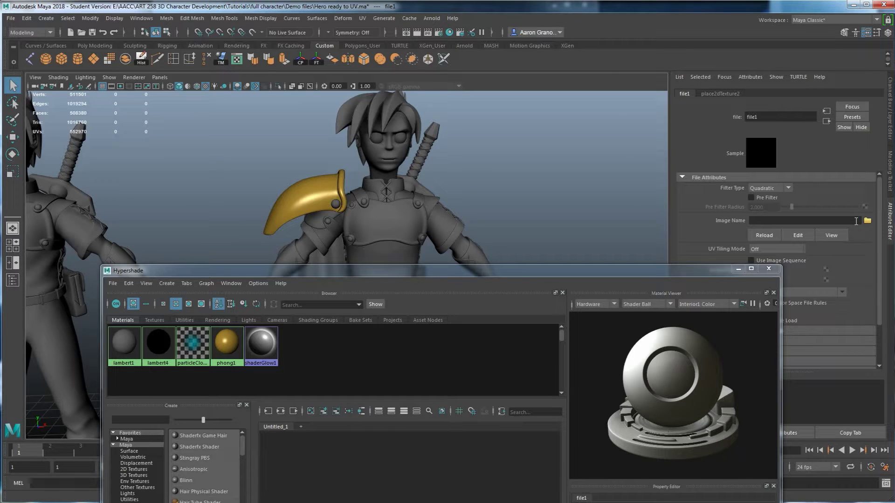
Step: Reopen the Lambert material's file texture and load fabric test.jpg from the Desktop as its image
click(533, 200)
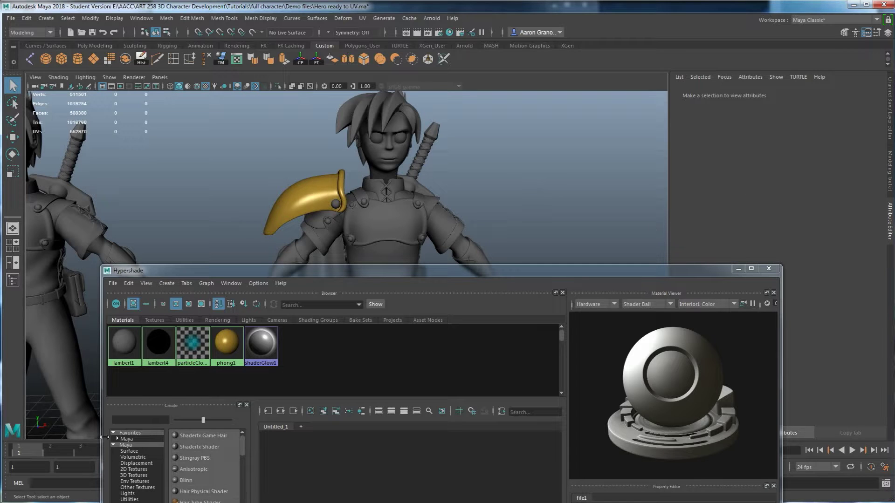
click(233, 349)
click(152, 359)
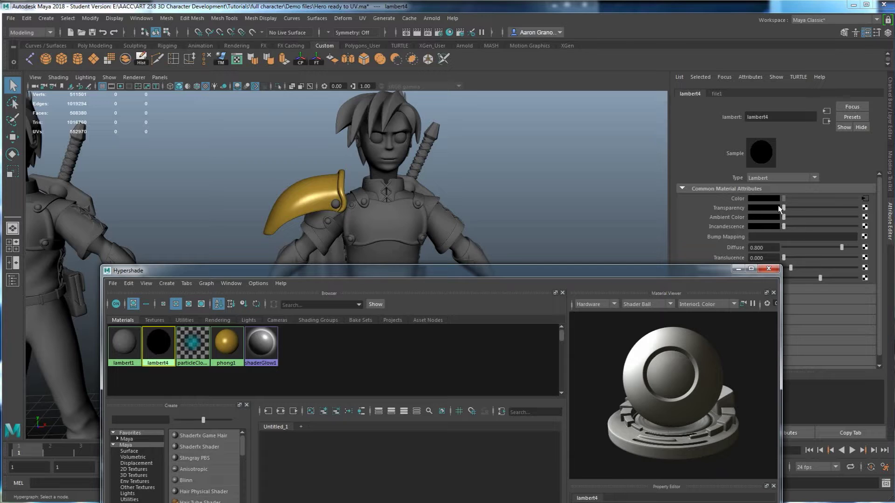
click(864, 200)
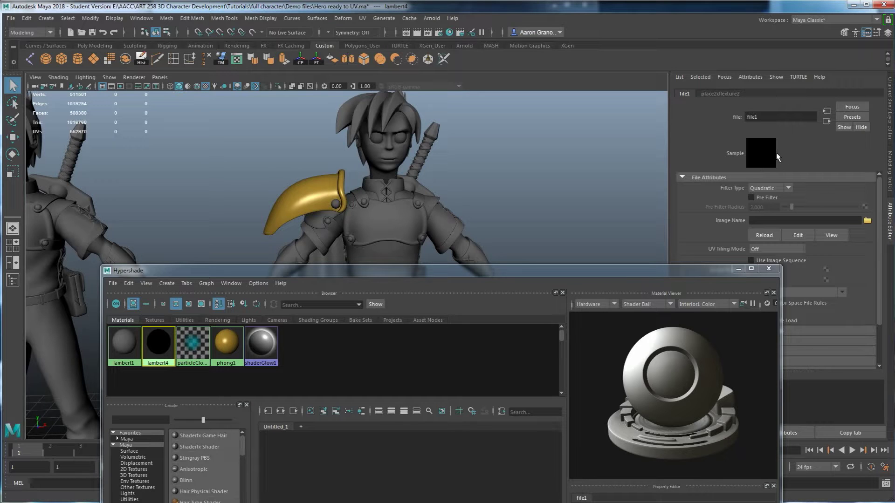
click(867, 220)
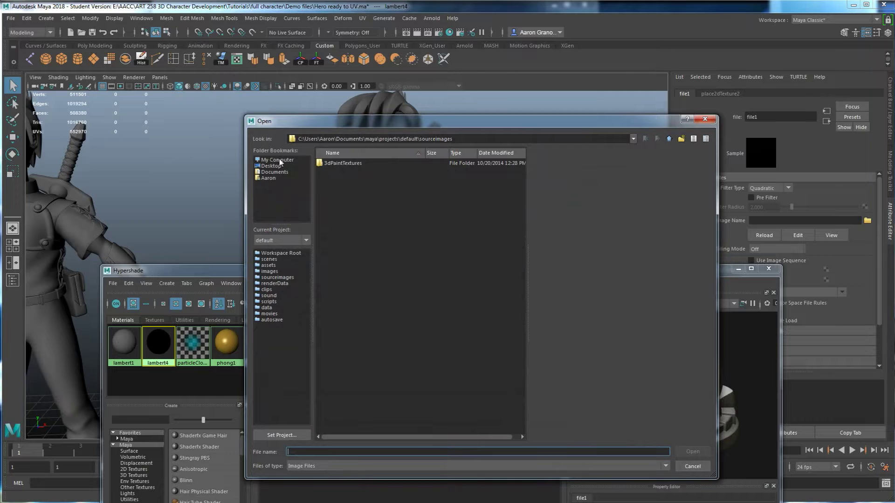
click(278, 166)
click(337, 215)
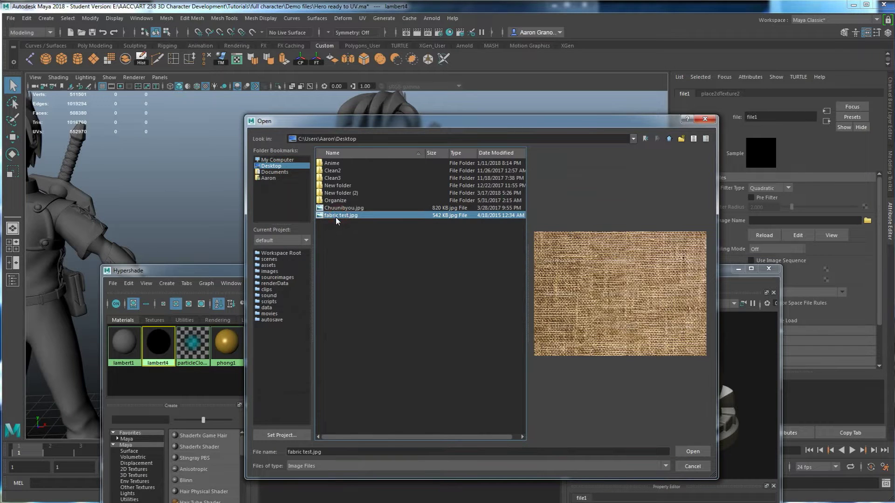
double_click(338, 215)
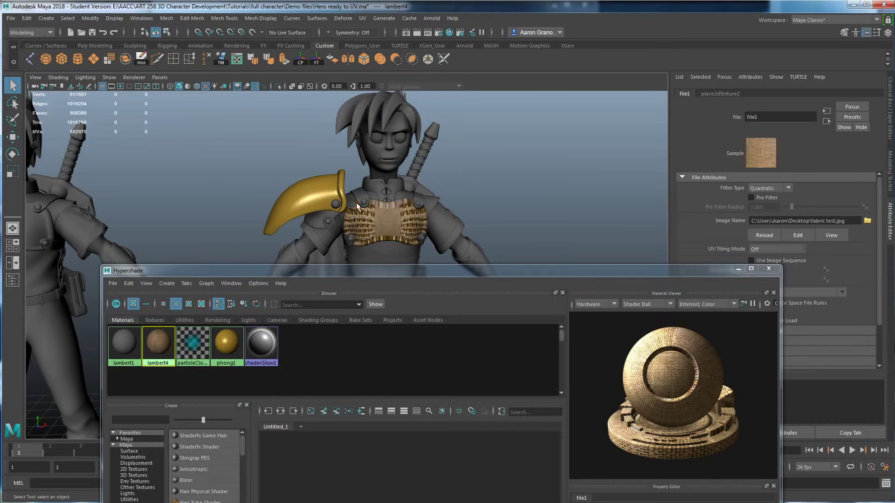
Step: Examine the fabric texture on the chest plate up close, comparing plain shaded display with textured display
drag(421, 271, 417, 355)
scroll(407, 273, up, 5)
scroll(438, 274, up, 3)
alt+middle_drag(454, 219, 437, 277)
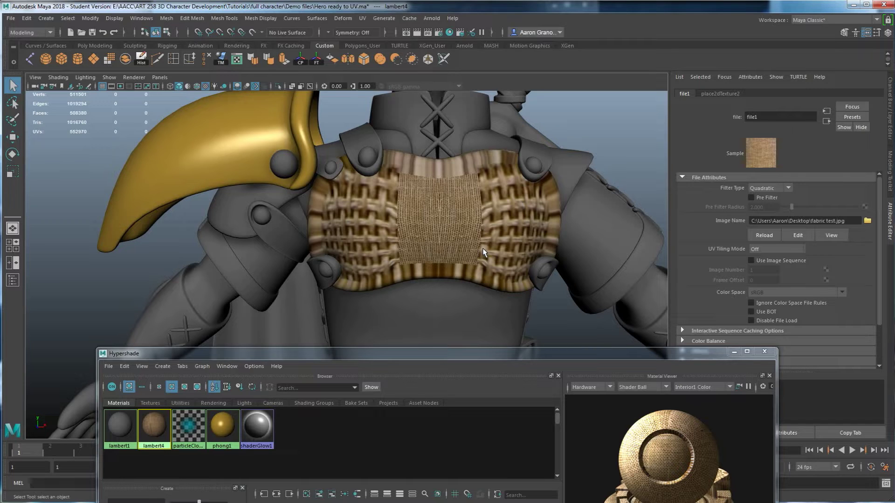
key(5)
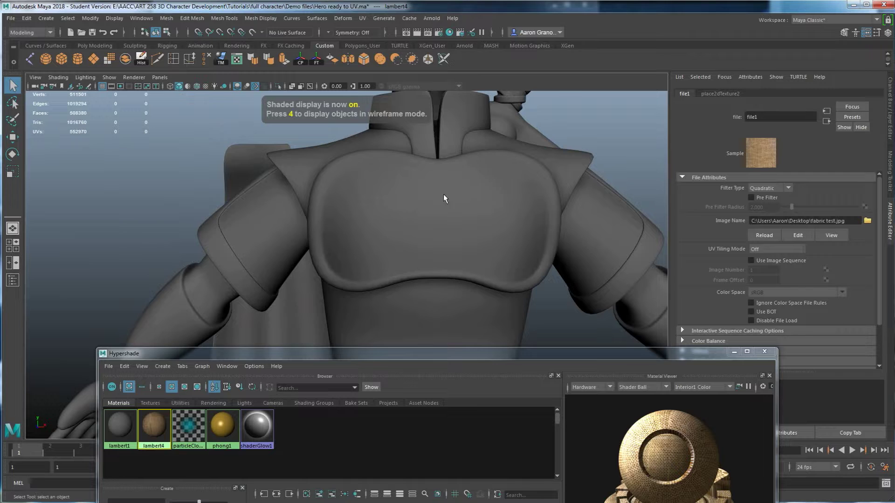
scroll(448, 189, down, 3)
alt+middle_drag(426, 228, 440, 243)
scroll(441, 244, down, 1)
key(6)
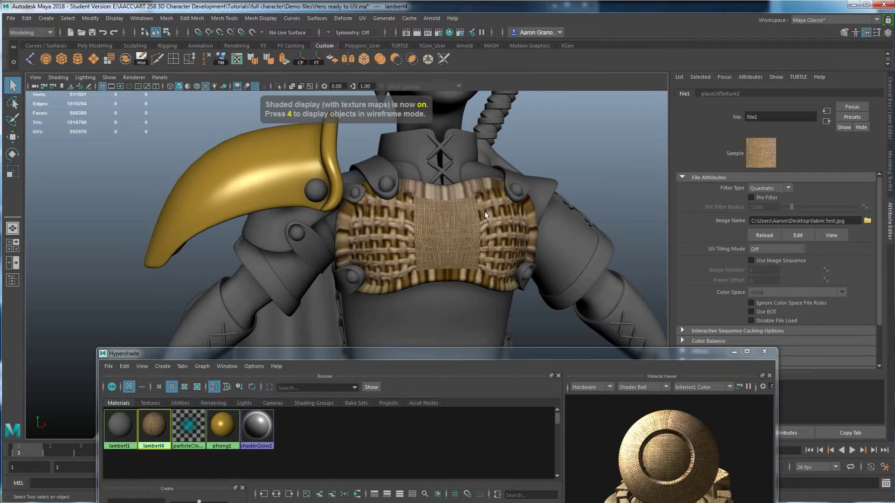
Step: Cycle the perspective view through wireframe, plain shaded and textured display, finishing with the texture maps shown
key(4)
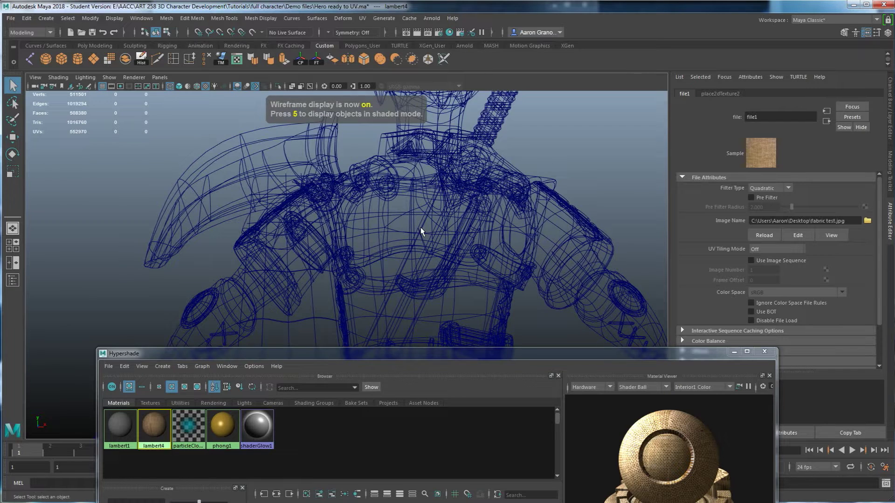
key(5)
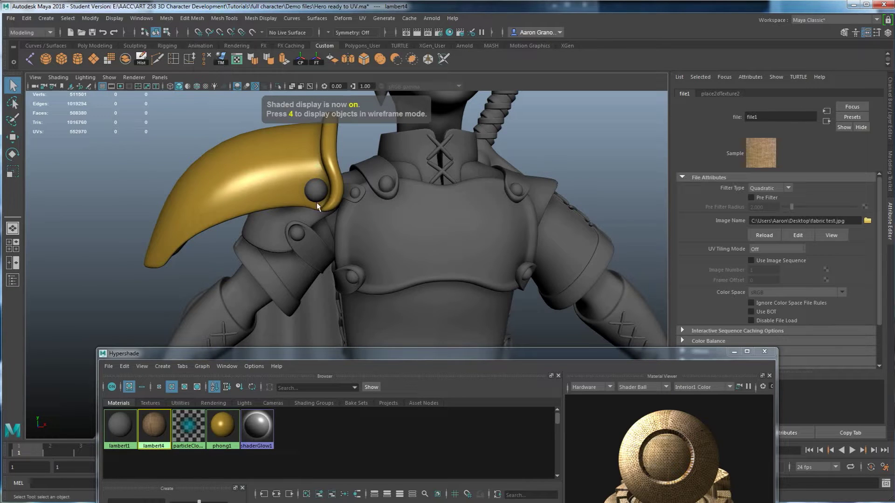
click(170, 87)
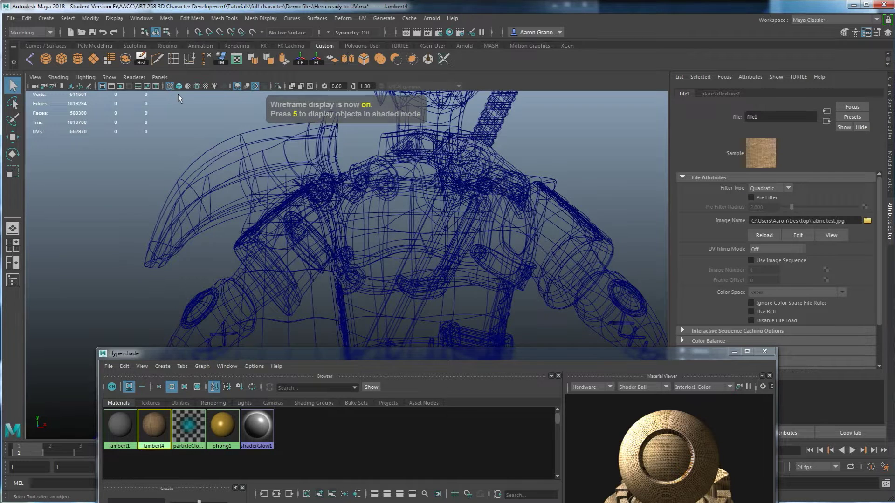
click(179, 87)
click(206, 87)
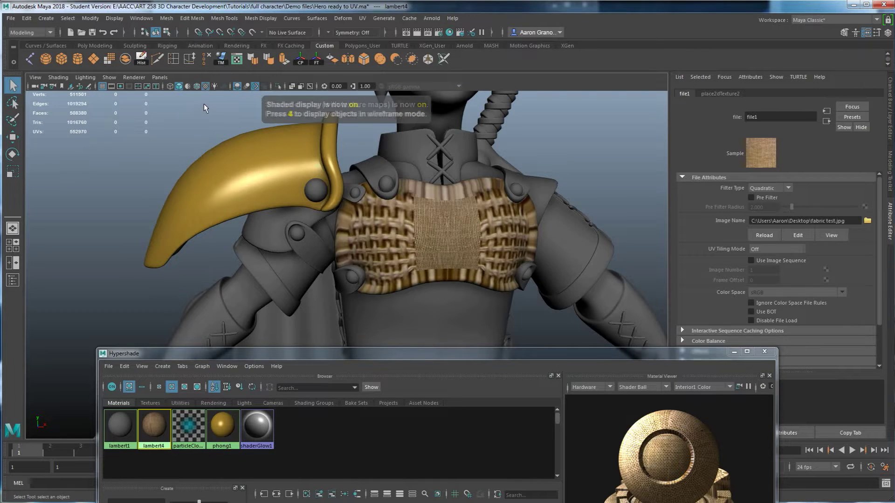
click(204, 88)
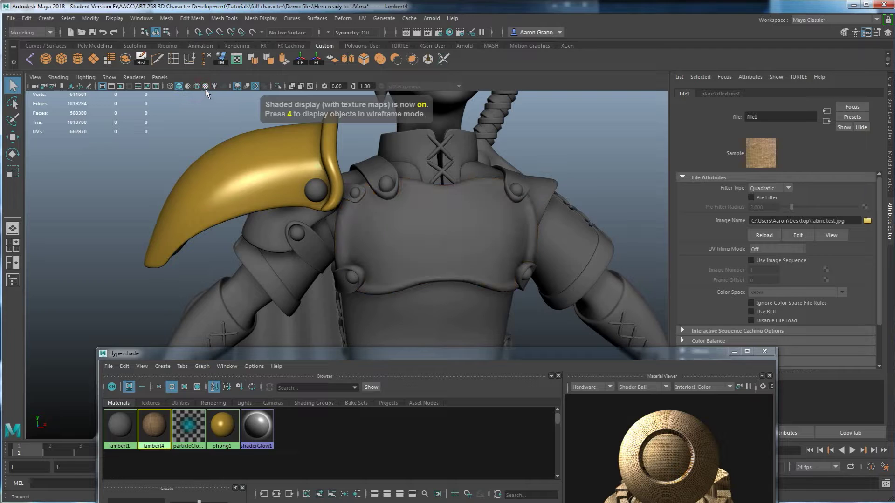
click(206, 88)
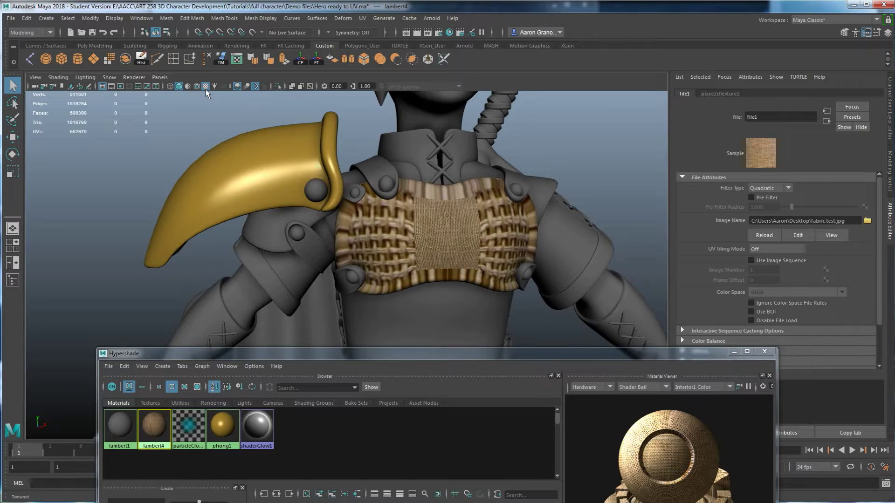
Step: Switch to the four-view layout and display the top view shaded with texture maps
scroll(368, 163, down, 3)
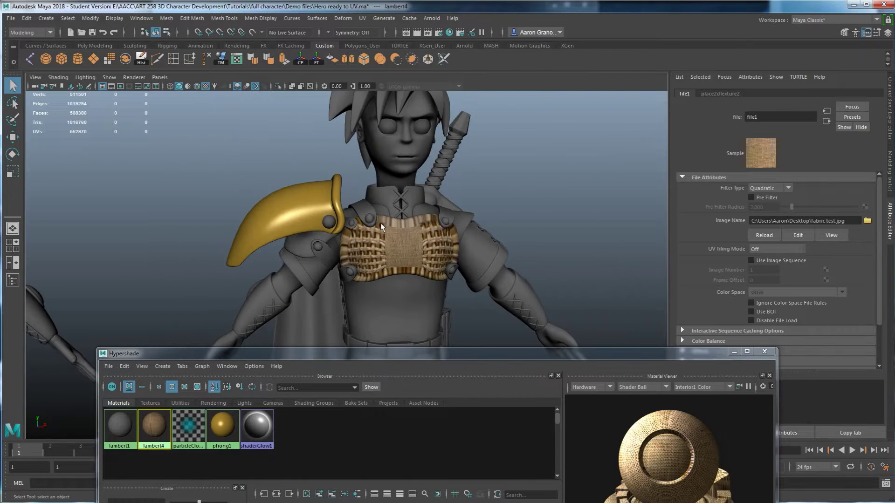
key(space)
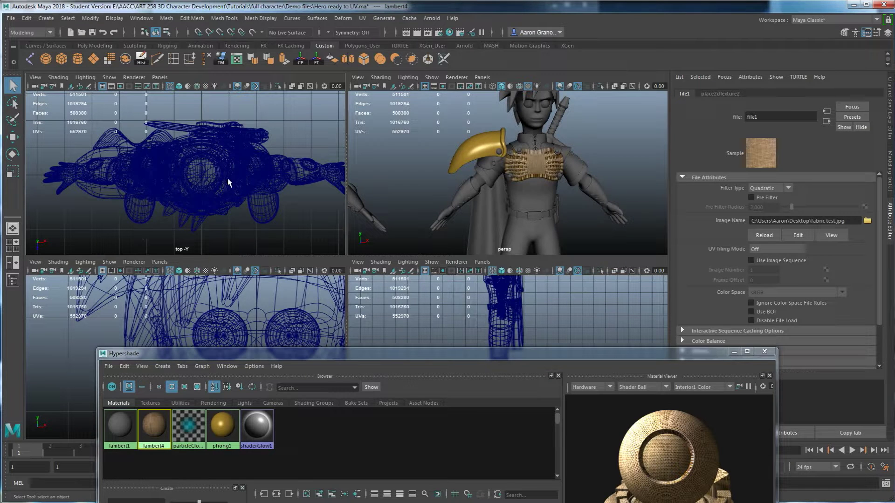
key(6)
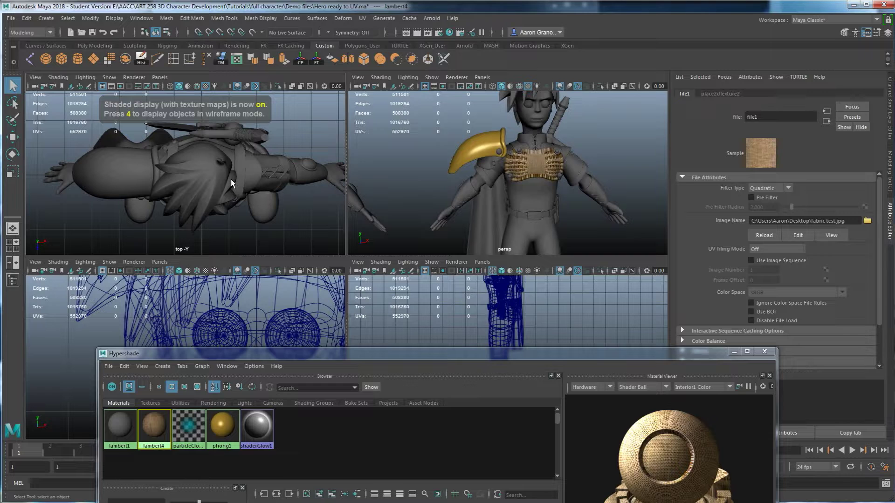
Step: Return the top view to wireframe display and enlarge the perspective view to fill the workspace
key(4)
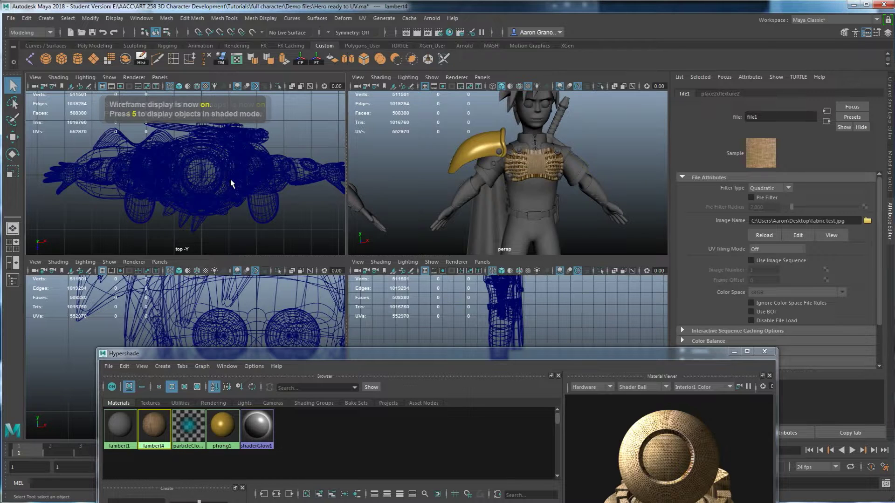
key(4)
key(space)
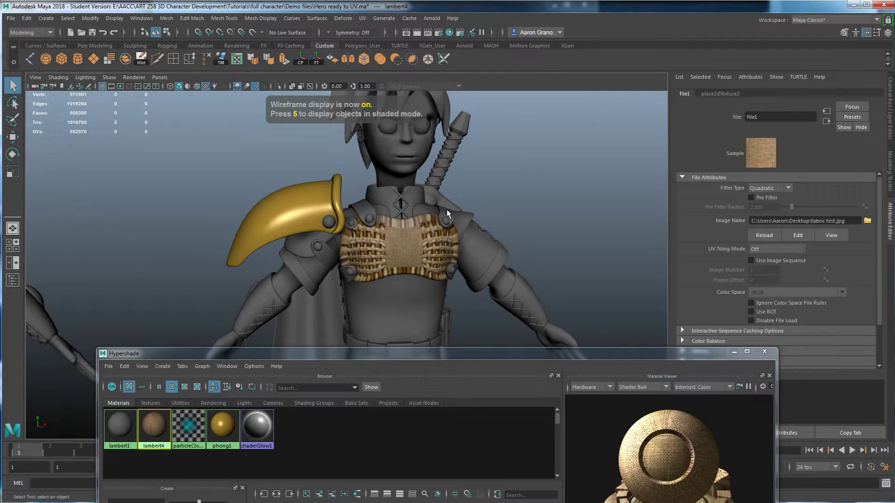
Step: Move the Hypershade clear of the model and examine how evenly the fabric weave is scaled across the chest plate
alt+middle_drag(456, 267, 470, 270)
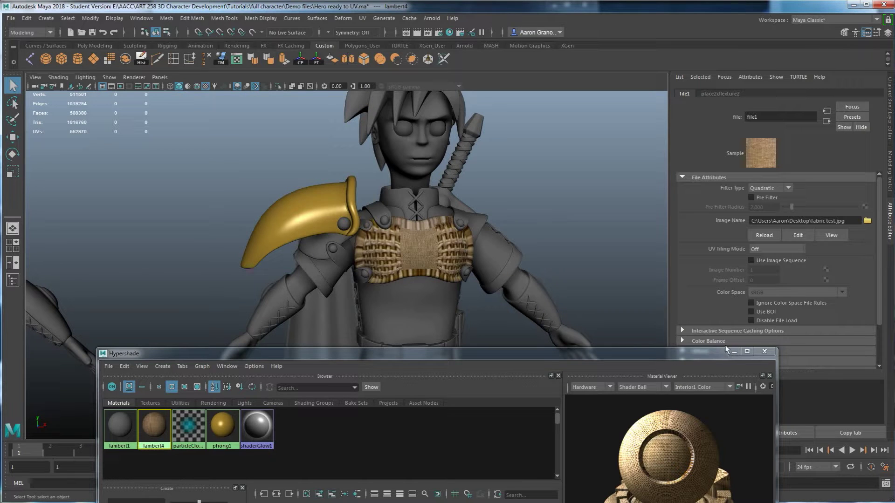
drag(550, 352, 528, 459)
scroll(538, 335, up, 3)
alt+drag(537, 336, 474, 338)
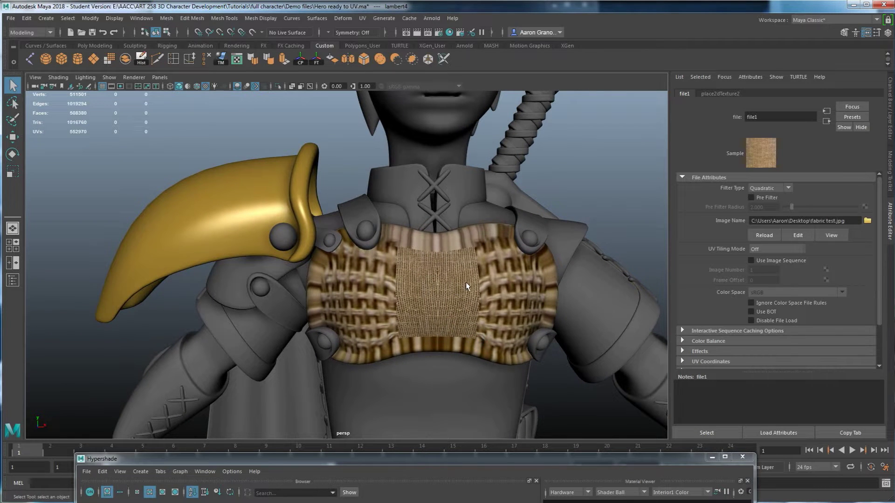
scroll(465, 281, up, 6)
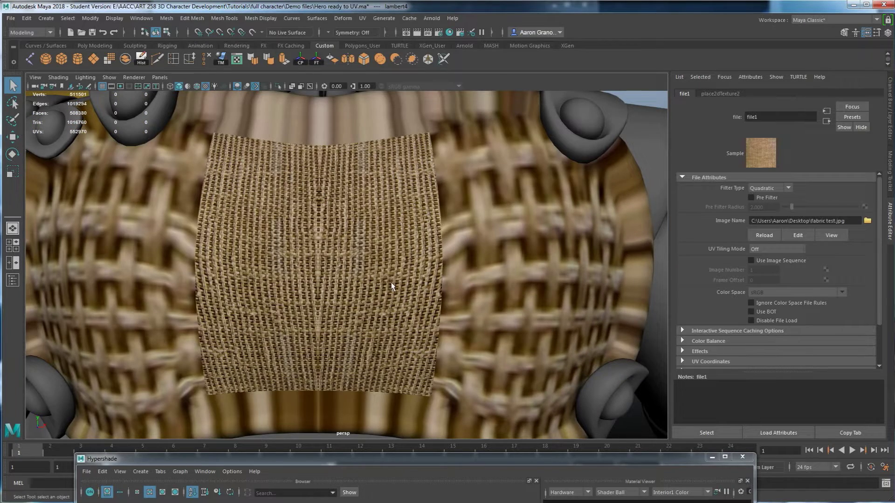
scroll(437, 142, down, 3)
scroll(424, 292, down, 8)
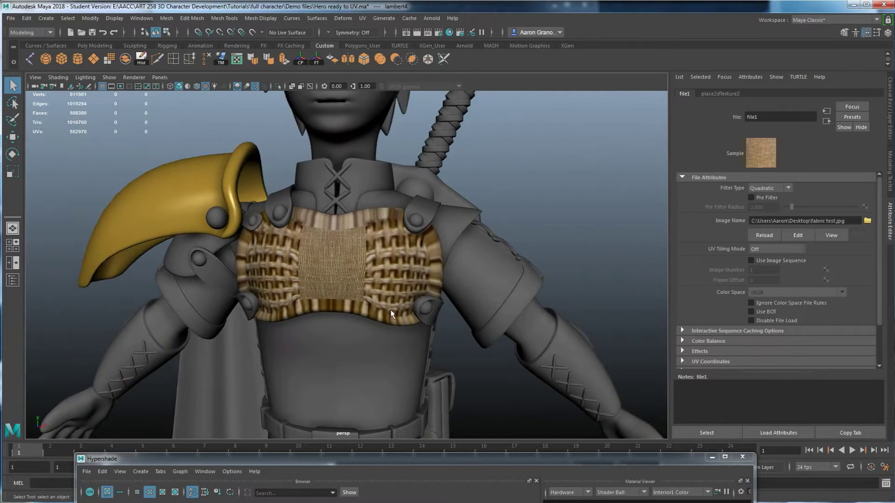
alt+drag(401, 346, 404, 347)
Step: Assign the fabric-textured lambert4 material to the gold shoulder guard and check how the weave maps onto it
drag(429, 459, 611, 265)
middle_drag(319, 333, 189, 158)
alt+drag(202, 275, 231, 273)
scroll(216, 227, up, 3)
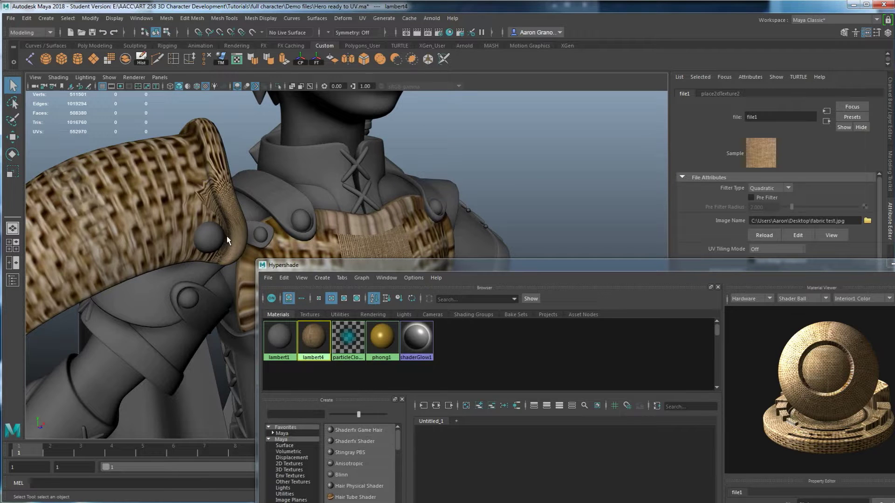
Step: Move the Hypershade off the figure and assign the lambert4 fabric material to the character's body mesh
drag(390, 264, 639, 307)
alt+drag(384, 371, 363, 368)
alt+middle_drag(391, 244, 387, 234)
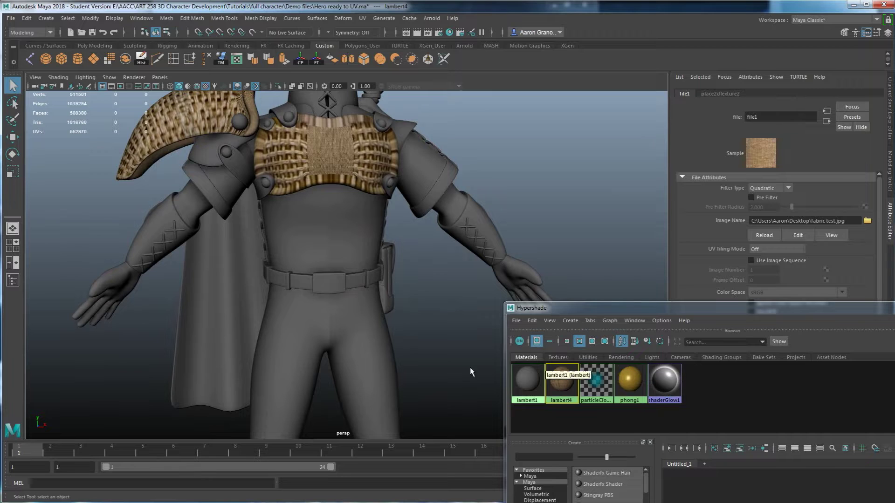
scroll(470, 367, down, 2)
middle_drag(561, 388, 363, 240)
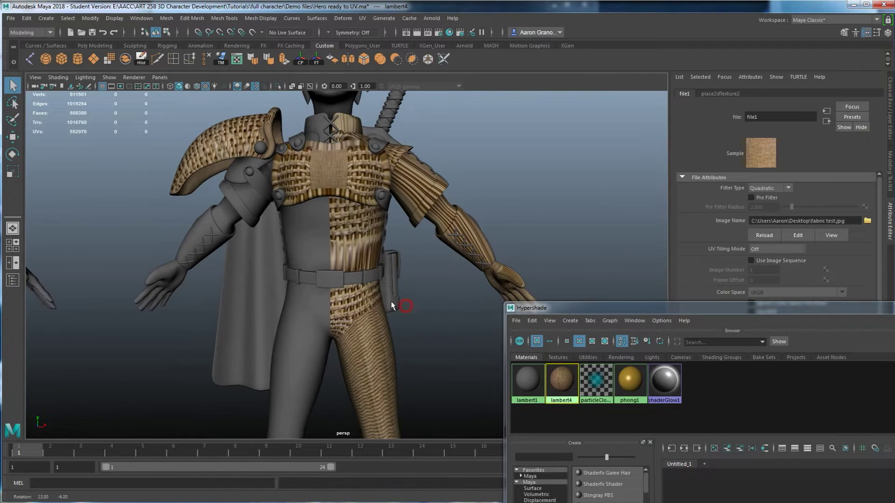
Step: Examine the direction, scale and stretching of the fabric texture on the torso, sleeve, arm and leg from several angles
scroll(373, 239, up, 3)
alt+drag(374, 239, 348, 224)
alt+drag(394, 193, 318, 370)
scroll(340, 275, down, 5)
scroll(344, 266, up, 4)
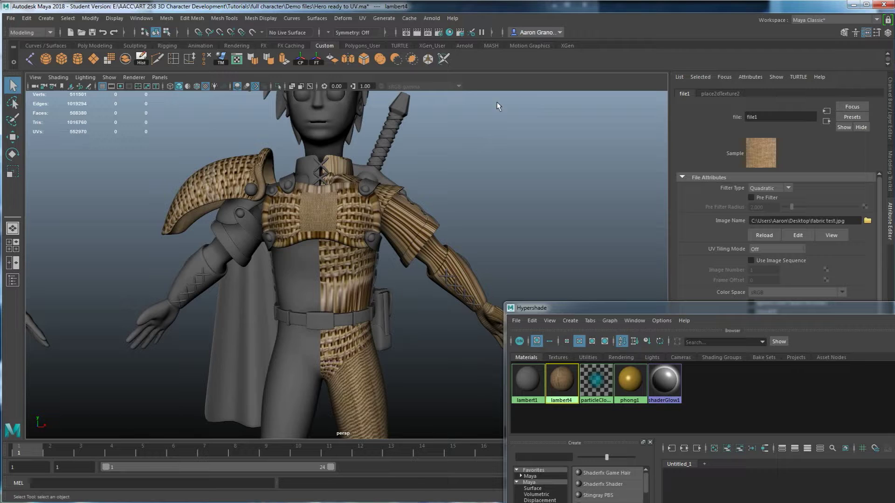
mouse_move(444, 283)
alt+mouse_down()
mouse_move(435, 313)
mouse_move(438, 295)
alt+mouse_up()
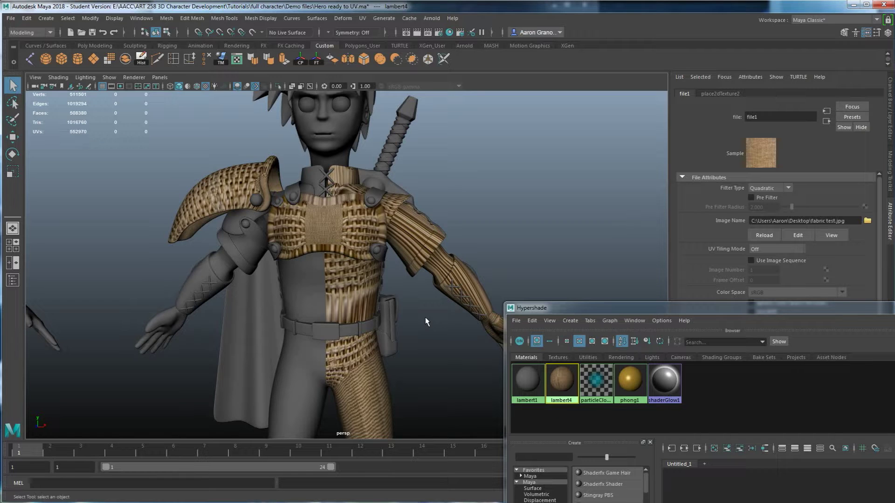
alt+drag(424, 319, 424, 348)
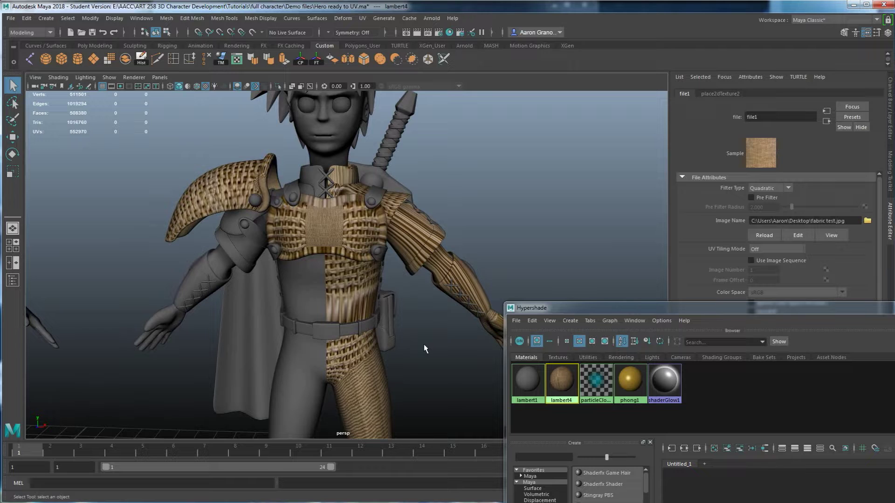
alt+drag(414, 365, 405, 341)
alt+middle_drag(405, 340, 391, 345)
scroll(386, 305, up, 3)
mouse_move(417, 334)
alt+mouse_down()
mouse_move(434, 341)
mouse_move(417, 338)
alt+mouse_up()
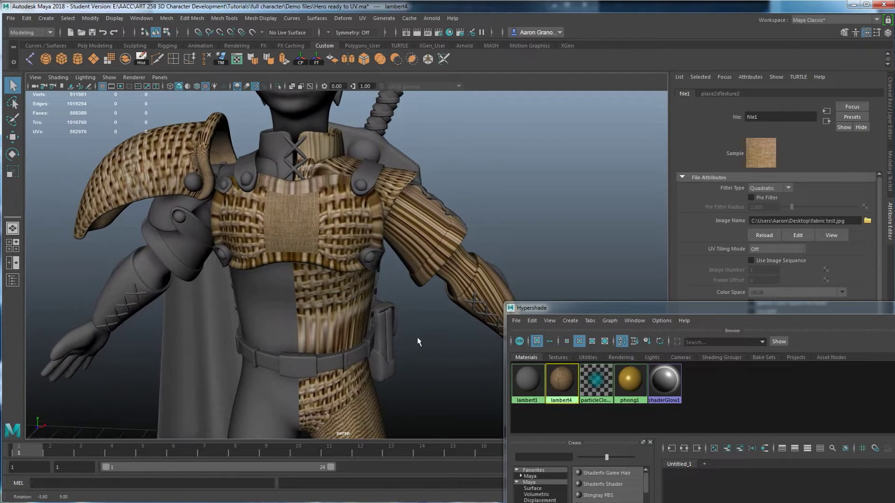
scroll(415, 338, down, 3)
mouse_move(415, 339)
alt+mouse_down()
mouse_move(421, 351)
mouse_move(420, 342)
alt+mouse_up()
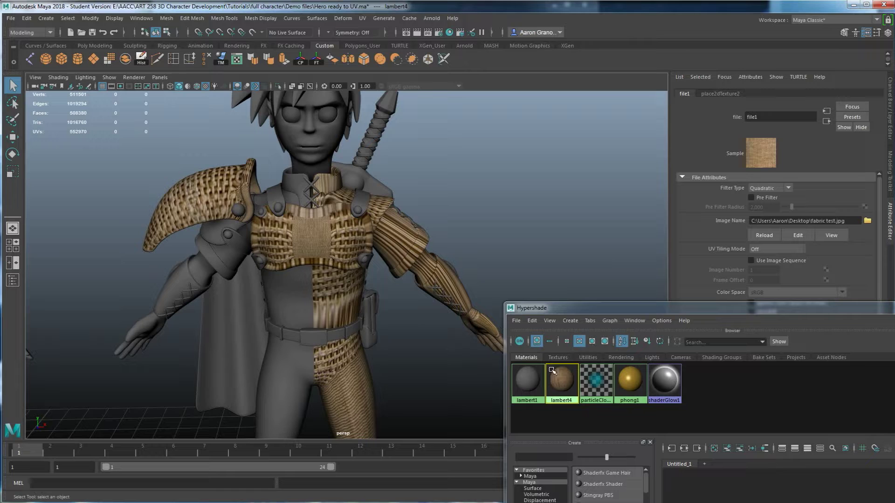
Step: Reassign the plain lambert1 material to the body, chest plate and shoulder guard, and close the Hypershade
middle_drag(529, 373, 328, 300)
middle_drag(533, 400, 244, 215)
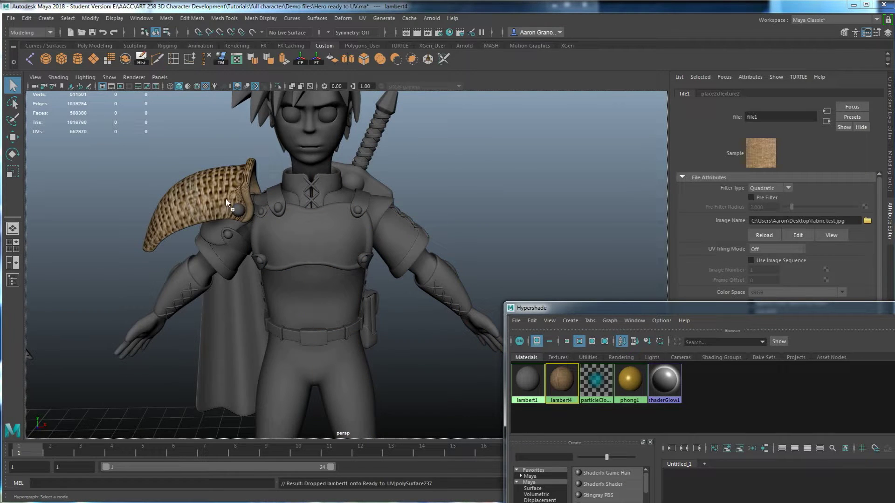
middle_drag(175, 187, 197, 183)
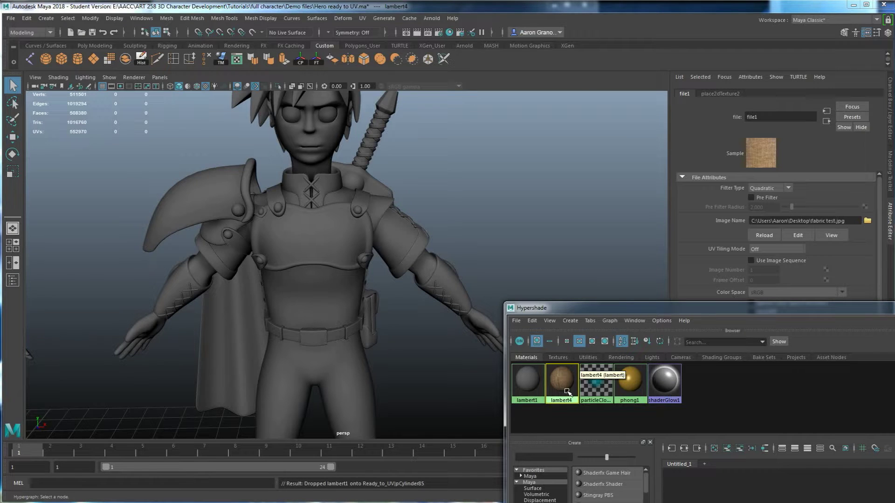
drag(731, 308, 464, 309)
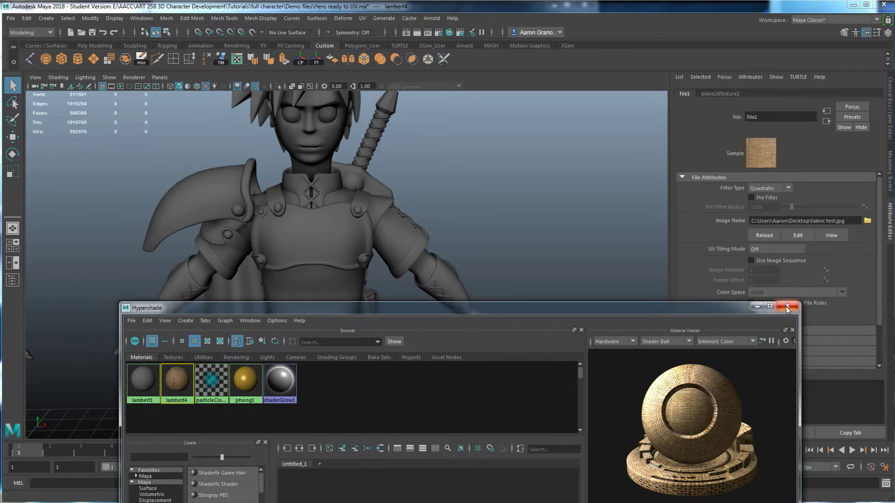
click(786, 307)
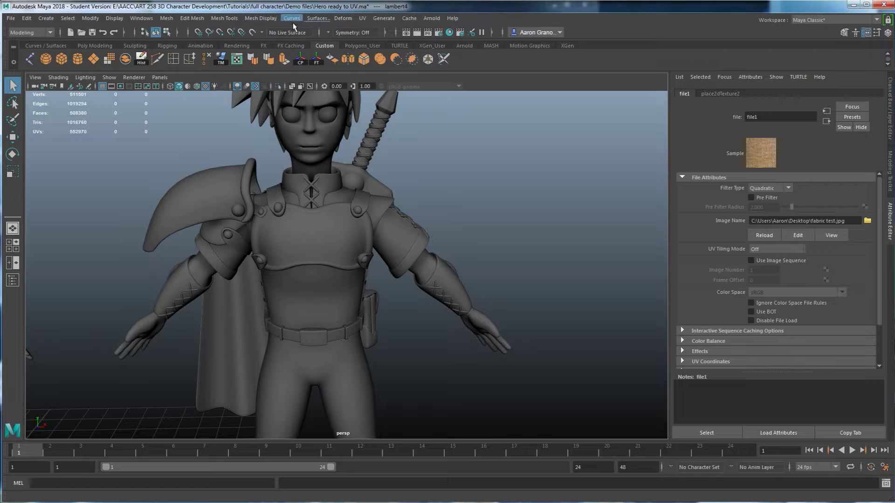
Step: Open the UV Editor and arrange it and the UV Toolkit on either side of the character's torso
click(362, 18)
mouse_move(384, 18)
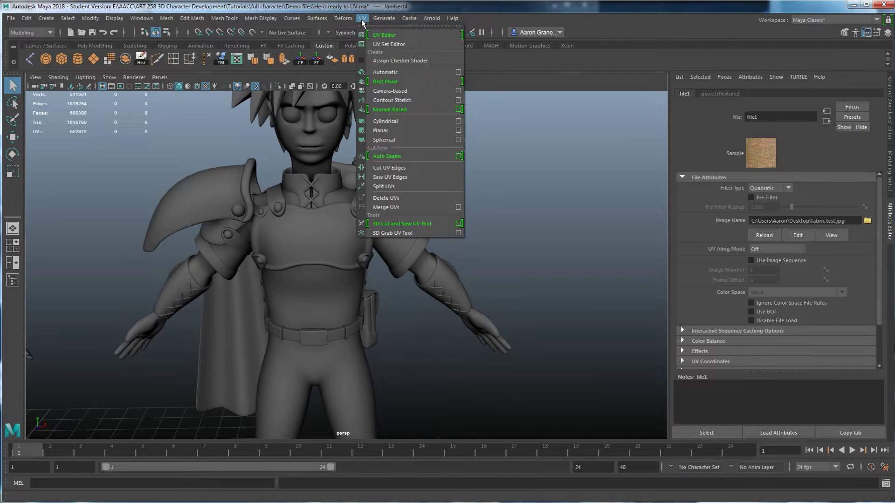
click(384, 37)
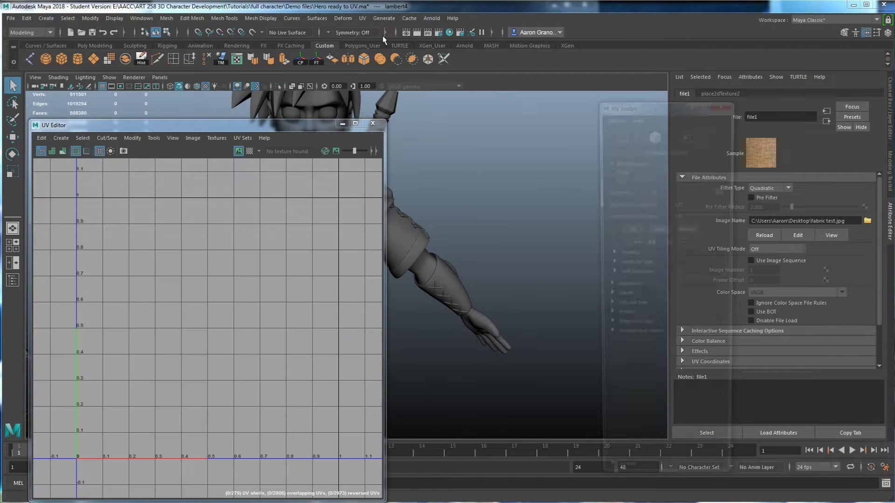
alt+middle_drag(502, 207, 527, 275)
mouse_move(528, 274)
alt+mouse_down()
mouse_move(494, 274)
mouse_move(515, 276)
alt+mouse_up()
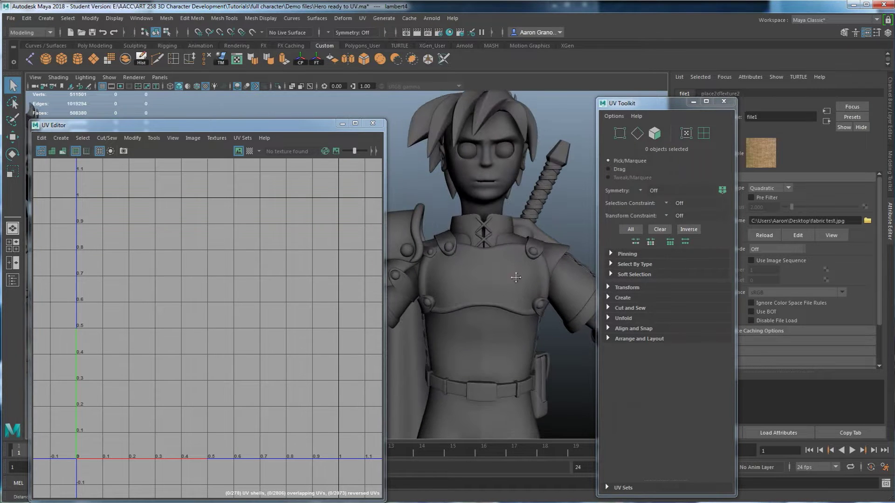
scroll(515, 276, up, 1)
drag(51, 129, 77, 120)
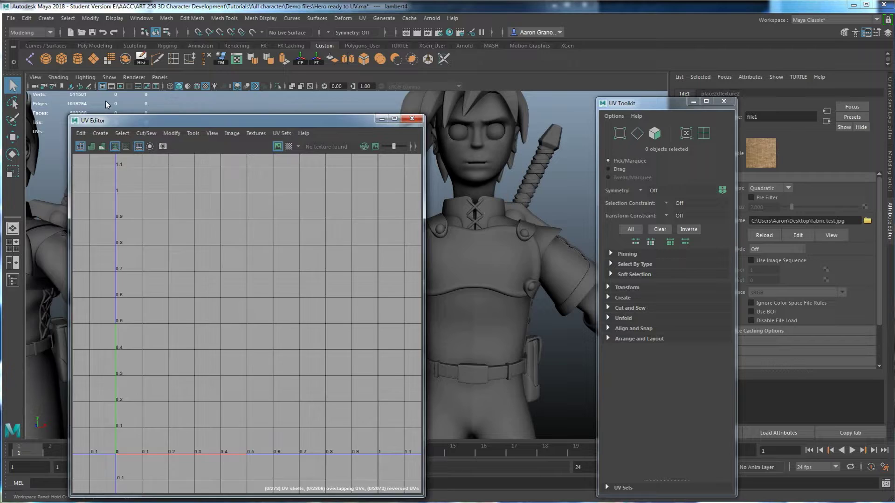
drag(659, 110, 648, 114)
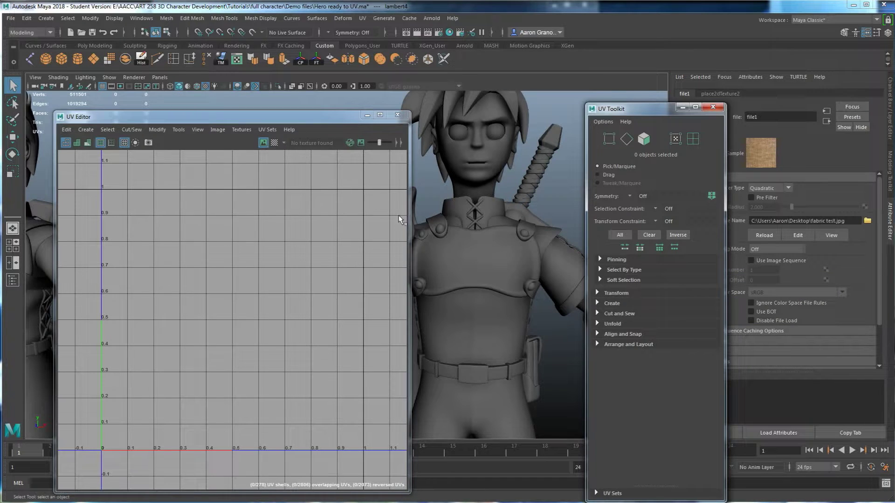
Step: Select the chest plate and inspect its existing UV layout in the UV Editor
click(508, 259)
scroll(205, 261, down, 3)
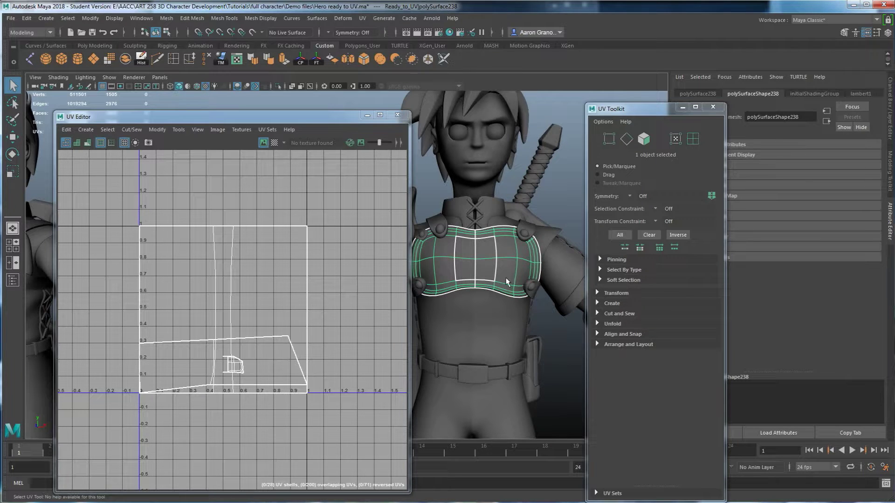
scroll(475, 245, up, 4)
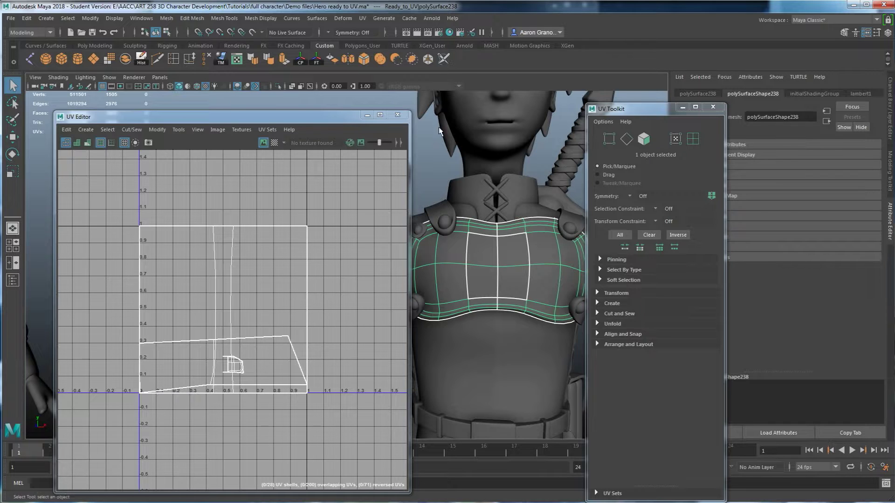
Step: Create new UVs for the chest plate with a Planar projection using the current settings
click(597, 303)
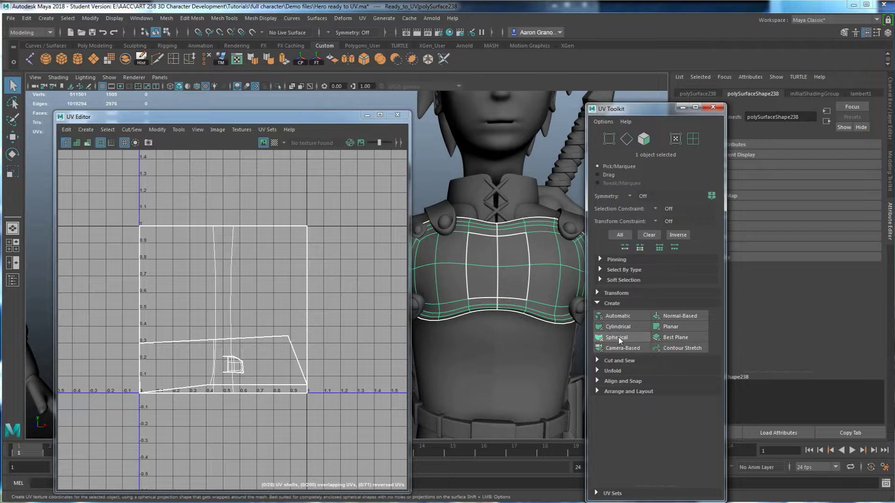
scroll(466, 212, down, 3)
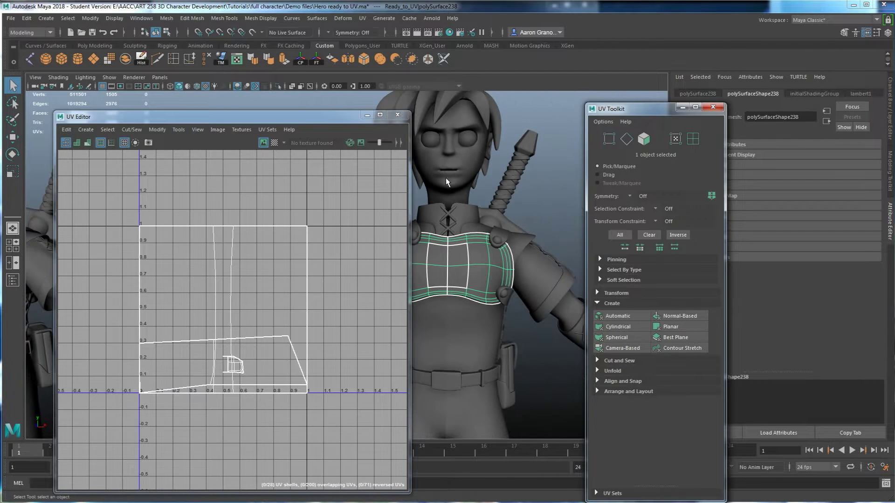
alt+middle_drag(501, 336, 522, 222)
alt+middle_drag(480, 381, 507, 431)
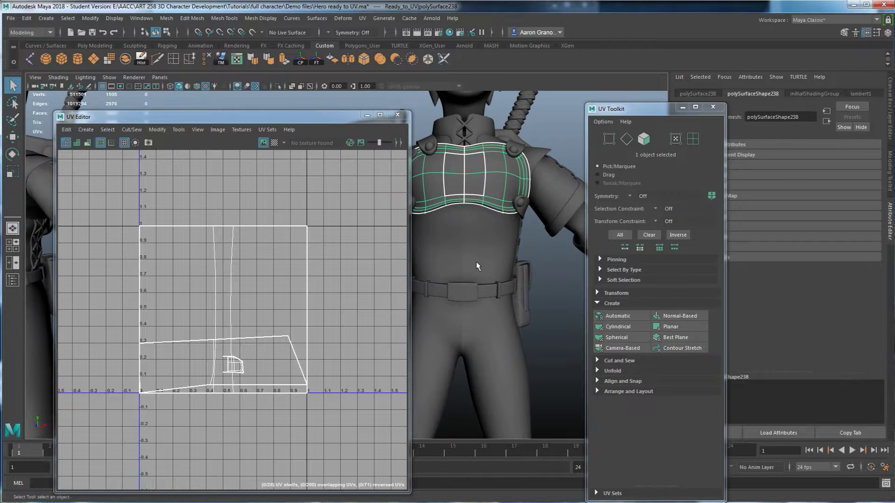
alt+middle_drag(498, 282, 516, 331)
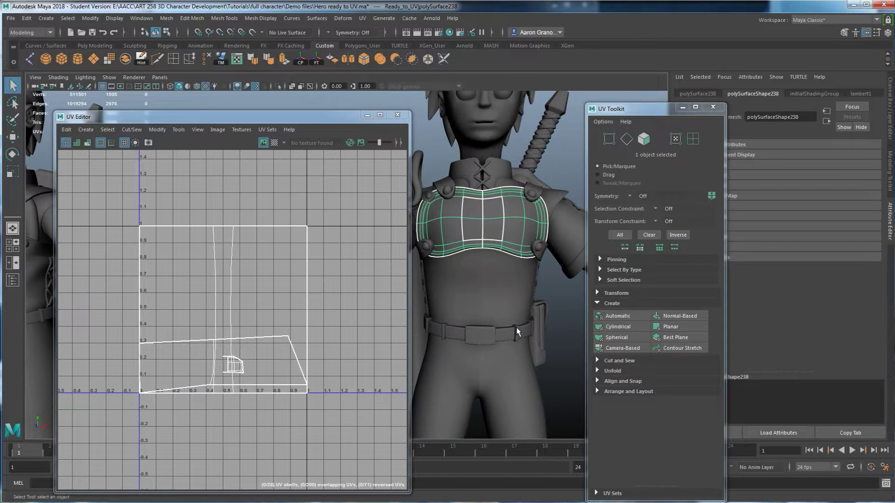
click(672, 329)
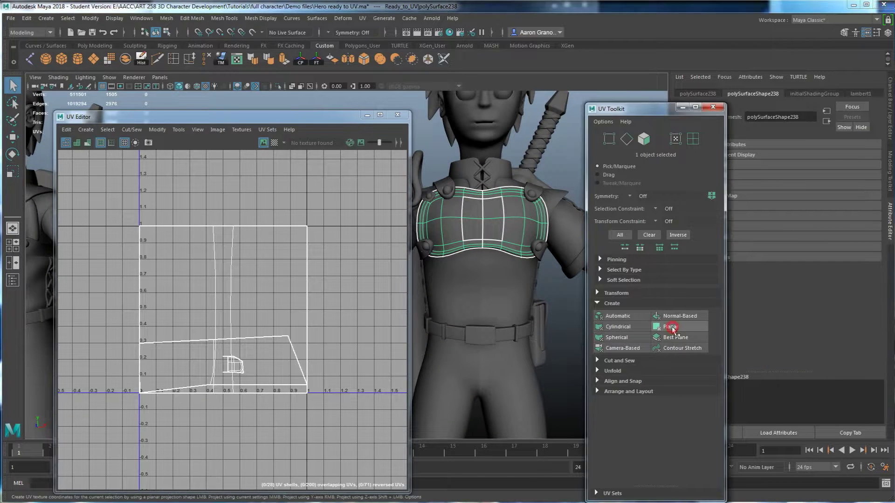
alt+drag(478, 309, 498, 310)
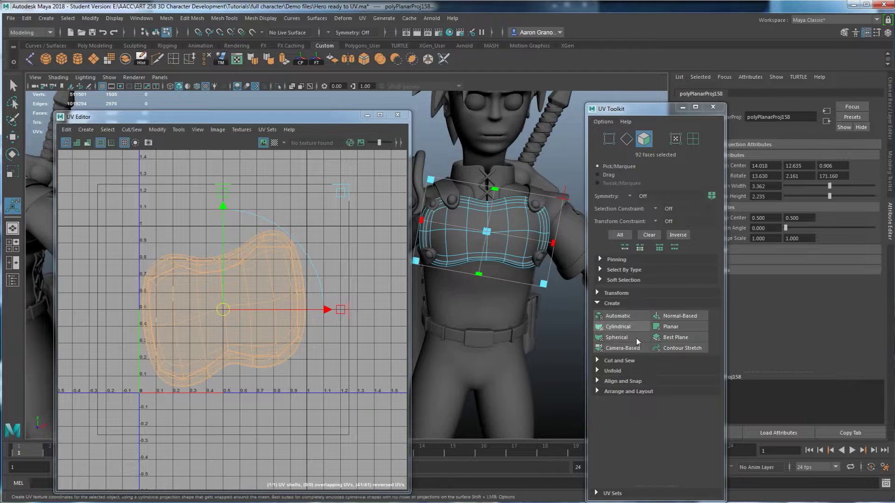
click(596, 361)
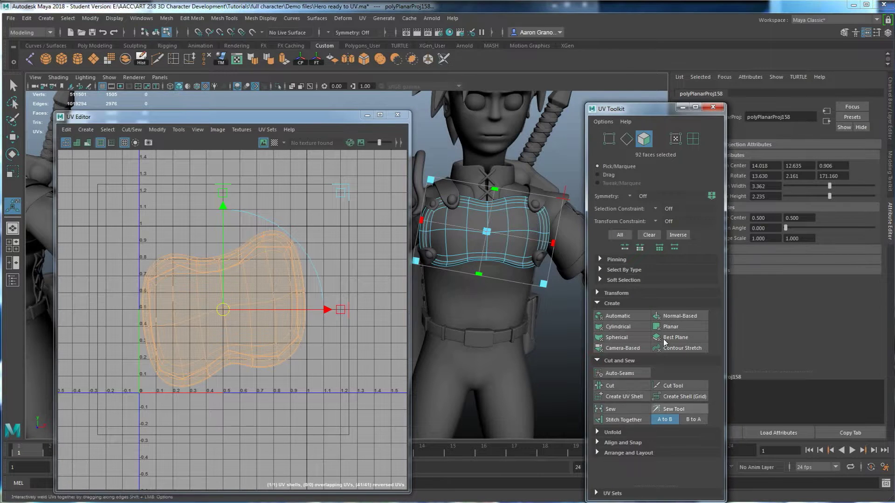
click(597, 362)
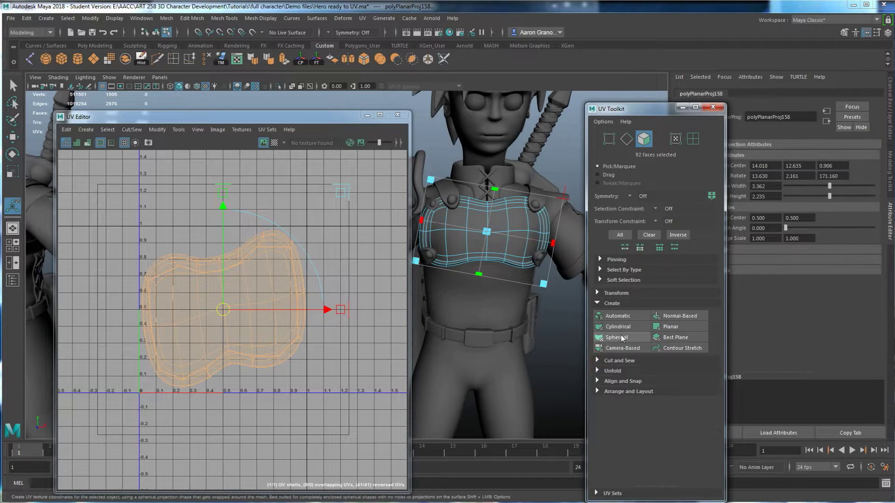
Step: Reproject the chest plate's UVs with Planar mapping fitted to the bounding box and projected from the Z axis, and close the options
shift+click(674, 330)
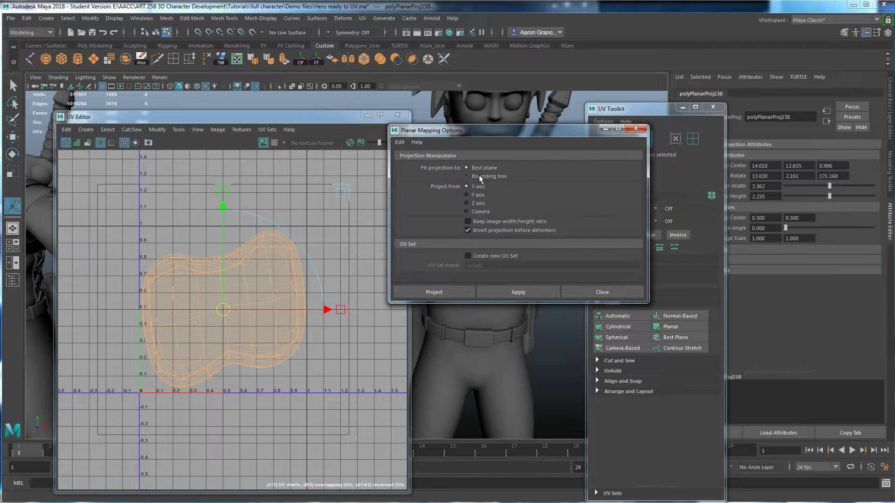
drag(489, 132, 614, 179)
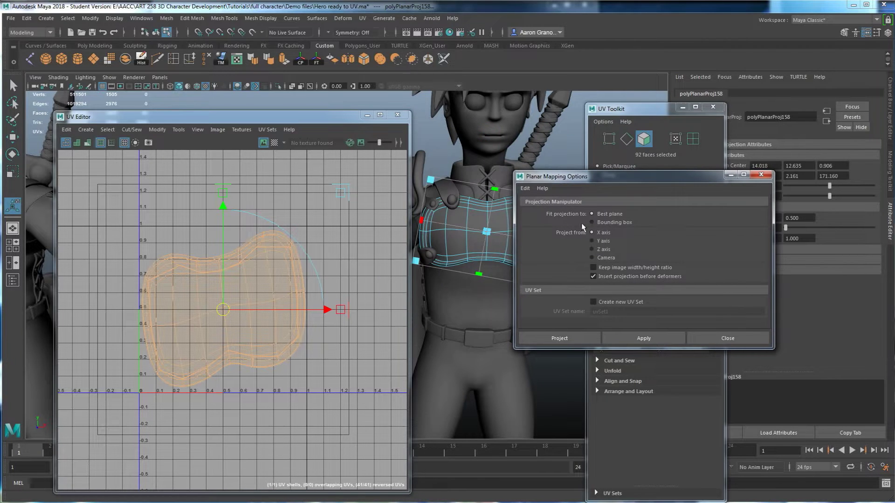
click(604, 215)
click(611, 223)
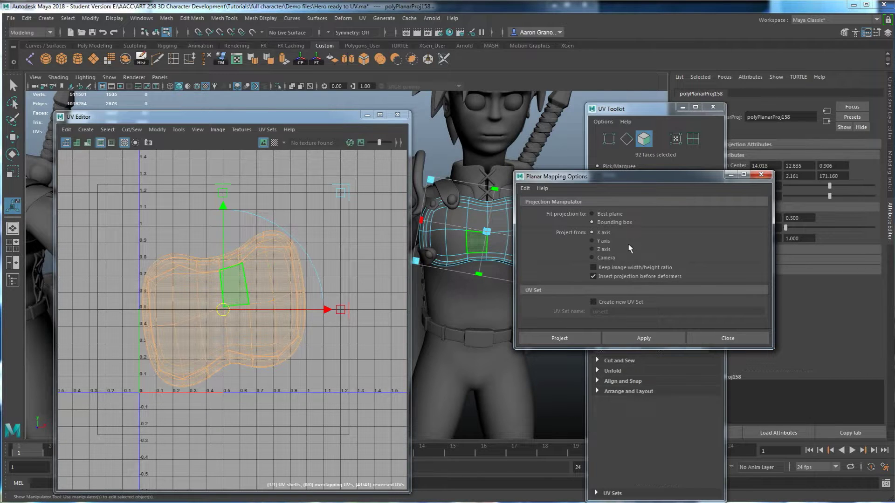
click(592, 250)
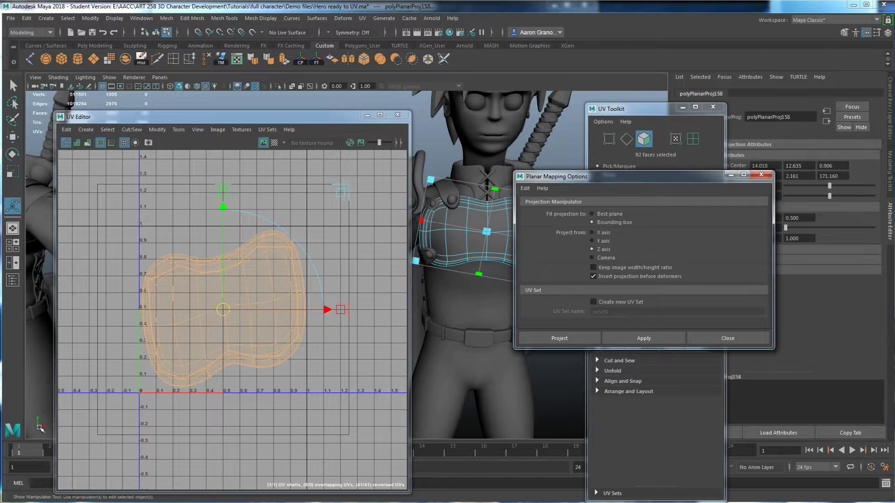
click(654, 337)
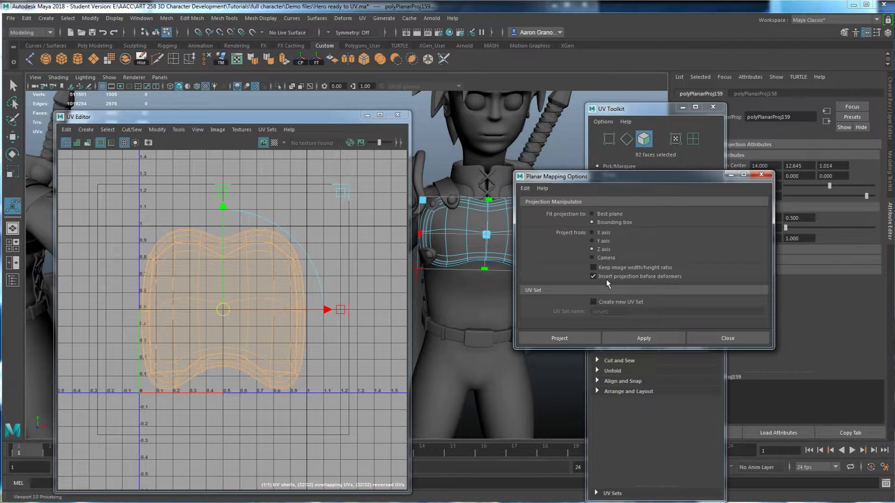
drag(600, 180, 649, 195)
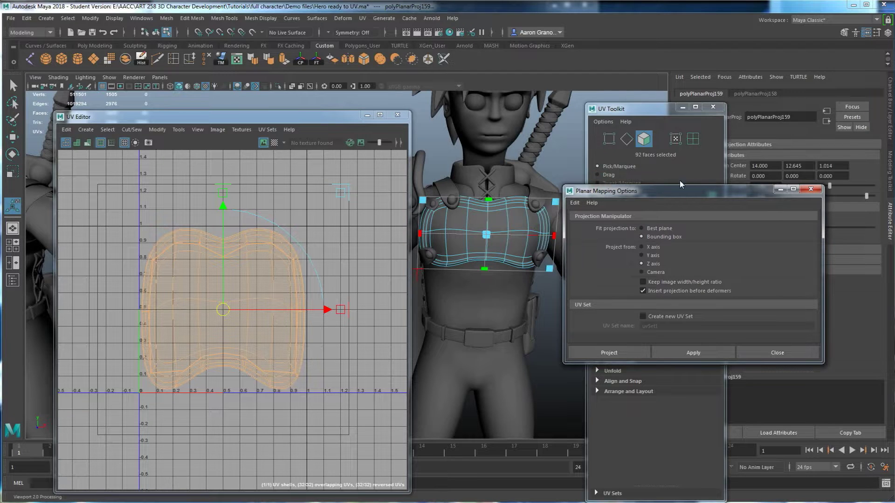
drag(689, 194, 723, 304)
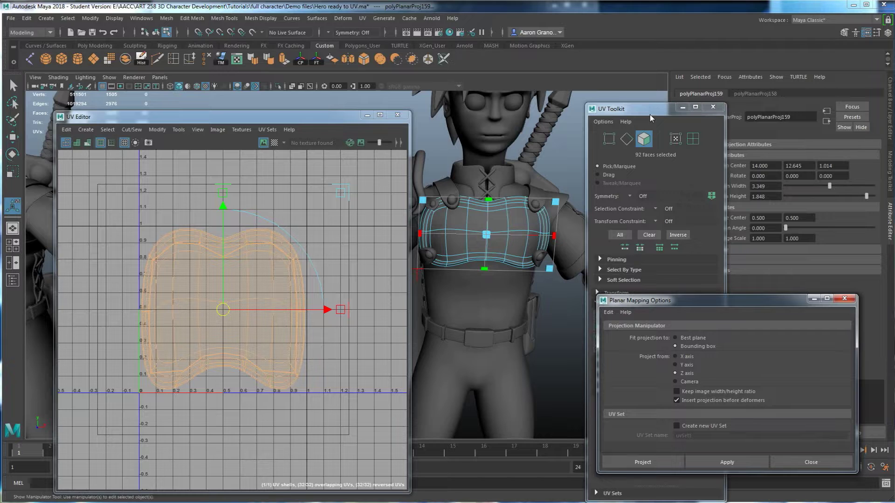
click(845, 299)
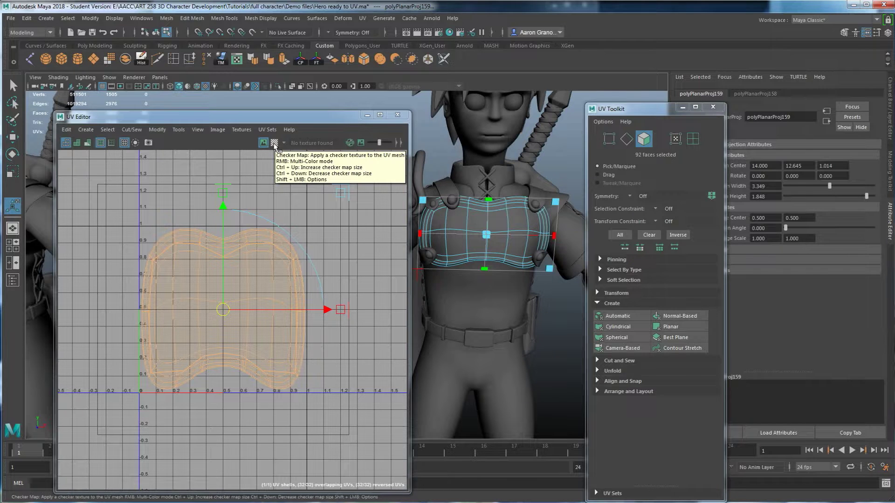
Step: Apply the checker map to the chest plate, and move the UV Editor aside to inspect the pattern up close on the model
click(274, 143)
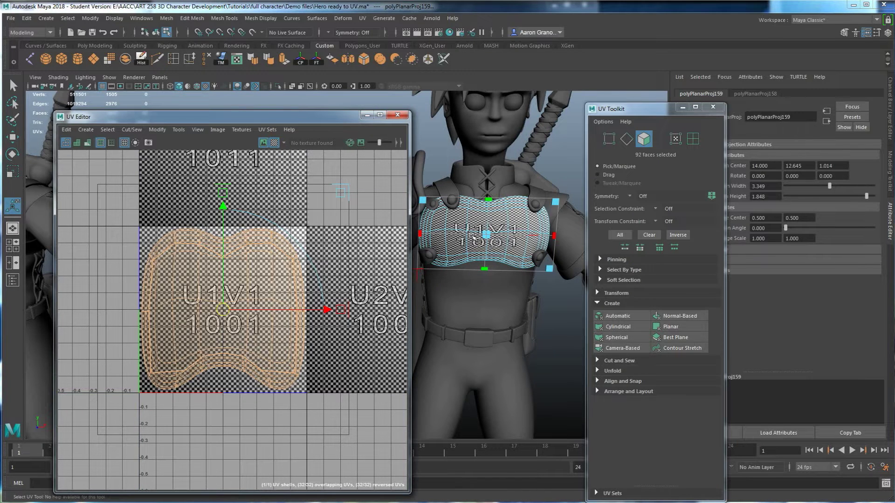
scroll(515, 207, up, 5)
alt+middle_drag(541, 249, 482, 292)
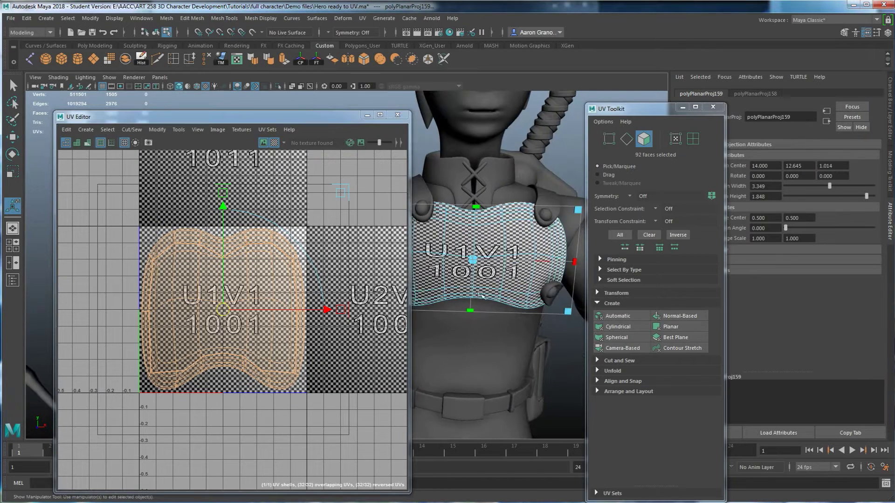
alt+drag(481, 293, 471, 275)
drag(346, 118, 270, 102)
scroll(498, 248, up, 2)
alt+drag(498, 248, 478, 279)
scroll(477, 278, up, 3)
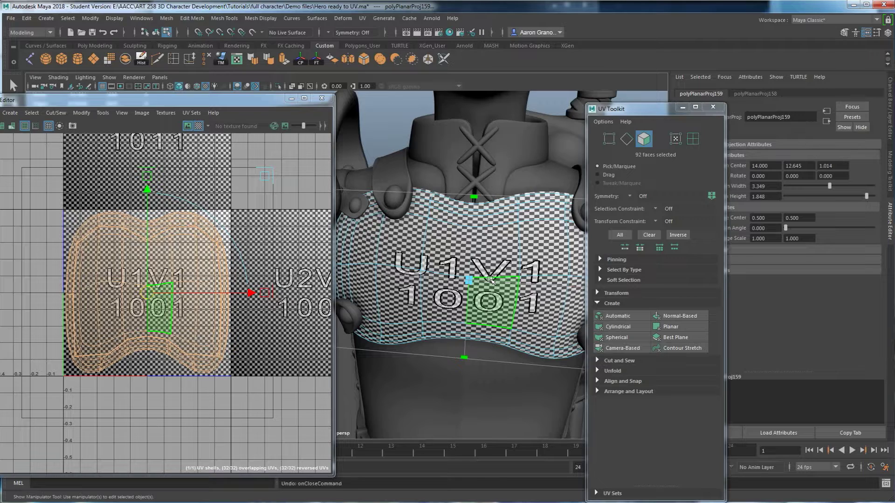
Step: Undo both planar projections to compare the checker pattern on the chest plate's original UVs, and redo them up to the Z-axis projection
key(ctrl+z)
key(ctrl+z)
key(ctrl+z)
key(ctrl+z)
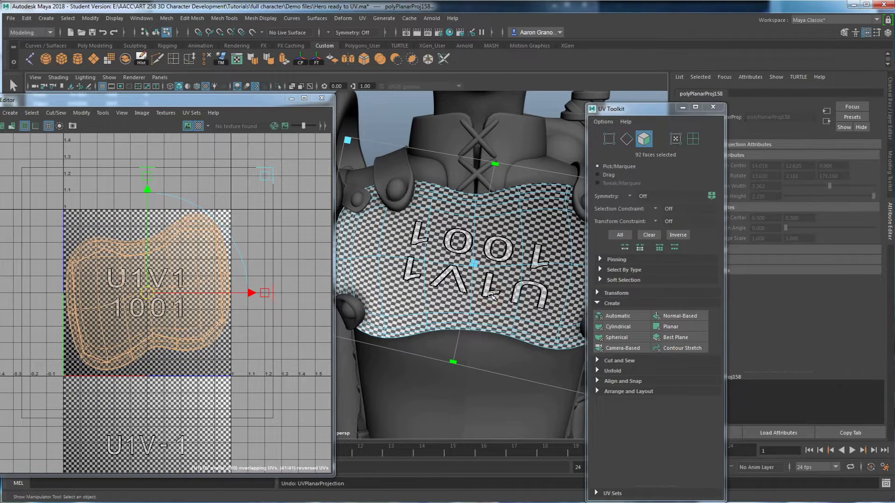
alt+drag(497, 278, 469, 301)
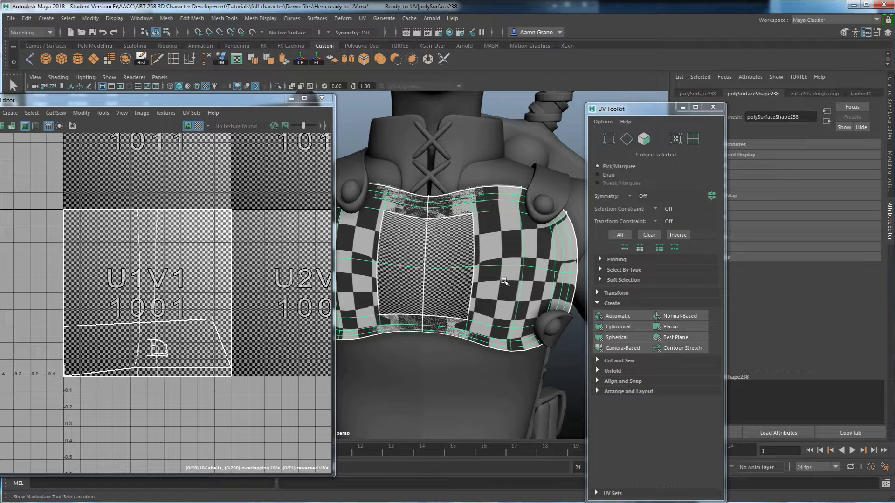
key(g)
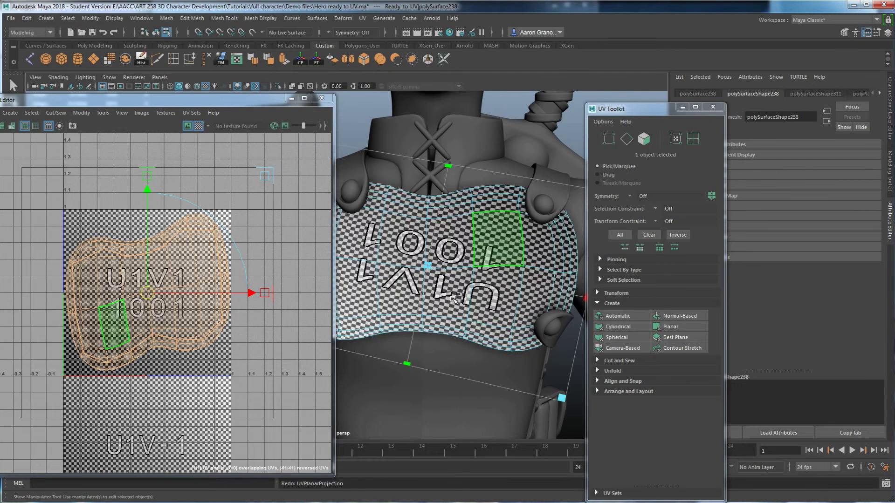
key(g)
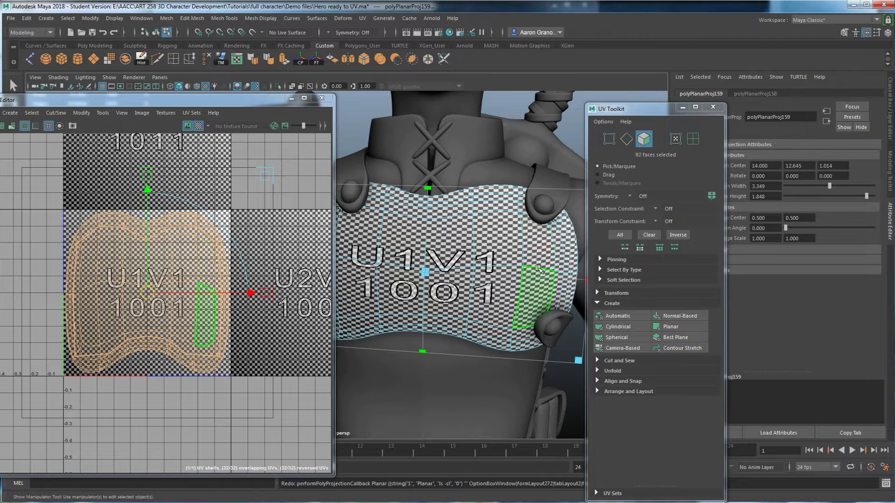
Step: Try Unfold on the chest plate's projected UVs, comparing the checker squares with and without the unfold
click(597, 371)
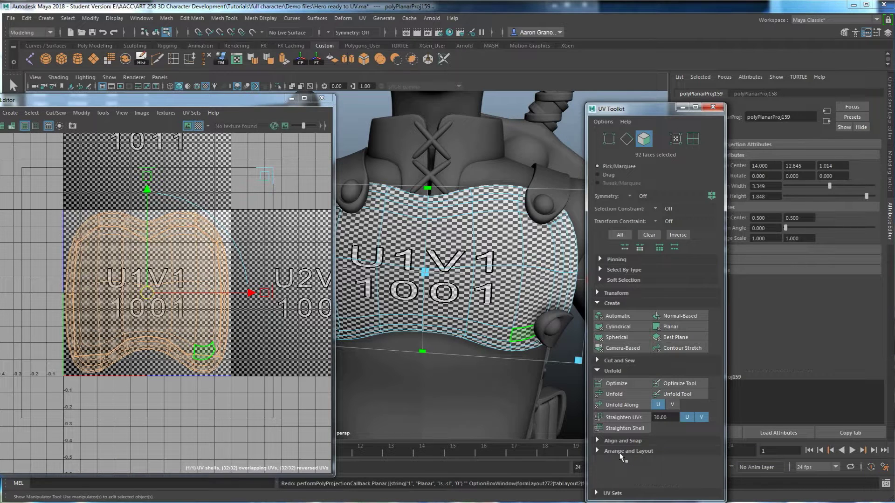
click(614, 394)
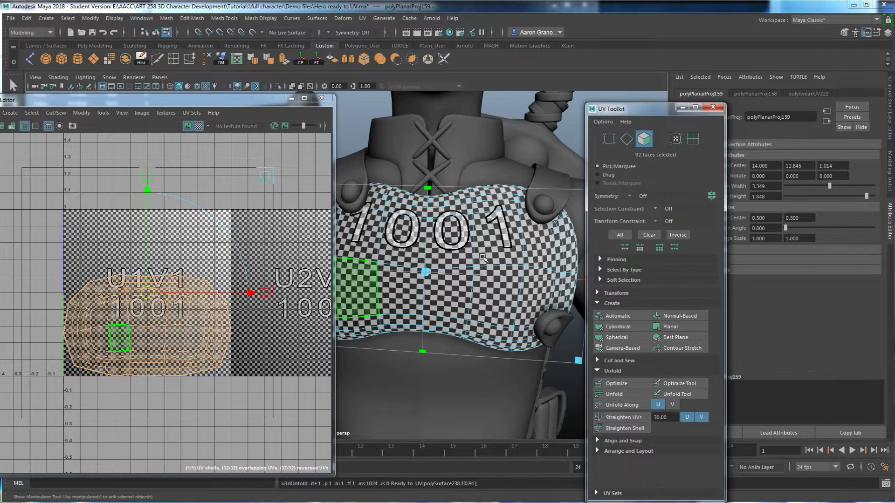
alt+drag(511, 308, 495, 313)
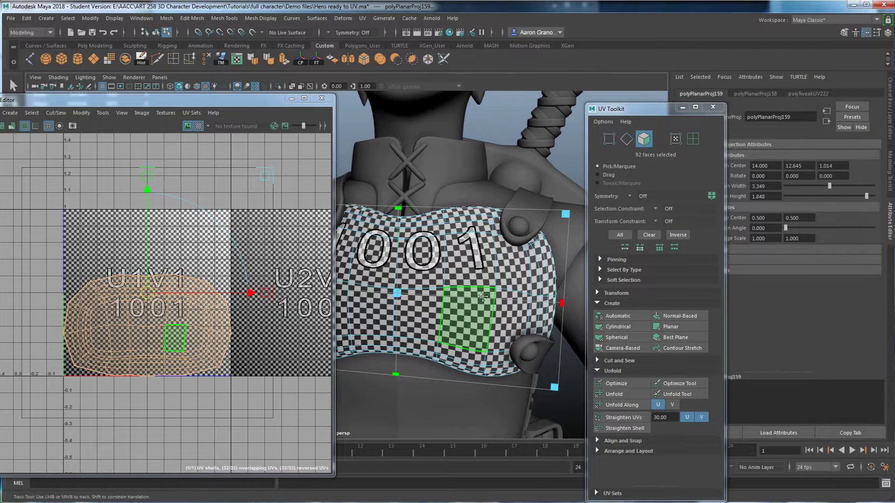
alt+middle_drag(477, 300, 496, 291)
key(ctrl+z)
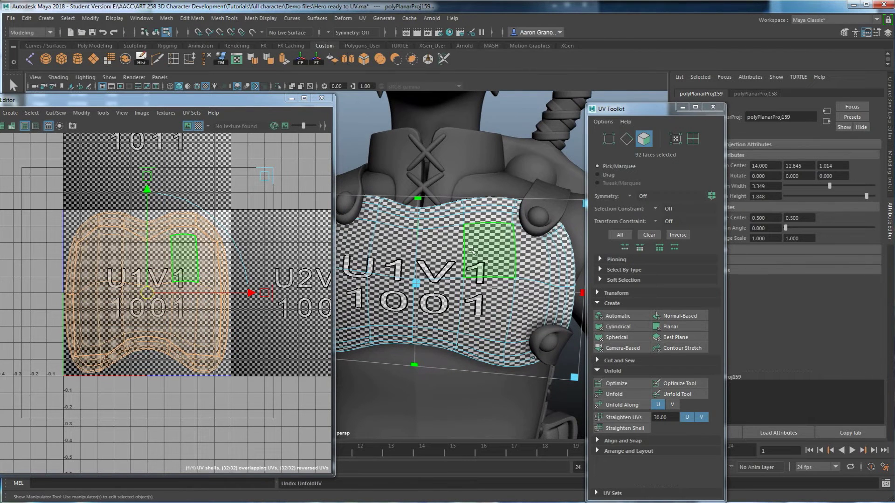
scroll(484, 237, up, 3)
alt+middle_drag(522, 220, 472, 231)
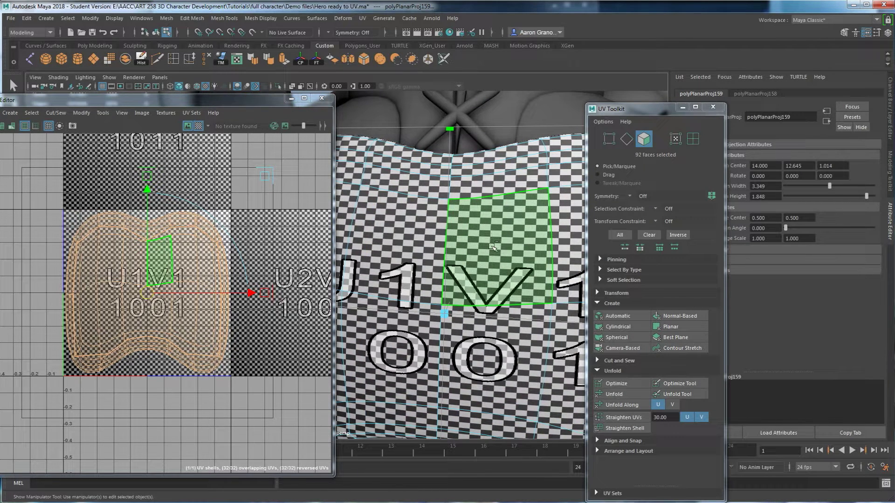
key(shift+z)
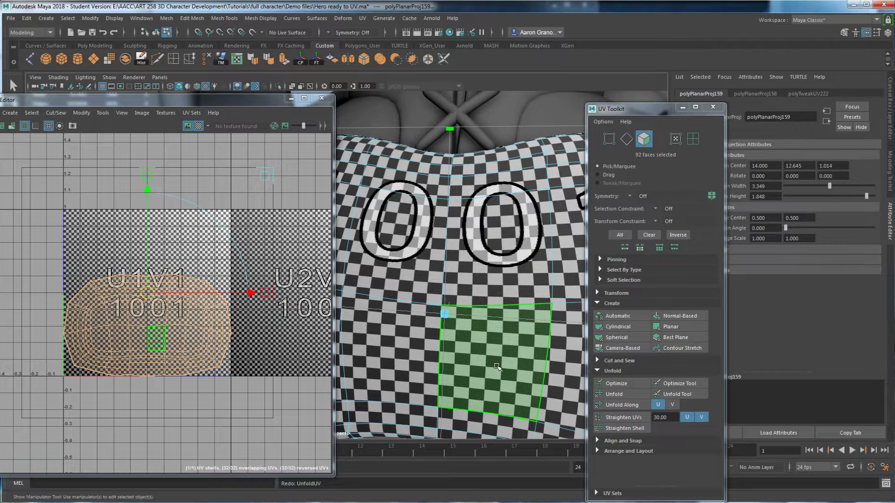
scroll(498, 367, down, 5)
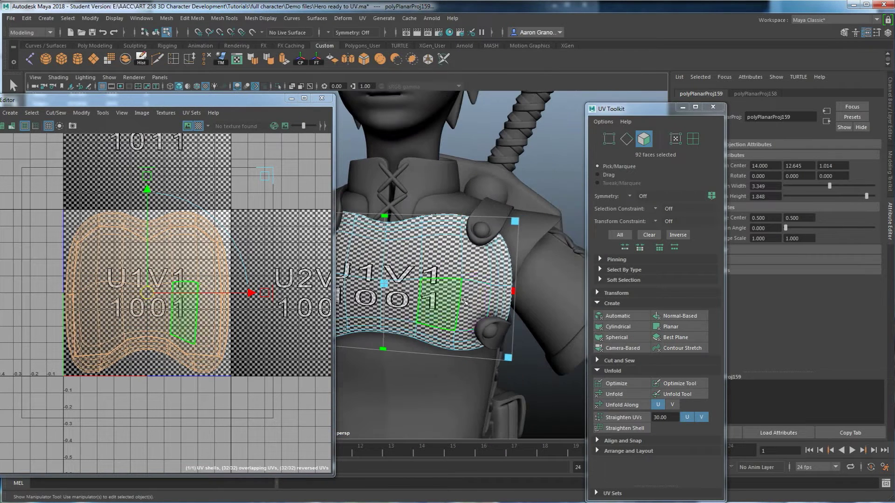
Step: Select the chest plate as a whole object, isolate it in the viewport and examine its back side
right_drag(456, 256, 485, 240)
key(q)
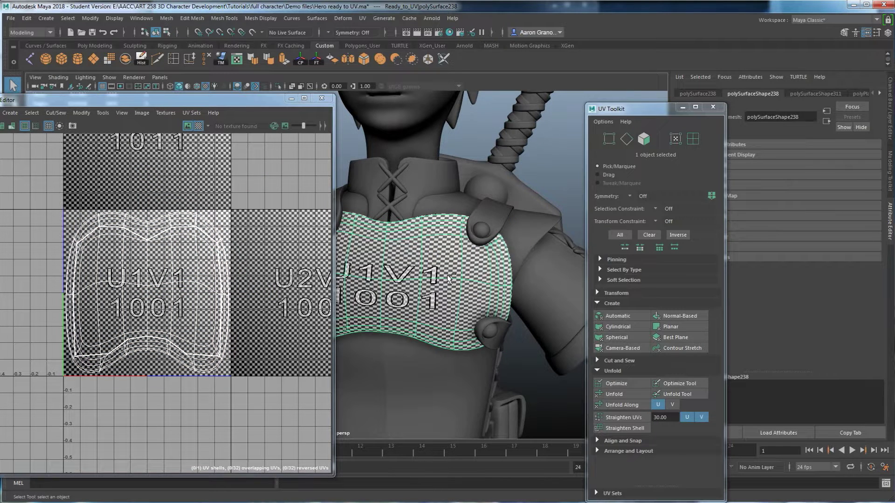
key(ctrl+1)
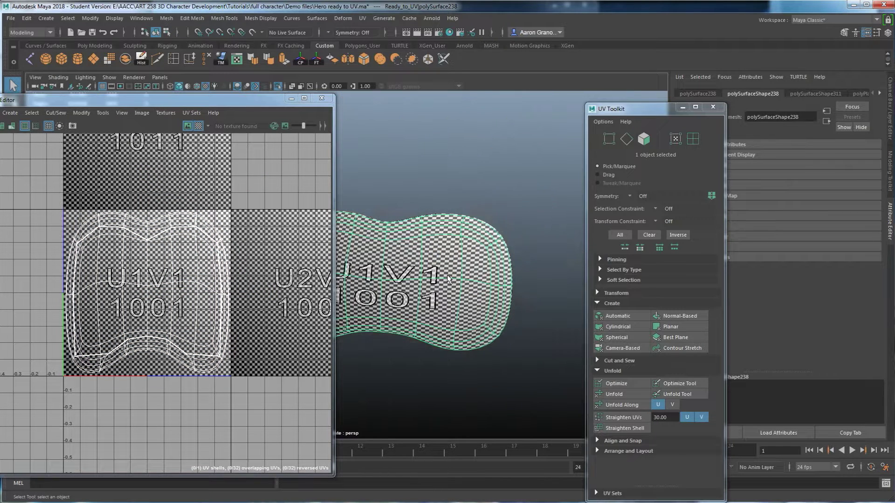
click(278, 87)
click(278, 87)
alt+drag(509, 268, 421, 279)
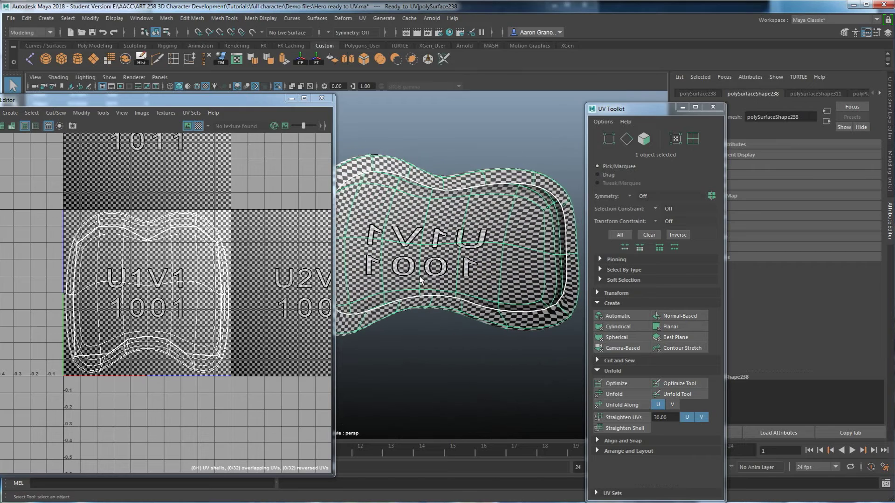
alt+drag(426, 227, 404, 189)
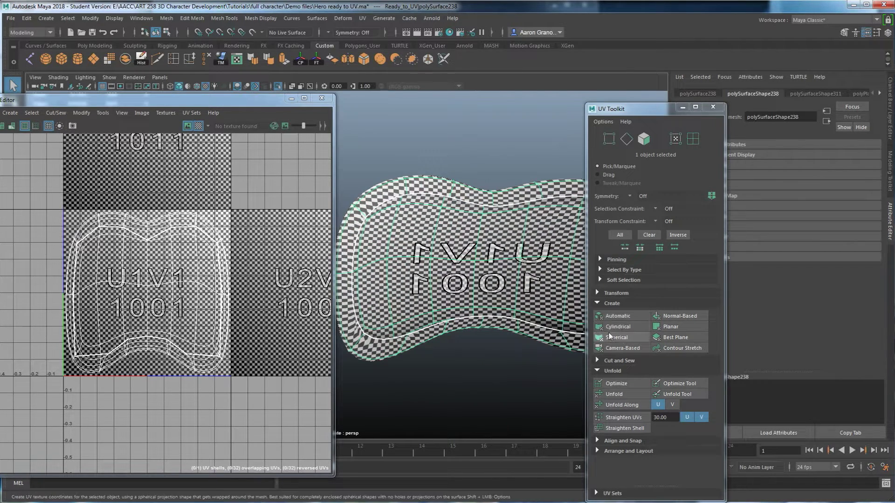
Step: Unfold the isolated chest plate's UVs and inspect the checker pattern on its rim and back
click(617, 394)
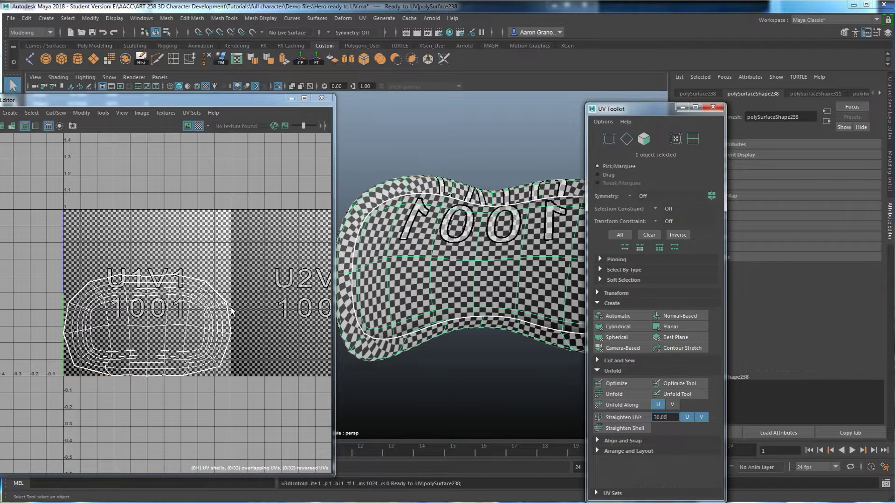
alt+drag(509, 269, 431, 233)
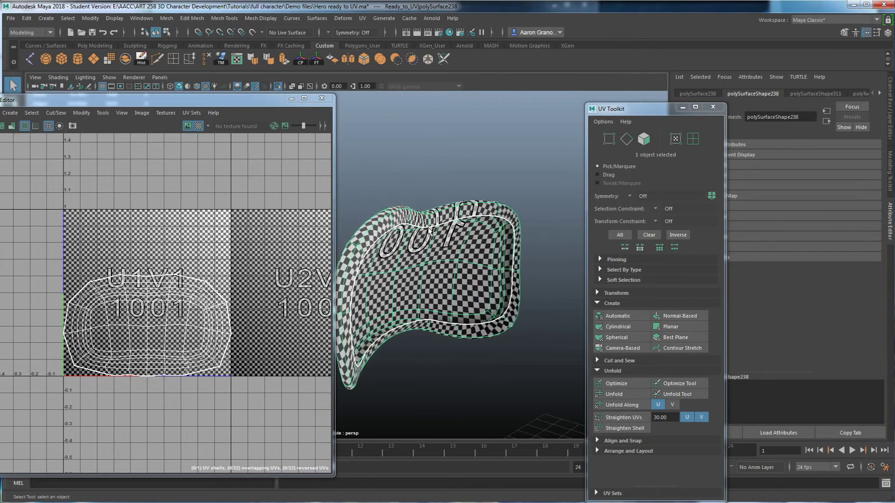
alt+middle_drag(462, 293, 510, 276)
Step: Turn on Backface Culling in the viewport to check the direction of the chest plate's faces from behind
click(58, 79)
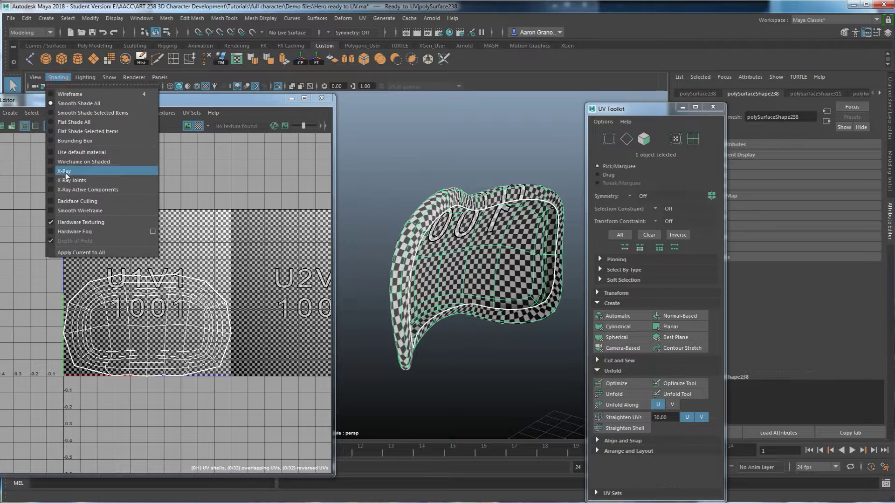
click(52, 201)
alt+drag(491, 260, 463, 263)
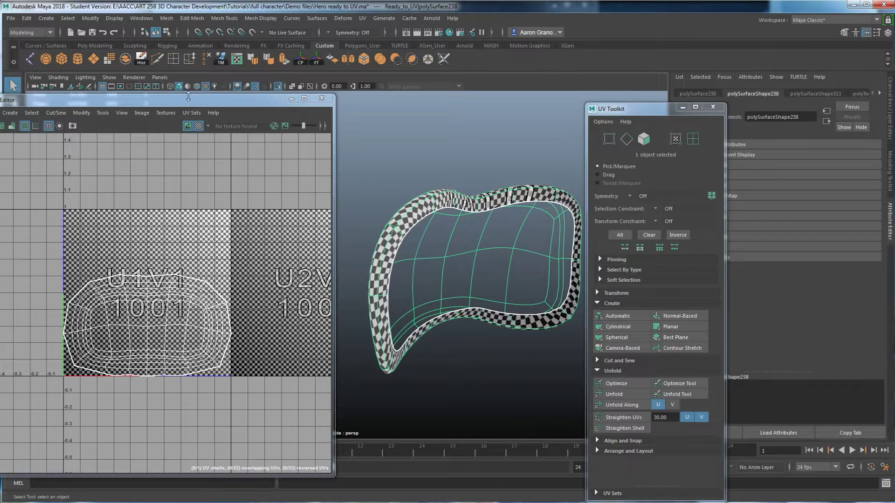
click(57, 77)
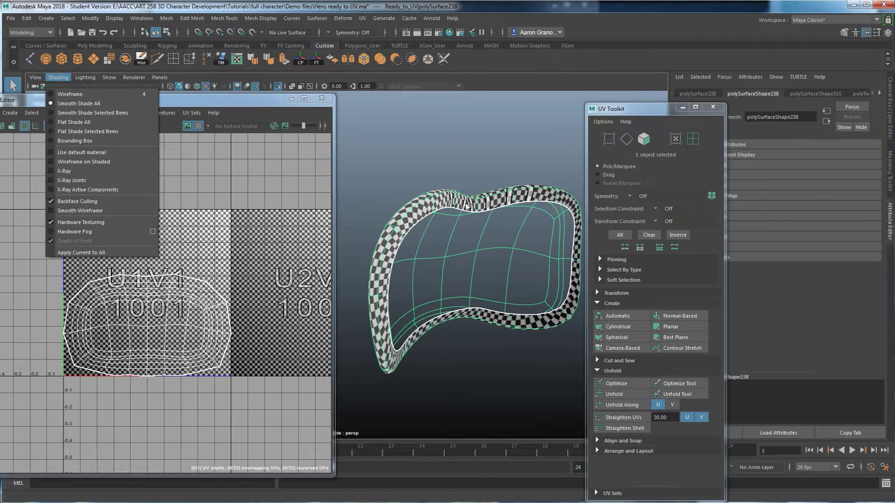
Step: Toggle the chest plate's isolation off and on, and examine its open back and rim from different angles
mouse_move(454, 244)
alt+mouse_down()
mouse_move(443, 249)
mouse_move(479, 264)
mouse_move(467, 249)
mouse_move(515, 247)
mouse_move(457, 247)
mouse_move(432, 236)
mouse_move(462, 260)
mouse_move(468, 254)
mouse_move(460, 255)
alt+mouse_up()
key(ctrl+1)
key(ctrl+1)
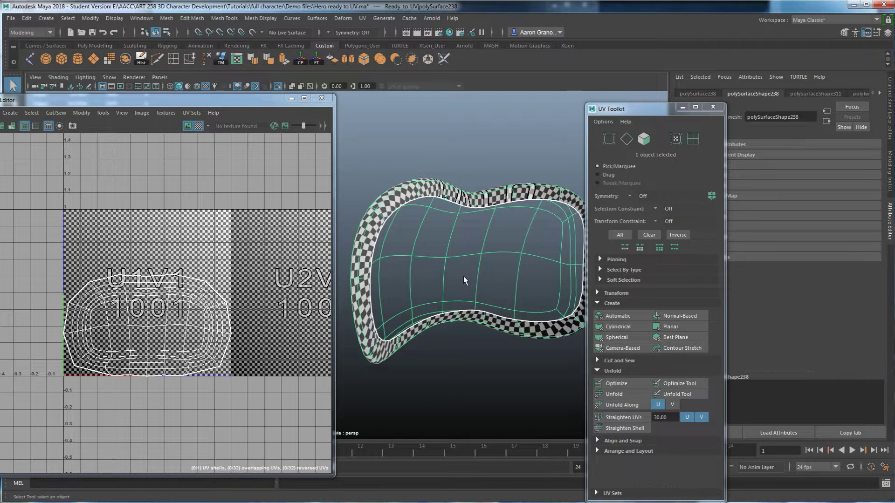
mouse_move(462, 275)
alt+mouse_down()
mouse_move(483, 301)
mouse_move(427, 279)
mouse_move(476, 279)
alt+mouse_up()
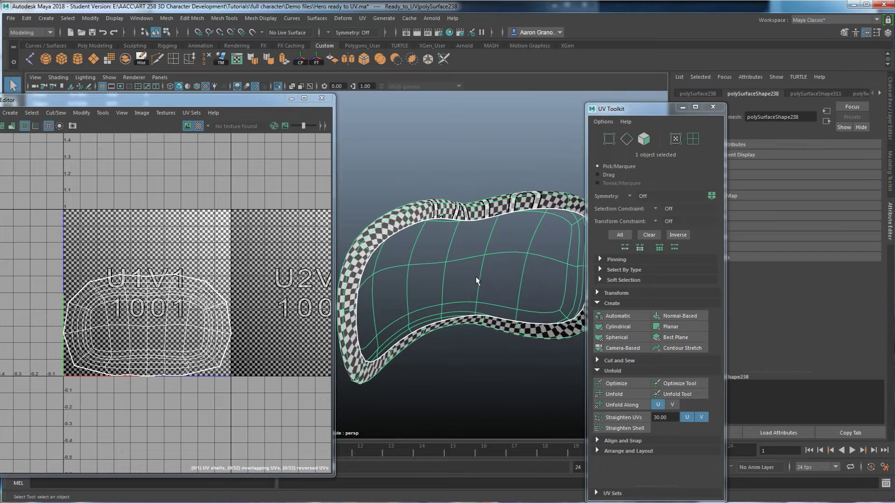
Step: Examine the front of the isolated chest plate and bring the rest of the character back into view
alt+drag(472, 280, 552, 280)
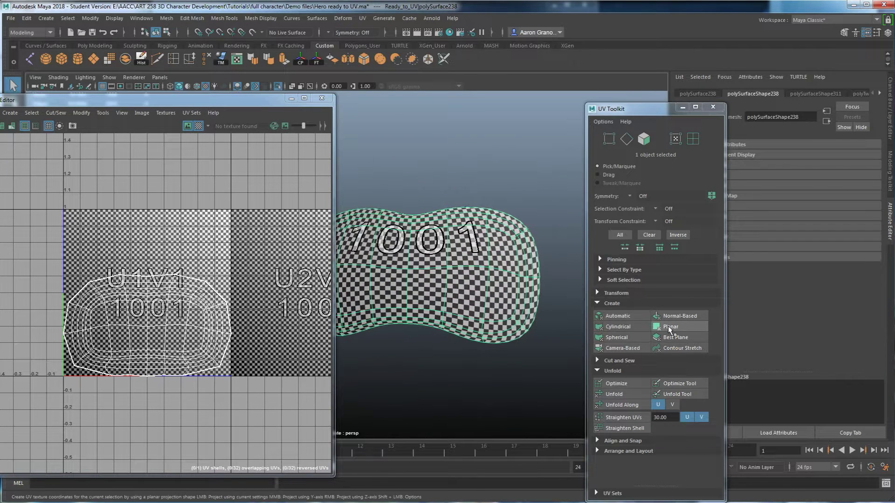
scroll(438, 294, down, 3)
alt+middle_drag(437, 293, 470, 289)
alt+drag(469, 290, 459, 275)
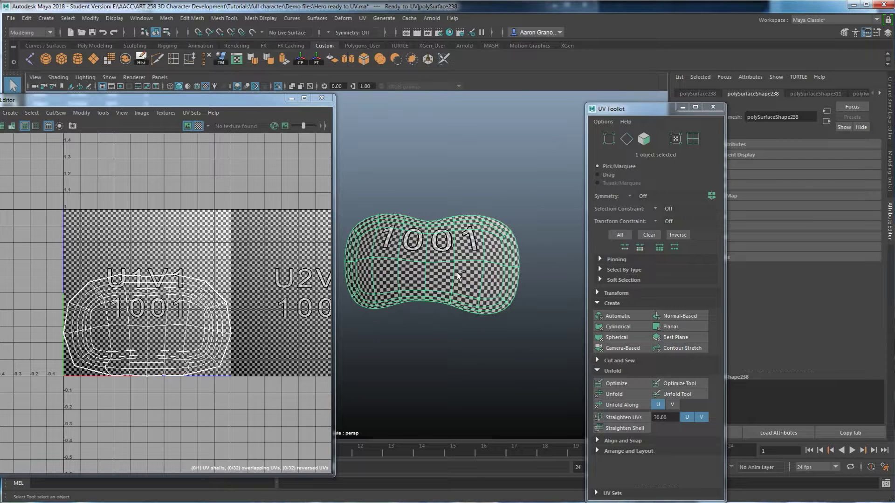
key(ctrl+1)
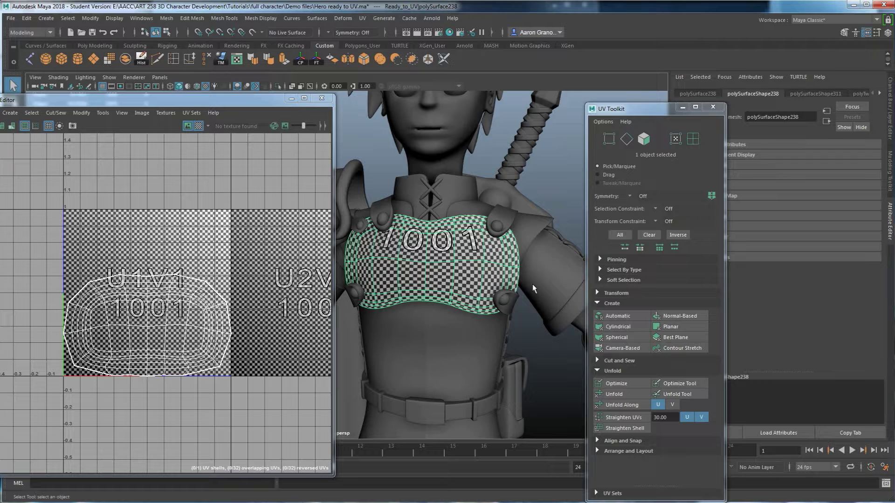
Step: Select the shoulder strap beside the sword handle and bring up the planar mapping options for it
alt+drag(536, 301, 466, 238)
click(501, 222)
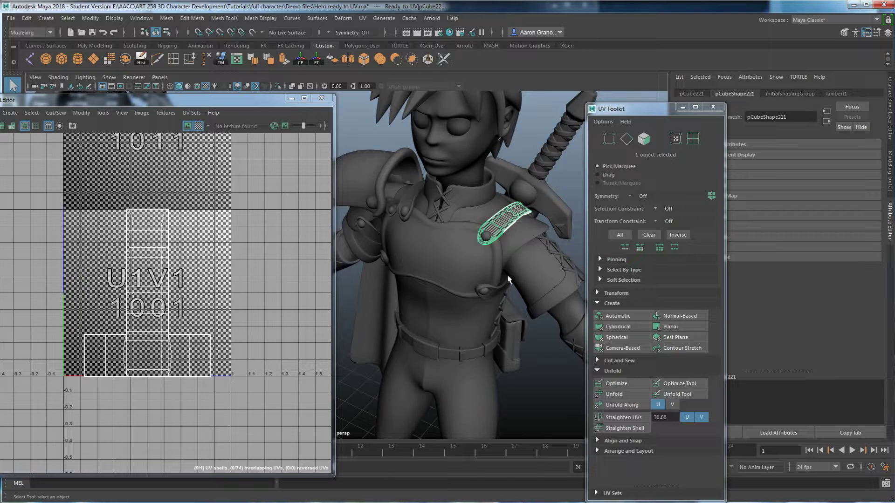
alt+middle_drag(507, 263, 455, 315)
scroll(456, 317, up, 4)
alt+drag(505, 321, 464, 342)
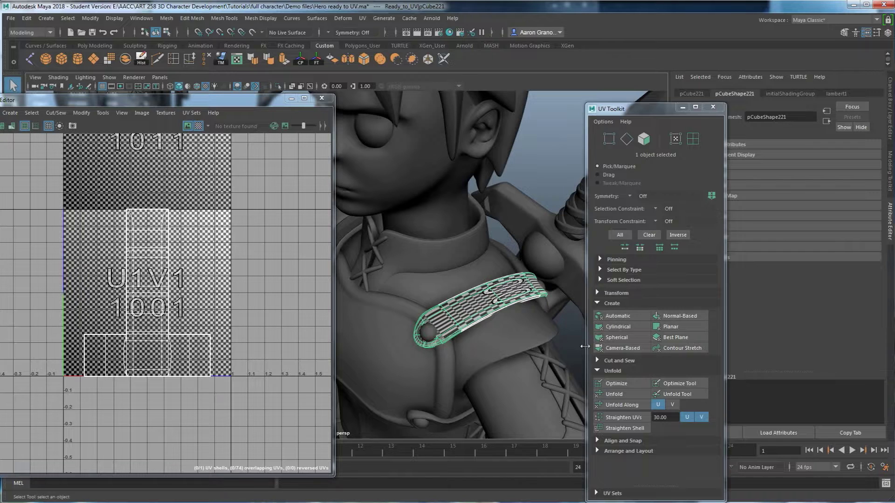
shift+click(673, 327)
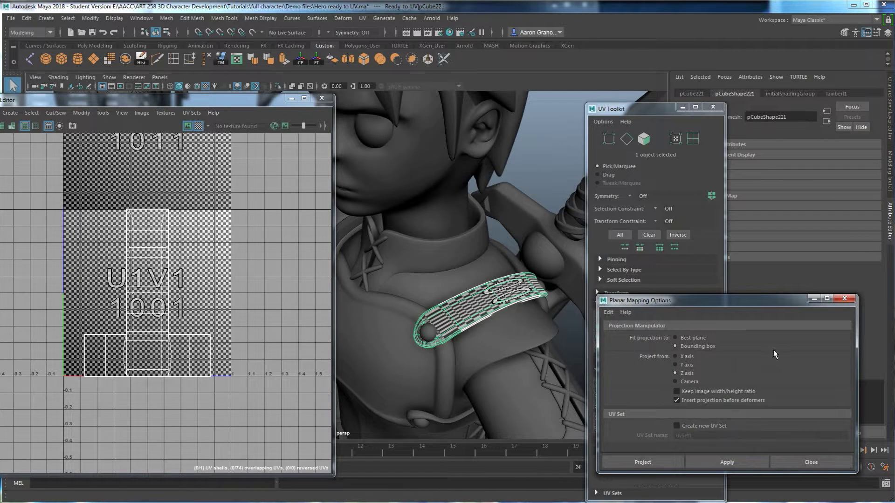
Step: Apply a planar projection from the Z axis to the shoulder strap and check the checker pattern for stretching
click(724, 463)
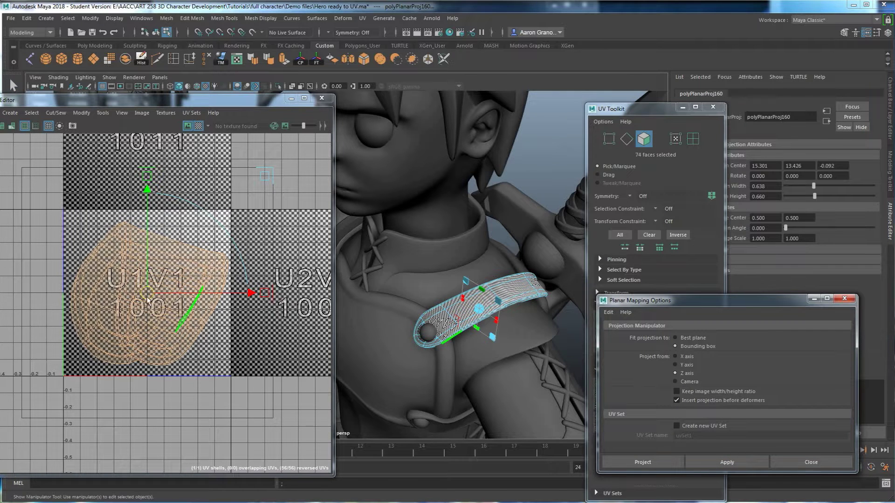
alt+drag(478, 330, 470, 302)
alt+right_drag(472, 318, 536, 338)
alt+middle_drag(536, 338, 473, 341)
alt+right_drag(473, 341, 549, 352)
alt+middle_drag(549, 353, 497, 341)
alt+drag(519, 297, 407, 370)
alt+middle_drag(407, 370, 373, 350)
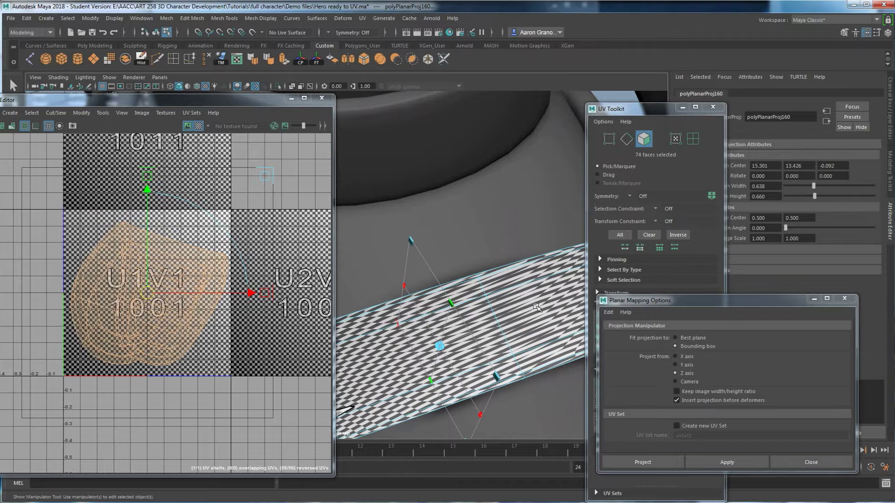
Step: Apply a planar projection from the Y axis to the shoulder strap and inspect the checker pattern along its top and rim
alt+right_drag(574, 294, 440, 312)
alt+right_drag(536, 318, 484, 327)
click(674, 365)
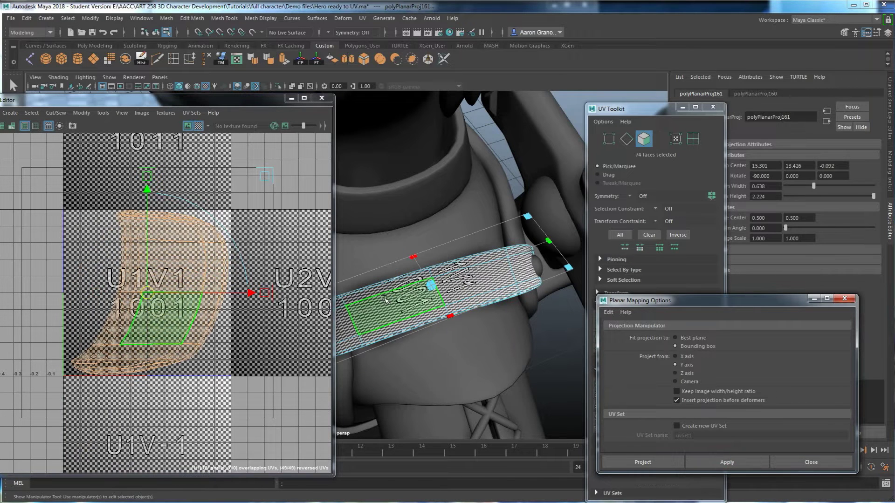
alt+drag(450, 313, 474, 322)
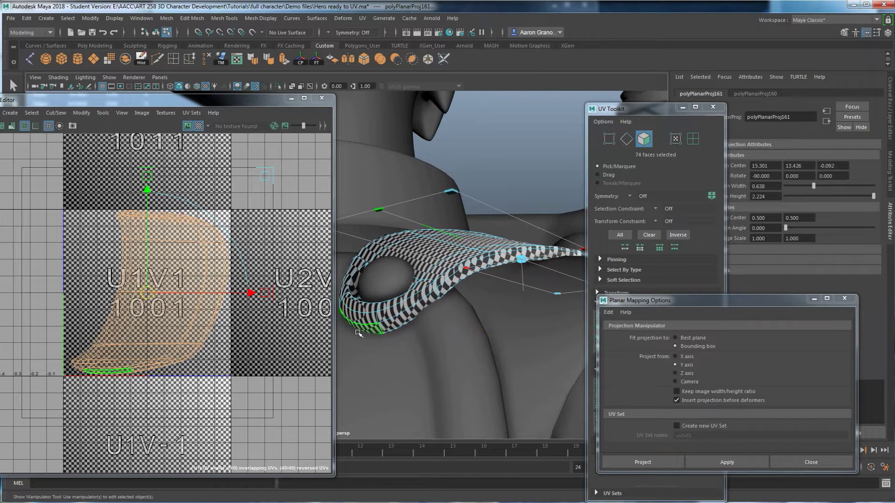
alt+drag(361, 321, 462, 369)
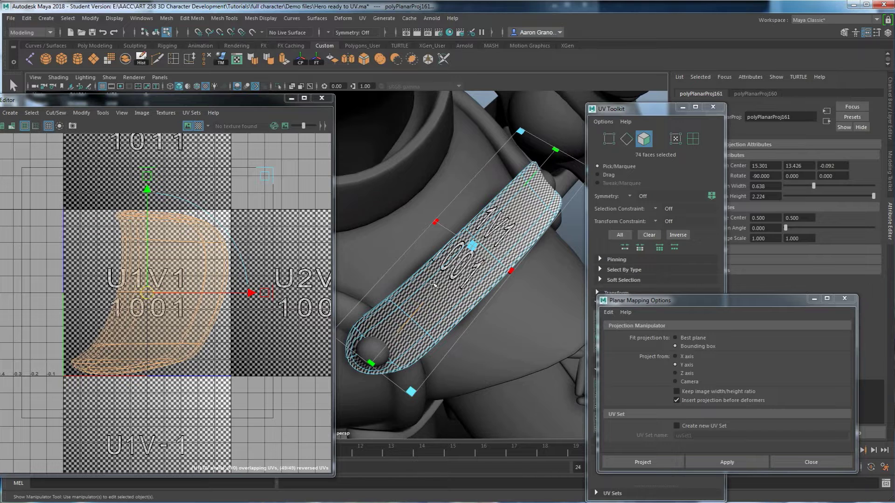
alt+drag(458, 297, 453, 272)
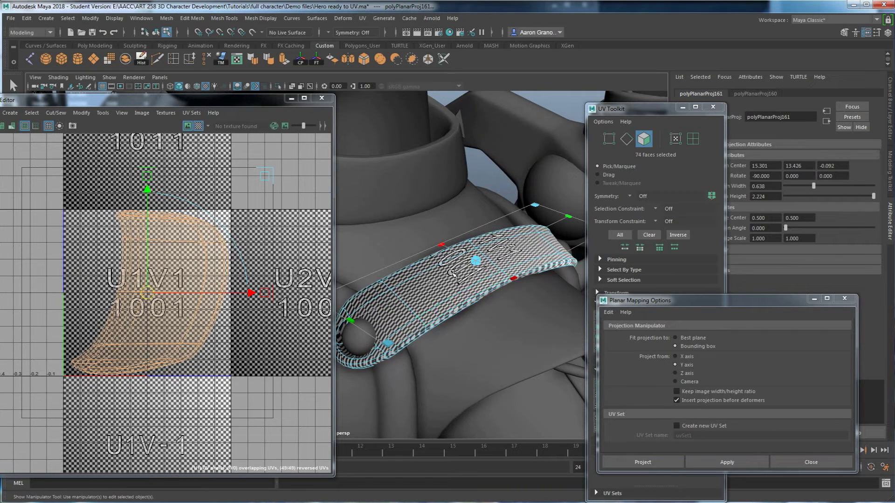
Step: Return to object selection and isolate the shoulder strap to view its underside
right_drag(444, 276, 432, 286)
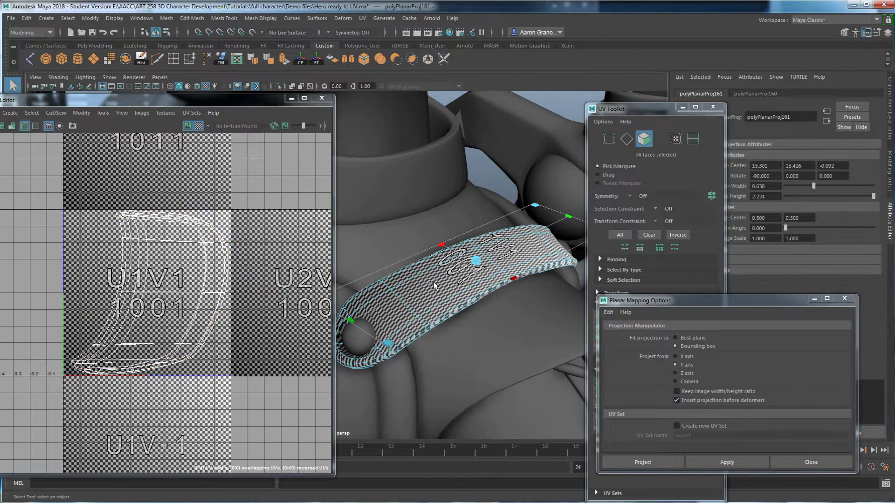
key(ctrl+1)
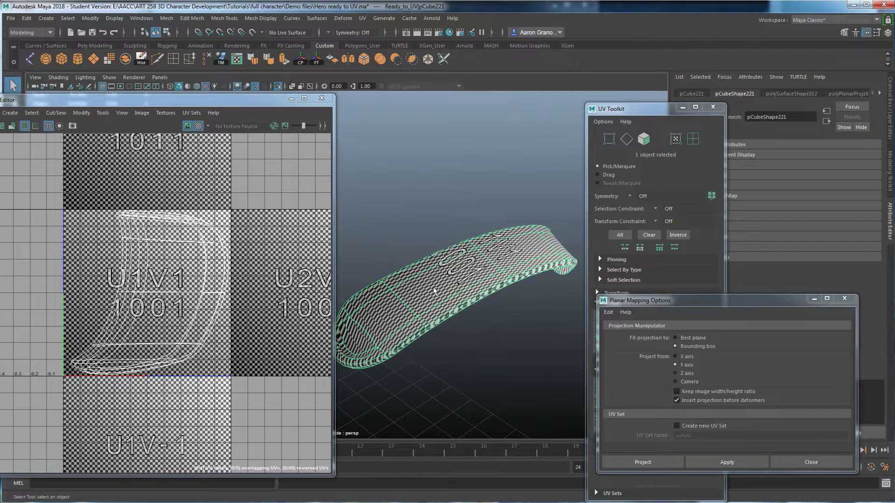
alt+drag(458, 339, 525, 201)
Step: Reposition the floating UV Toolkit and UV Editor windows so that more of the viewport around the strap is free
drag(653, 109, 768, 88)
key(ctrl+a)
drag(768, 87, 808, 74)
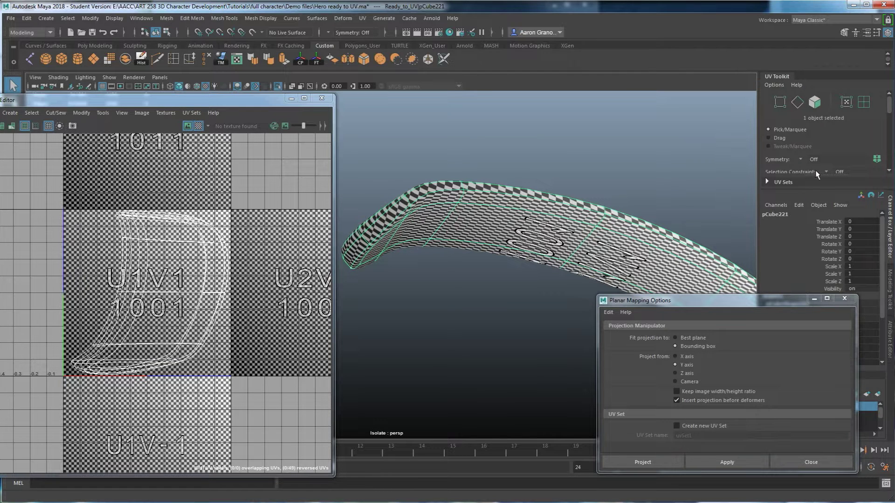
click(889, 286)
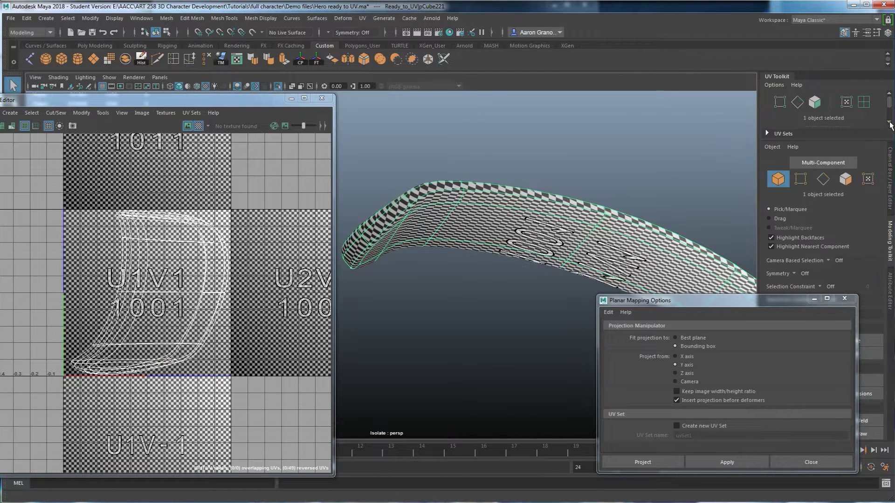
click(888, 289)
click(889, 187)
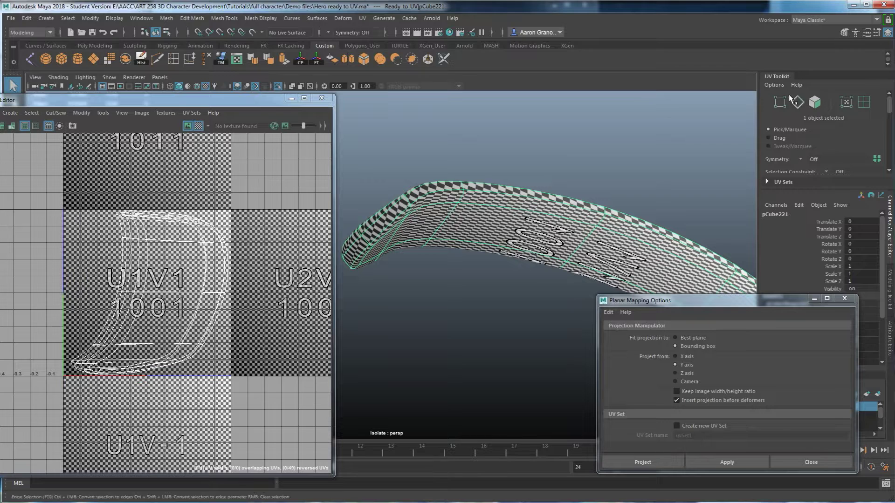
mouse_move(777, 75)
mouse_down()
mouse_move(737, 108)
mouse_move(783, 85)
mouse_up()
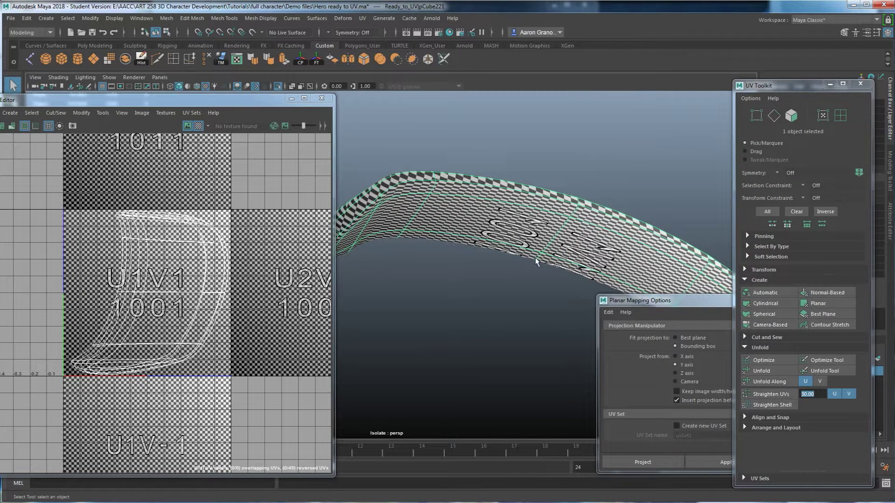
drag(276, 99, 227, 92)
alt+middle_drag(129, 304, 180, 325)
scroll(165, 321, up, 3)
Step: Select the strip of faces along the middle of the strap's underside and grow the selection by one ring
alt+drag(544, 295, 412, 191)
right_drag(425, 175, 426, 202)
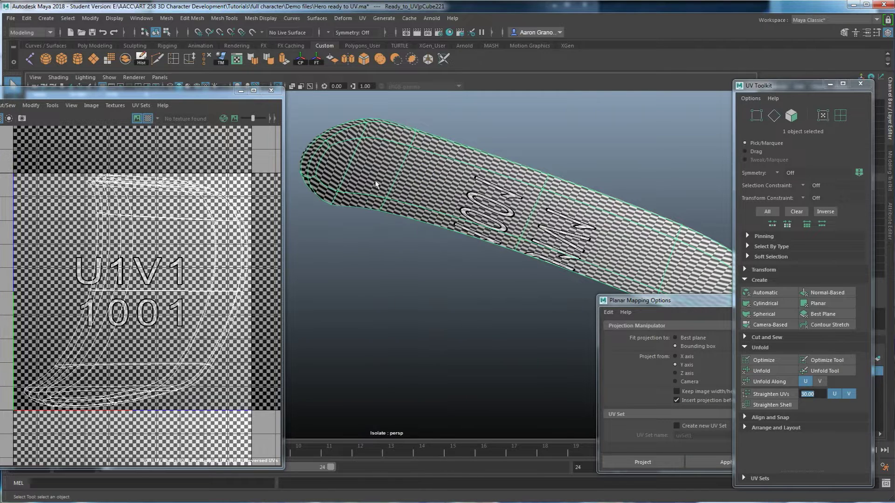
click(340, 161)
scroll(461, 200, down, 3)
alt+drag(494, 219, 471, 205)
shift+double_click(576, 246)
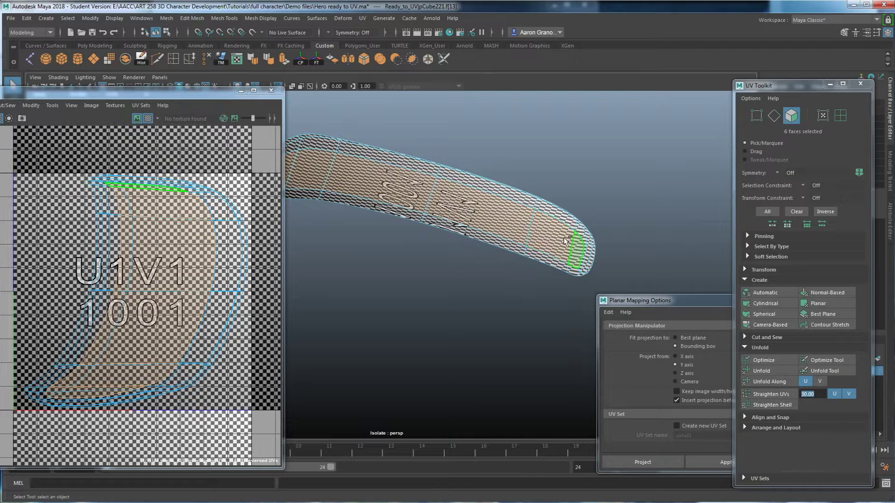
alt+middle_drag(361, 182, 417, 205)
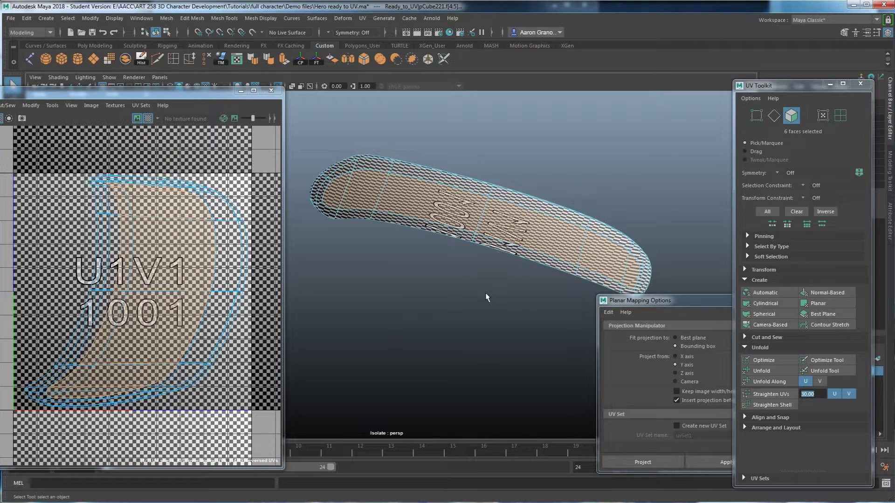
key(shift+period)
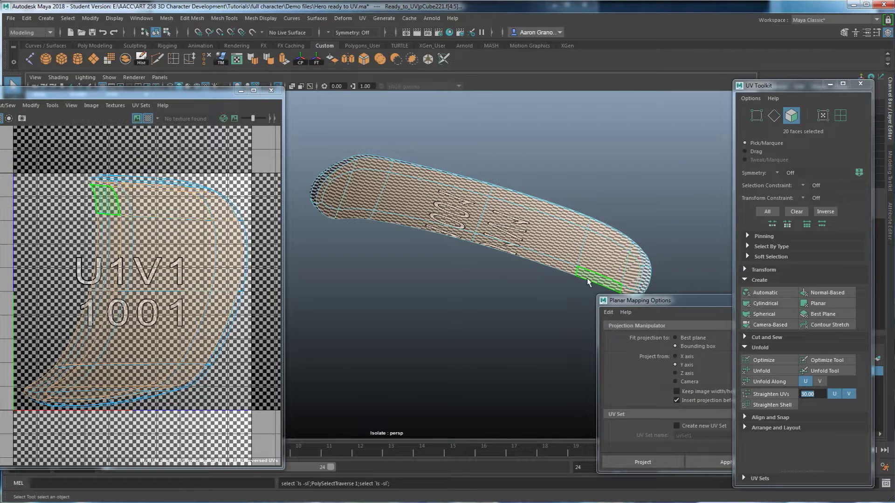
Step: Delete the selected underside faces of the strap and show the whole character to check for a visible gap
alt+drag(567, 277, 504, 276)
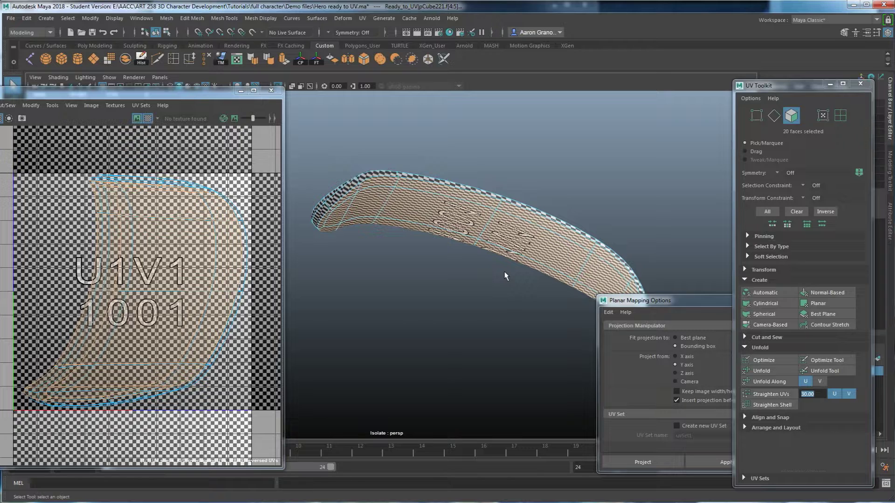
click(504, 275)
mouse_move(476, 258)
alt+mouse_down()
mouse_move(480, 282)
mouse_move(493, 261)
alt+mouse_up()
alt+drag(459, 306, 429, 254)
key(ctrl+1)
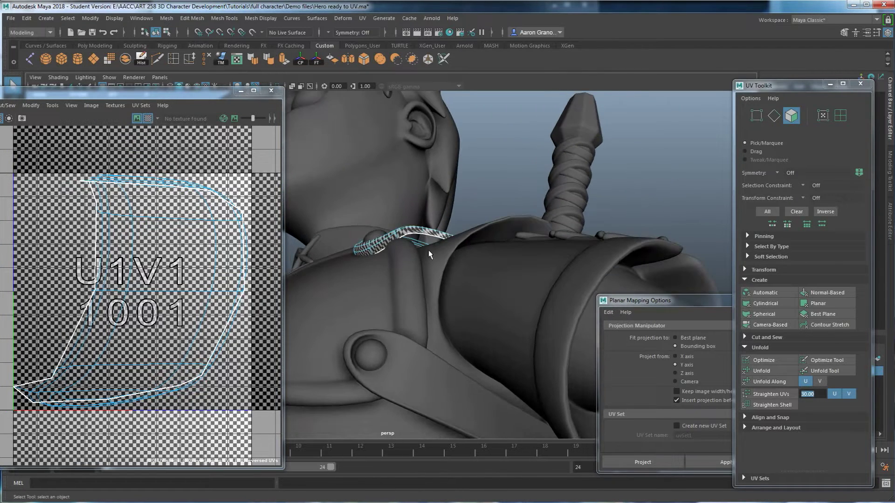
mouse_move(431, 253)
alt+mouse_down()
mouse_move(479, 305)
mouse_move(406, 306)
mouse_move(349, 320)
mouse_move(409, 280)
mouse_move(415, 255)
mouse_move(411, 301)
mouse_move(424, 265)
alt+mouse_up()
scroll(411, 301, up, 5)
alt+drag(423, 216, 433, 246)
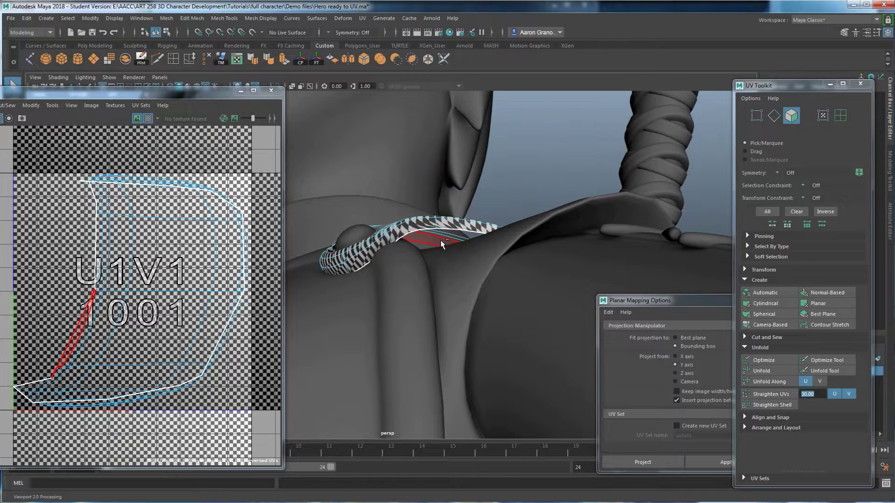
Step: Undo the deletion of the strap's underside faces with the strap isolated again
key(ctrl+z)
key(ctrl+z)
key(ctrl+z)
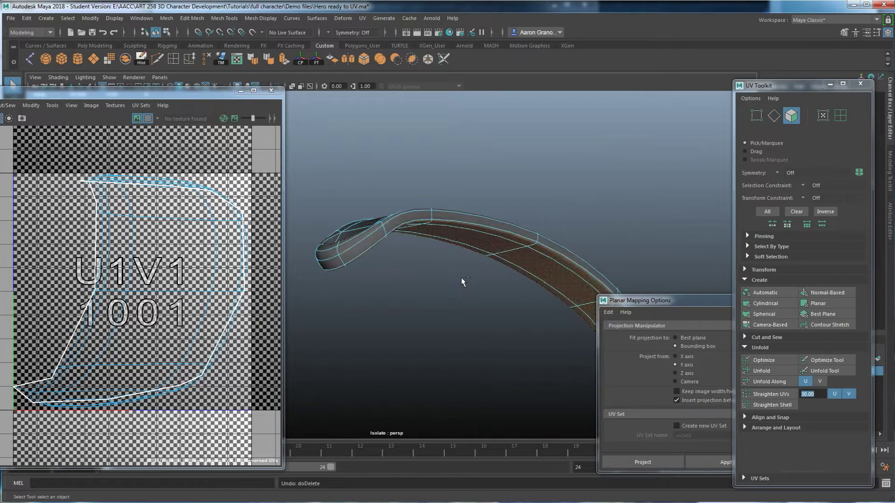
Step: Apply a Y-axis planar projection to just the selected underside faces of the strap
alt+drag(461, 281, 453, 256)
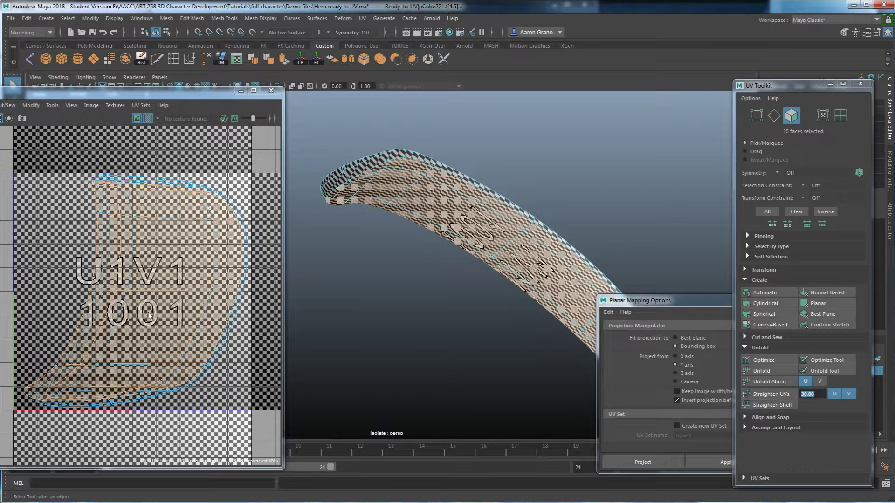
click(816, 307)
alt+drag(422, 261, 443, 266)
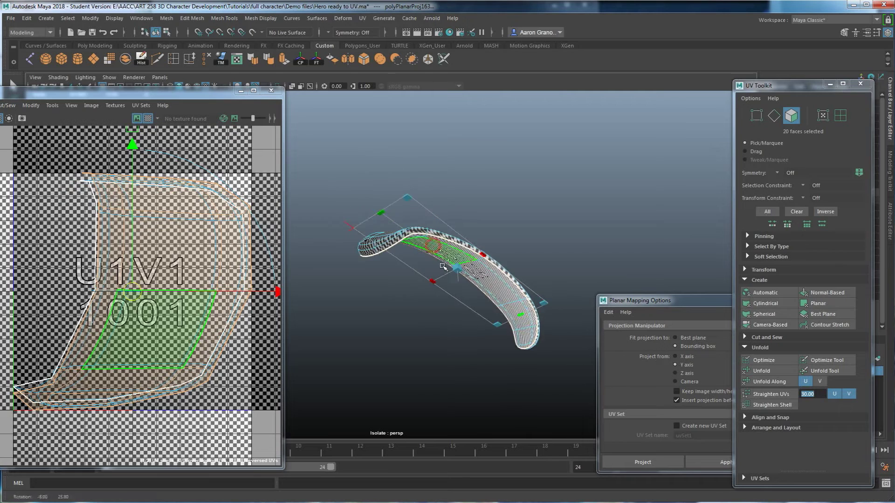
Step: Try to move the selected underside faces with the Move tool in the viewport, and undo the move
key(w)
alt+drag(447, 252, 395, 231)
key(ctrl+z)
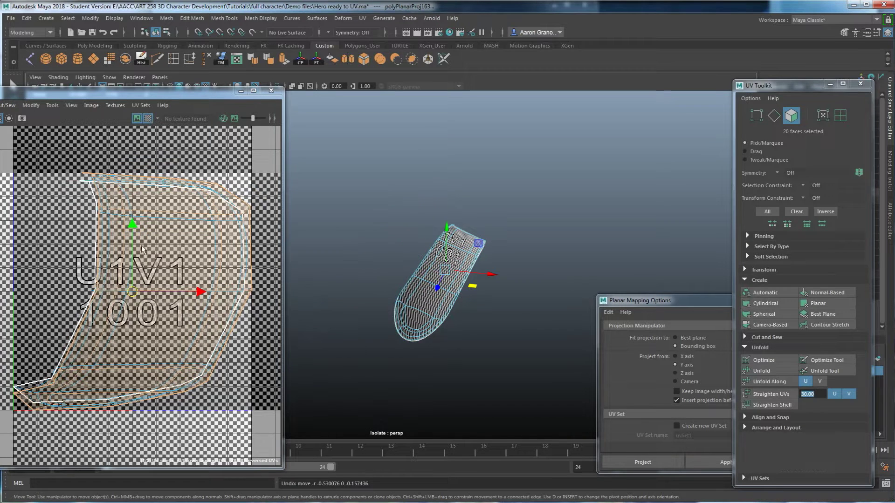
Step: Hide the checker image behind the UVs in the UV Editor while keeping the checker map on the strap
click(136, 119)
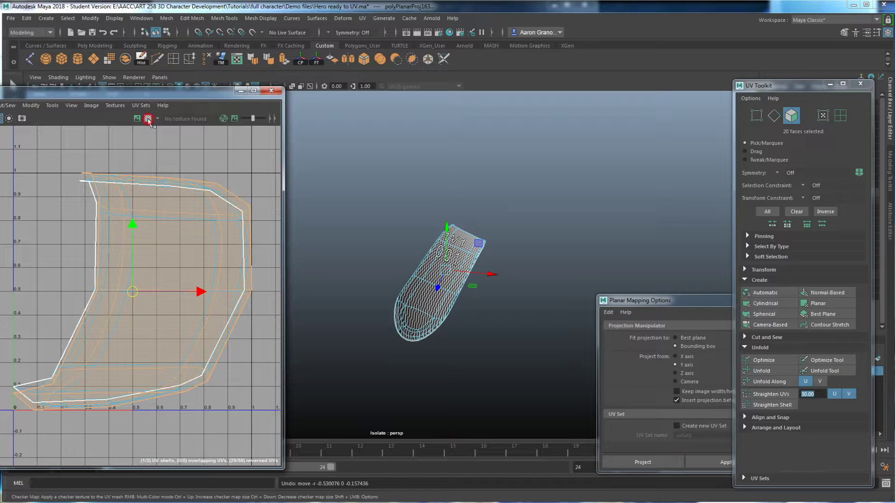
click(148, 118)
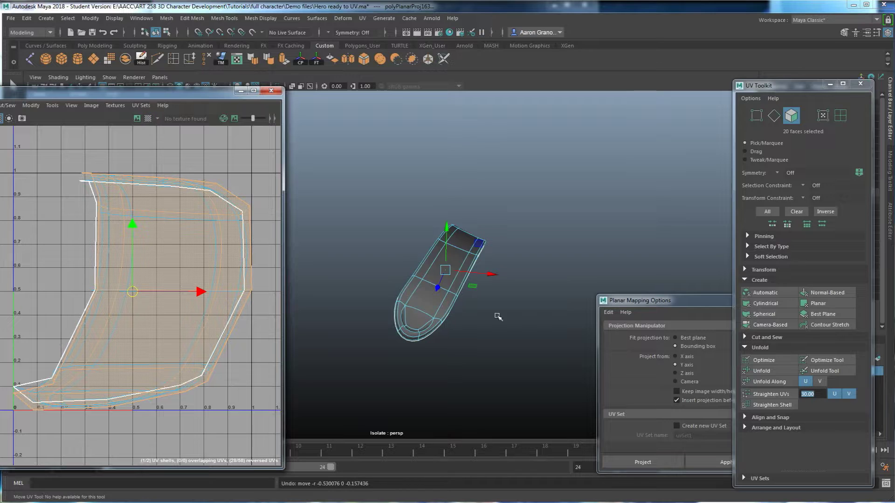
click(148, 118)
click(137, 119)
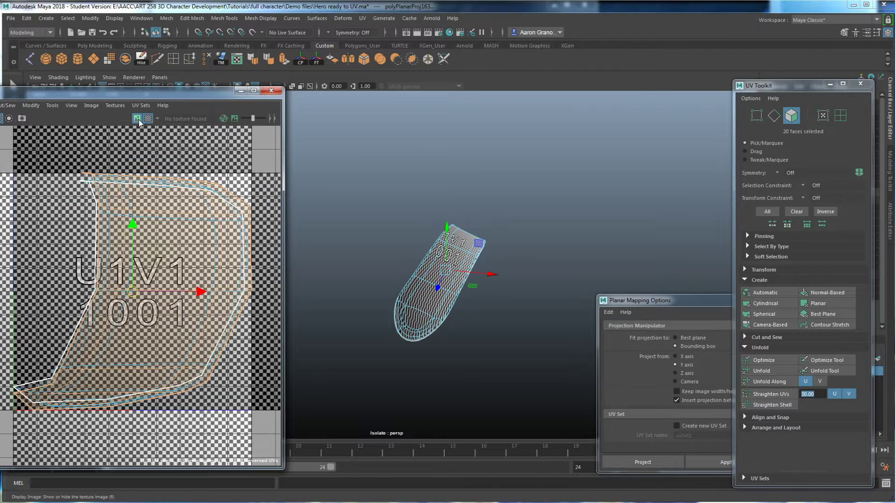
click(138, 119)
scroll(128, 289, down, 4)
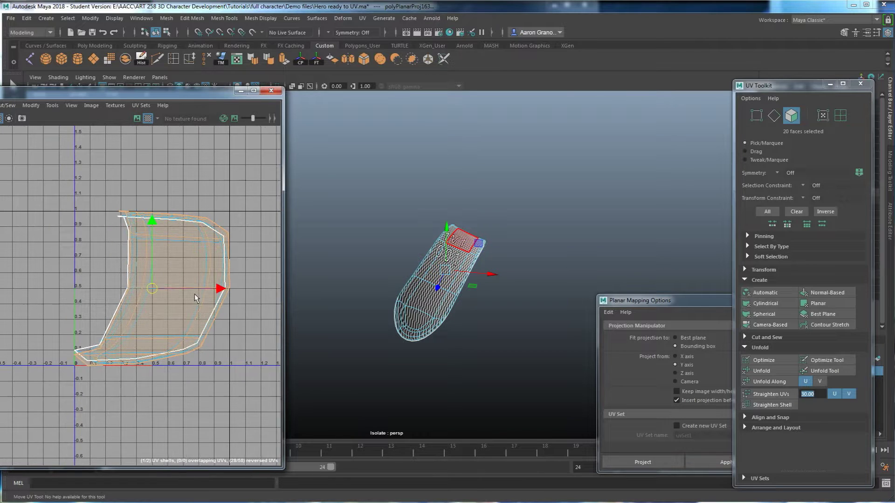
Step: Move the underside's UV shell horizontally out of the 0–1 tile, clear of the strap's remaining UVs
drag(156, 292, 29, 293)
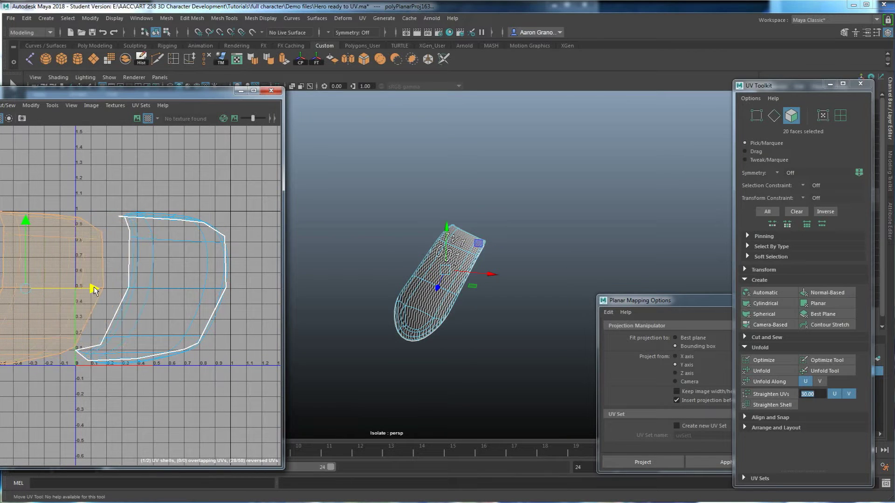
alt+middle_drag(392, 299, 412, 300)
alt+middle_drag(38, 293, 112, 300)
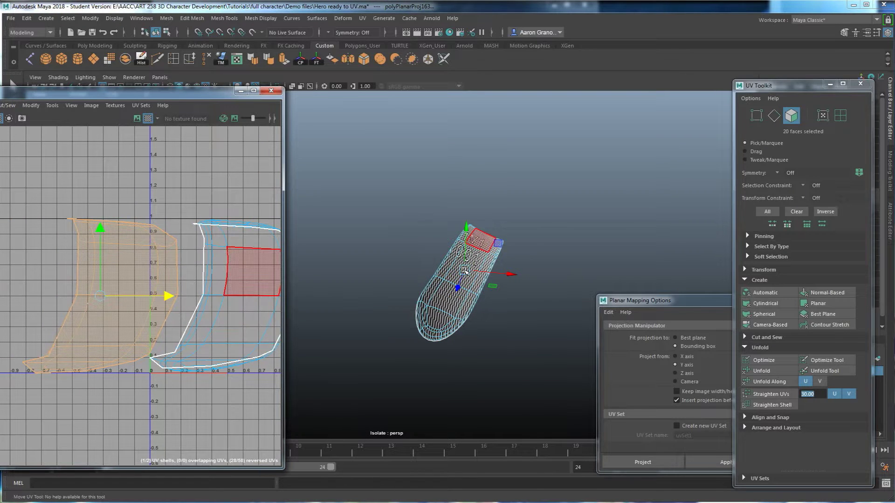
Step: Try to move the underside faces in the viewport, undo it, and bring the whole UV Editor window into view
alt+drag(510, 276, 438, 274)
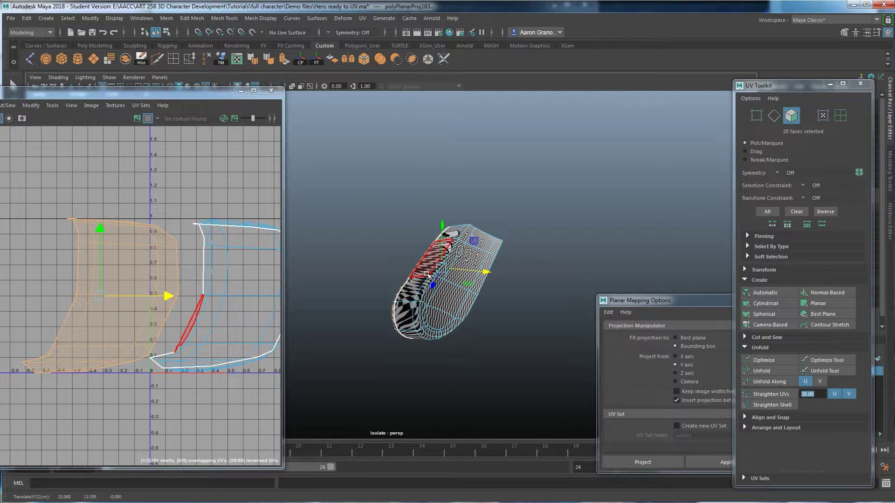
key(ctrl+z)
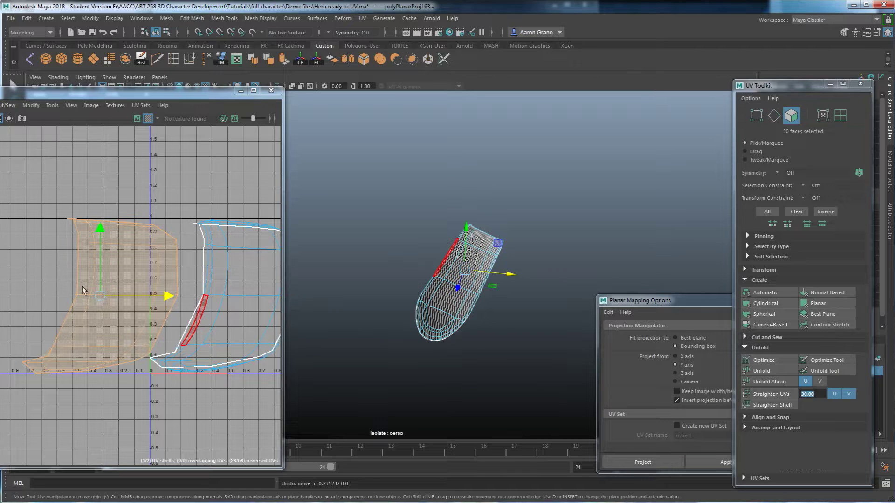
drag(169, 88, 288, 90)
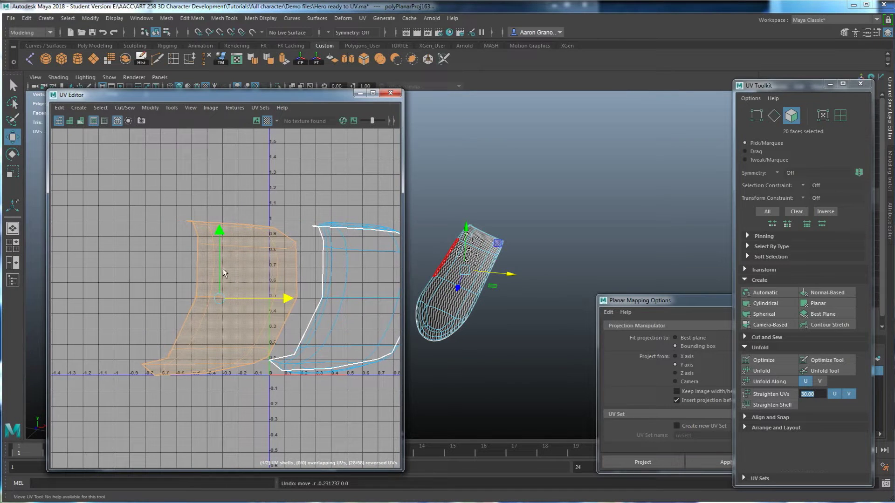
Step: Try to scale the underside's UV shell up uniformly about 1.9 times with the Scale tool, and undo the scaling
click(12, 154)
click(13, 172)
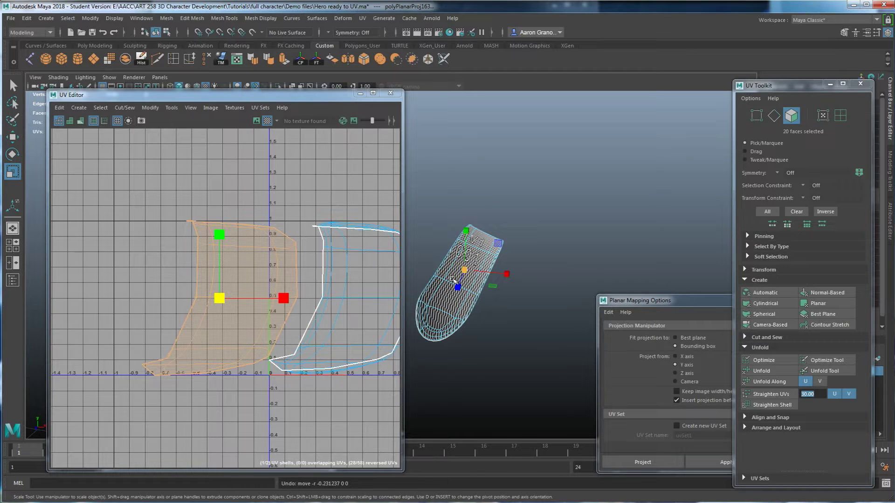
mouse_move(219, 300)
mouse_down()
mouse_move(260, 300)
mouse_move(220, 300)
mouse_up()
alt+drag(462, 275, 513, 229)
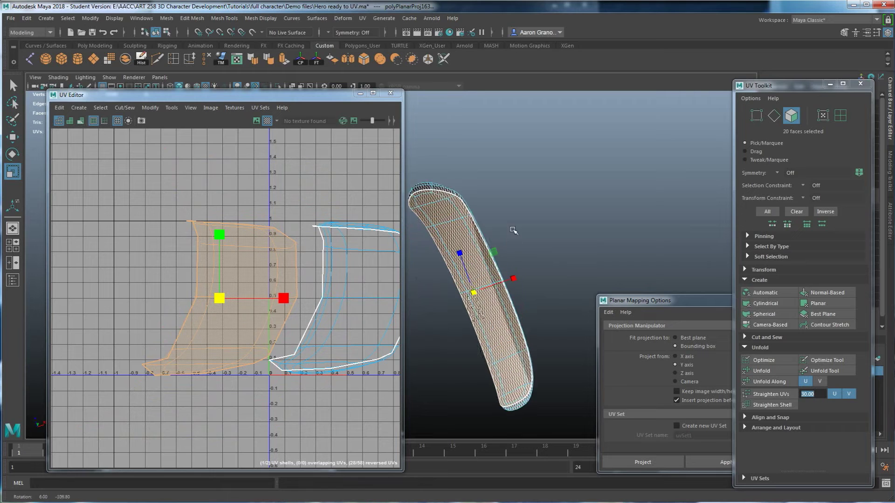
drag(219, 302, 272, 285)
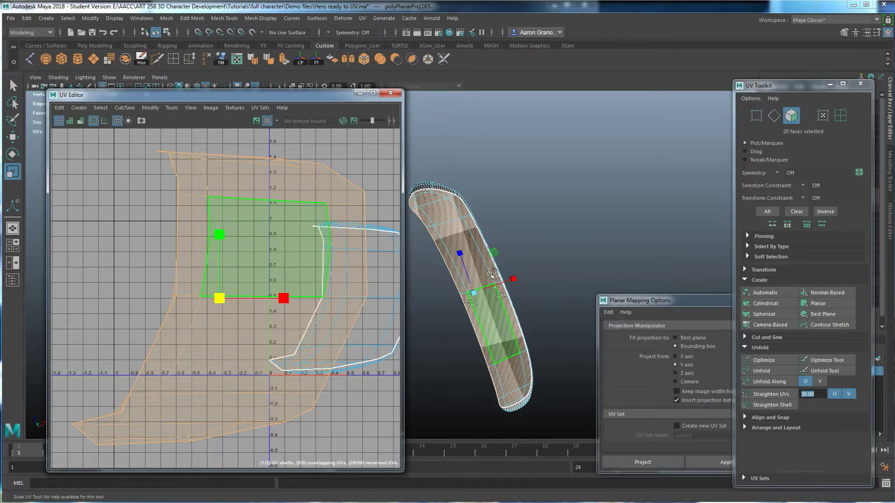
key(ctrl+z)
Step: Try to rotate the underside's UV shell about 32 degrees, undo the rotation, and return to the Move tool
click(13, 154)
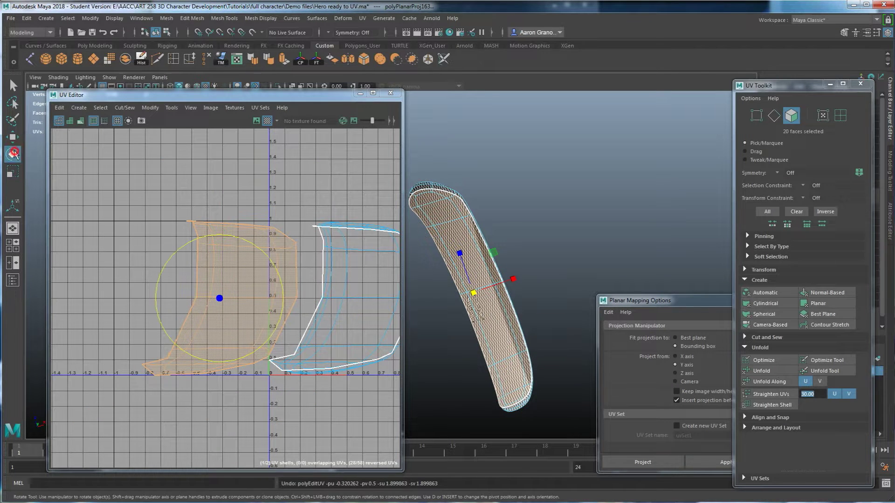
drag(261, 255, 231, 245)
key(w)
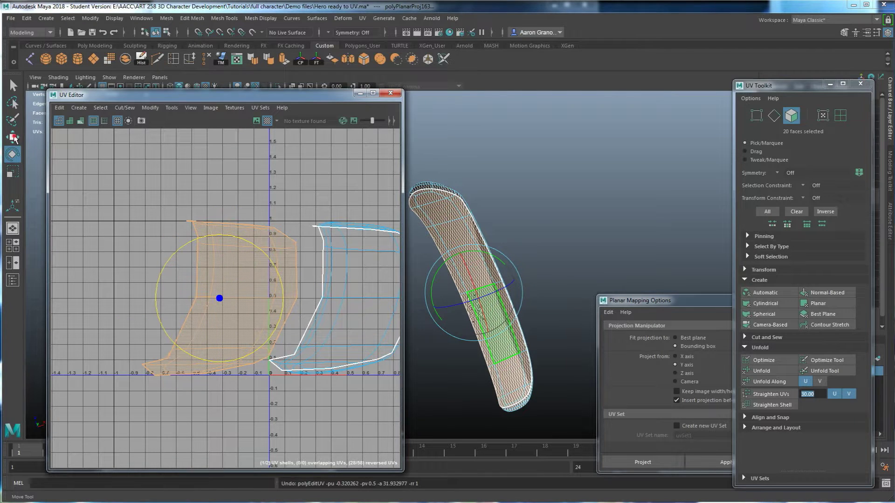
Step: Select all the strap's faces in the UV Editor and switch the selection mode to UV Shell
alt+middle_drag(279, 318, 220, 323)
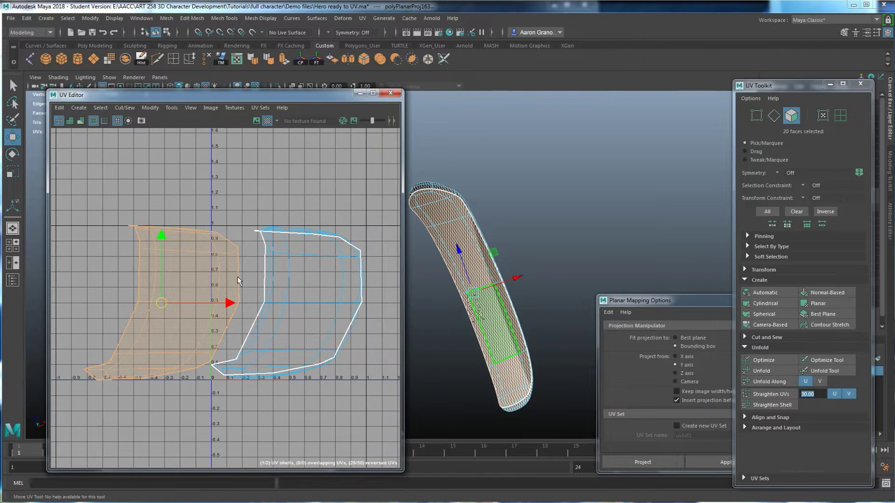
drag(289, 296, 384, 399)
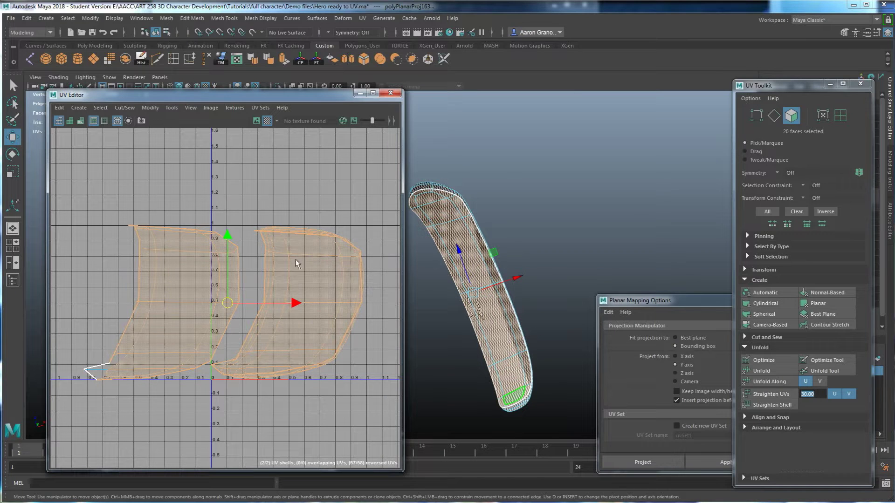
right_click(264, 202)
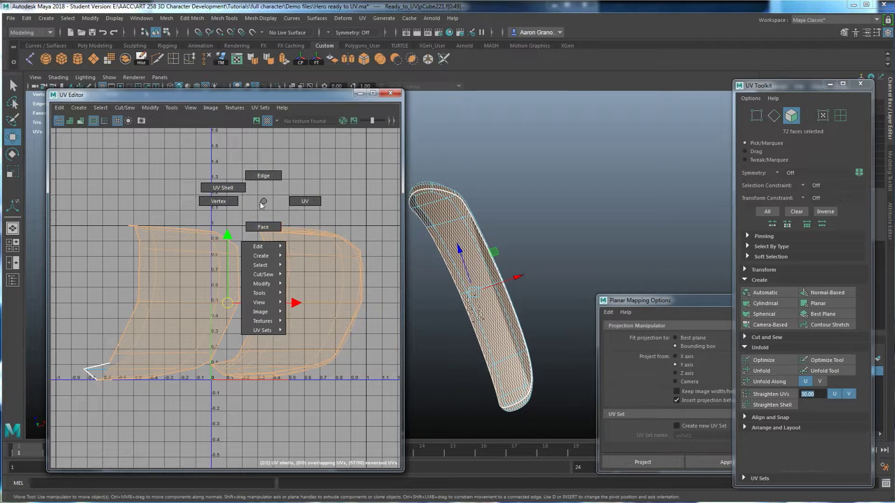
right_click(530, 190)
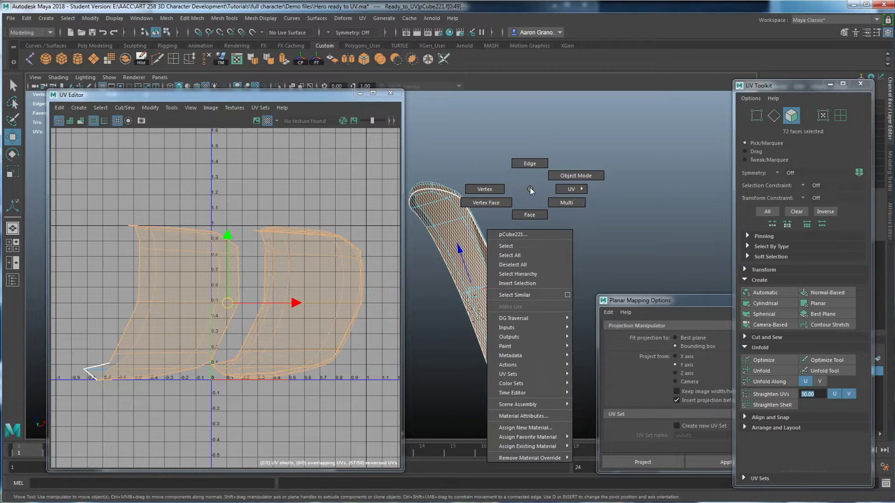
right_click(259, 192)
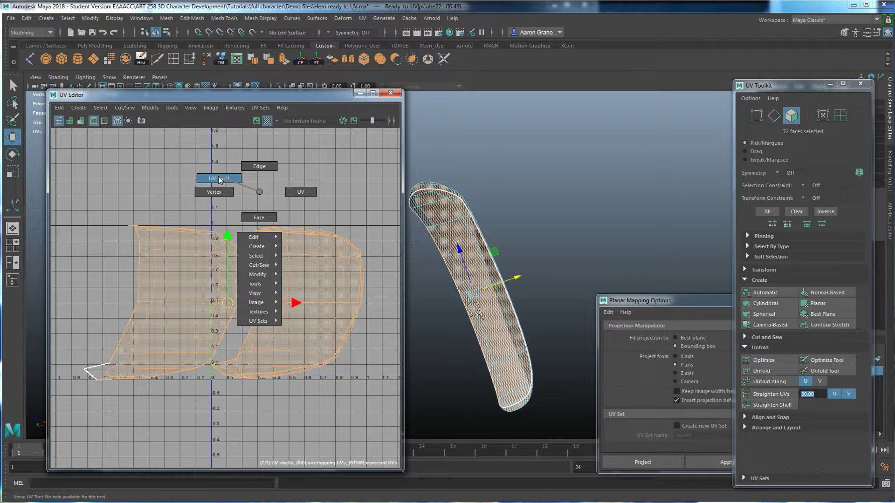
click(222, 179)
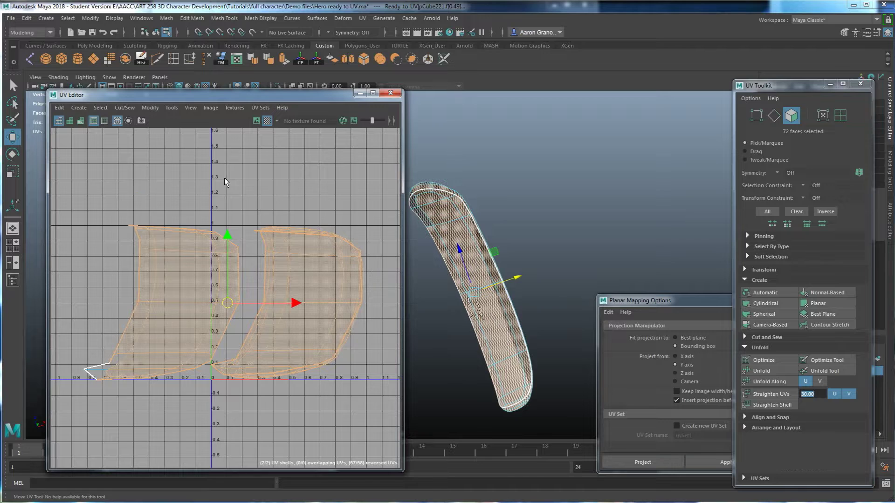
Step: Try selecting the strap's top and underside UV shells one at a time, and a single face in Face mode
click(272, 283)
click(317, 282)
alt+drag(493, 242, 496, 291)
click(177, 269)
right_drag(287, 200, 288, 225)
click(313, 269)
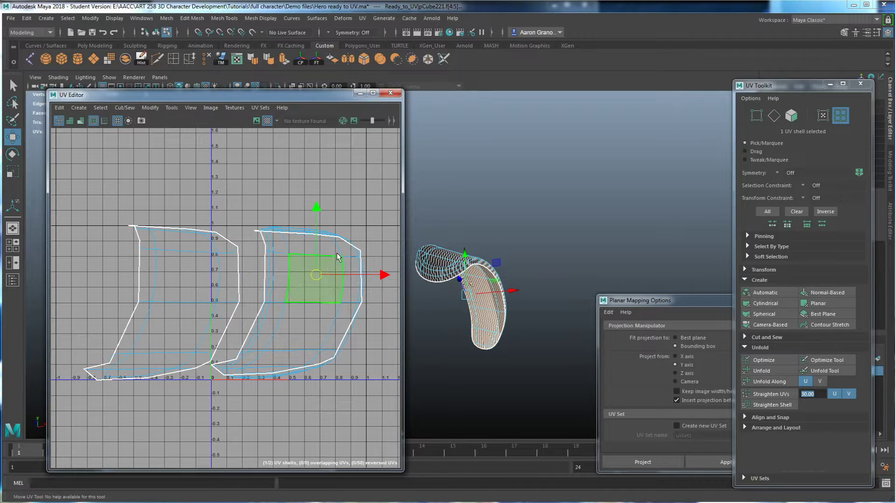
Step: Return to UV Shell selection mode and select both of the strap's UV shells together
right_drag(259, 250, 273, 355)
click(275, 354)
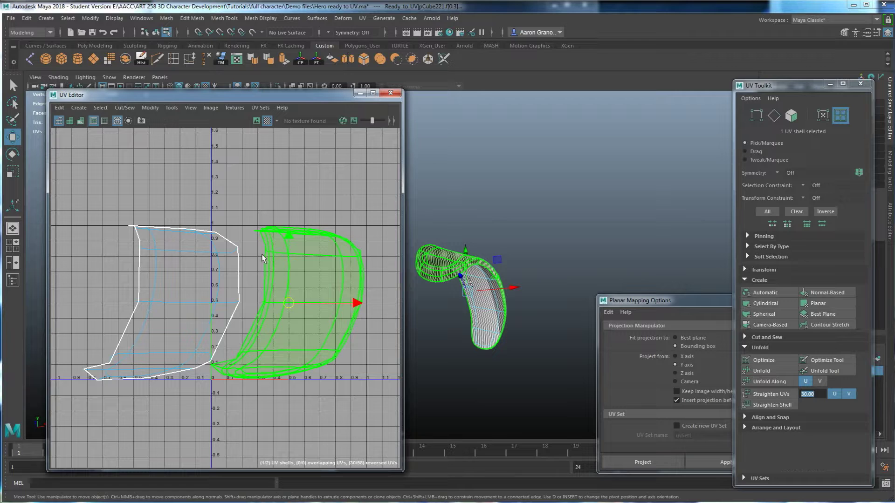
drag(126, 174, 311, 291)
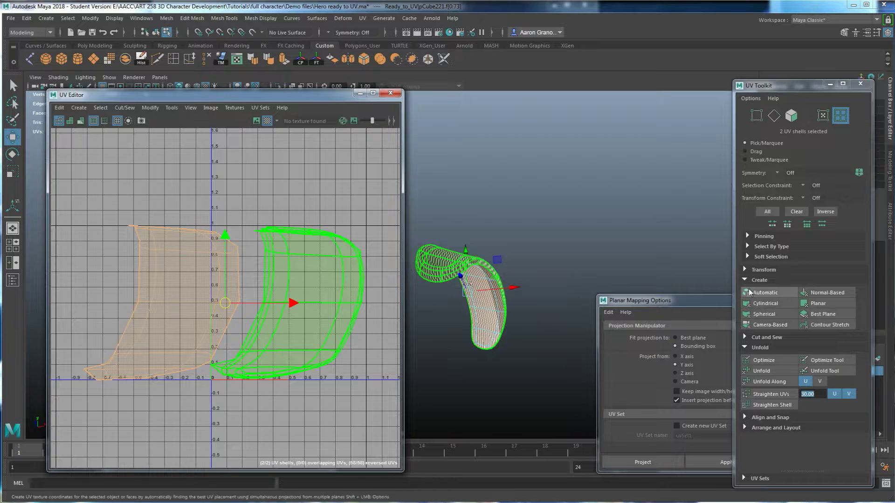
Step: Unfold both strap shells, inspect the checker pattern on the model, and undo the unfold
click(759, 372)
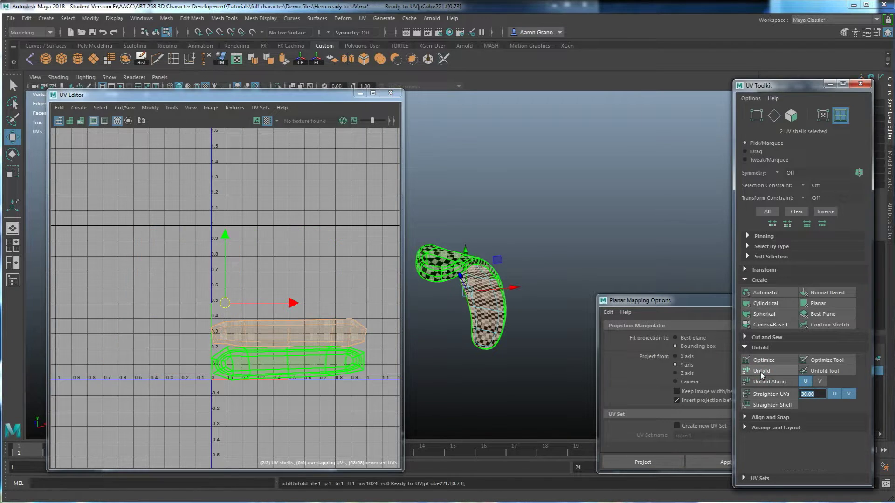
alt+drag(466, 317, 422, 320)
alt+drag(479, 267, 391, 311)
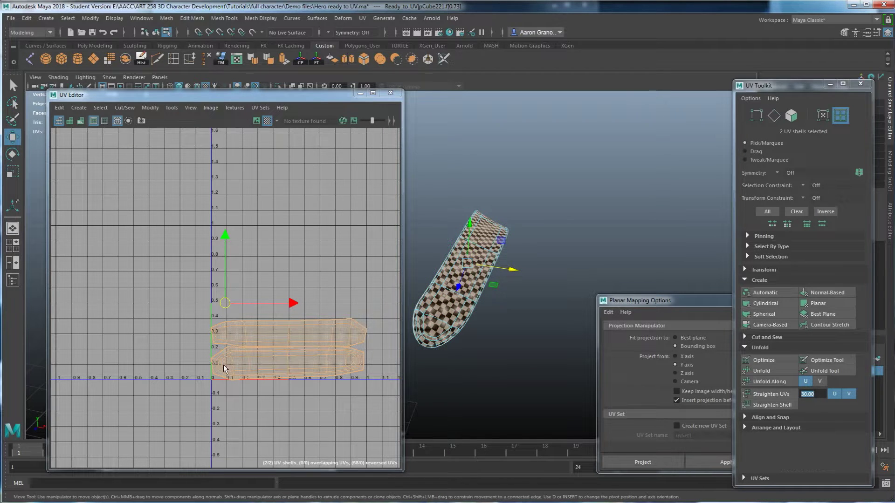
alt+middle_drag(284, 277, 274, 277)
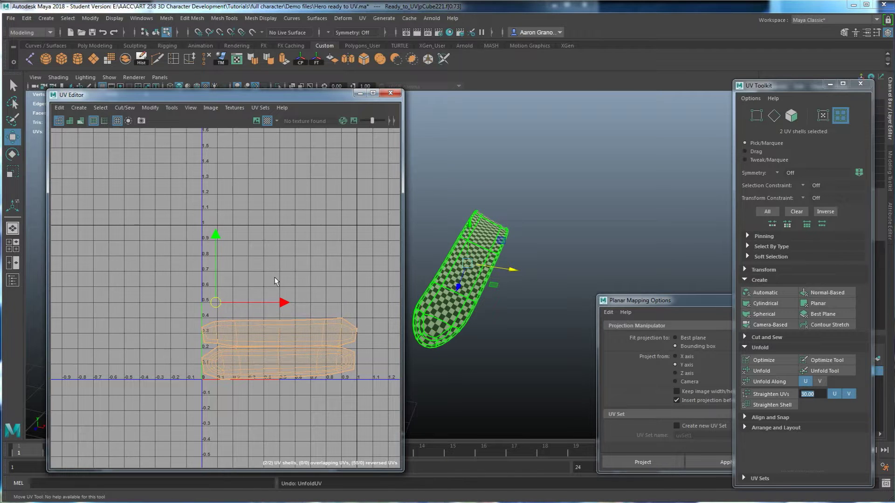
key(ctrl+z)
Step: Unfold both strap shells with the Unfold3D method and 1 iteration, first with Pack off and again with Pack enabled
click(762, 371)
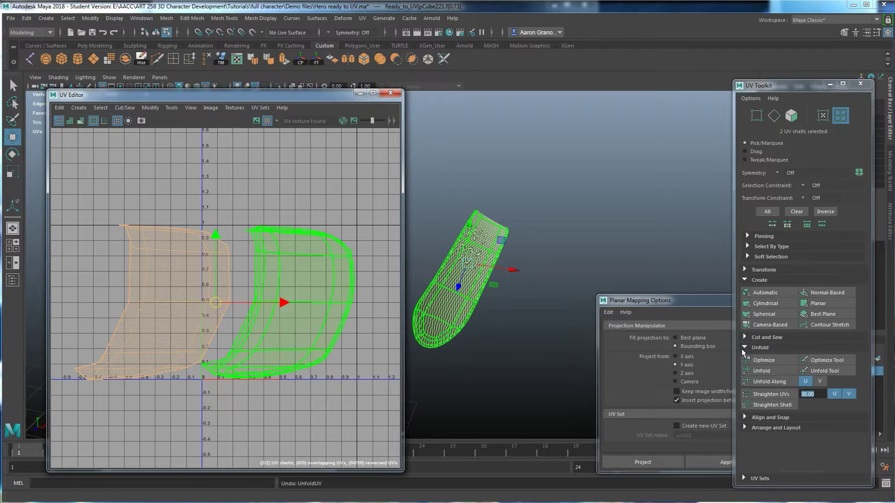
shift+click(765, 370)
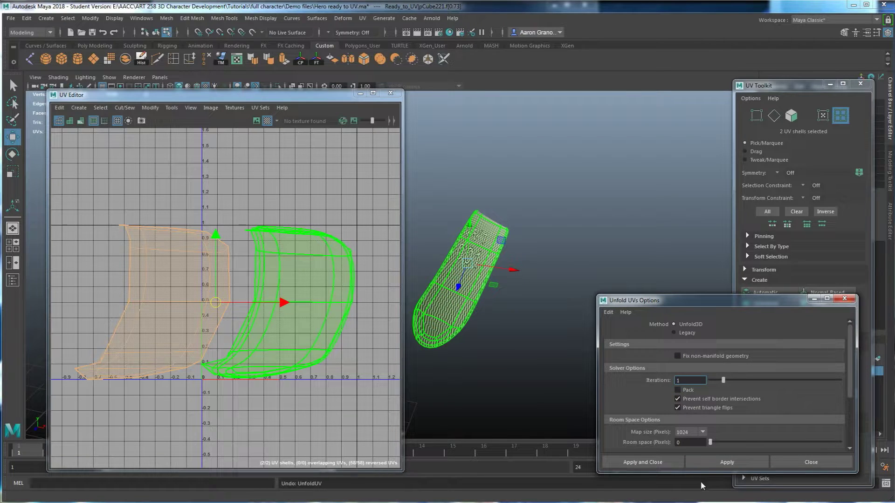
click(709, 463)
scroll(256, 274, down, 1)
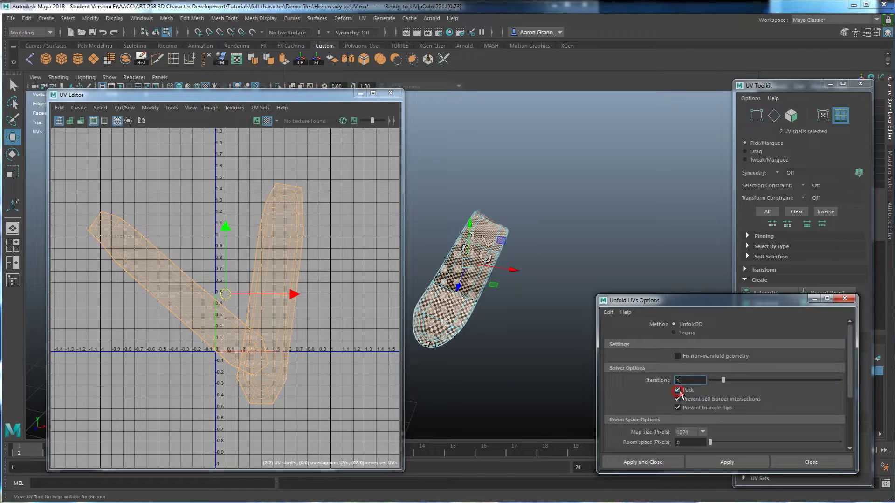
click(711, 463)
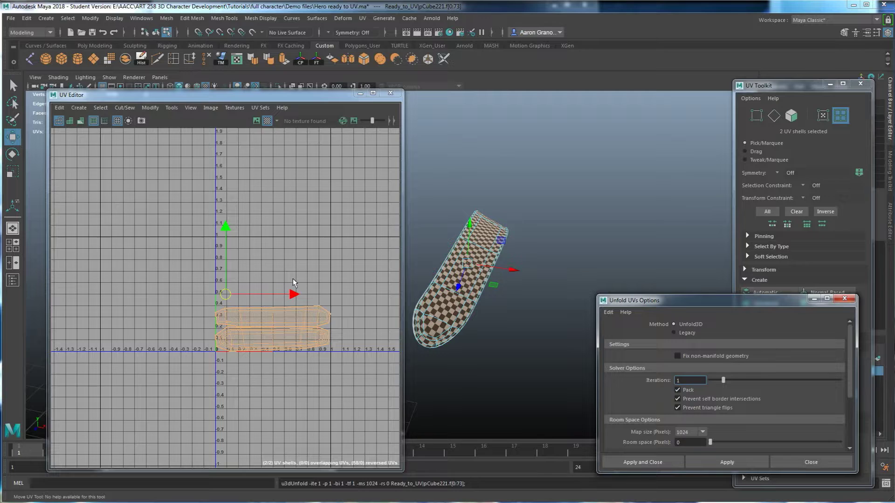
scroll(292, 278, up, 3)
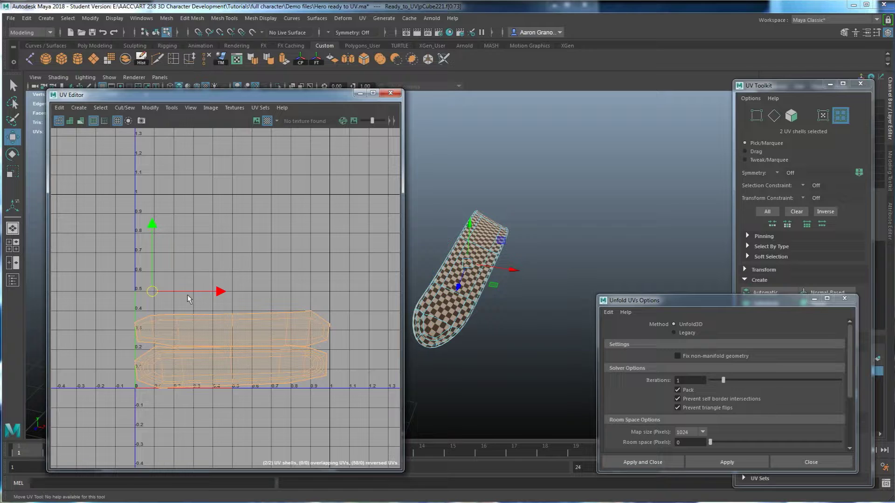
Step: Try to move both packed shells diagonally past the origin of the 0–1 tile, and undo the move
drag(152, 291, 129, 314)
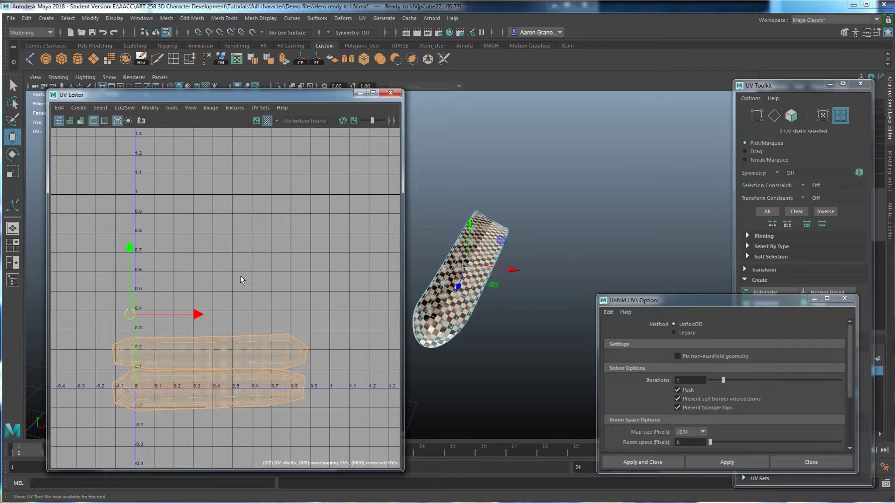
scroll(234, 278, down, 5)
scroll(222, 272, up, 5)
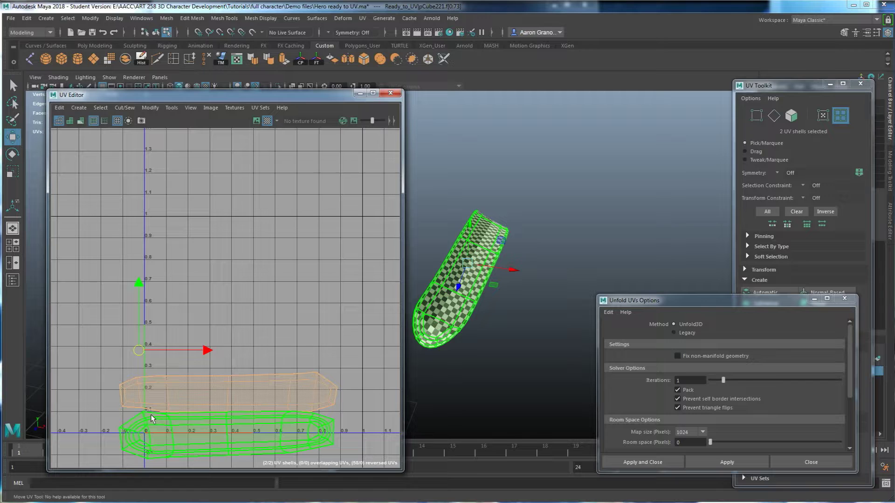
key(ctrl+z)
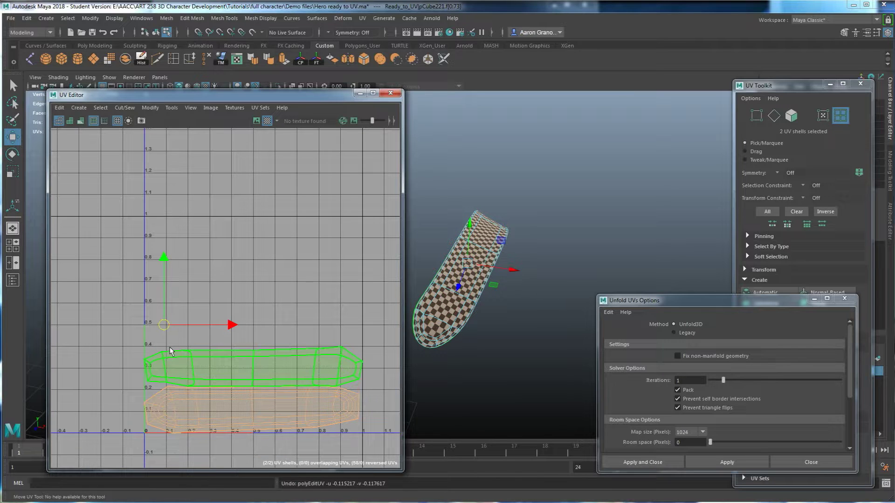
Step: Try to move both packed shells about 1.03 units in negative U out of the 0–1 tile, and undo the move
scroll(195, 330, down, 3)
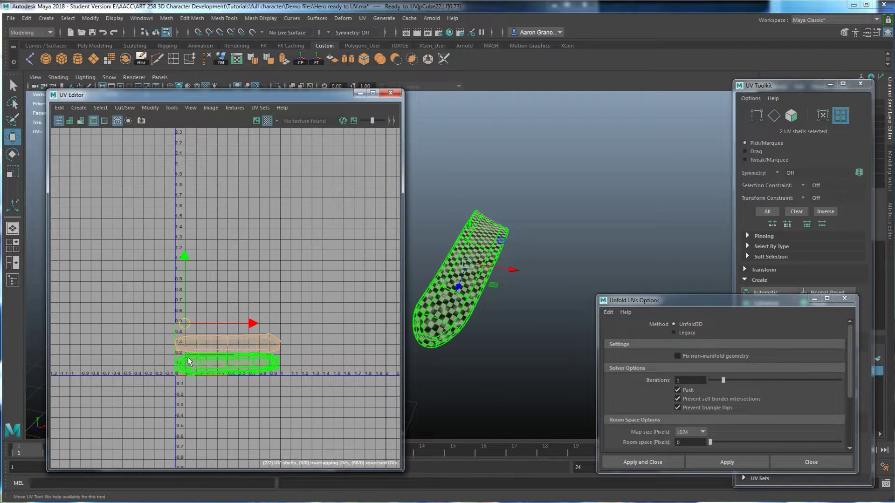
drag(250, 323, 146, 323)
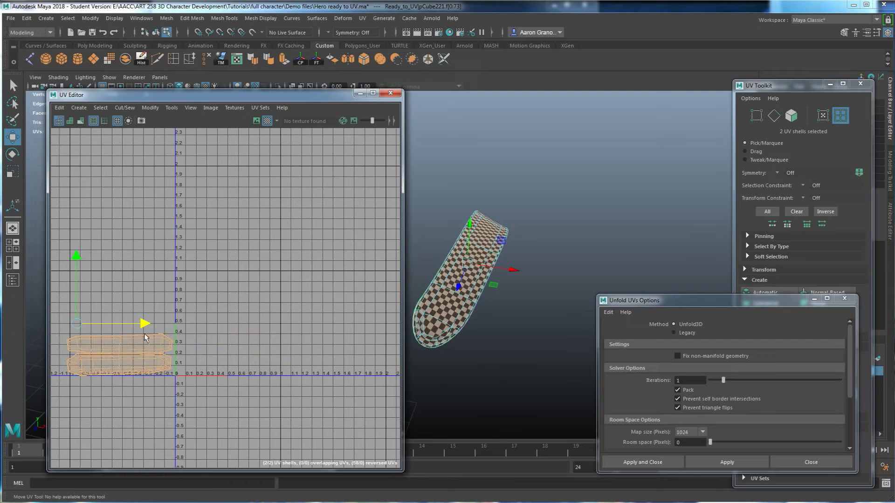
alt+middle_drag(138, 367, 197, 369)
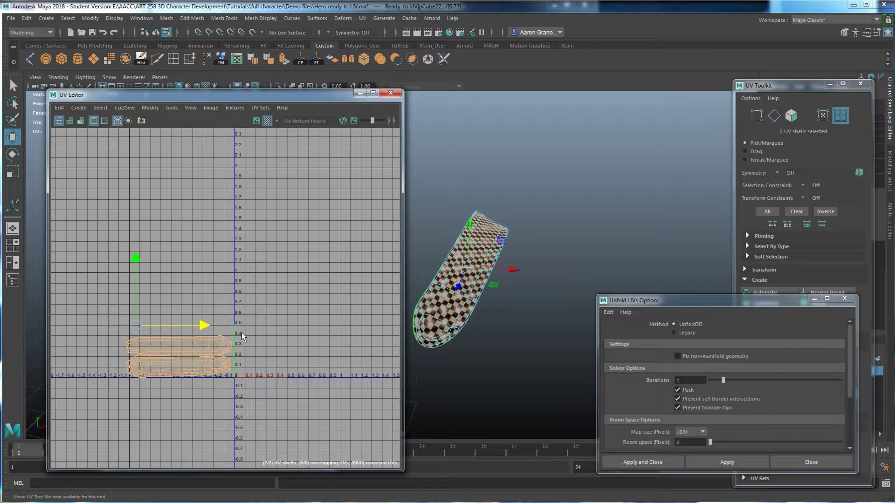
key(ctrl+z)
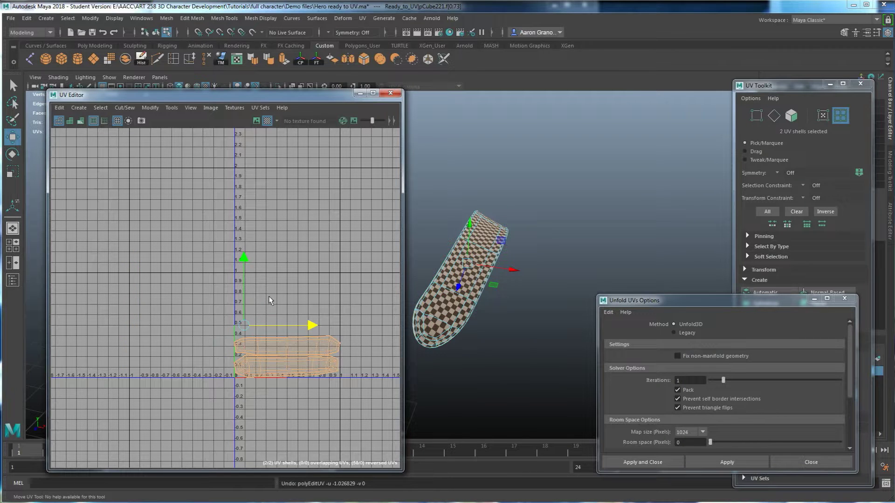
scroll(310, 385, up, 5)
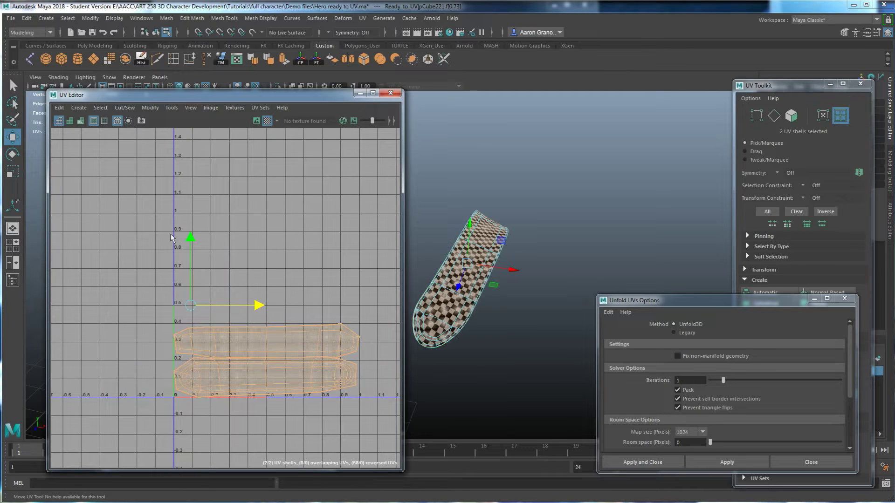
alt+middle_drag(265, 295, 263, 295)
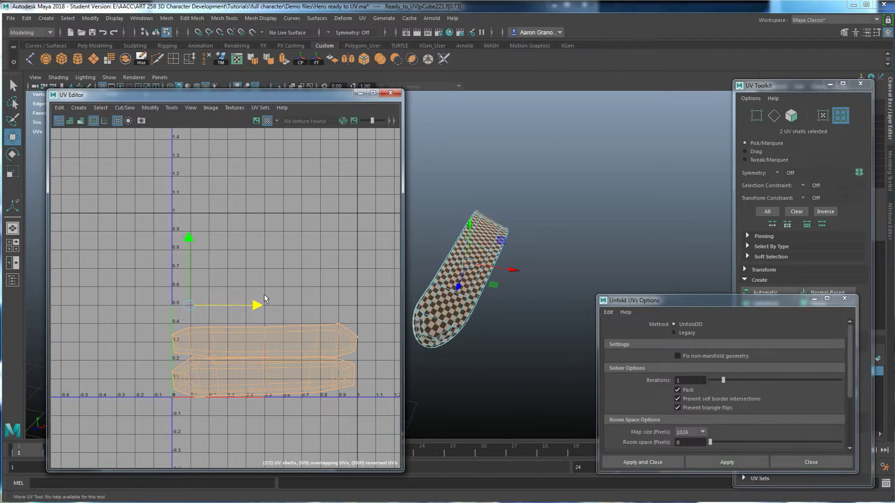
alt+drag(486, 314, 473, 292)
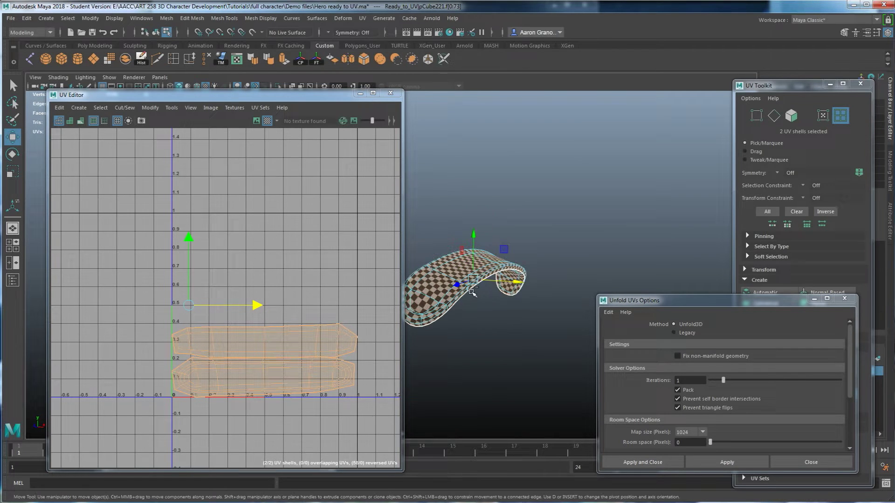
Step: End the strap's isolation so the whole character is shown, and frame the head and upper body
key(ctrl+1)
scroll(543, 258, down, 3)
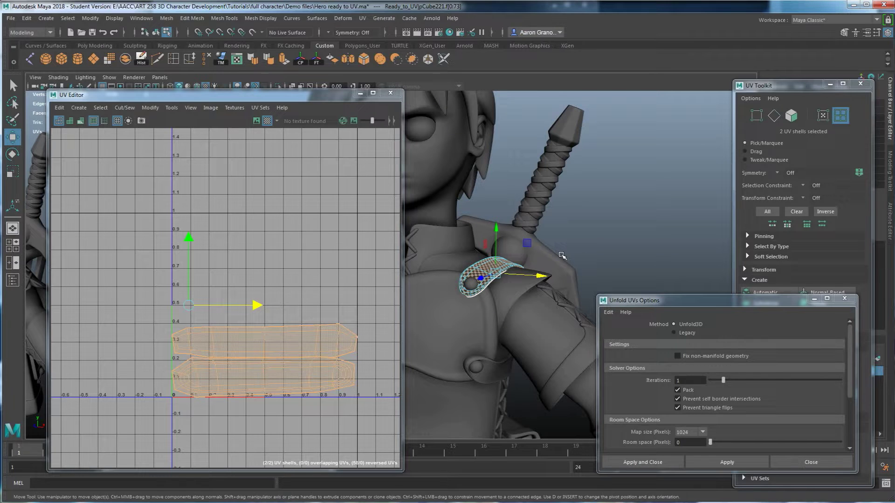
scroll(561, 255, down, 4)
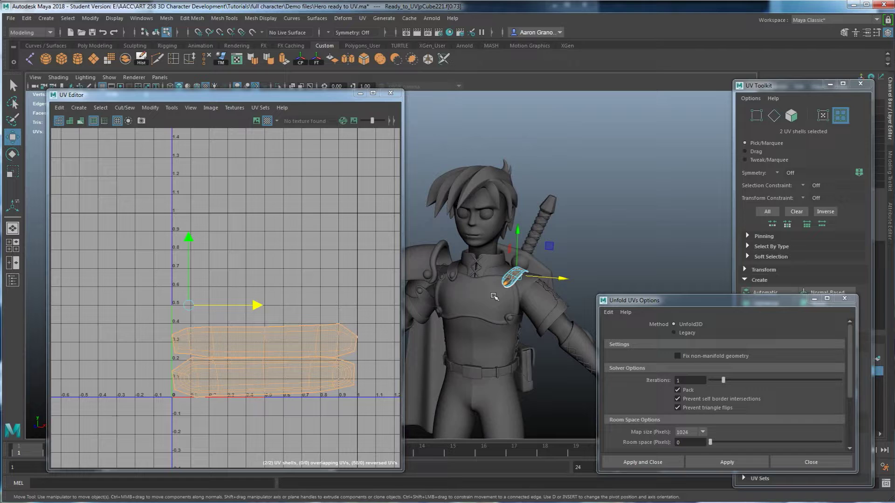
scroll(500, 260, up, 3)
scroll(503, 259, down, 1)
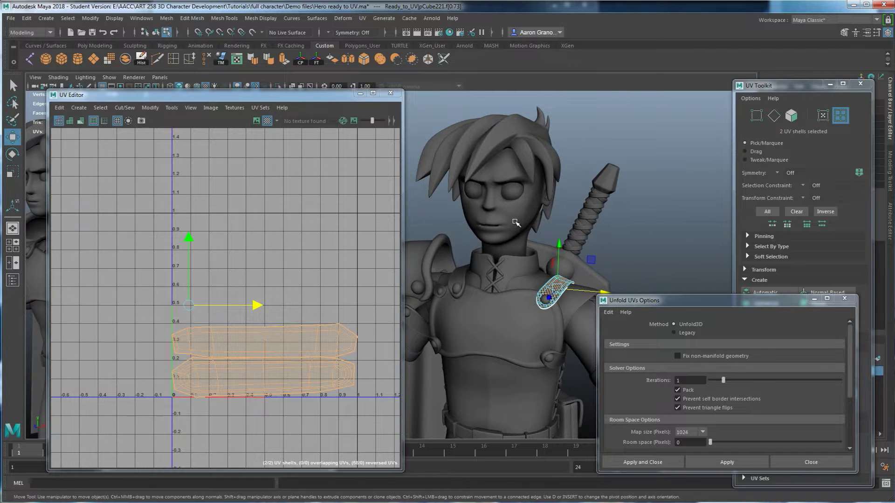
Step: Clear the strap selection, select the head mesh as an object, and close the Unfold UVs options
shift+click(516, 221)
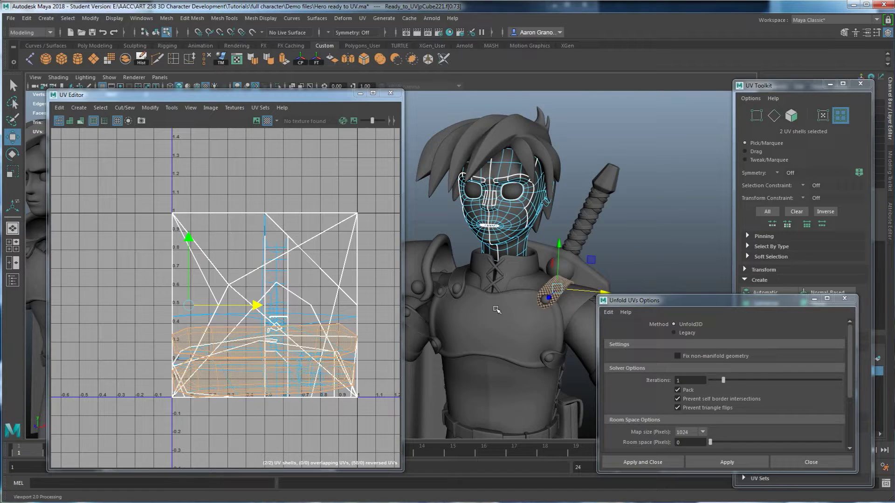
alt+drag(489, 309, 499, 286)
right_drag(515, 220, 535, 200)
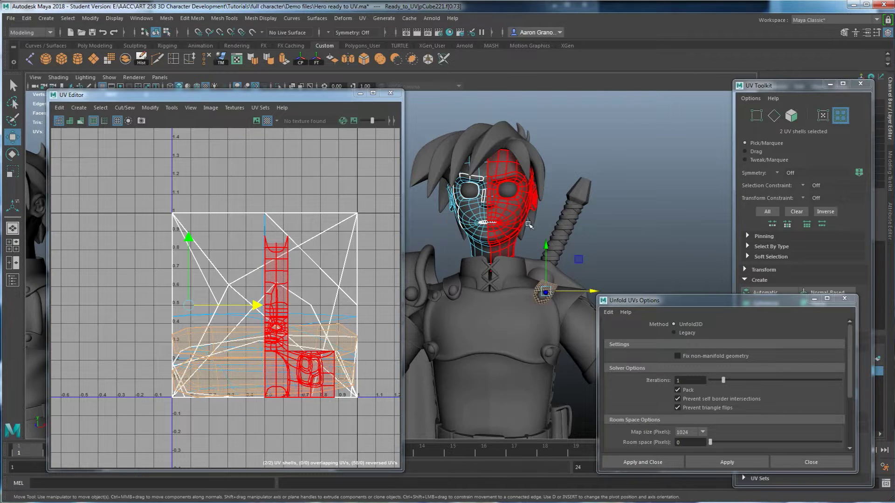
click(584, 136)
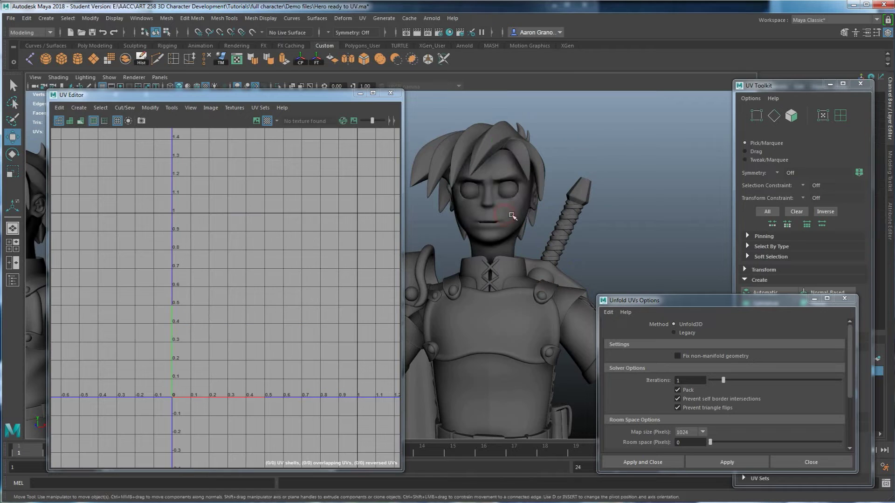
click(511, 215)
click(844, 298)
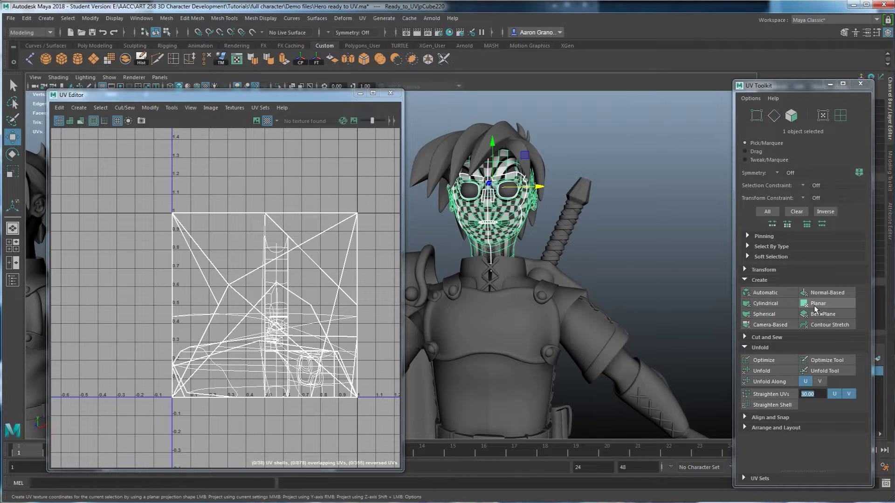
Step: Apply a spherical UV projection to the head mesh and inspect the checker pattern on the face
click(774, 315)
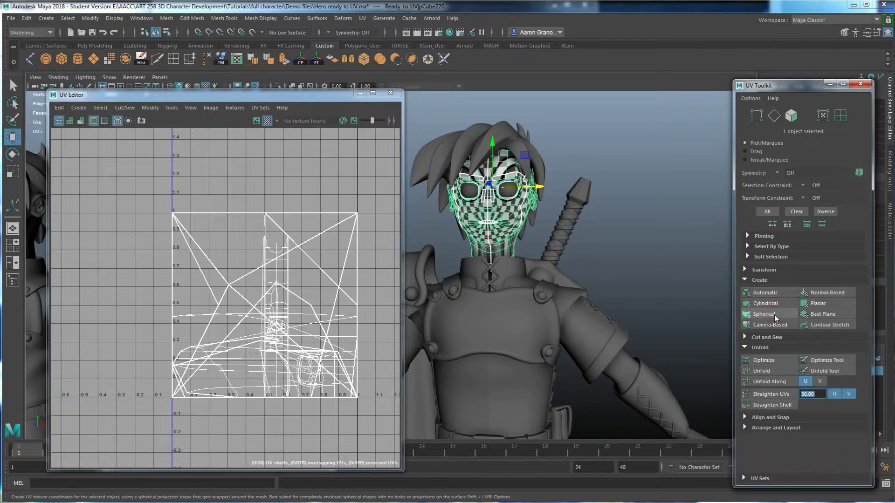
scroll(280, 263, down, 3)
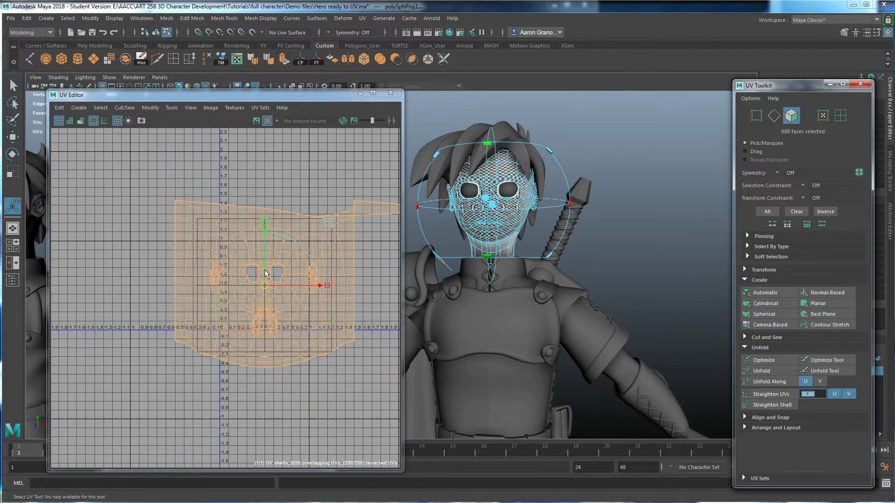
mouse_move(519, 229)
alt+mouse_down()
mouse_move(538, 229)
mouse_move(521, 219)
alt+mouse_up()
scroll(520, 219, up, 5)
alt+middle_drag(521, 209, 523, 310)
mouse_move(544, 318)
alt+mouse_down()
mouse_move(533, 326)
mouse_move(507, 307)
mouse_move(543, 307)
alt+mouse_up()
scroll(544, 307, up, 5)
alt+middle_drag(680, 161, 612, 186)
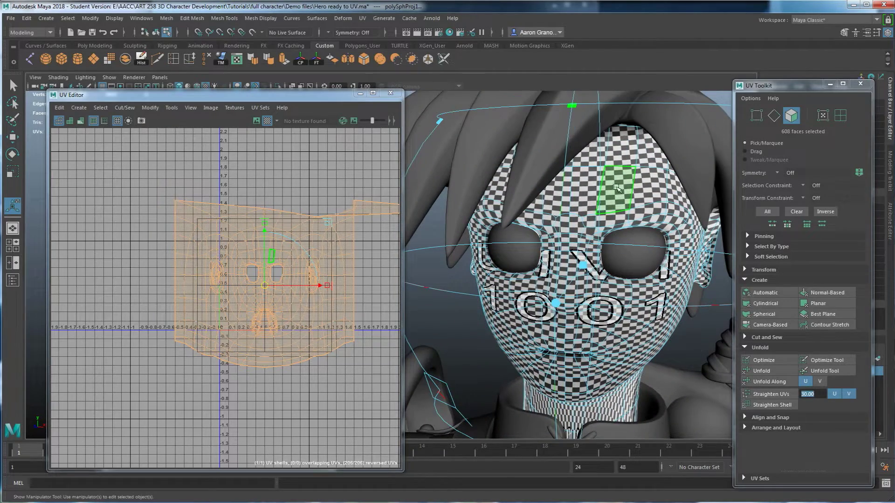
scroll(575, 310, down, 5)
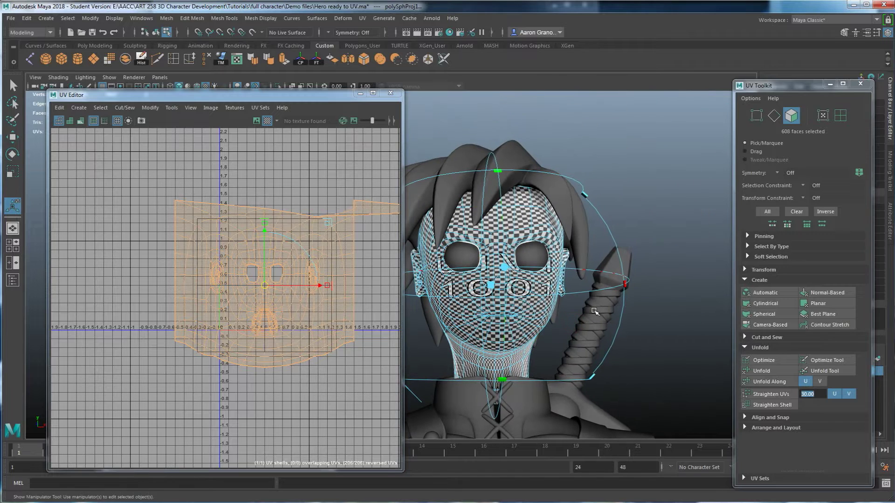
Step: Unfold the head's UVs and inspect the checker pattern across the face, chin and neck
click(768, 372)
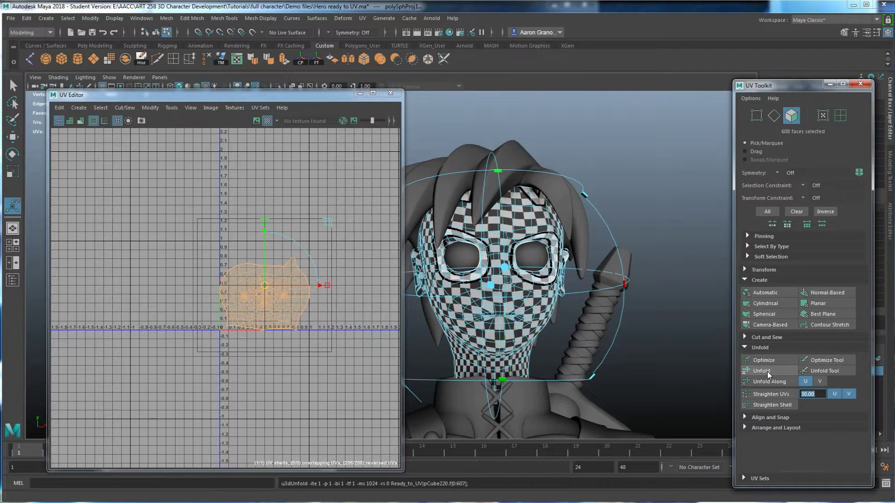
scroll(222, 290, up, 3)
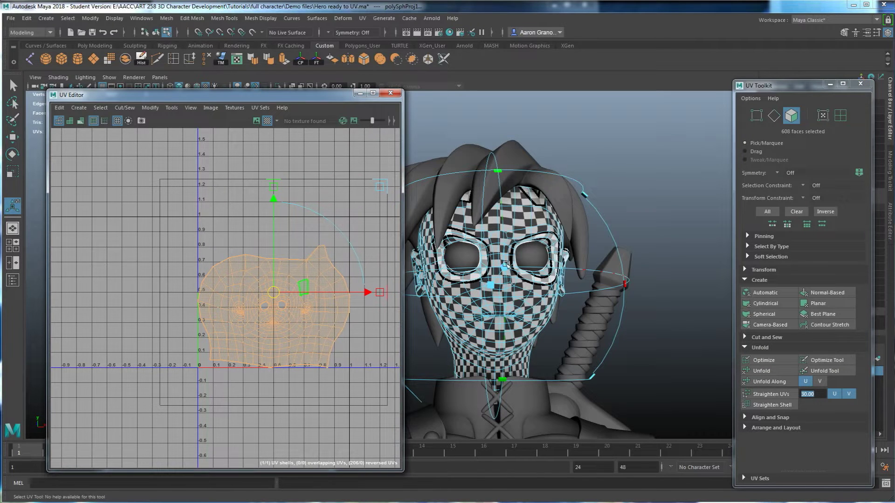
alt+drag(505, 264, 518, 281)
alt+right_drag(518, 281, 556, 321)
alt+drag(555, 321, 561, 346)
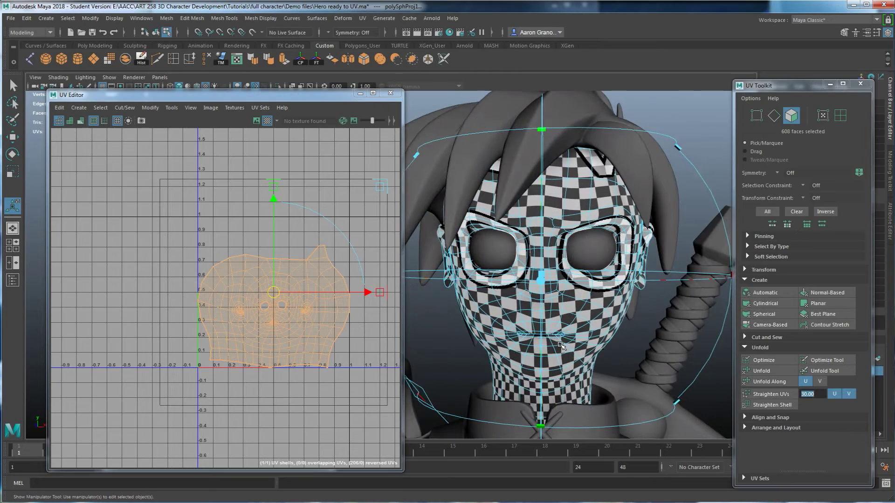
mouse_move(615, 306)
alt+mouse_down()
mouse_move(606, 308)
mouse_move(619, 309)
mouse_move(623, 296)
mouse_move(625, 315)
alt+mouse_up()
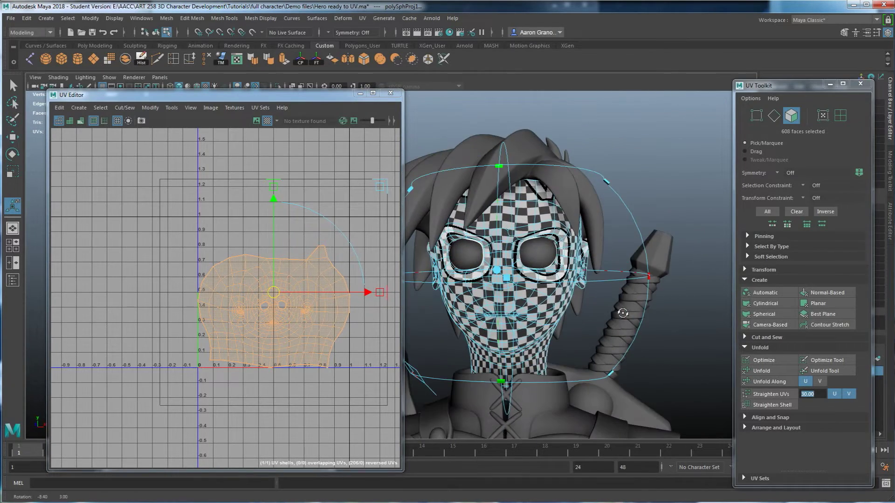
alt+drag(593, 340, 587, 335)
scroll(578, 339, up, 5)
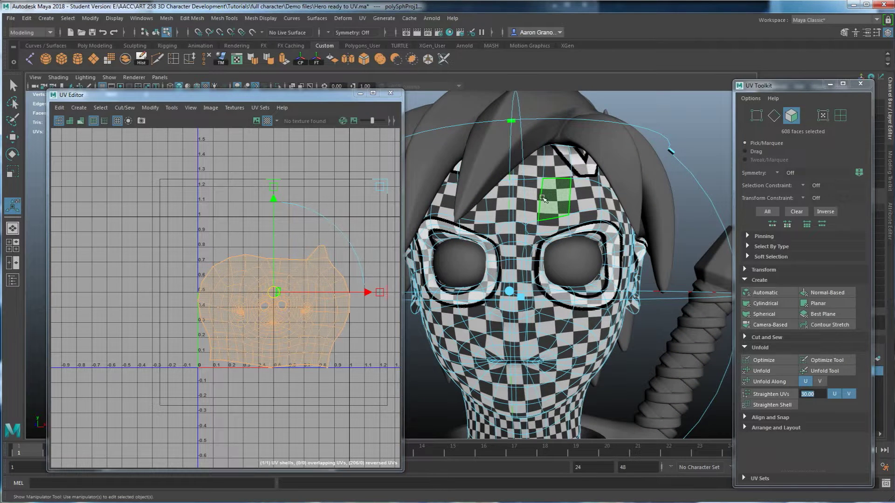
alt+middle_drag(549, 428, 553, 319)
alt+drag(544, 316, 548, 347)
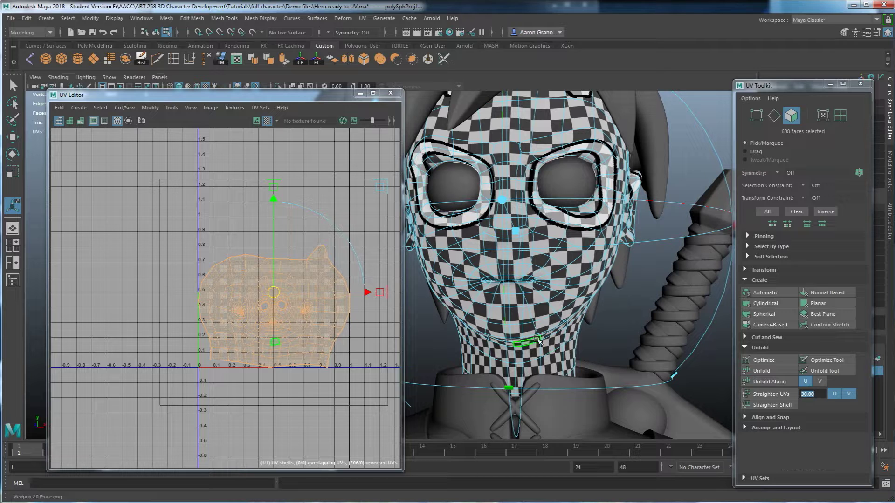
alt+drag(536, 298, 528, 330)
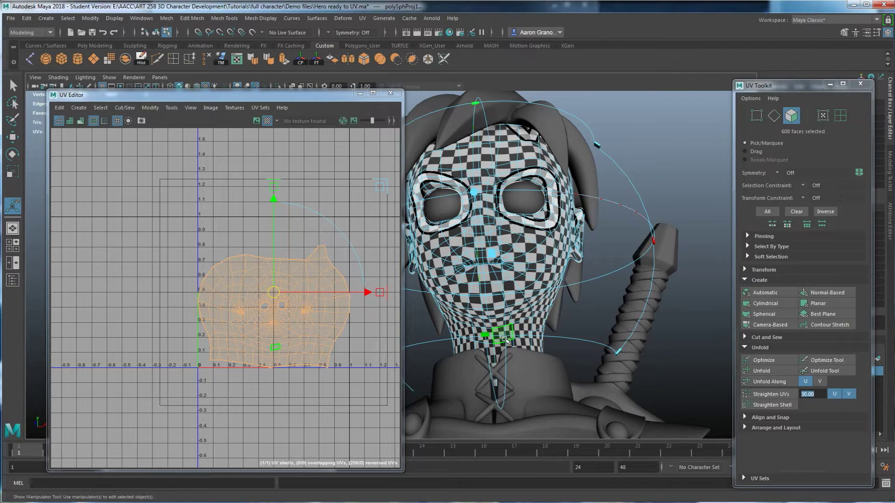
Step: Cut the head's UVs along five centre edges running from the neck border up to beneath the chin
scroll(345, 331, up, 3)
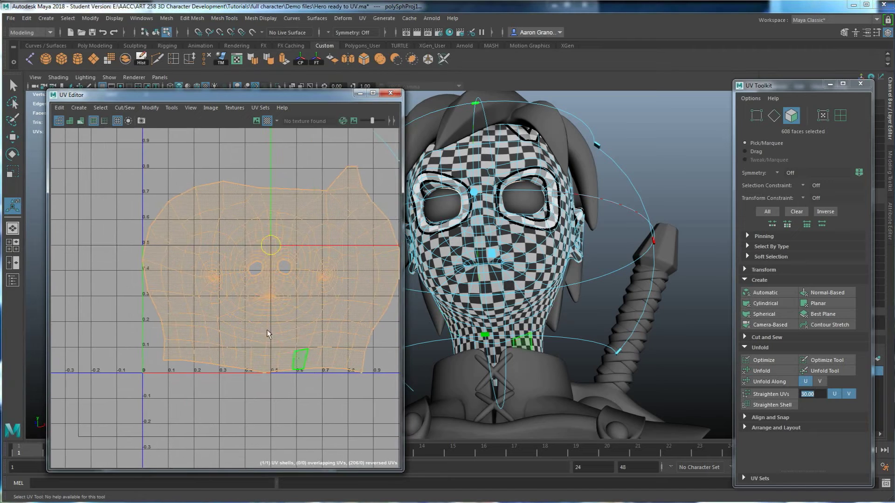
right_drag(295, 314, 267, 372)
scroll(261, 362, up, 4)
click(264, 353)
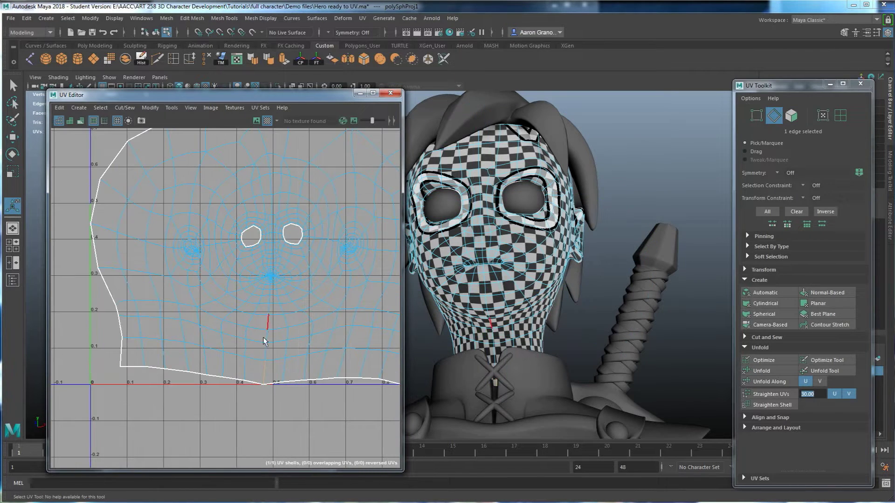
shift+click(264, 353)
shift+click(266, 336)
shift+click(267, 323)
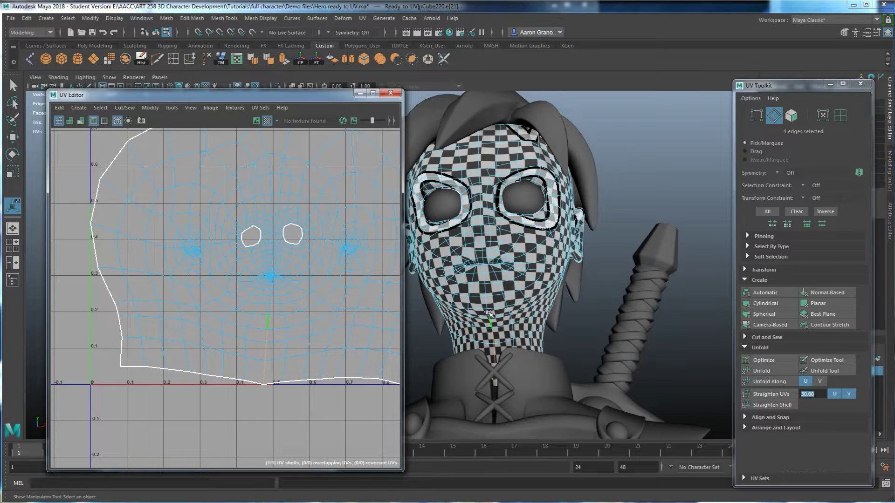
alt+drag(489, 315, 493, 305)
right_drag(502, 257, 502, 236)
key(ctrl+1)
key(ctrl+1)
shift+click(488, 299)
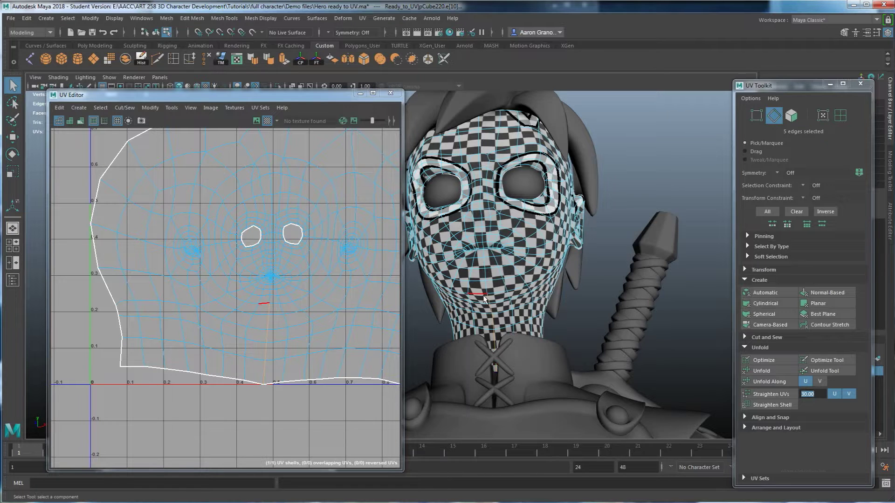
alt+middle_drag(337, 306, 301, 321)
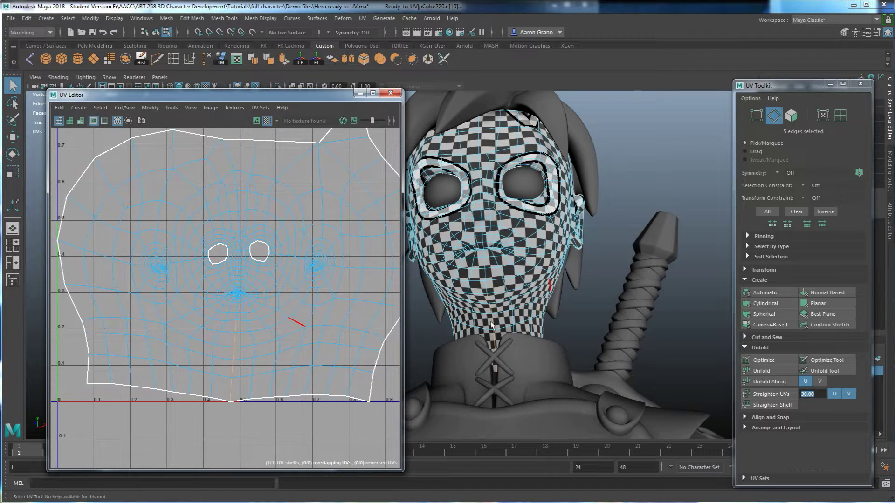
click(766, 337)
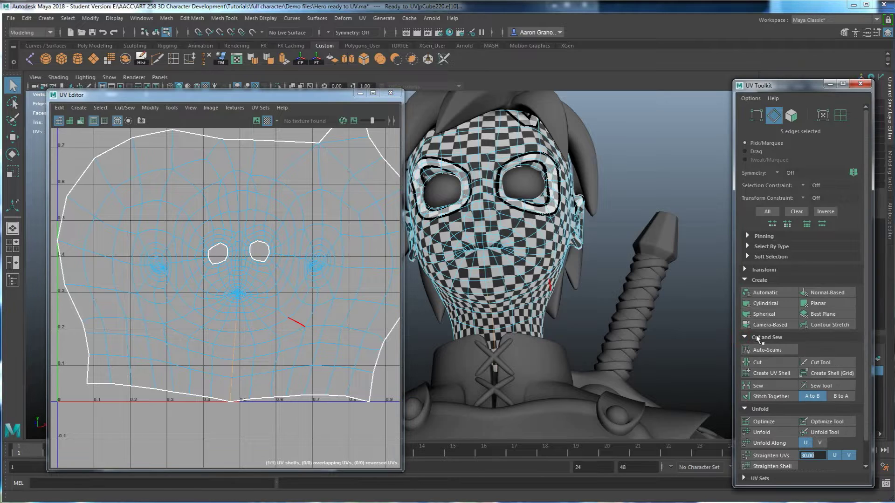
click(766, 363)
click(266, 413)
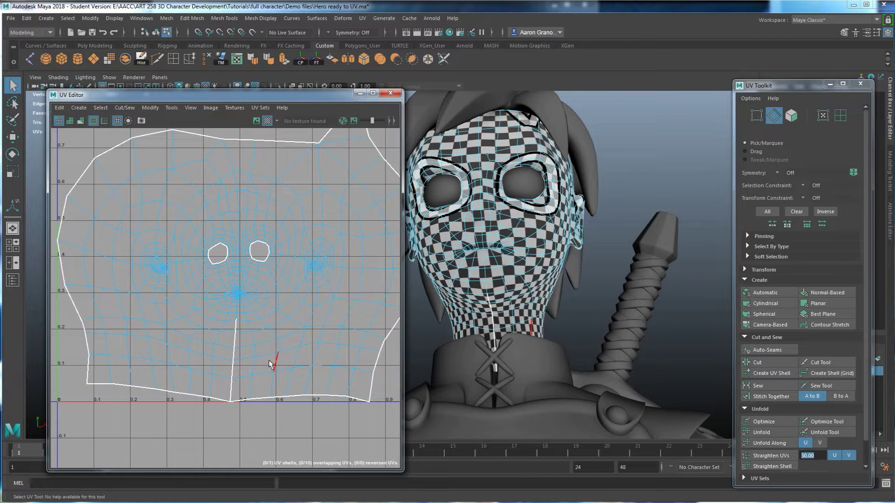
Step: Cut the head's UVs along two centre edges running from the shell's upper border down toward the forehead
alt+middle_drag(286, 201, 293, 261)
click(235, 213)
alt+drag(536, 148, 486, 212)
key(4)
scroll(530, 169, down, 3)
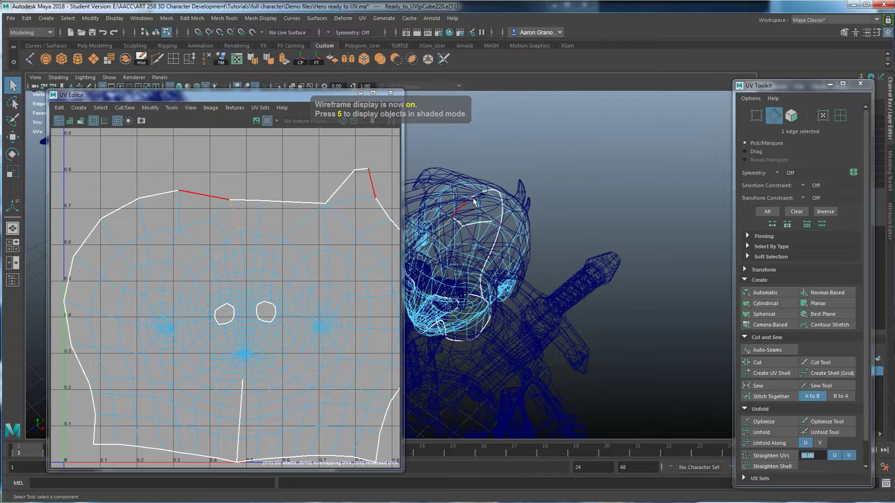
alt+drag(463, 219, 523, 183)
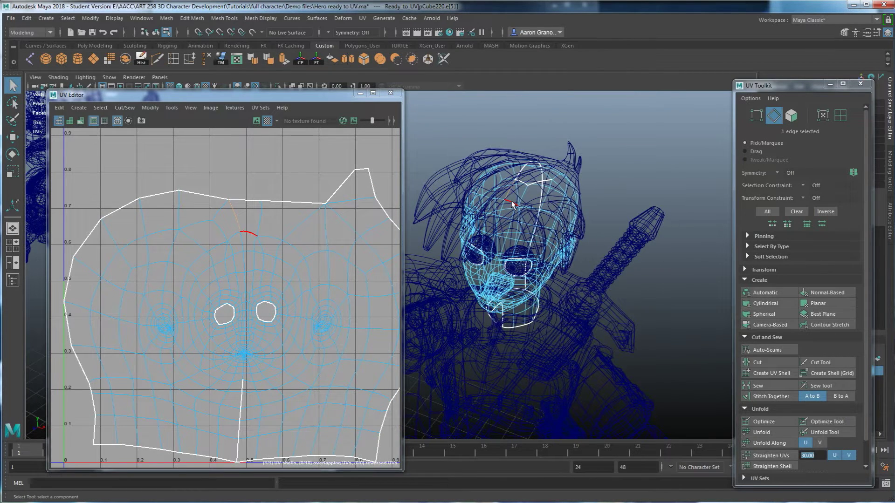
key(6)
mouse_move(511, 204)
alt+mouse_down()
mouse_move(522, 259)
mouse_move(551, 203)
mouse_move(557, 213)
alt+mouse_up()
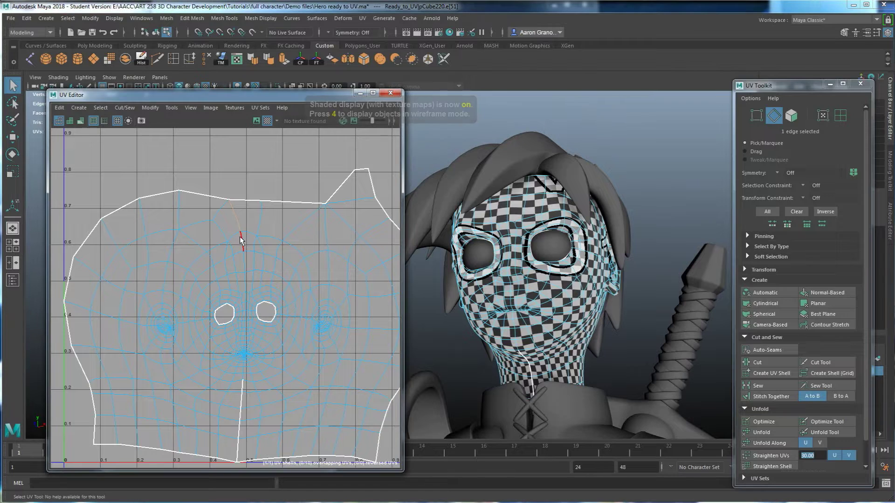
shift+click(244, 260)
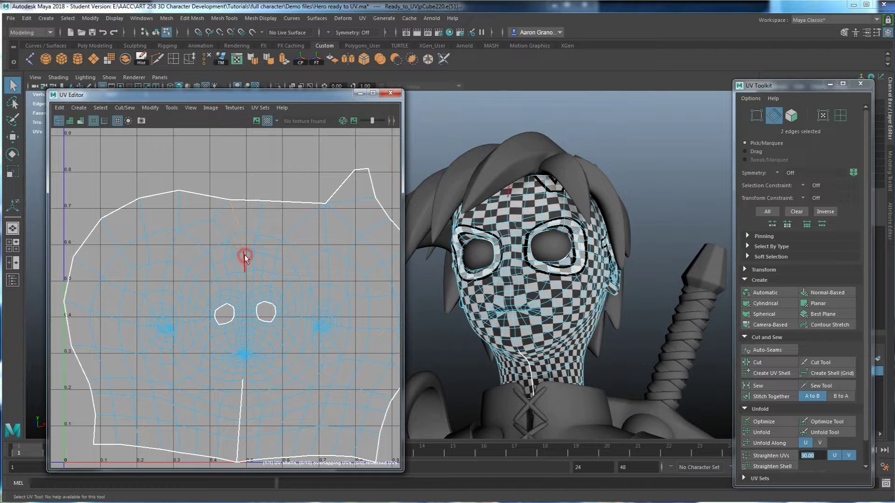
shift+click(514, 200)
key(ctrl+z)
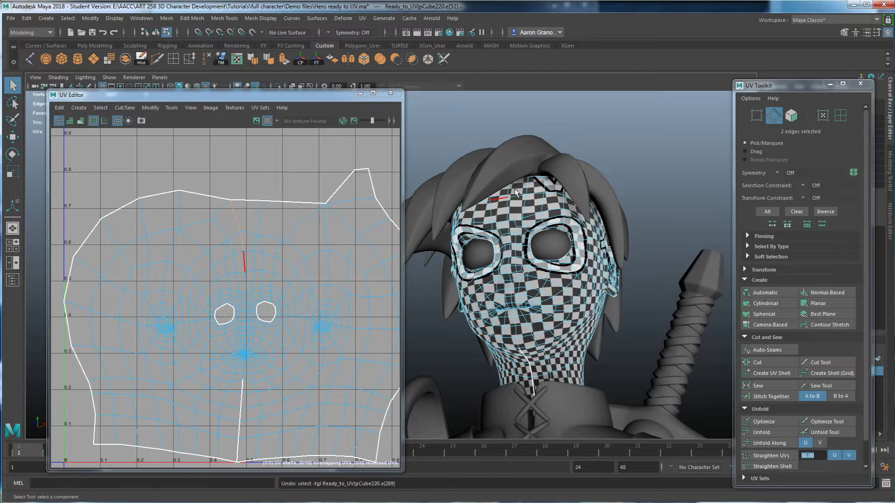
alt+middle_drag(239, 190, 238, 199)
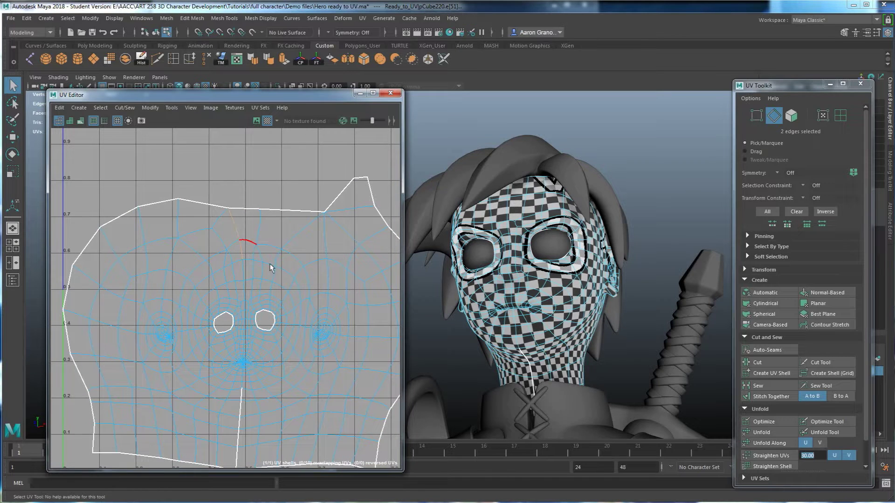
click(757, 362)
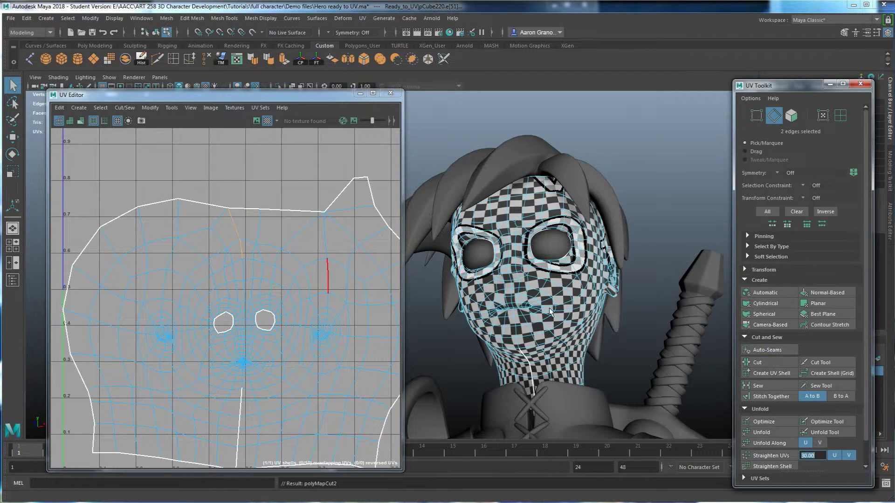
click(309, 210)
click(299, 199)
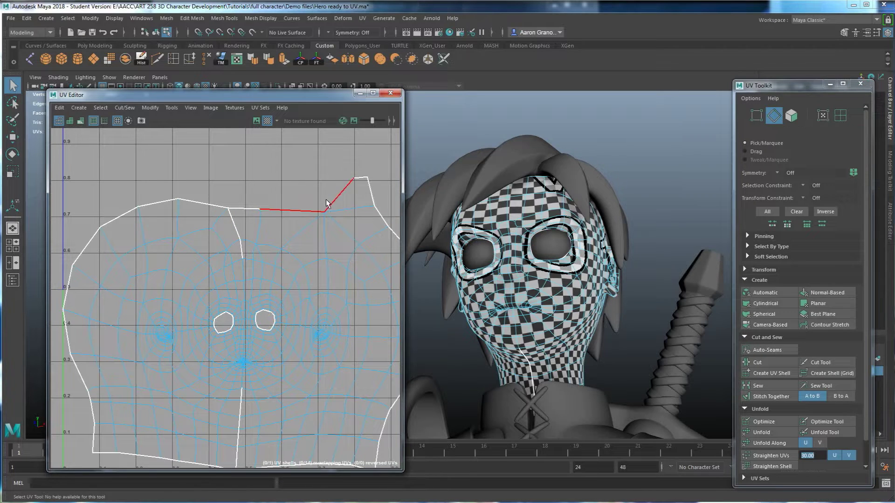
Step: Unfold the whole head UV shell and compare the checker pattern before and after by undoing and redoing the unfold
scroll(300, 209, down, 3)
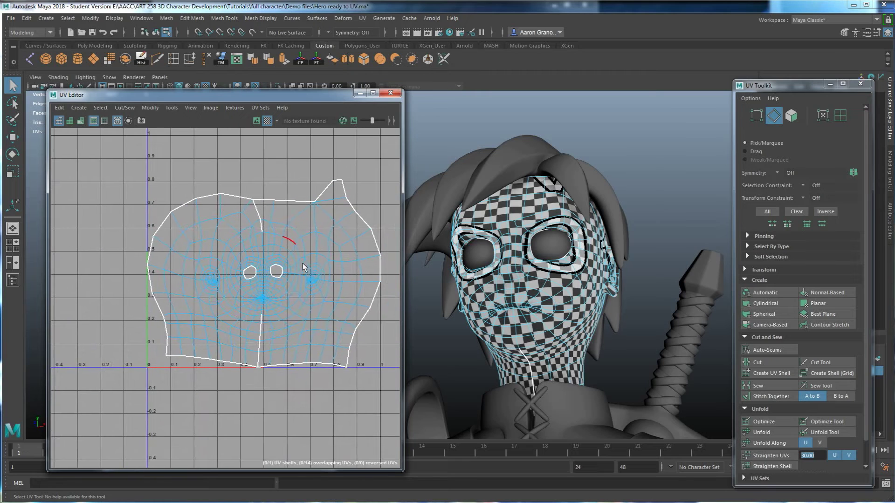
right_drag(305, 234, 277, 230)
click(326, 259)
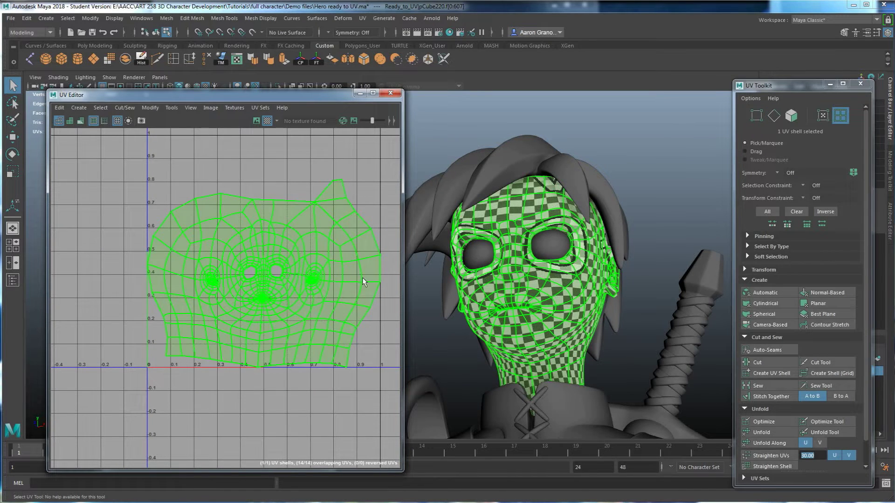
click(766, 430)
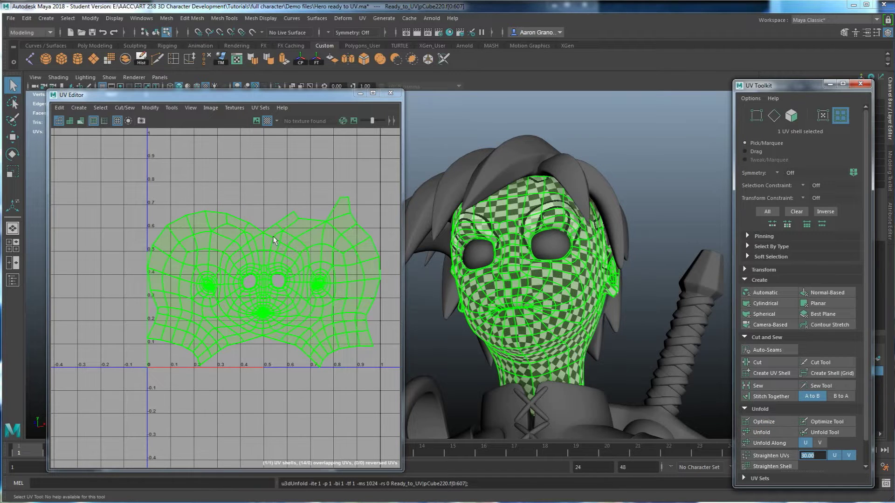
mouse_move(582, 358)
alt+mouse_down()
mouse_move(582, 386)
mouse_move(573, 350)
alt+mouse_up()
click(513, 219)
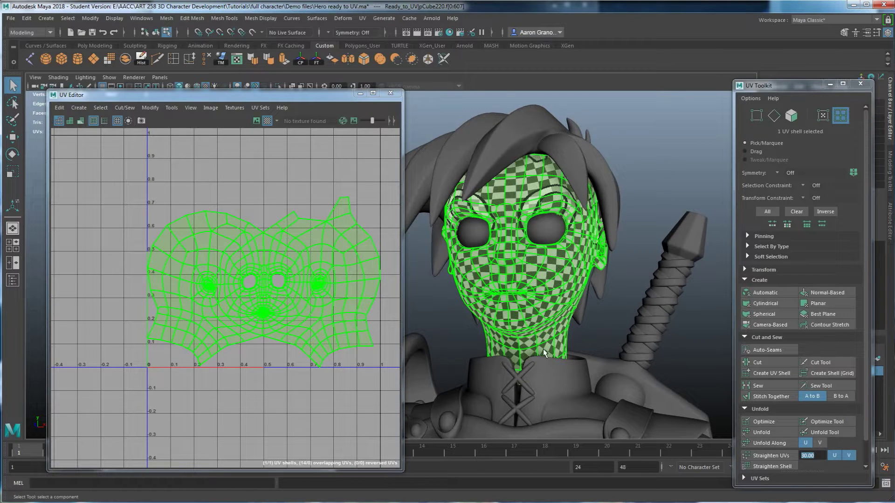
key(ctrl+z)
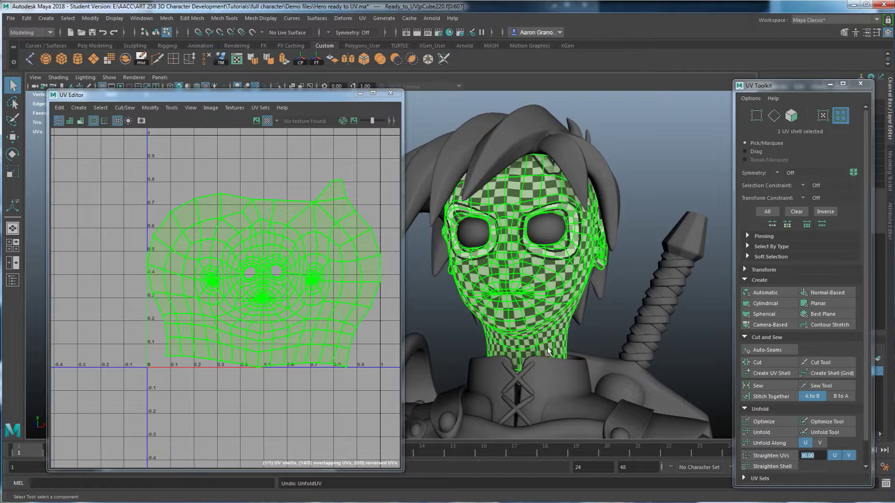
key(ctrl+y)
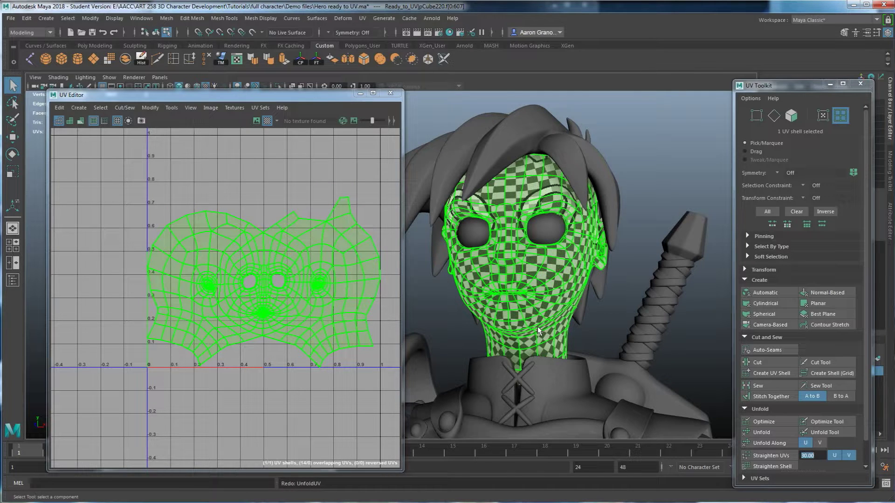
Step: Stitch together the two border edges around the notch at the upper side of the head's UV shell
click(245, 351)
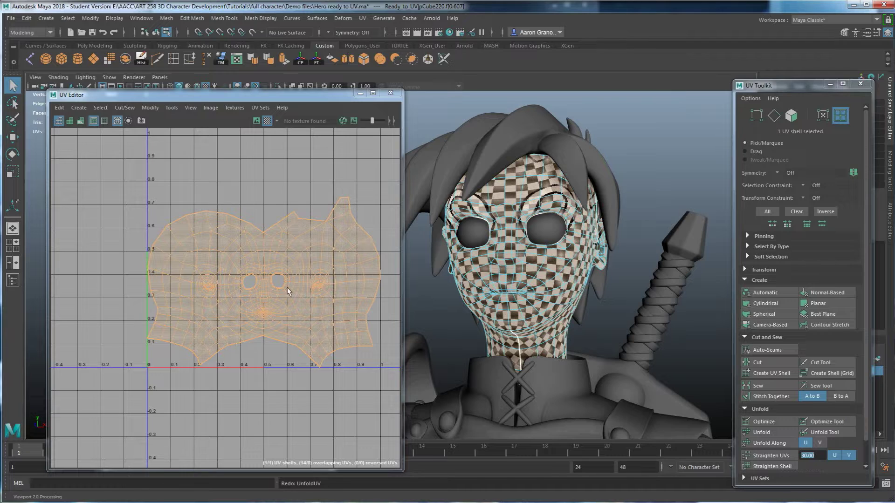
alt+middle_drag(332, 206, 322, 222)
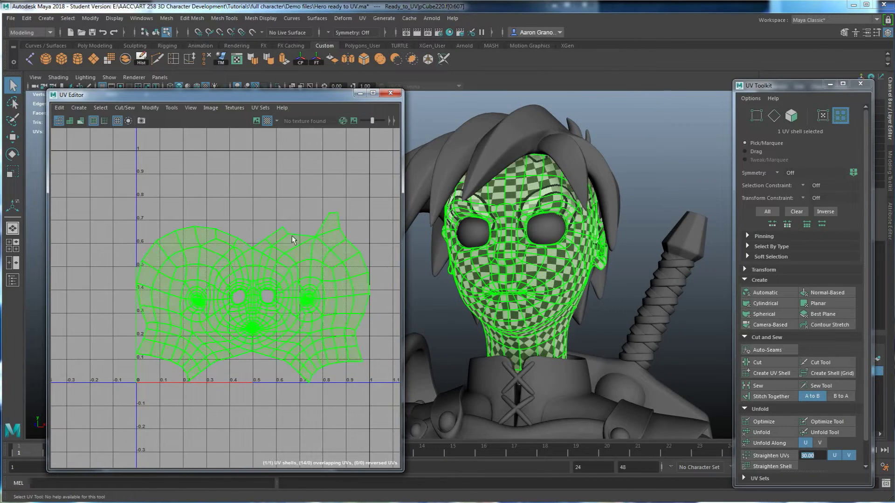
click(303, 220)
right_drag(314, 222, 327, 229)
click(324, 225)
shift+click(285, 230)
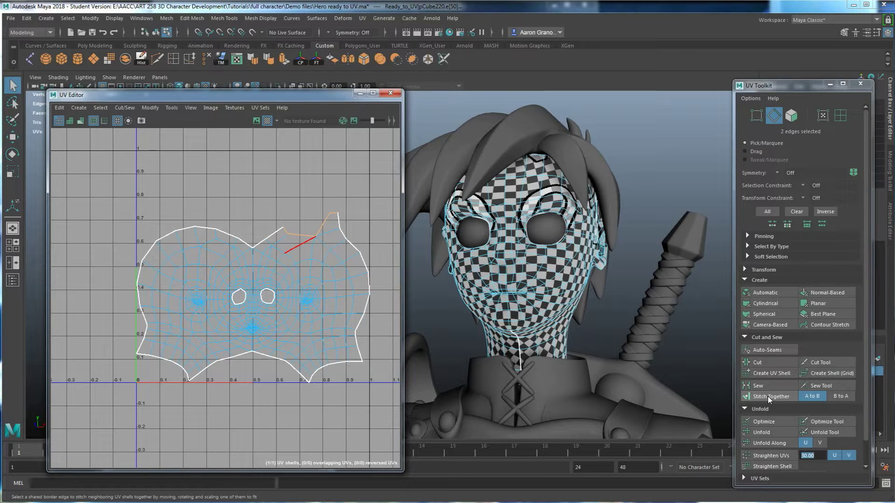
click(769, 396)
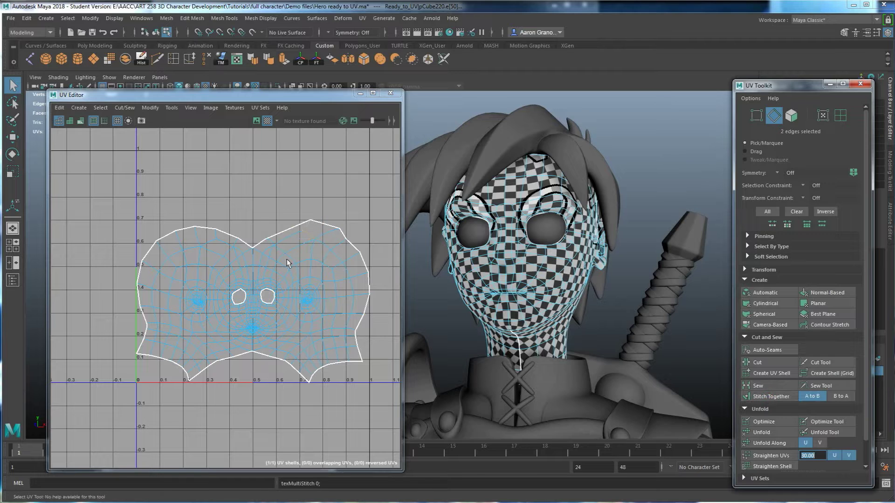
Step: Unfold the stitched head UV shell again and inspect the checker pattern from the side and front of the face
right_drag(312, 264, 292, 251)
click(310, 254)
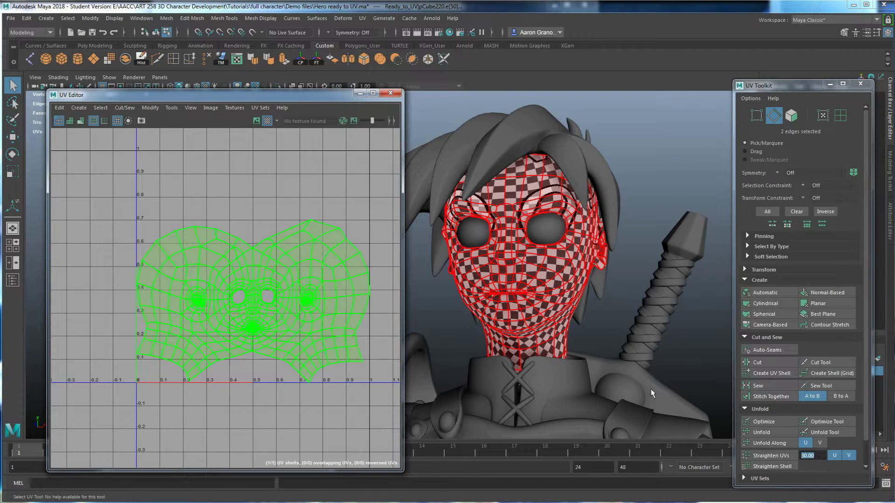
click(764, 432)
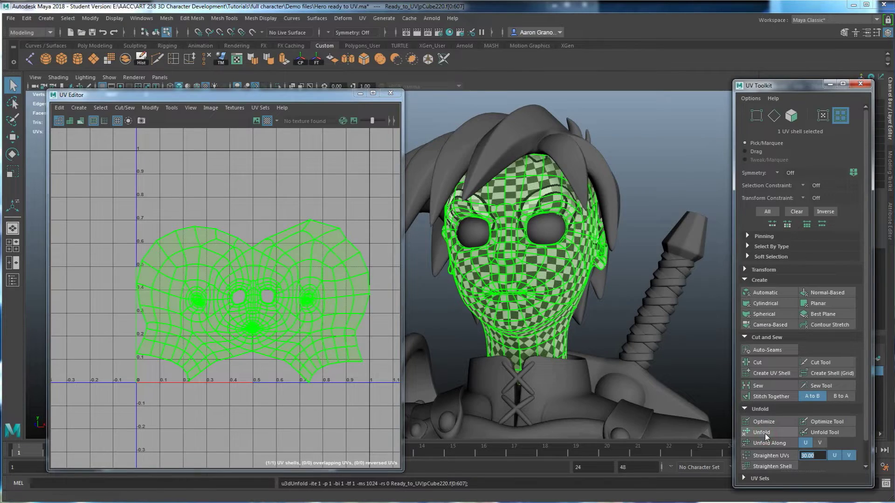
alt+drag(594, 254, 573, 310)
scroll(576, 277, up, 4)
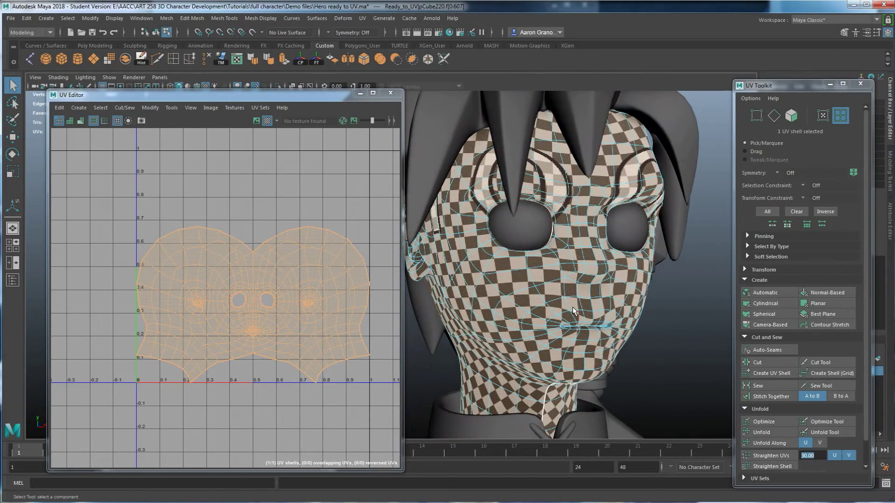
scroll(567, 303, down, 4)
alt+drag(565, 302, 514, 300)
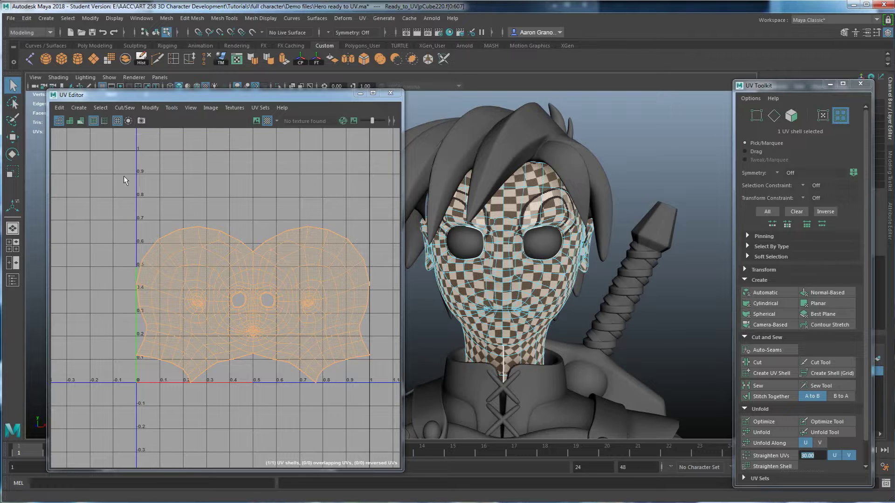
Step: Display the UV distortion shading, examine the neck, ears and face for stretching, and turn the shading off again
click(81, 120)
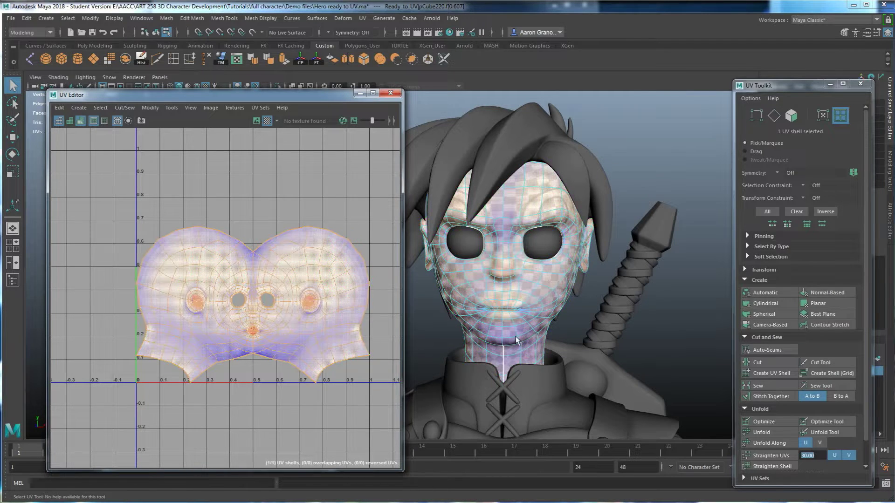
alt+drag(550, 370, 519, 339)
scroll(526, 339, up, 2)
alt+drag(535, 334, 551, 353)
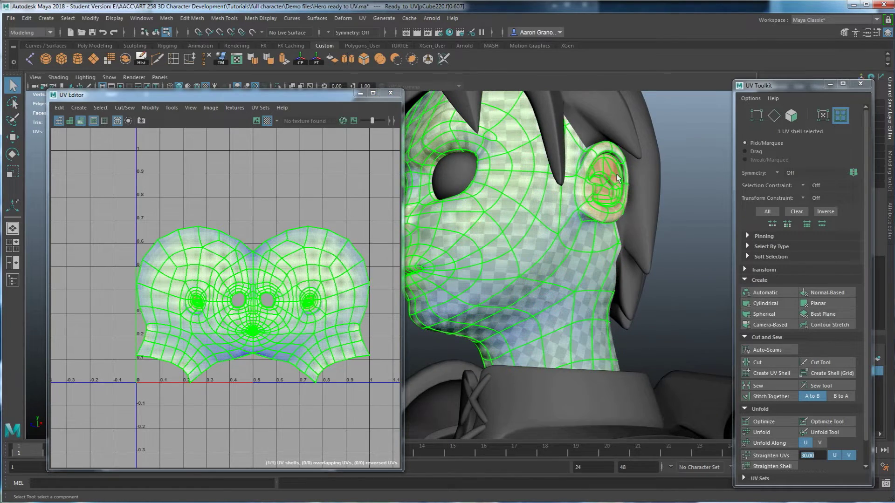
alt+drag(684, 252, 655, 267)
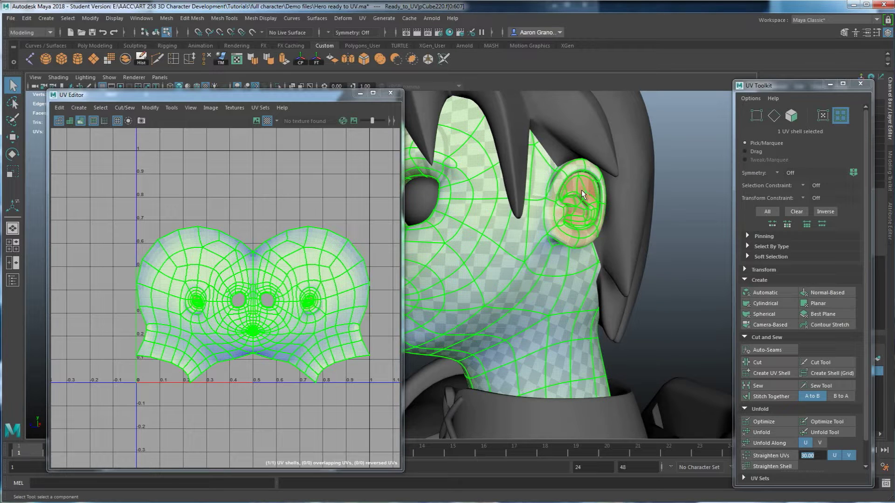
alt+drag(491, 313, 587, 225)
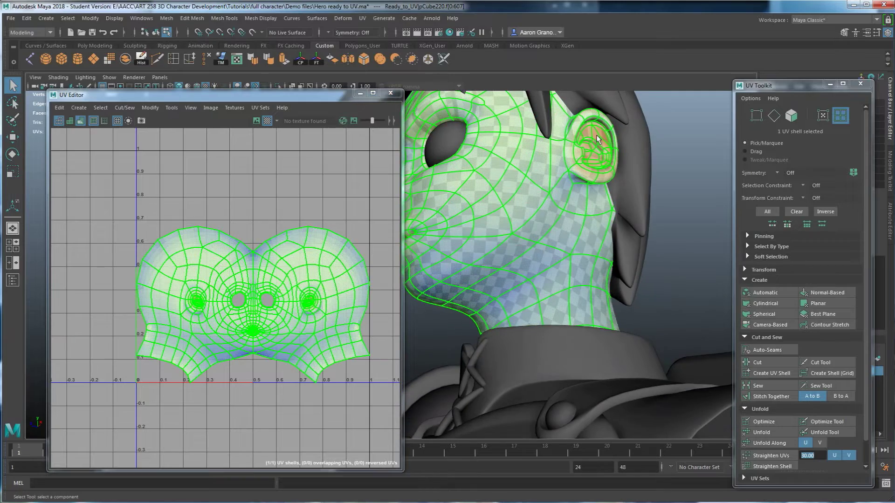
alt+drag(595, 134, 555, 235)
alt+drag(488, 284, 460, 248)
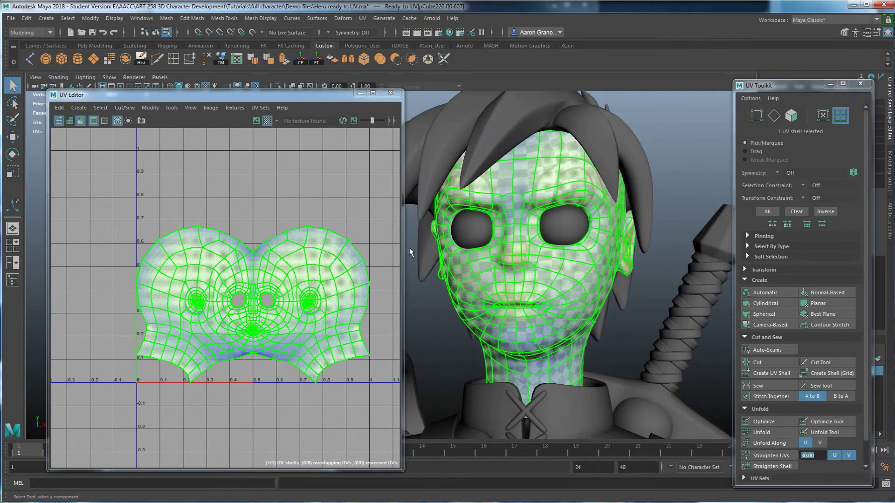
click(80, 120)
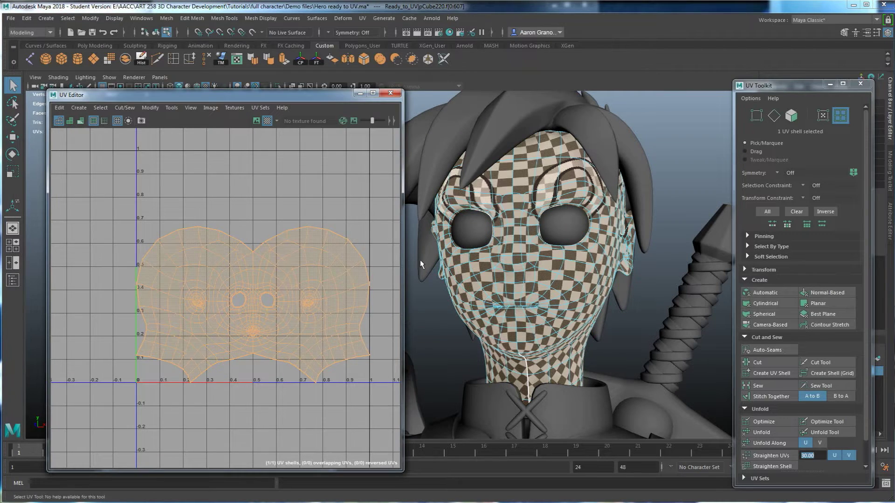
Step: Select the face loops and neighbouring faces lining the inside of the head's mouth cavity
scroll(512, 295, up, 4)
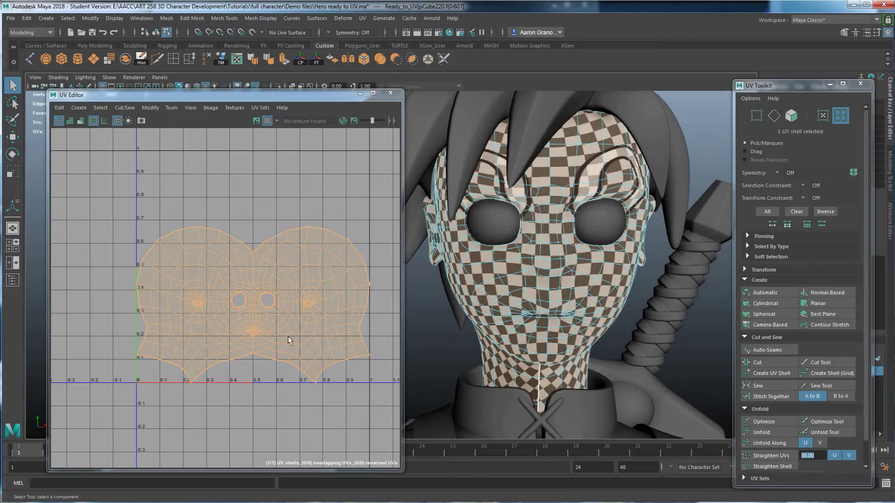
alt+right_drag(565, 335, 624, 341)
alt+middle_drag(642, 337, 597, 291)
alt+drag(584, 333, 544, 342)
mouse_move(517, 315)
alt+mouse_down()
mouse_move(658, 349)
mouse_move(586, 326)
mouse_move(581, 307)
mouse_move(535, 309)
mouse_move(552, 326)
mouse_move(577, 301)
mouse_move(518, 312)
alt+mouse_up()
right_drag(504, 256, 505, 295)
alt+drag(529, 303, 560, 353)
click(525, 317)
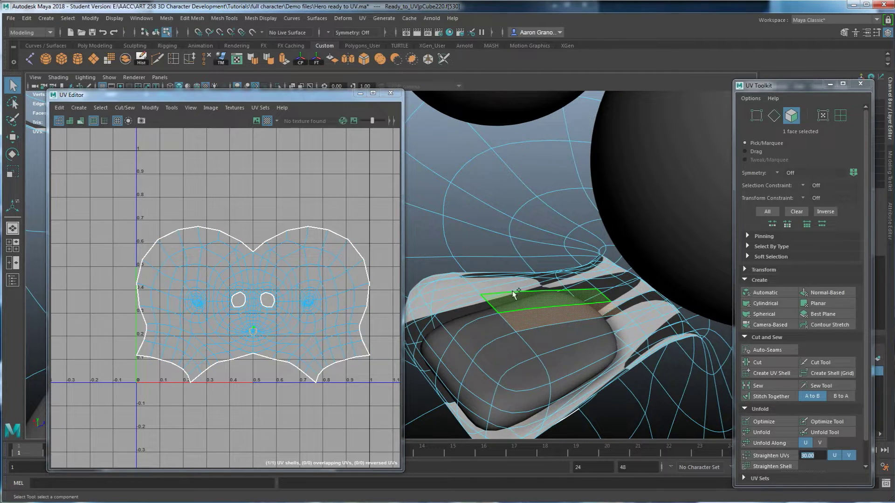
double_click(515, 303)
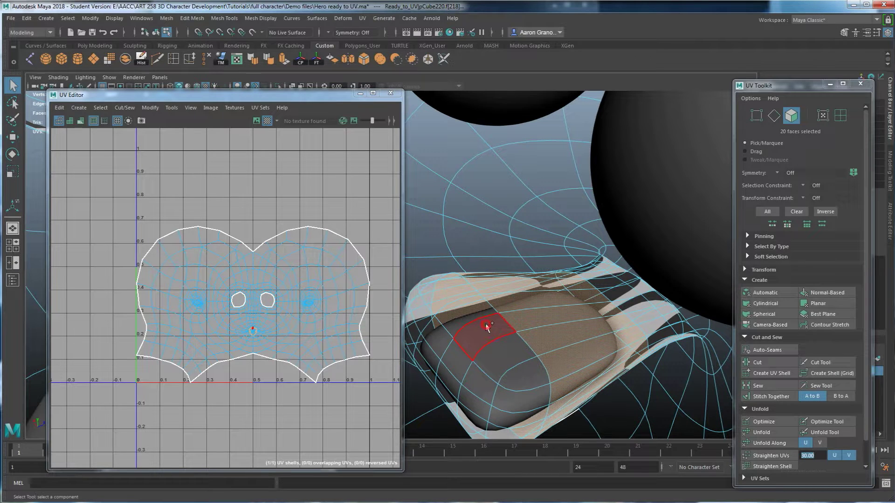
shift+click(468, 309)
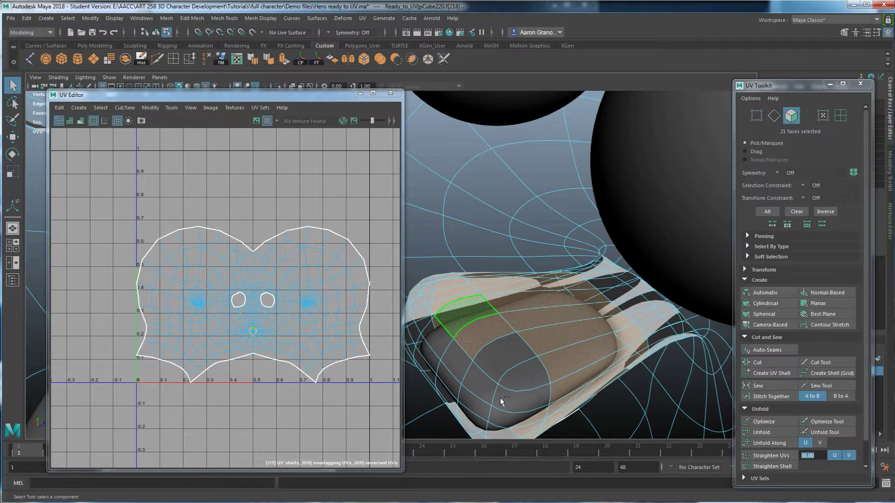
shift+double_click(515, 386)
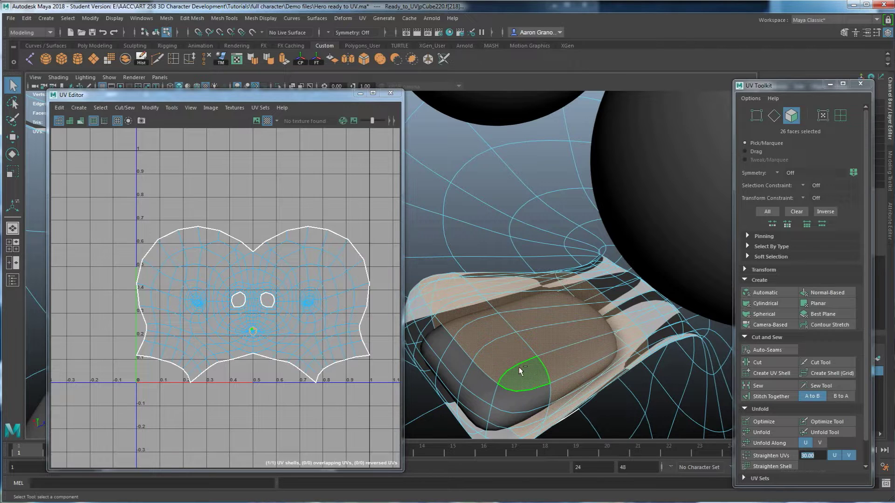
Step: Turn off the head's smooth preview and add the remaining faces at the rear of the mouth cavity to the selection
mouse_move(541, 388)
alt+mouse_down()
mouse_move(566, 393)
mouse_move(544, 375)
alt+mouse_up()
key(1)
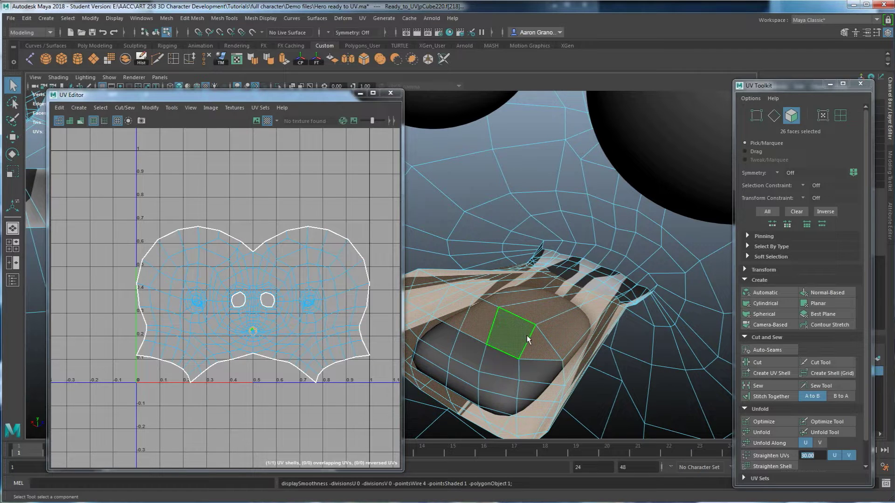
alt+drag(527, 334, 597, 328)
alt+right_drag(596, 329, 579, 391)
alt+middle_drag(579, 392, 587, 291)
alt+drag(587, 292, 551, 329)
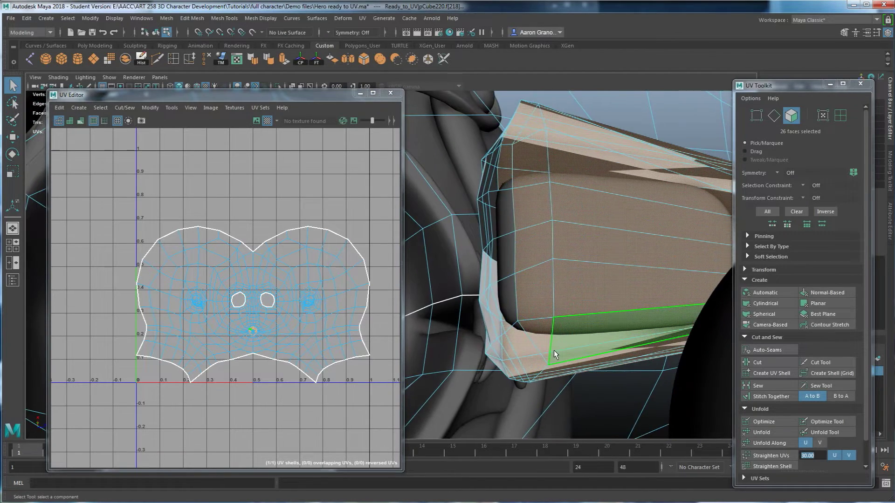
drag(584, 406, 464, 100)
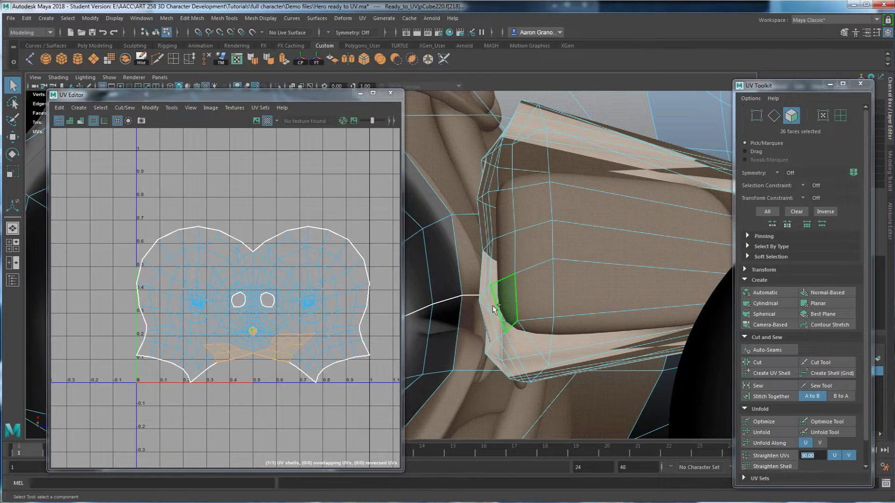
Step: Deselect the stray neck faces in the UV layout and frame the selected mouth interior in the viewport
alt+right_drag(522, 319, 519, 315)
scroll(520, 316, down, 4)
scroll(228, 368, up, 2)
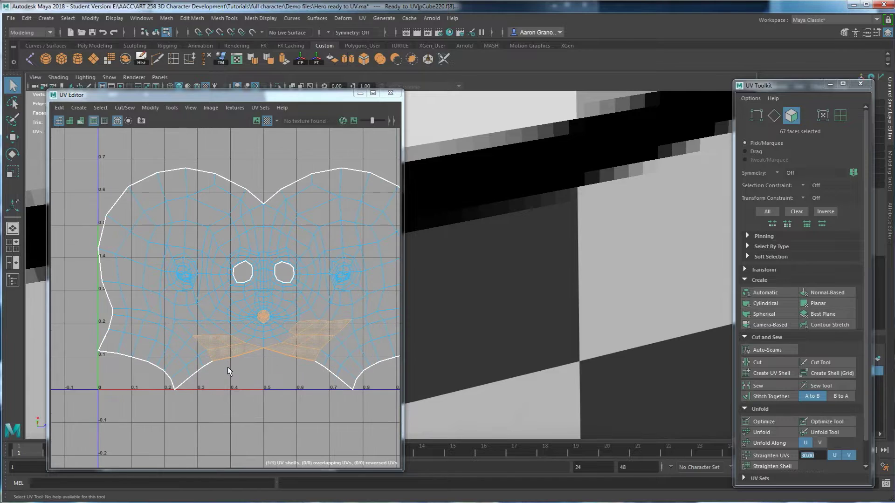
drag(253, 368, 198, 345)
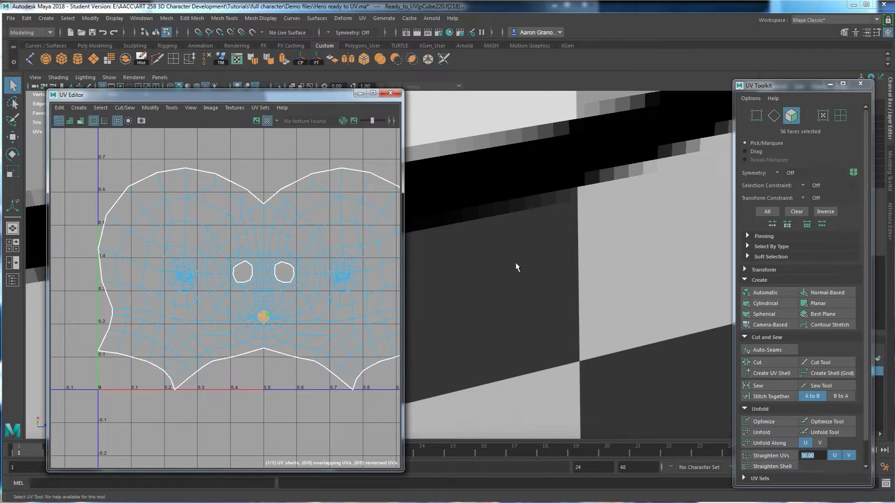
key(f)
alt+drag(562, 322, 602, 239)
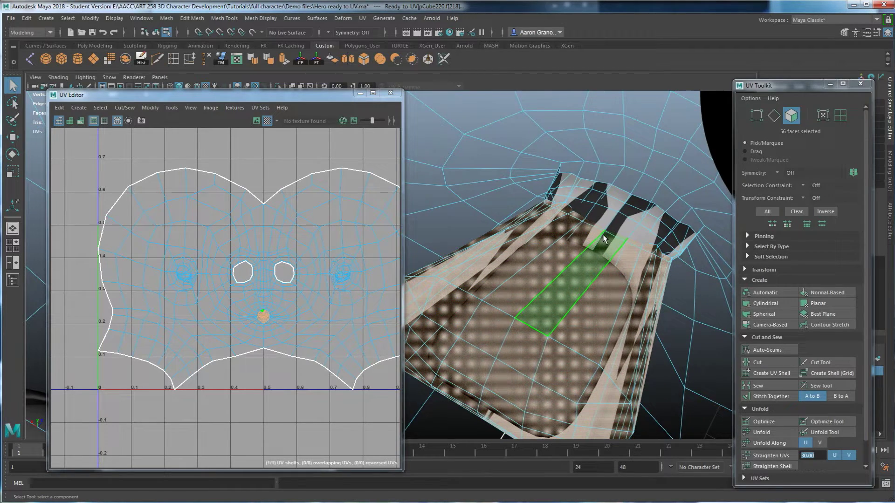
Step: Grow the mouth interior face selection outward to the lips, check it from the front, and shrink it by one ring
key(shift+period)
key(shift+period)
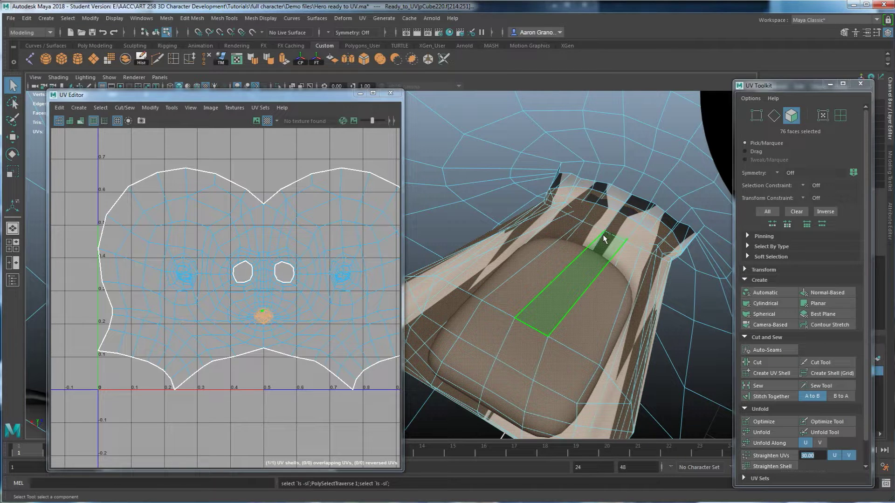
key(shift+period)
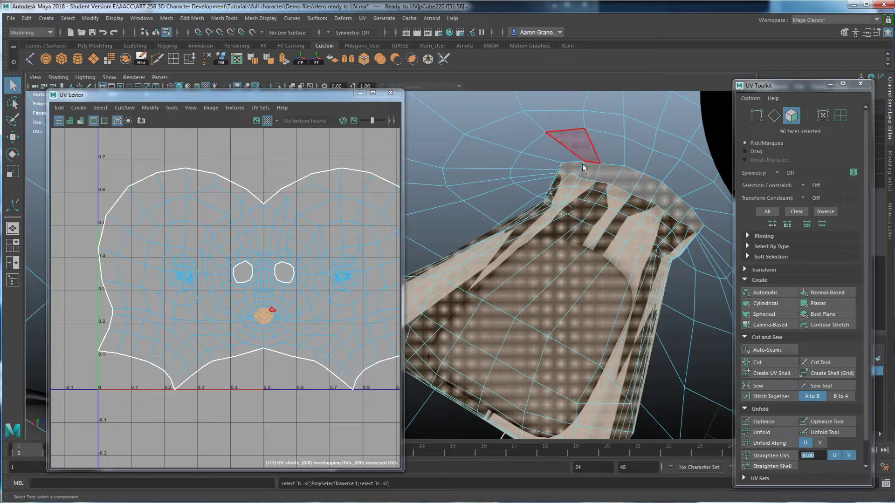
alt+drag(646, 243, 541, 211)
scroll(574, 267, down, 7)
alt+drag(574, 267, 529, 290)
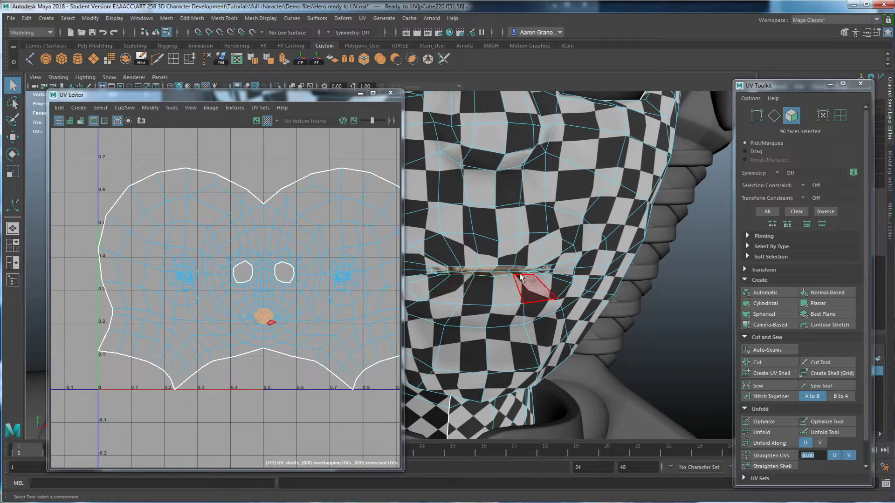
key(shift+comma)
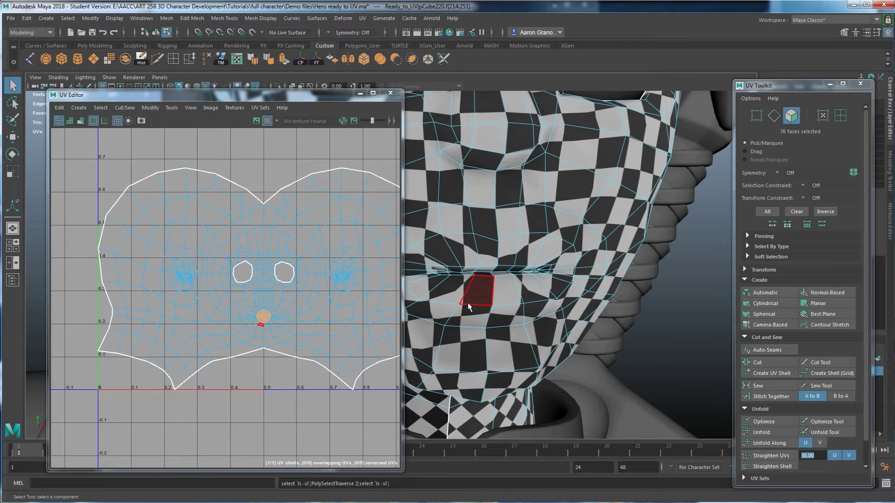
Step: Apply a planar projection to the selected mouth interior faces and move the new UV shell beside the head shell
scroll(268, 293, down, 3)
alt+middle_drag(262, 297, 225, 294)
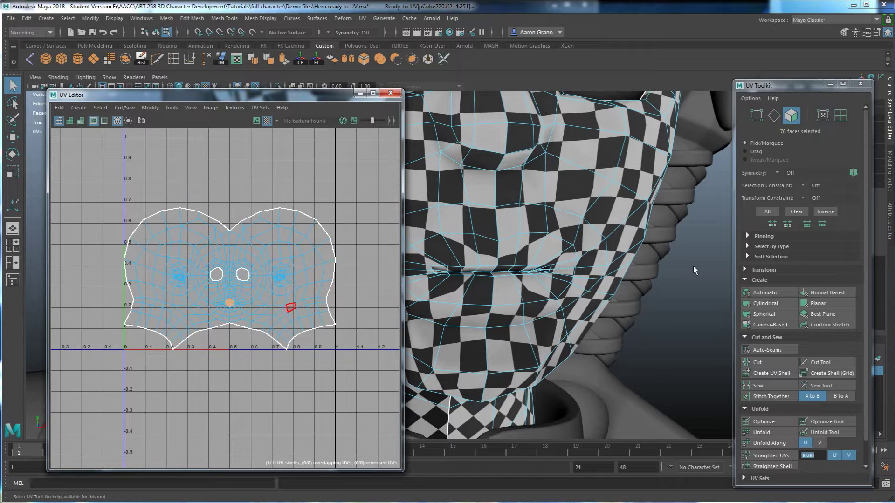
click(816, 303)
scroll(229, 252, down, 2)
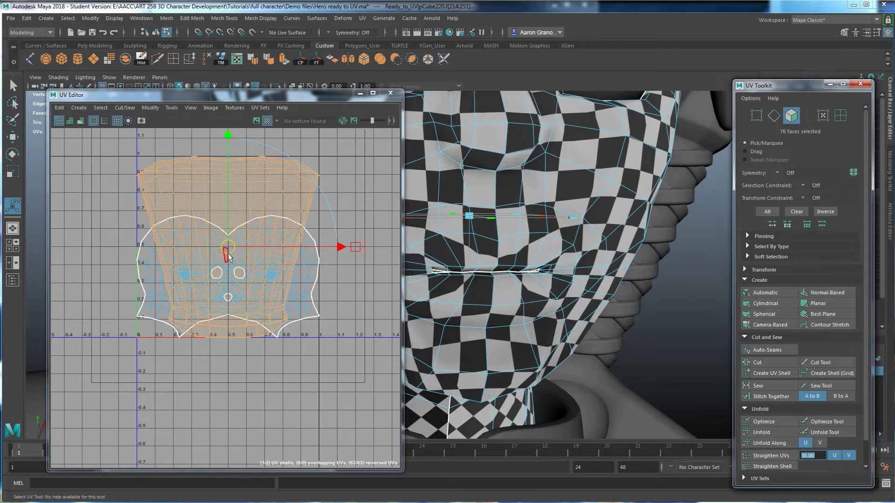
drag(228, 251, 372, 242)
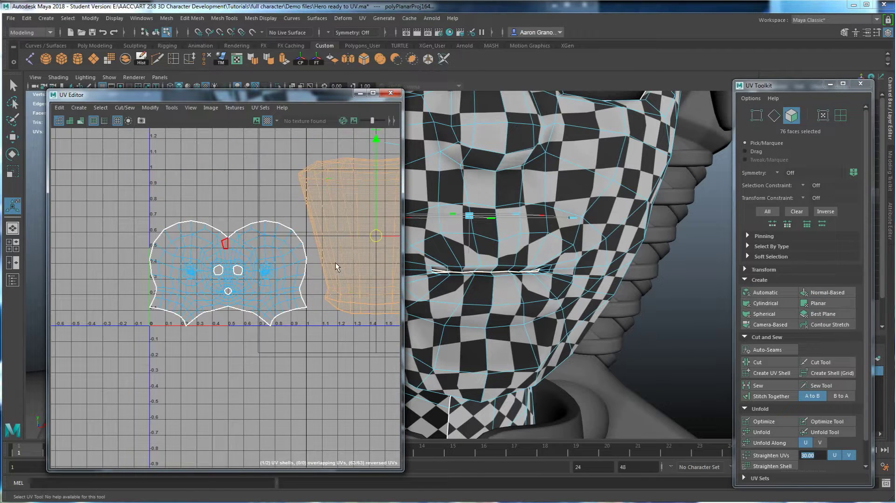
alt+middle_drag(336, 272, 221, 303)
Step: Isolate the mouth interior in the viewport and select the edge loop running lengthwise along its side
alt+drag(554, 240, 553, 265)
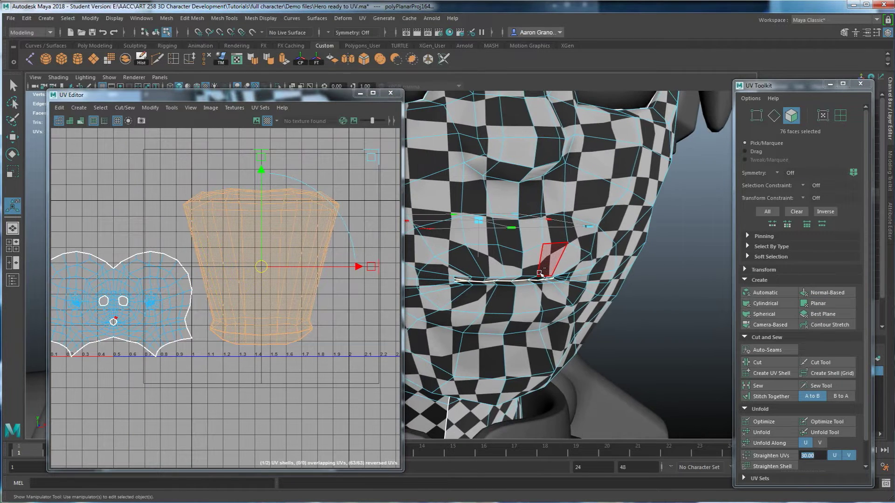
key(ctrl+1)
alt+drag(495, 326, 546, 347)
right_drag(465, 255, 468, 248)
scroll(440, 251, up, 2)
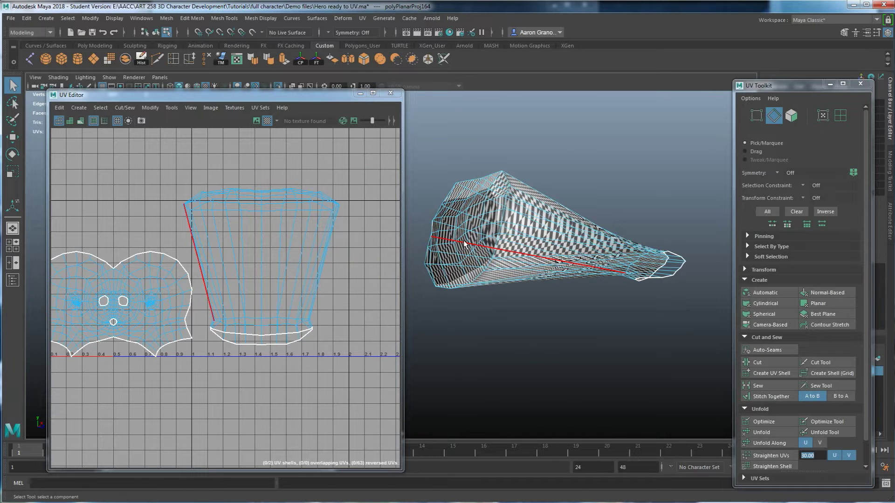
double_click(465, 242)
alt+drag(509, 290, 477, 295)
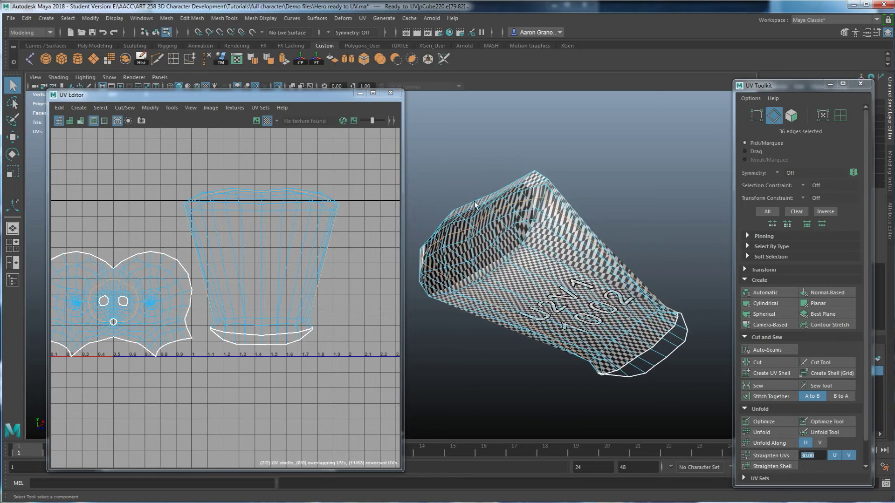
Step: Try to cut the UVs along the whole selected edge loop and select the resulting mouth shells
click(758, 363)
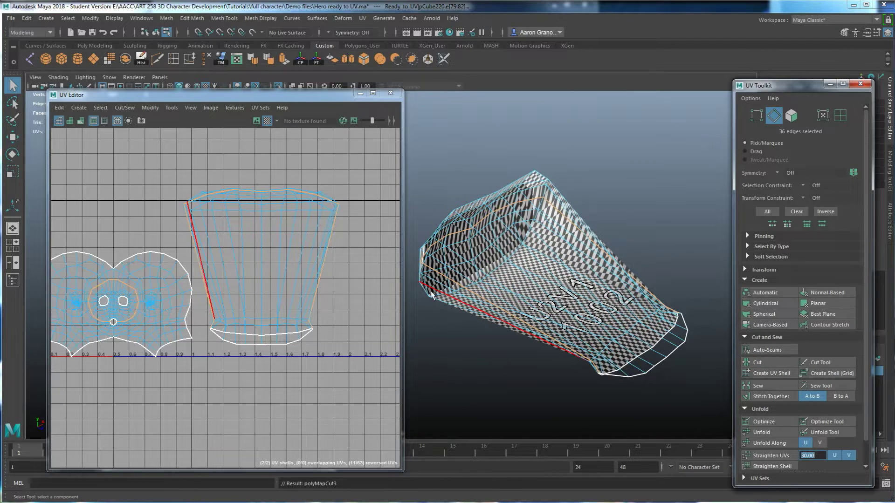
right_click(350, 264)
click(310, 253)
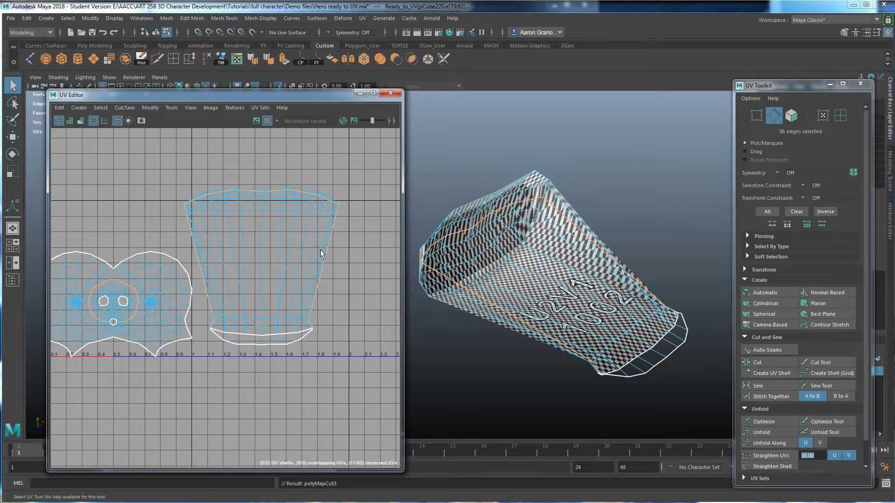
click(288, 250)
click(288, 247)
scroll(288, 293, down, 1)
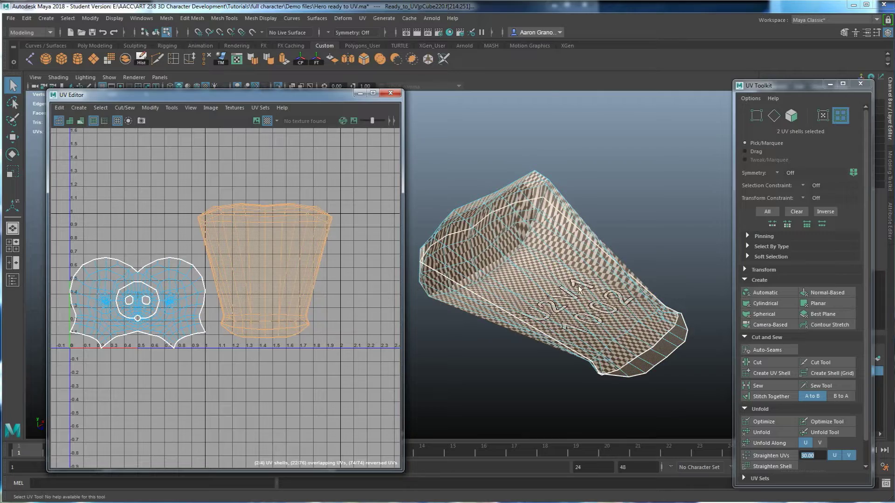
scroll(133, 308, up, 4)
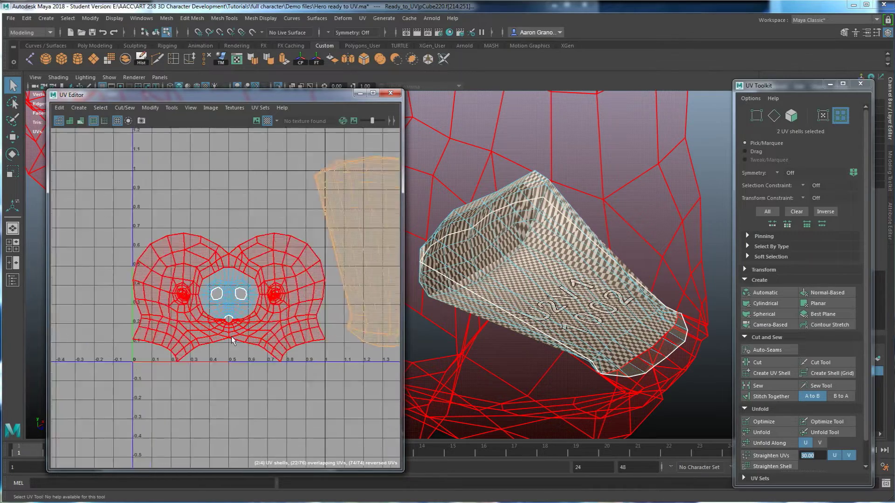
scroll(331, 322, down, 3)
Step: Undo the mouth shell selection and the UV cut along the full edge loop
key(ctrl+z)
key(ctrl+z)
key(ctrl+z)
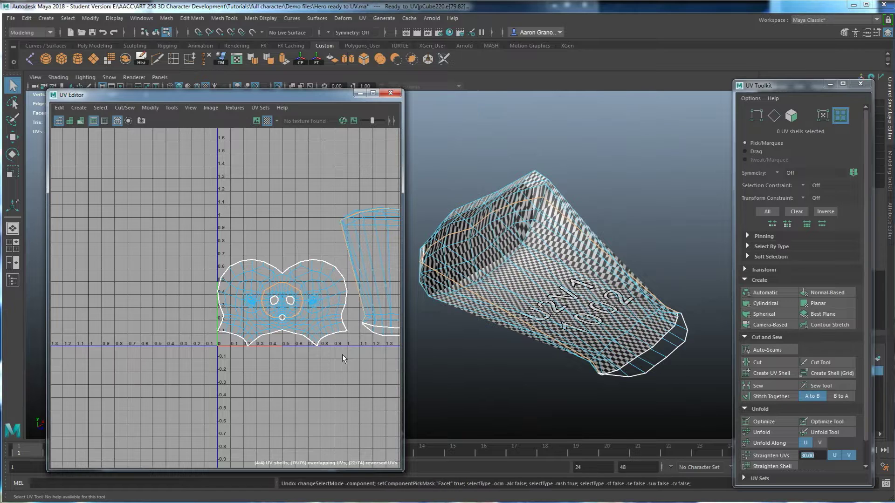
Step: Deselect the loop's edges on the head shell and cut the mouth shell's UVs along the remaining selected edges
alt+middle_drag(342, 324, 290, 330)
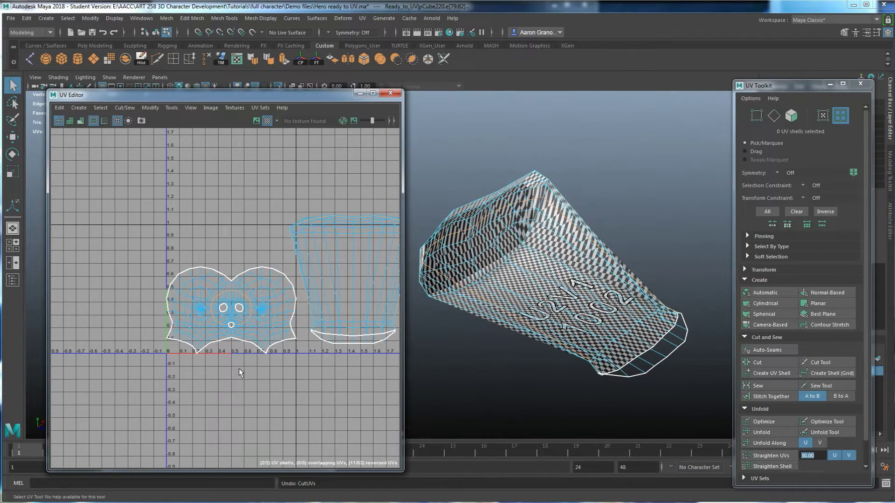
scroll(238, 368, up, 4)
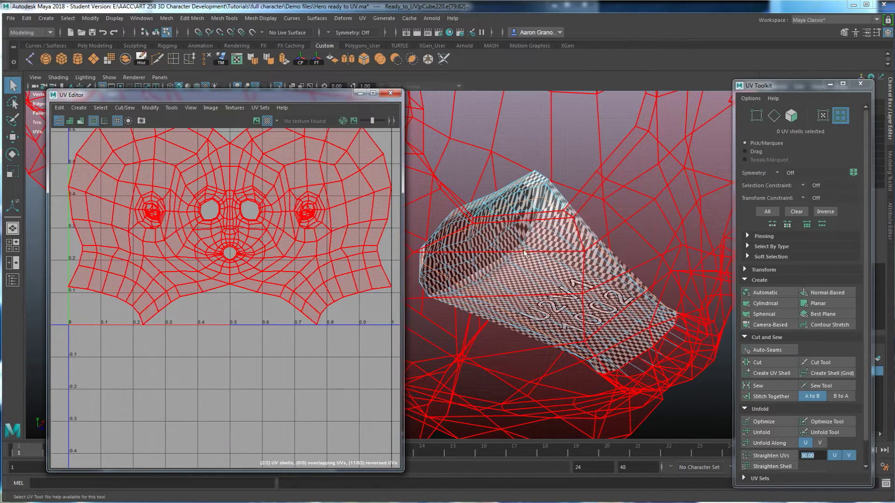
alt+middle_drag(258, 244, 261, 290)
right_drag(264, 229, 265, 206)
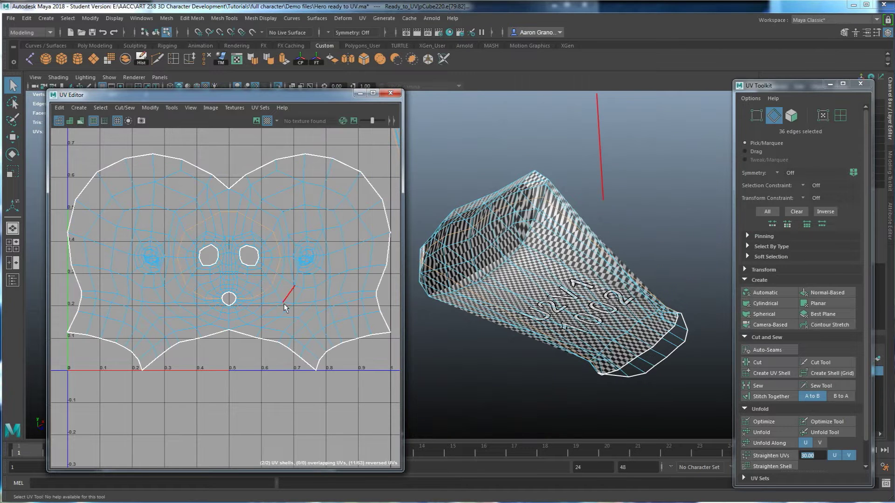
drag(299, 312, 149, 209)
scroll(261, 290, down, 3)
alt+middle_drag(264, 291, 168, 322)
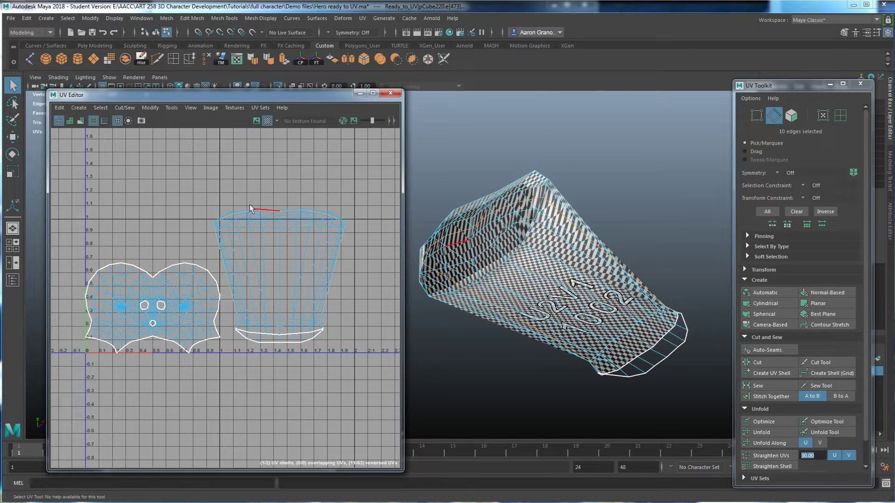
click(776, 364)
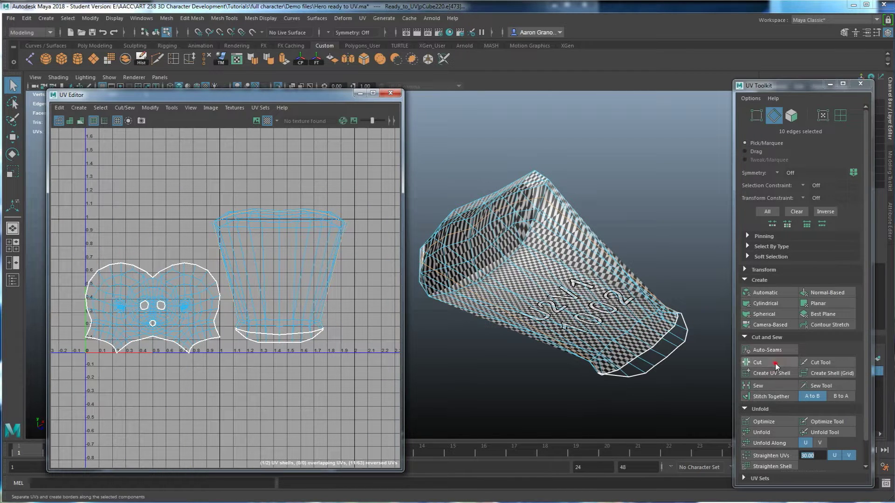
Step: Unfold the head and mouth UV shells together, and select the two mouth halves
right_click(303, 278)
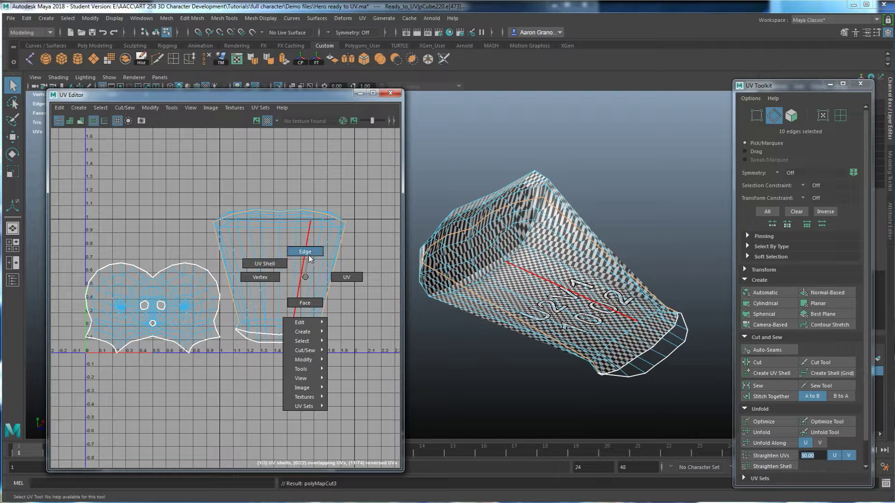
right_drag(309, 256, 269, 263)
drag(350, 380, 106, 304)
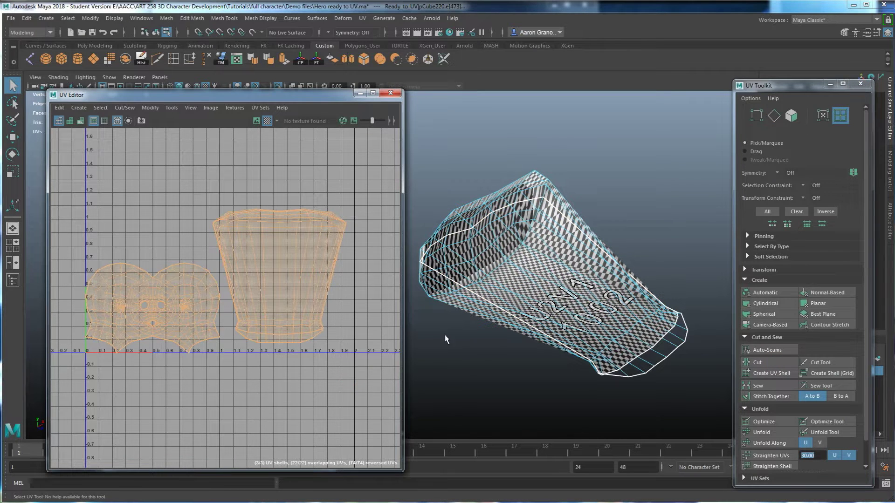
click(762, 432)
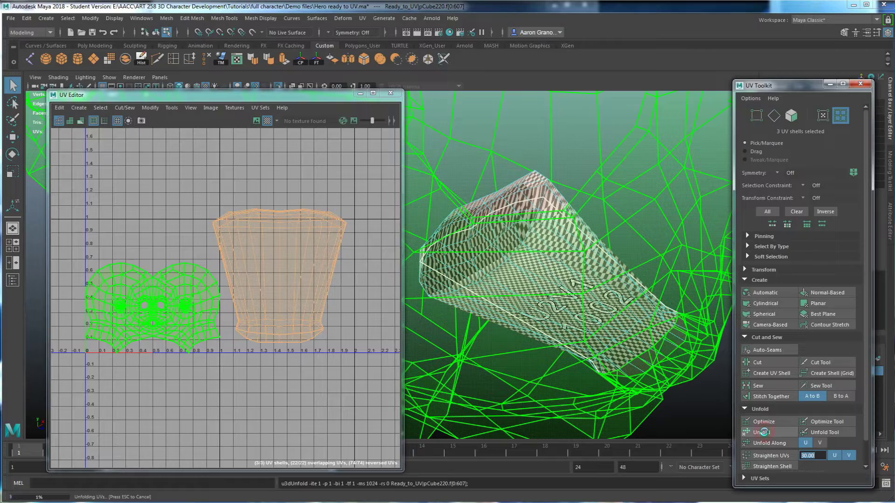
alt+middle_drag(107, 287, 165, 296)
alt+right_drag(164, 296, 254, 336)
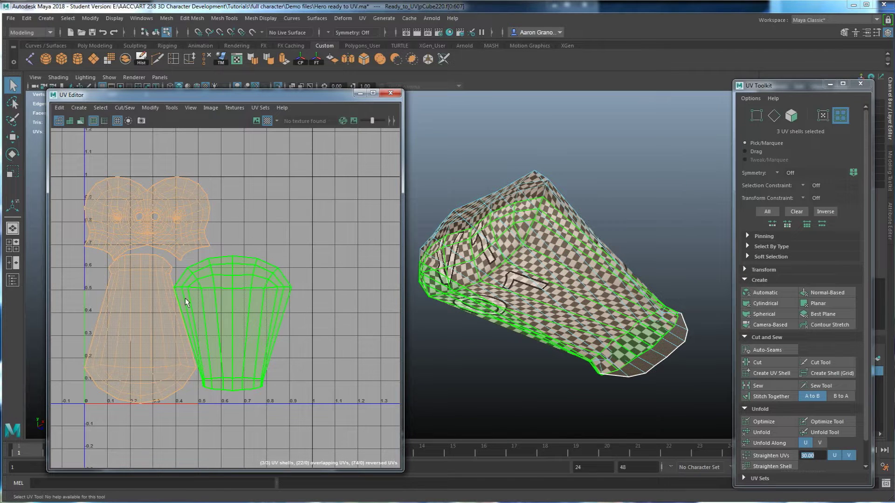
drag(320, 360, 127, 319)
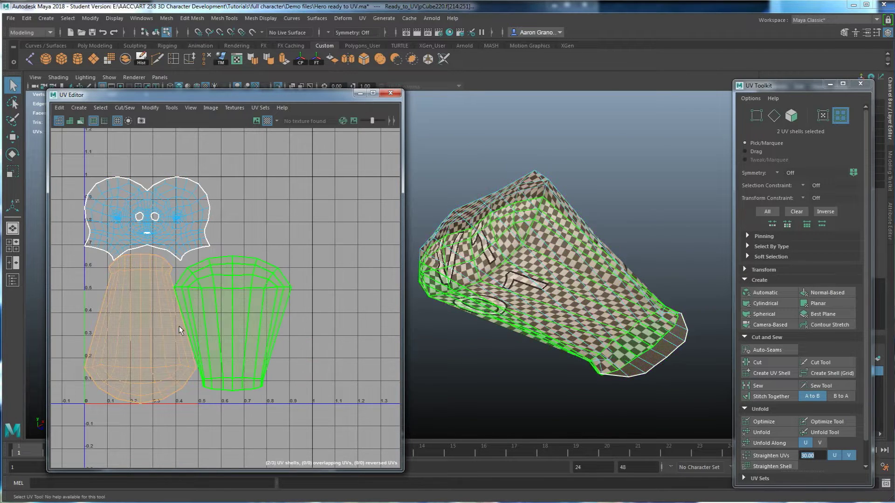
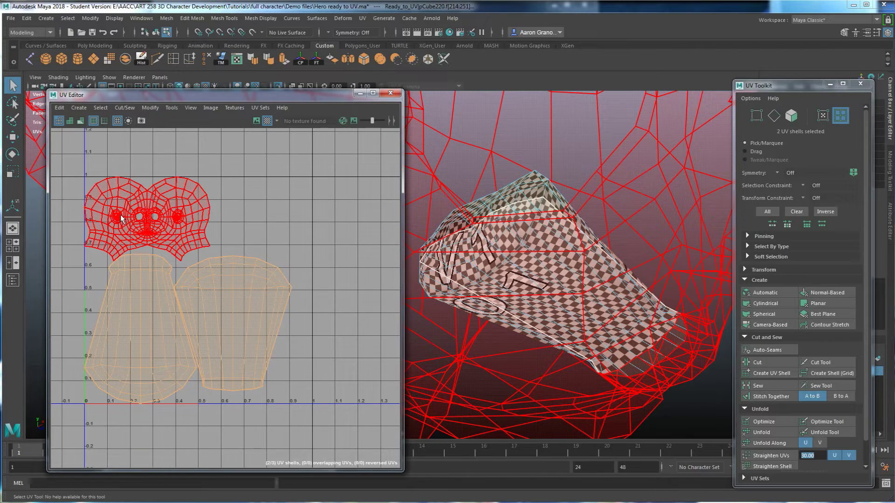
Step: Sample the head shell's texel density at map size 512 and reselect the two mouth shells
click(203, 207)
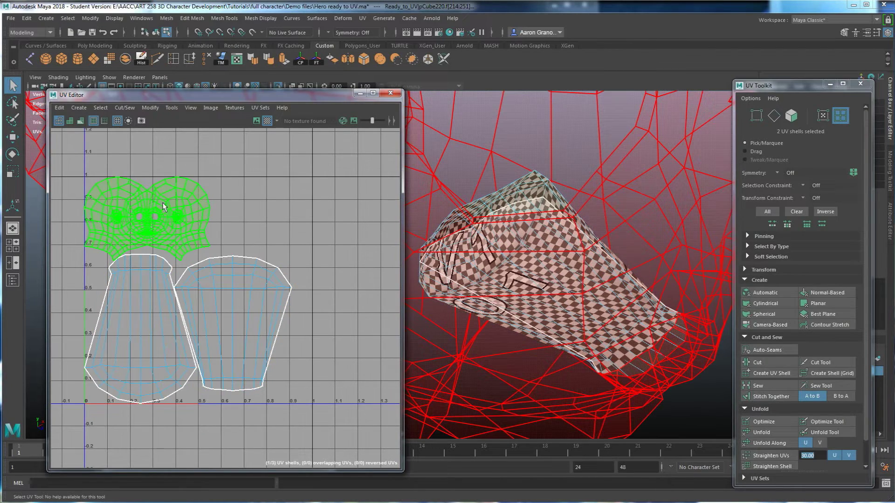
click(748, 270)
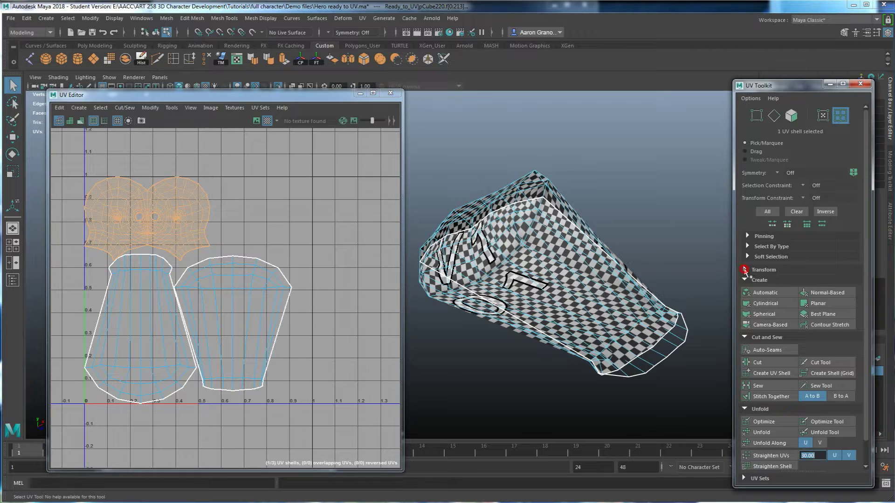
scroll(751, 270, down, 5)
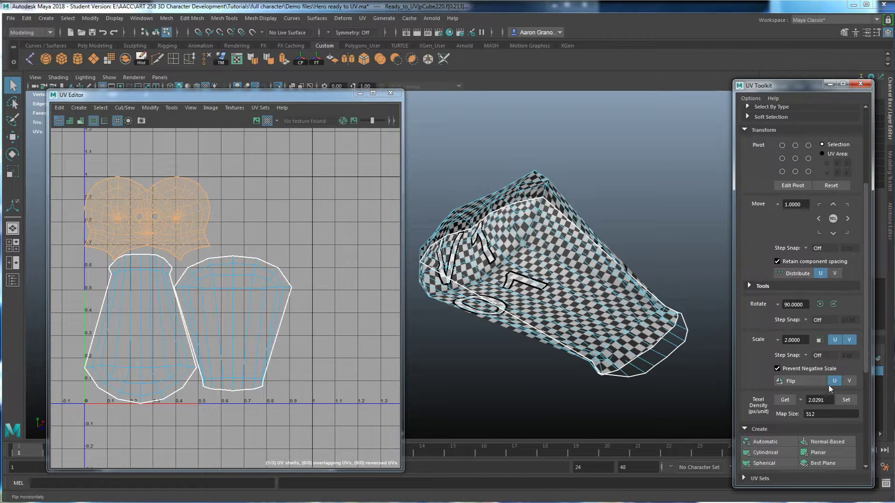
click(785, 399)
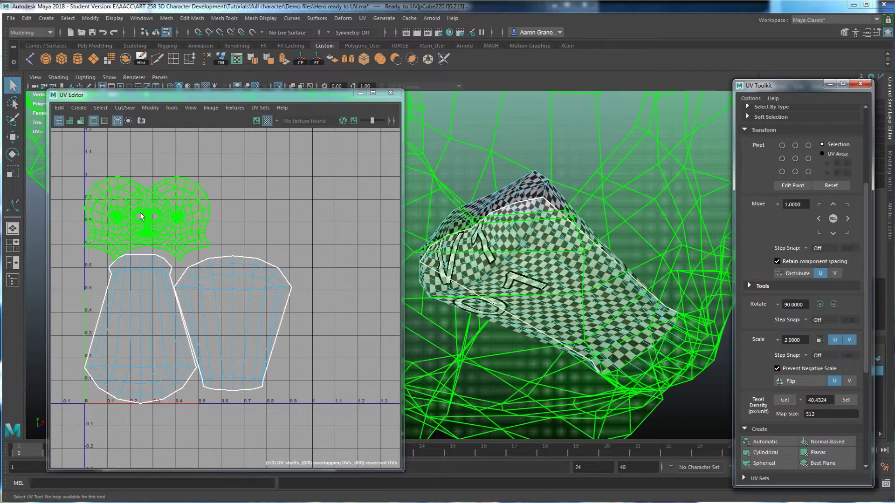
click(125, 299)
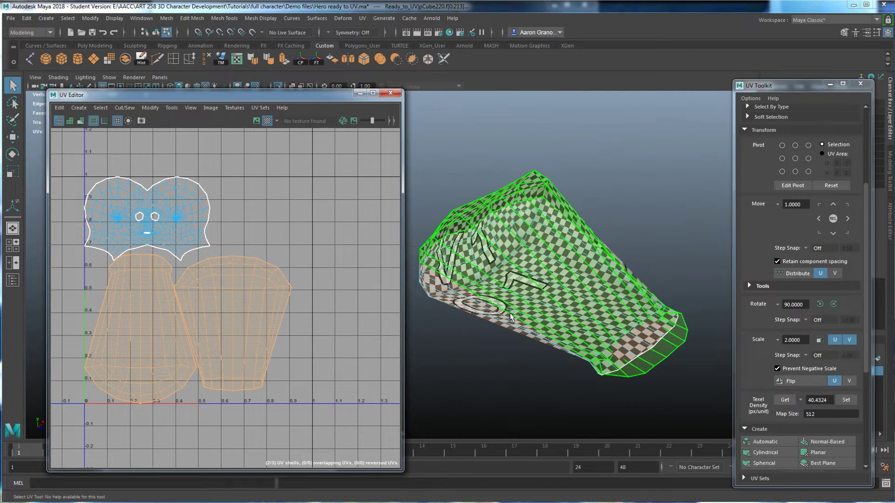
Step: Try applying the sampled texel density to the two isolated mouth shells, and undo the change
click(844, 401)
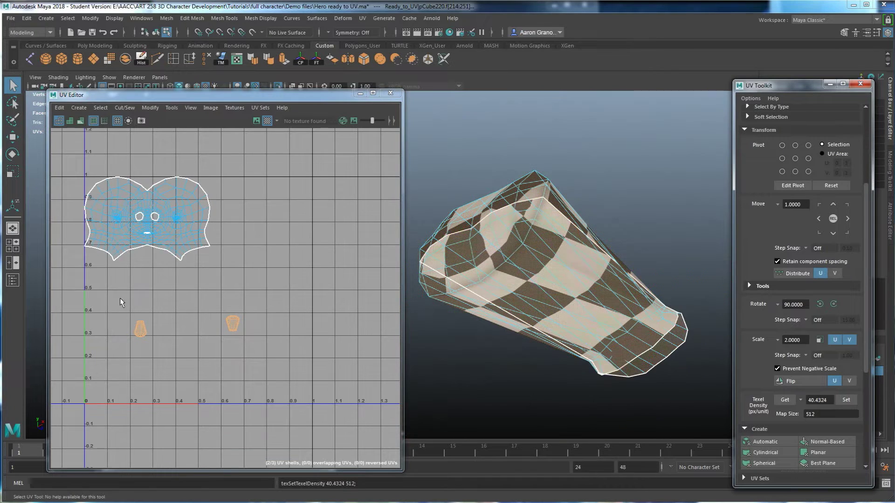
click(180, 344)
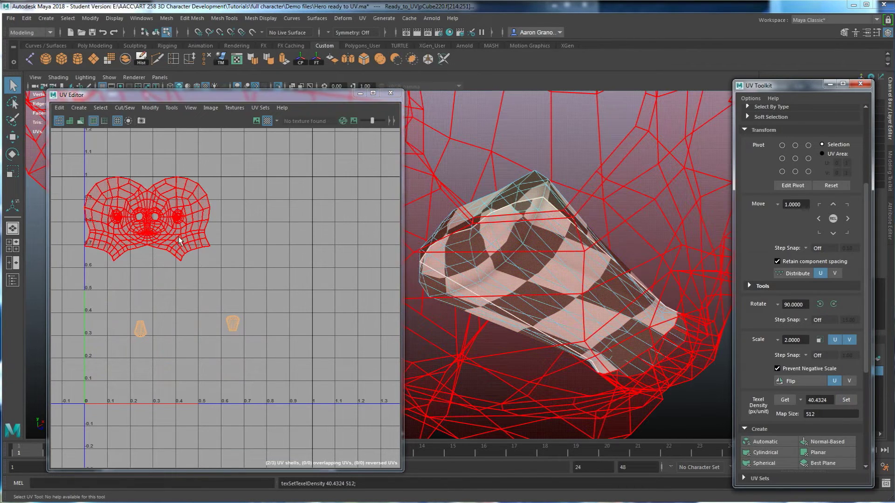
click(550, 263)
key(ctrl+z)
Step: Show the rest of the character again and apply the 40.4324 texel density to the two mouth shells
scroll(566, 267, down, 5)
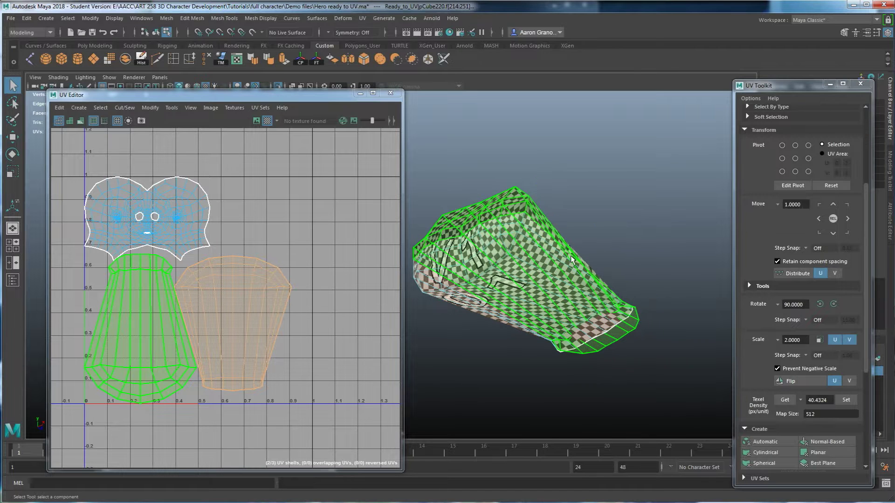
click(560, 264)
key(ctrl+1)
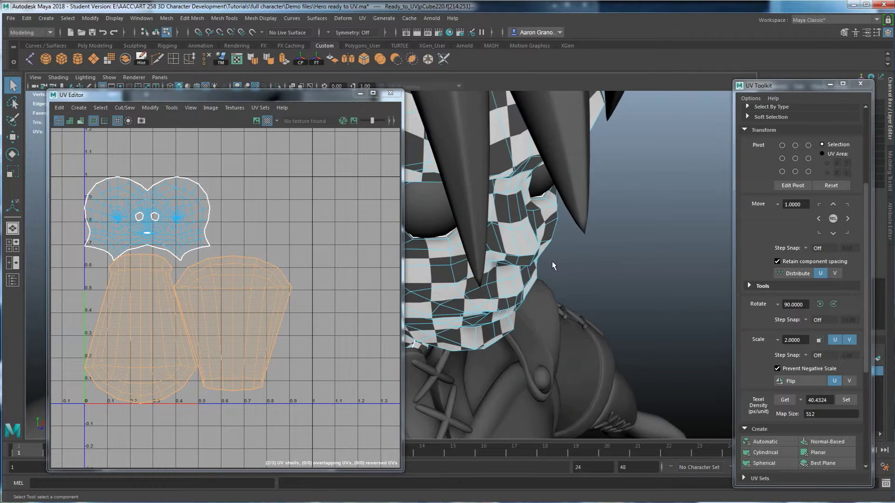
alt+drag(539, 255, 560, 243)
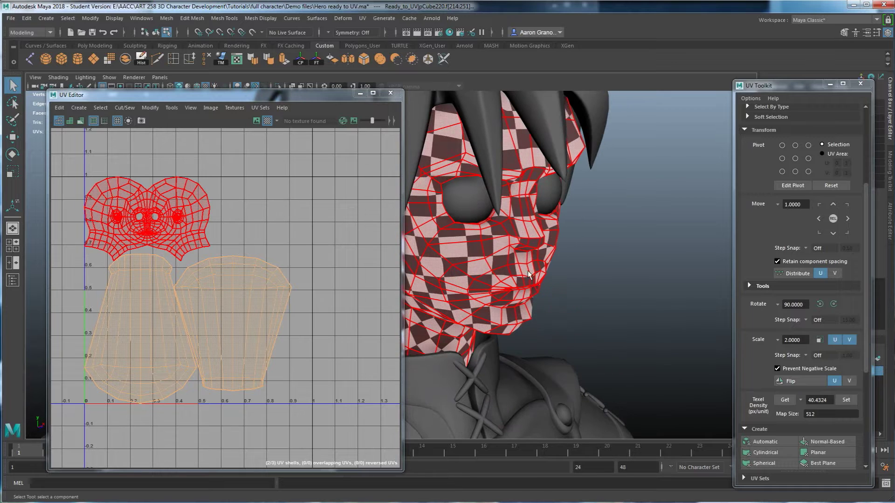
alt+drag(583, 332, 565, 321)
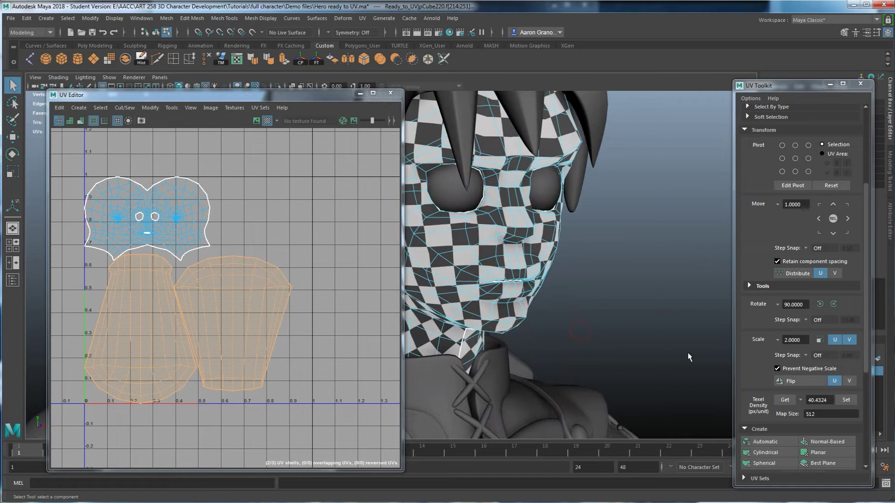
click(845, 400)
Step: Inspect the checker pattern on the face around the mouth up close and from farther away
scroll(508, 321, up, 5)
scroll(508, 322, up, 10)
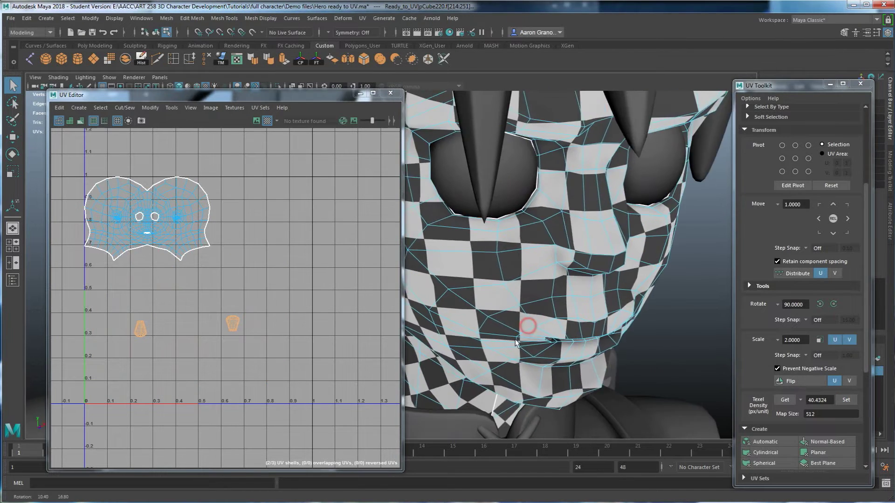
alt+right_drag(522, 359, 576, 364)
alt+middle_drag(576, 365, 513, 320)
alt+right_drag(607, 231, 519, 300)
alt+drag(519, 299, 550, 273)
alt+middle_drag(549, 273, 605, 284)
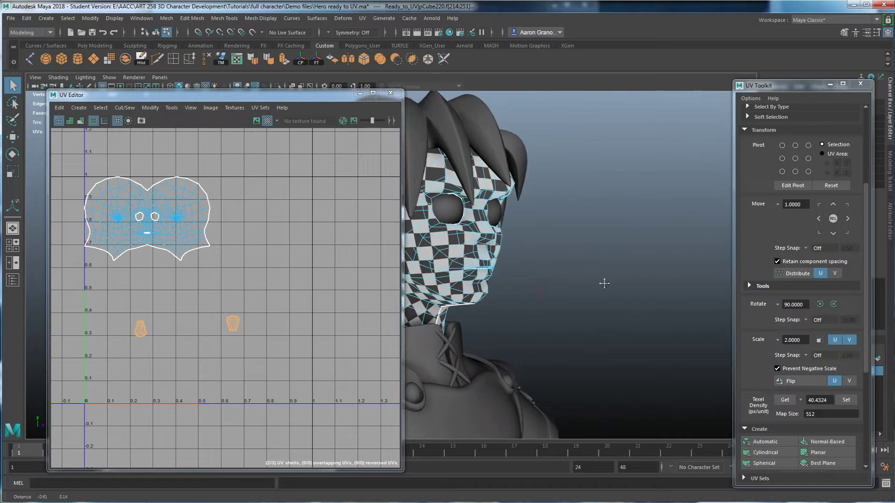
Step: Return the head to object selection, reselect it and review its checker pattern alongside its UV shells
alt+drag(604, 283, 572, 296)
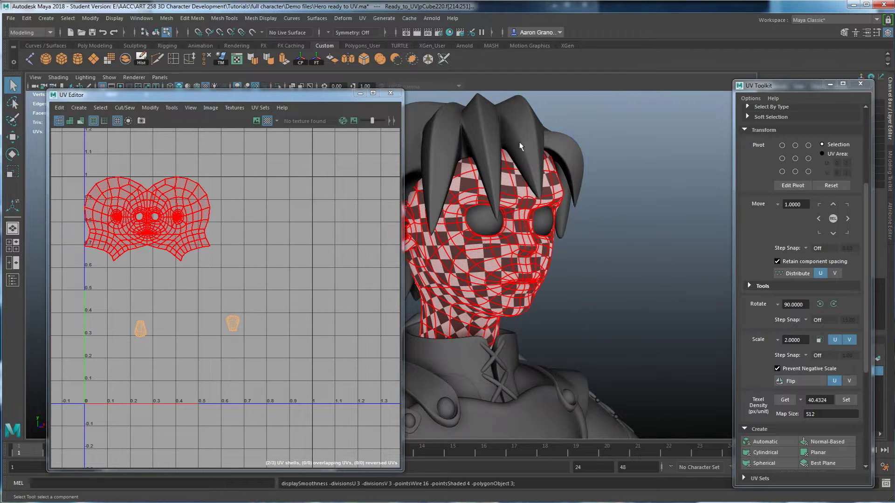
alt+drag(600, 316, 519, 255)
right_drag(518, 255, 564, 225)
click(513, 303)
scroll(536, 294, down, 4)
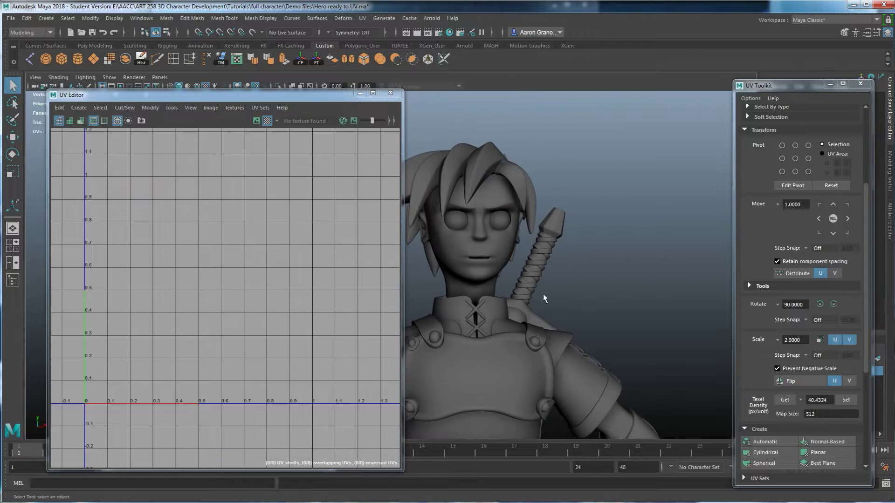
alt+drag(544, 294, 522, 278)
click(513, 264)
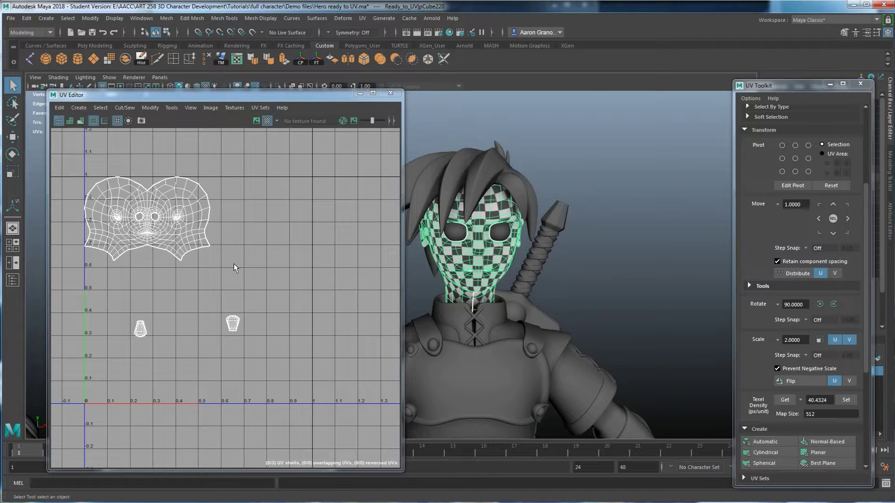
scroll(188, 309, down, 2)
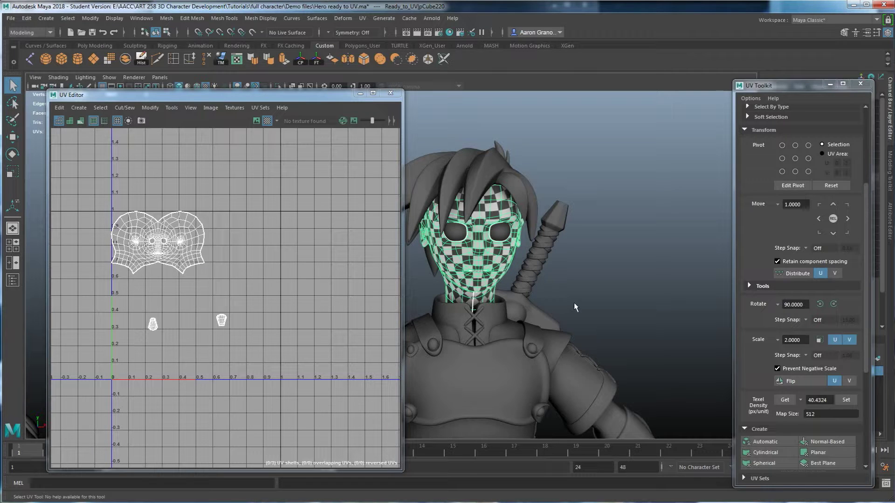
alt+drag(567, 306, 600, 306)
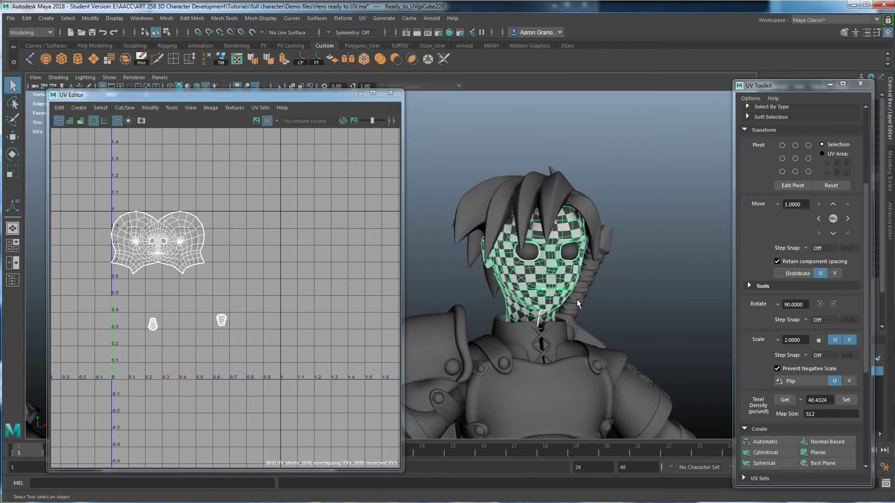
Step: Select the hair and examine its existing UV layout and the checker pattern on its strands
click(558, 185)
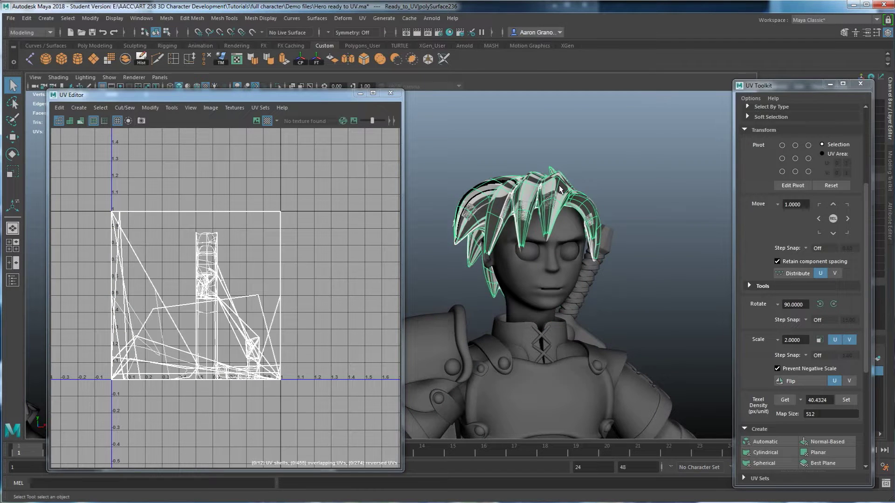
alt+drag(568, 177, 566, 218)
alt+drag(492, 253, 552, 247)
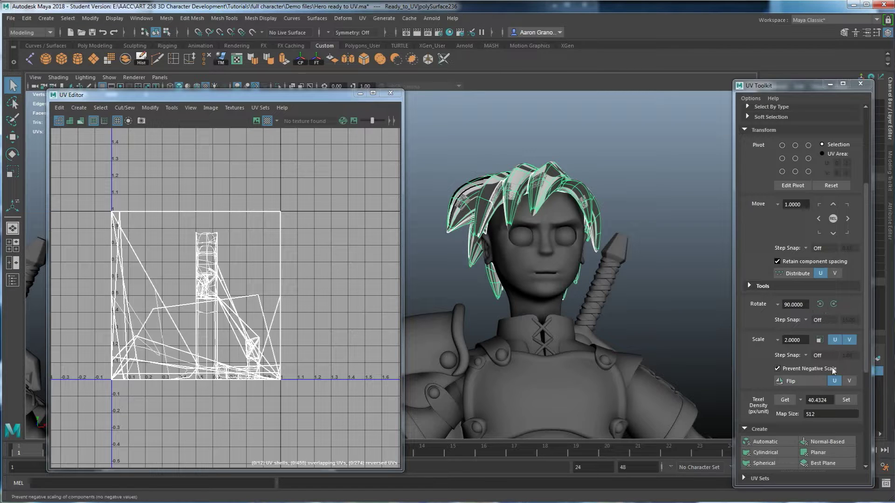
scroll(833, 370, down, 3)
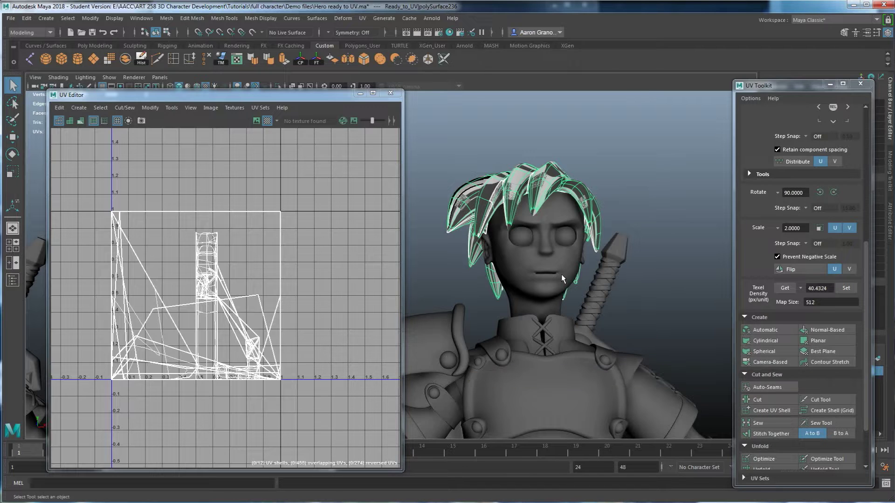
Step: Turn off the checker map and inspect the hair strands, hiding and redisplaying the texture borders
alt+middle_drag(581, 272, 556, 343)
click(267, 123)
alt+drag(484, 352, 539, 340)
alt+right_drag(539, 339, 561, 337)
alt+drag(560, 337, 569, 339)
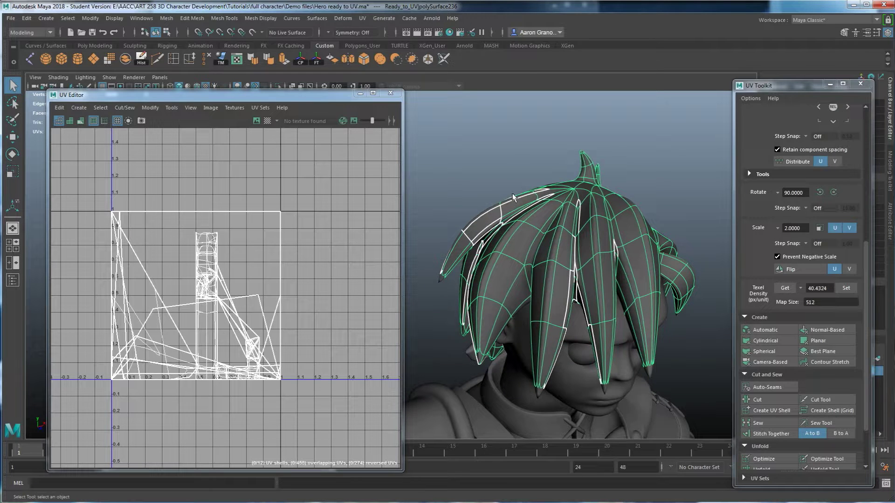
alt+drag(559, 251, 564, 186)
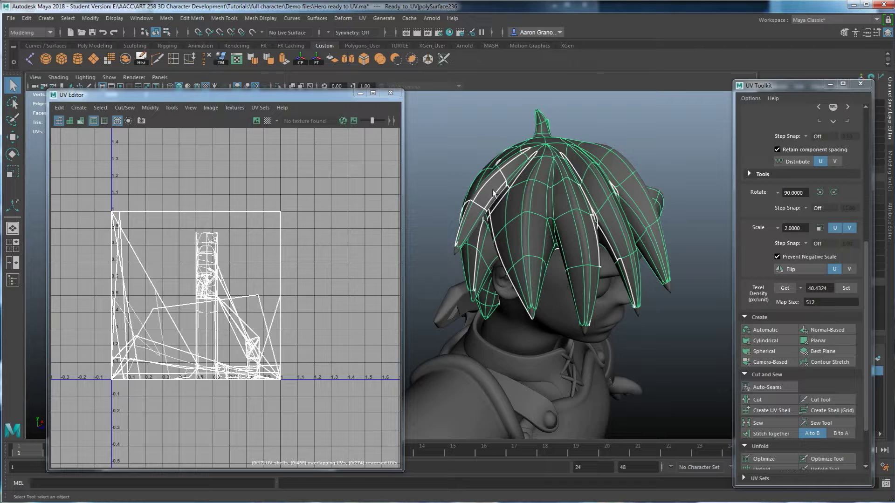
alt+drag(508, 251, 519, 240)
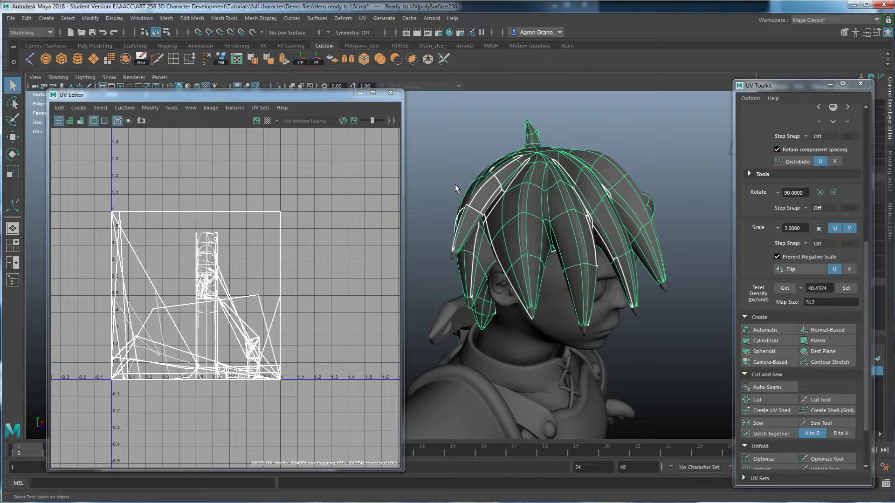
click(94, 121)
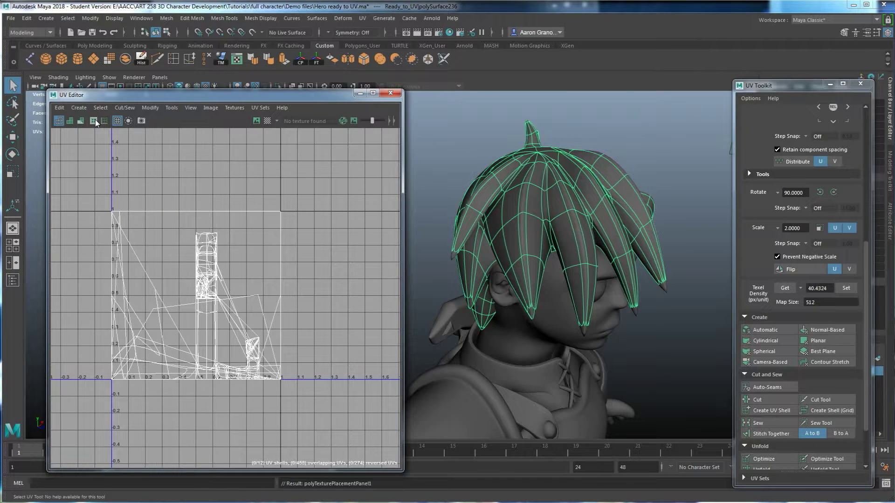
click(95, 122)
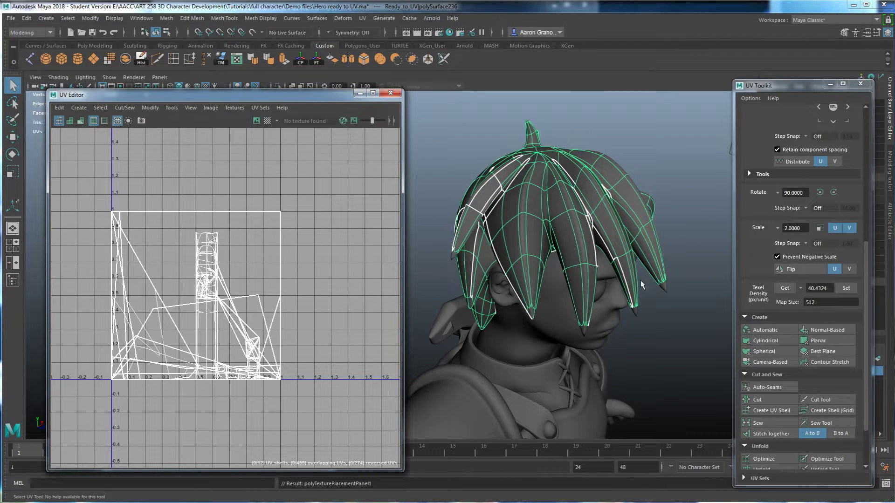
Step: Create new UVs for the hair with a Contour Stretch projection and inspect its underside border
click(823, 364)
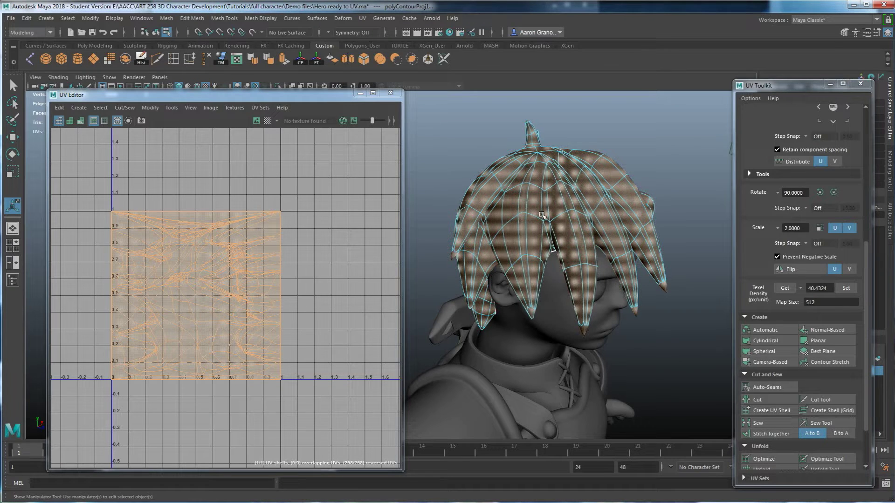
alt+drag(580, 262, 531, 268)
click(525, 173)
alt+middle_drag(643, 255, 587, 243)
alt+drag(587, 244, 579, 186)
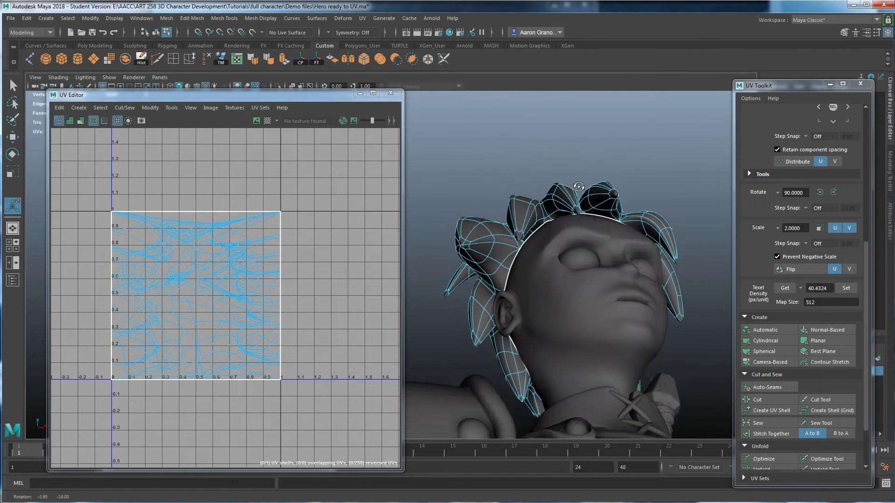
alt+drag(535, 227, 558, 219)
Step: Move the hair object off the head to expose the scalp, and shift the UV Toolkit aside to uncover the transform values
right_drag(558, 219, 546, 252)
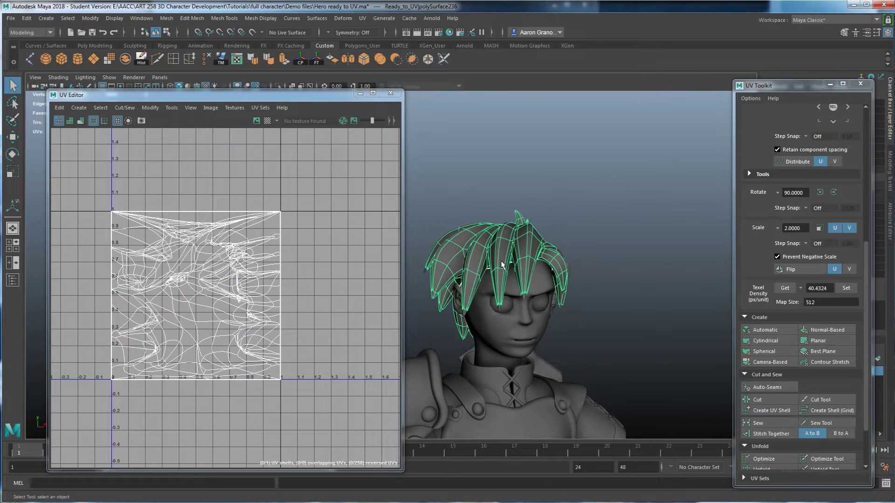
key(w)
alt+drag(502, 265, 527, 253)
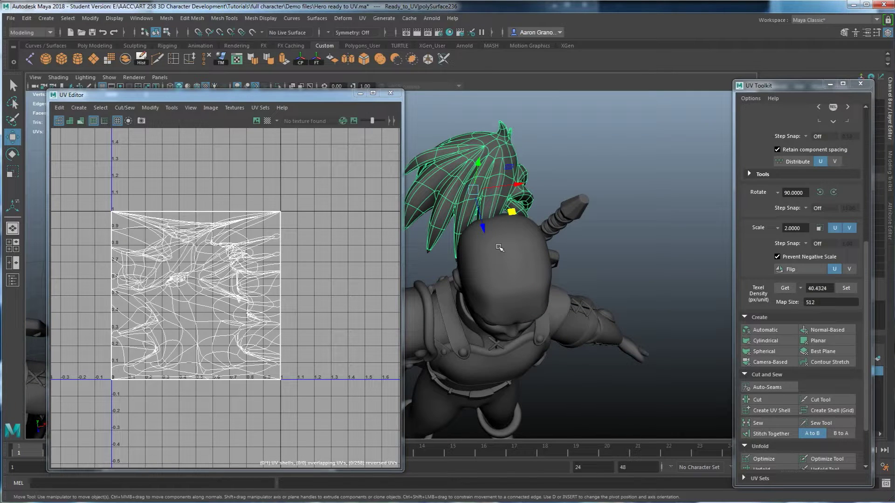
click(499, 248)
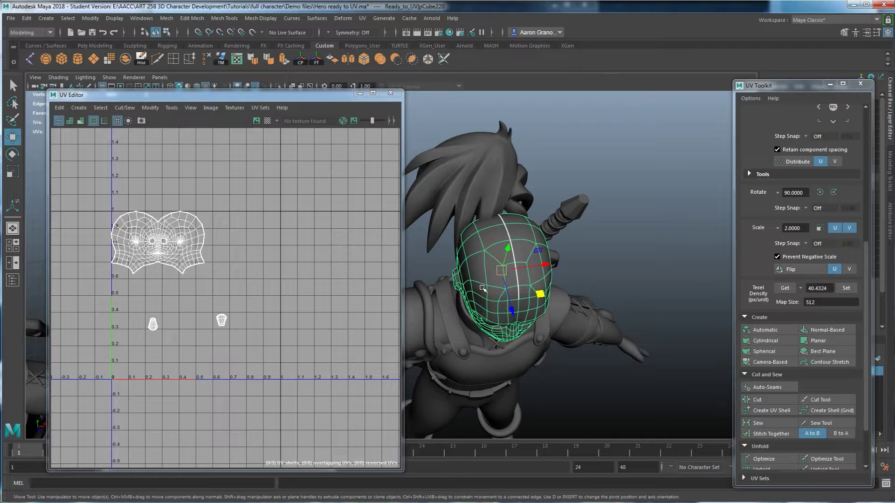
alt+drag(489, 270, 480, 299)
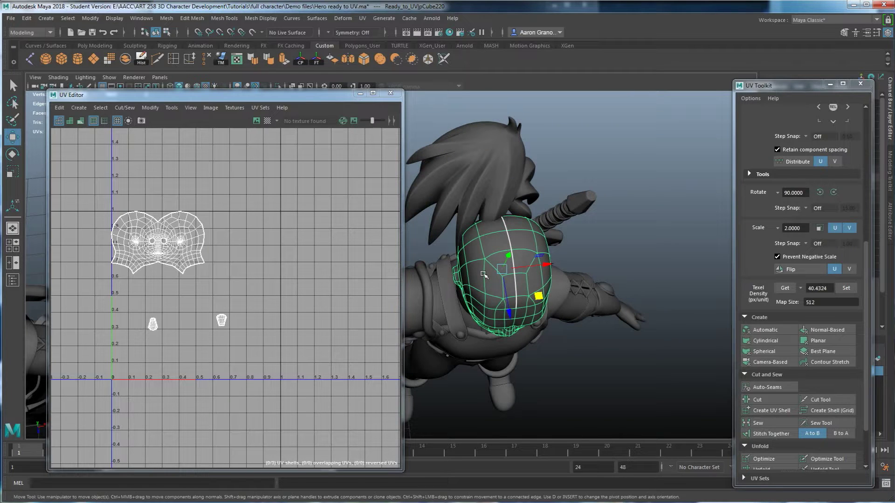
drag(796, 87, 803, 170)
click(484, 163)
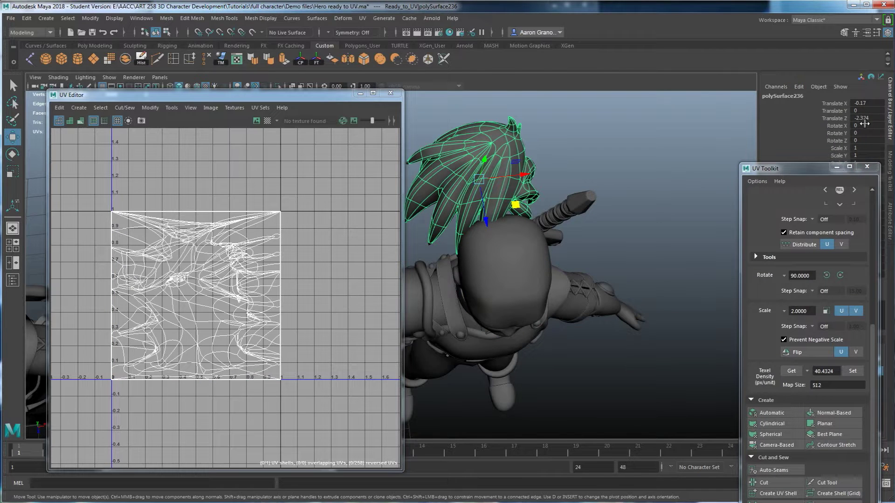
Step: Delete the six faces at the crown of the head that the hair covers
click(521, 248)
right_drag(508, 237, 510, 264)
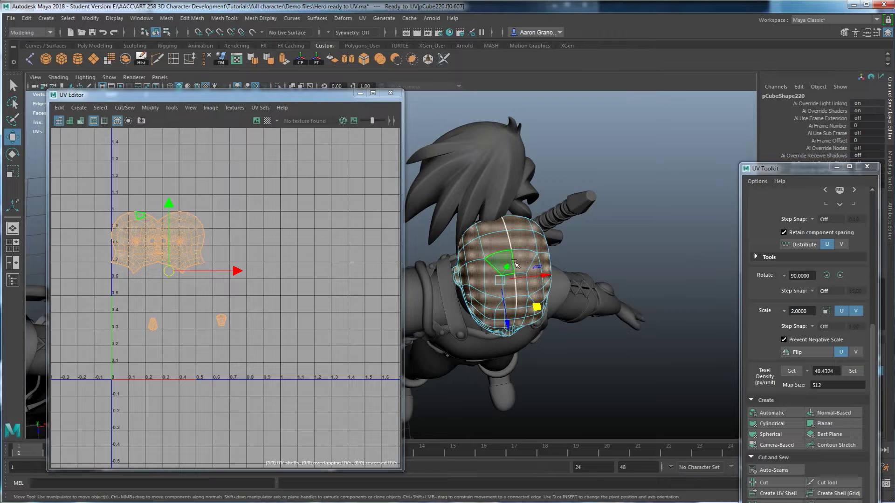
scroll(518, 268, up, 3)
click(533, 270)
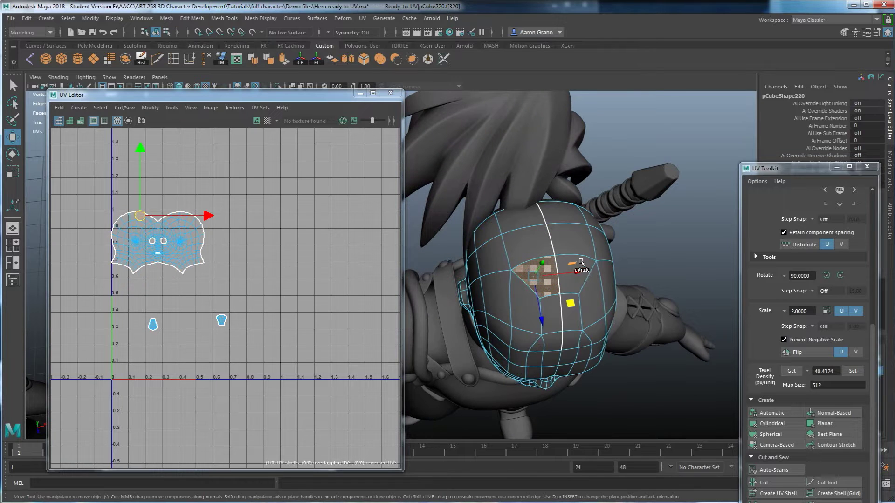
shift+click(587, 262)
shift+click(557, 239)
shift+click(527, 238)
shift+click(566, 214)
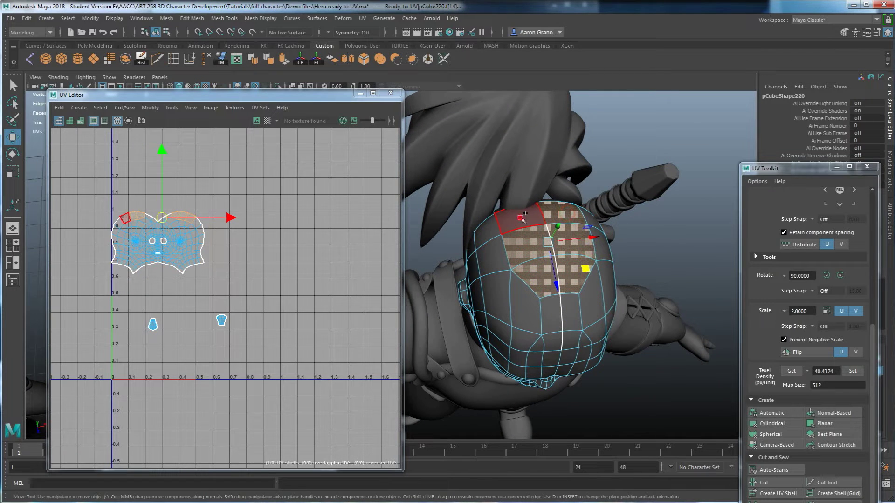
shift+click(523, 219)
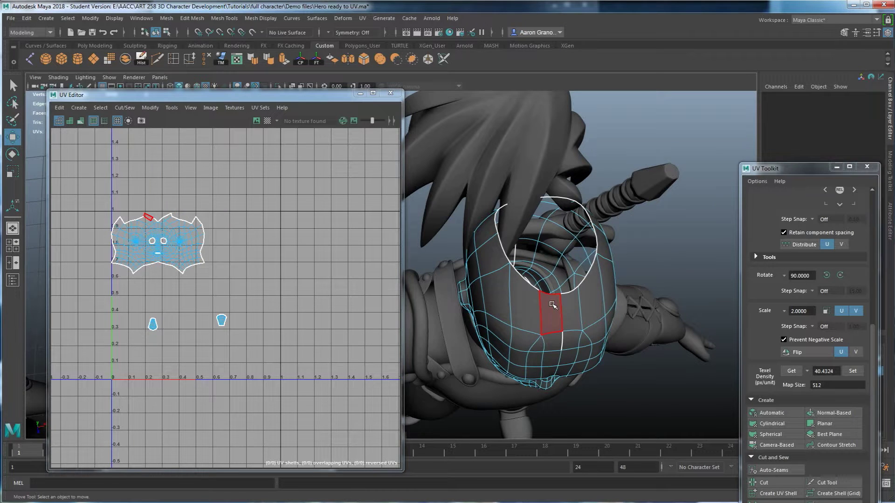
Step: Delete the full ring of scalp faces around the opening in the head
click(551, 305)
shift+click(571, 308)
shift+click(590, 299)
shift+click(529, 298)
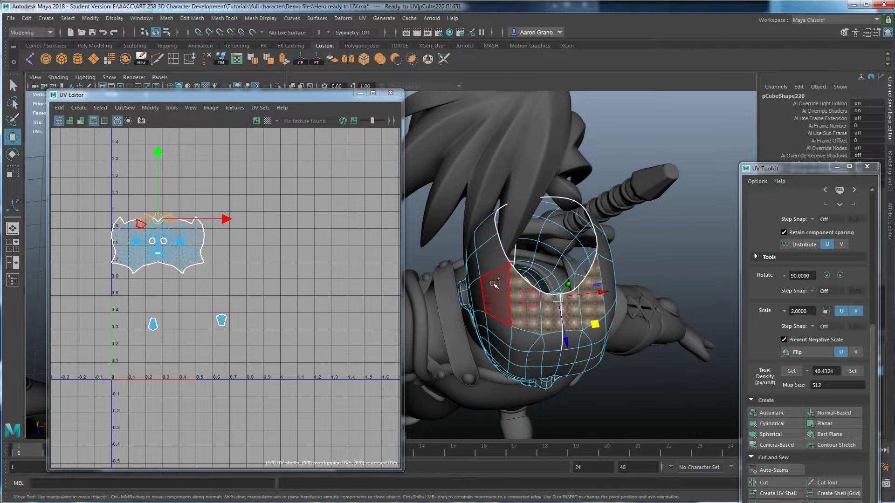
shift+click(494, 278)
shift+click(492, 260)
shift+click(606, 278)
shift+click(603, 246)
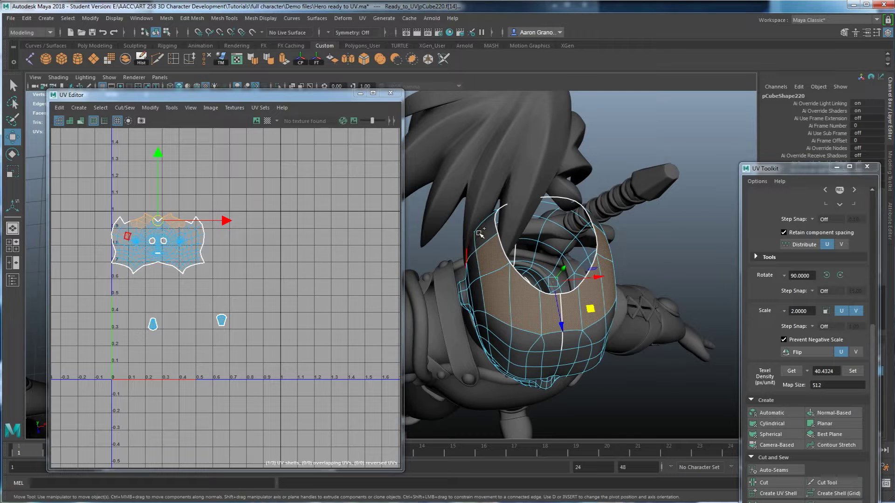
shift+click(474, 234)
alt+drag(724, 273, 629, 303)
shift+click(536, 336)
alt+drag(527, 349, 625, 292)
shift+click(489, 243)
alt+drag(561, 258, 611, 268)
shift+click(469, 357)
alt+middle_drag(423, 238, 501, 280)
alt+drag(501, 279, 527, 302)
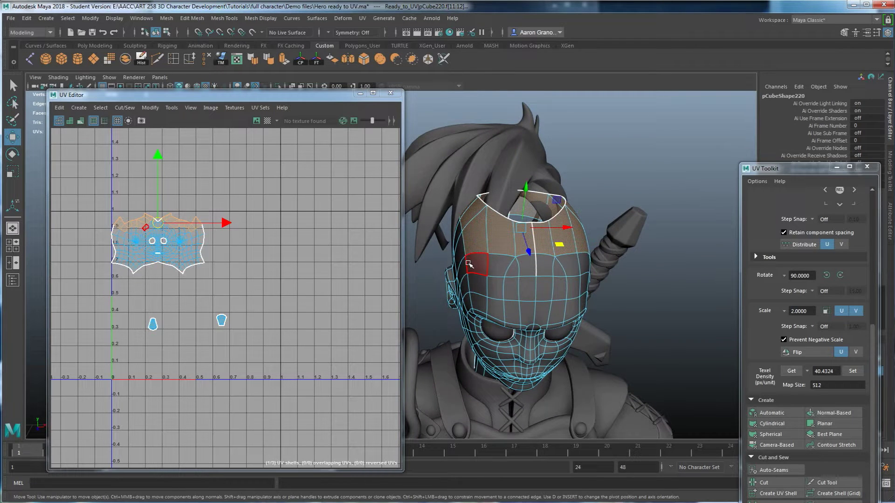
alt+drag(587, 268, 608, 280)
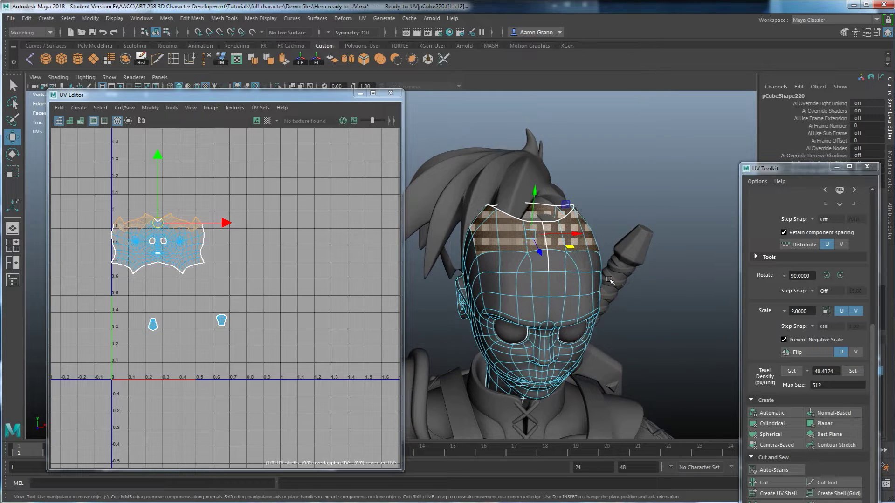
click(587, 324)
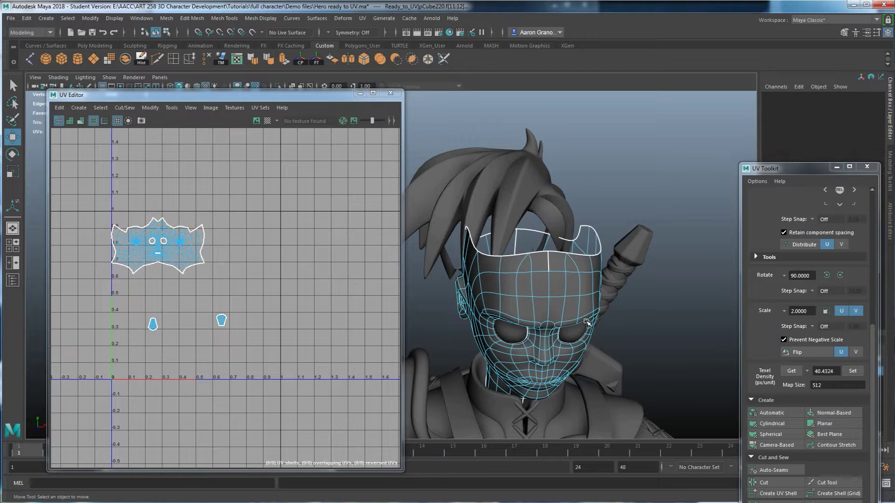
Step: Return to object selection and reset the hair's translation so it sits back on the head
alt+drag(583, 275, 574, 254)
alt+middle_drag(466, 296, 518, 308)
alt+drag(552, 319, 522, 331)
right_drag(600, 260, 627, 237)
click(629, 192)
scroll(593, 256, down, 2)
alt+drag(591, 293, 569, 302)
click(533, 238)
drag(861, 103, 863, 117)
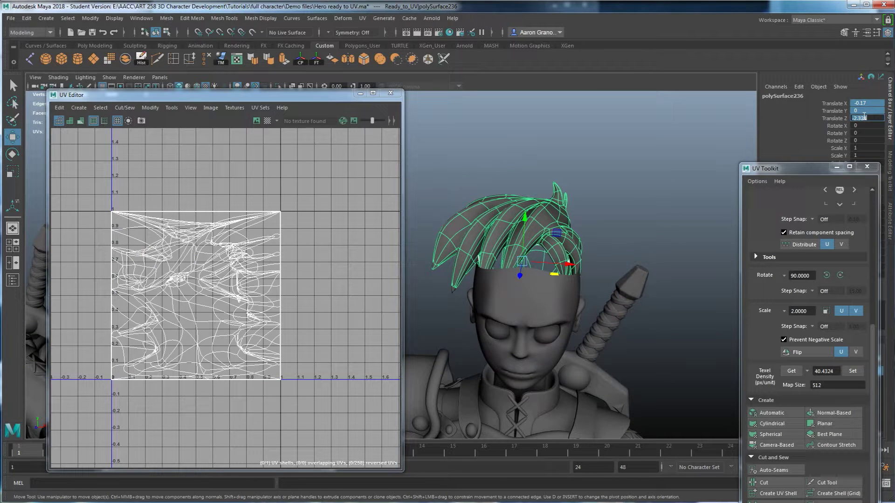
key(Return)
Step: Check from the side and front how the trimmed scalp edge sits beneath the hair
click(630, 232)
mouse_move(597, 302)
alt+mouse_down()
mouse_move(590, 247)
mouse_move(517, 251)
mouse_move(599, 225)
mouse_move(588, 308)
alt+mouse_up()
alt+right_drag(588, 308, 673, 310)
alt+middle_drag(673, 310, 625, 310)
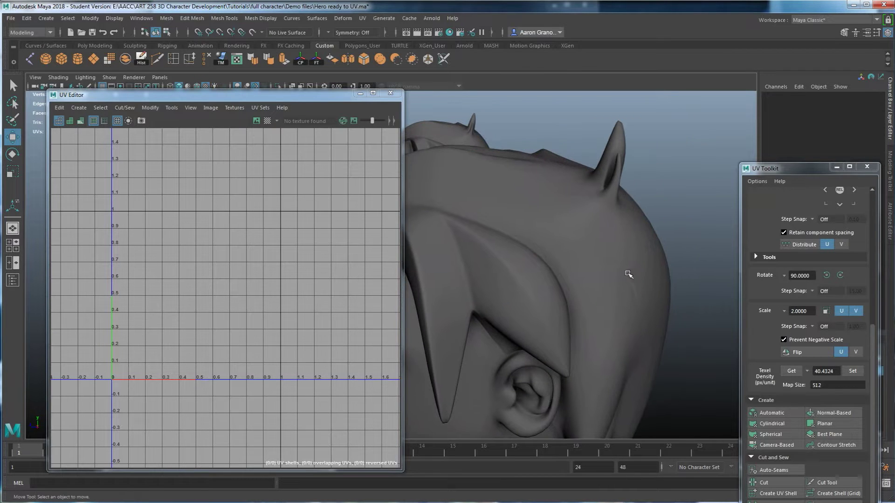
click(597, 255)
click(485, 375)
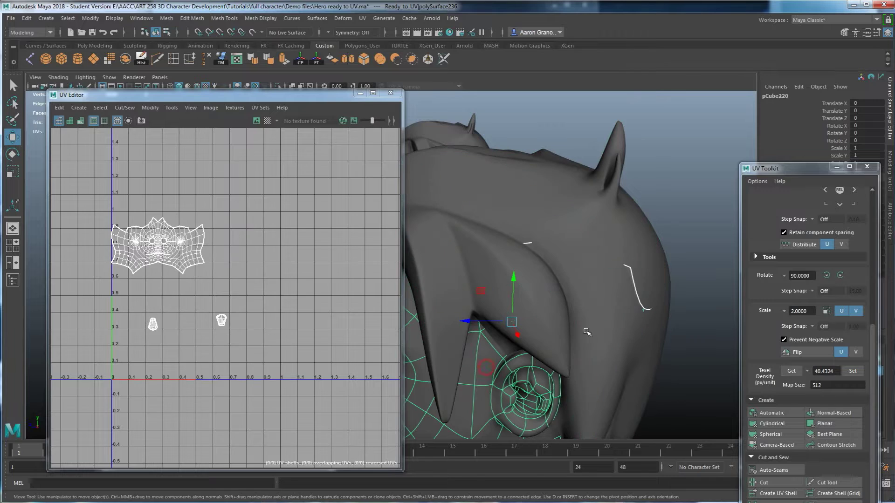
alt+right_drag(632, 302, 582, 315)
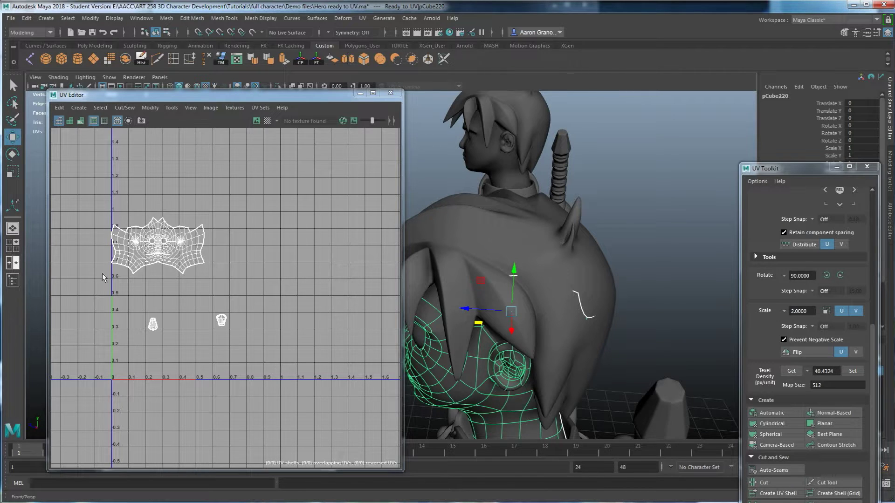
mouse_move(541, 310)
alt+mouse_down()
mouse_move(532, 307)
mouse_move(547, 296)
alt+mouse_up()
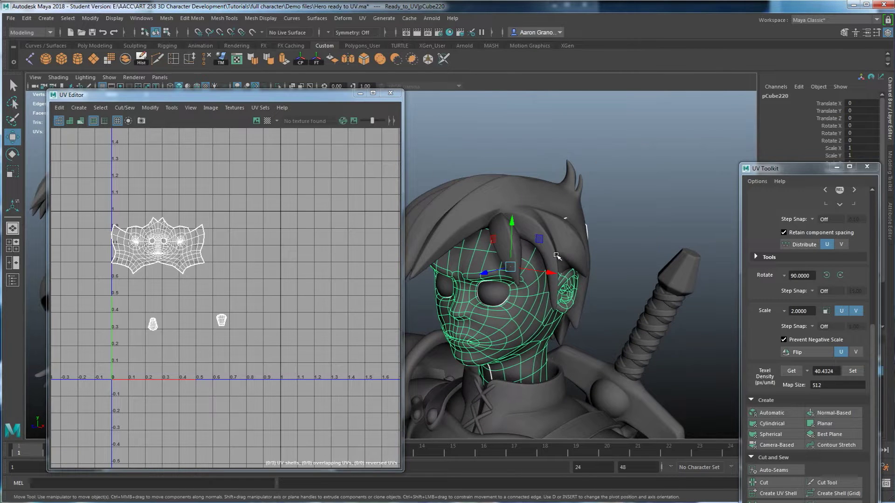
Step: Isolate the head and delete the three scalp faces on each side of its opening
alt+middle_drag(543, 288, 514, 304)
scroll(514, 303, up, 3)
key(ctrl+1)
alt+drag(547, 269, 545, 274)
right_drag(544, 257, 531, 288)
click(533, 288)
shift+click(562, 286)
shift+click(591, 289)
alt+drag(554, 249, 487, 266)
shift+click(456, 250)
shift+click(473, 251)
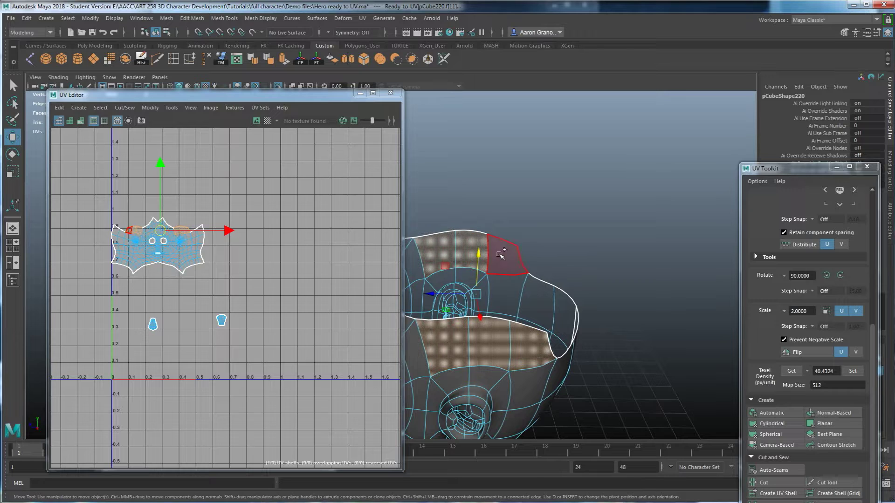
shift+click(502, 254)
click(529, 195)
Step: Select the hair mesh and activate the 3D Cut and Sew UV Tool on it
alt+drag(517, 298, 541, 308)
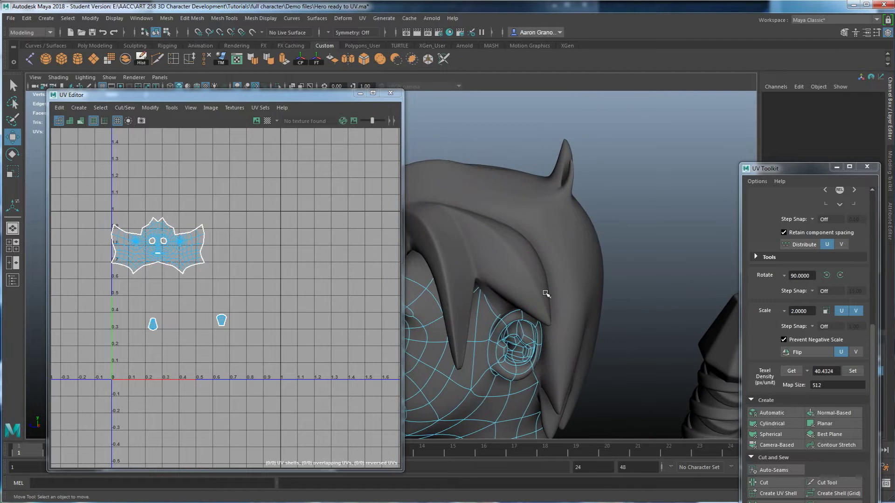
alt+drag(545, 294, 518, 278)
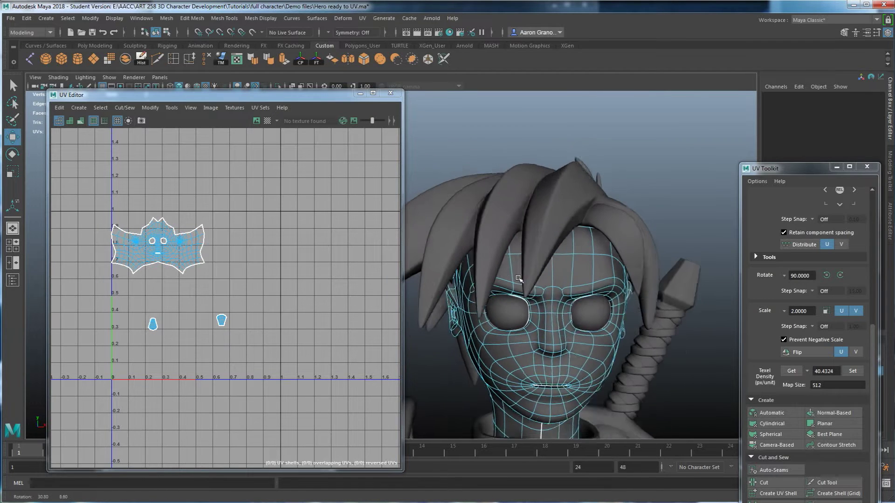
click(572, 176)
alt+drag(527, 220, 561, 229)
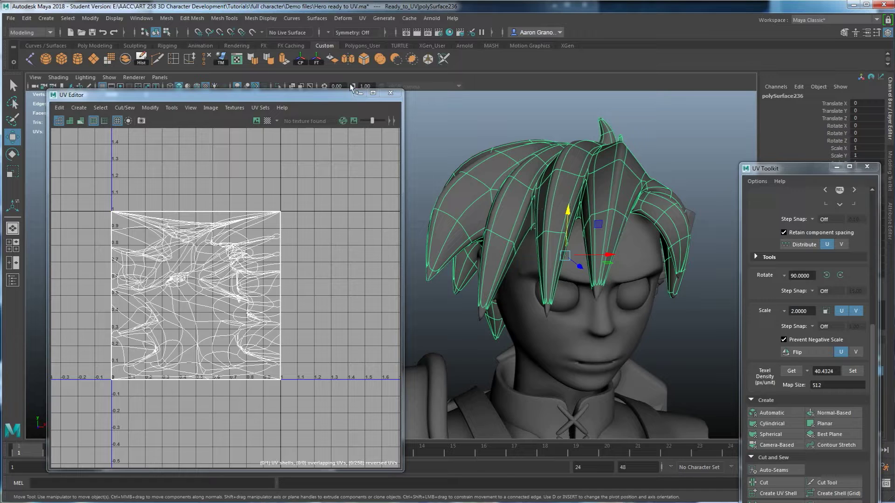
click(362, 18)
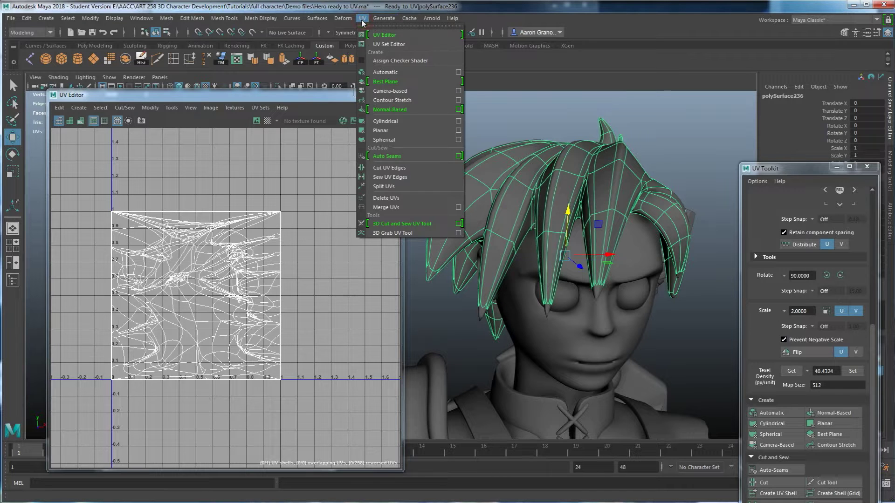
click(401, 223)
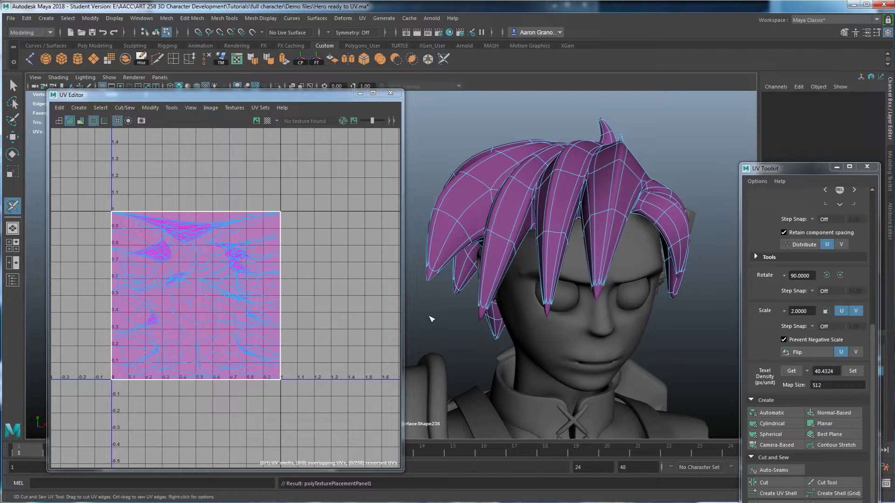
alt+drag(598, 274, 573, 327)
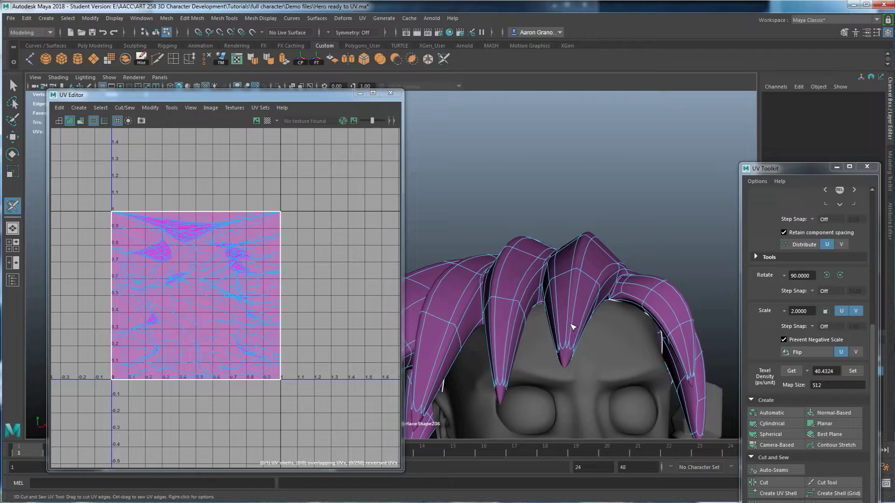
alt+drag(573, 327, 541, 301)
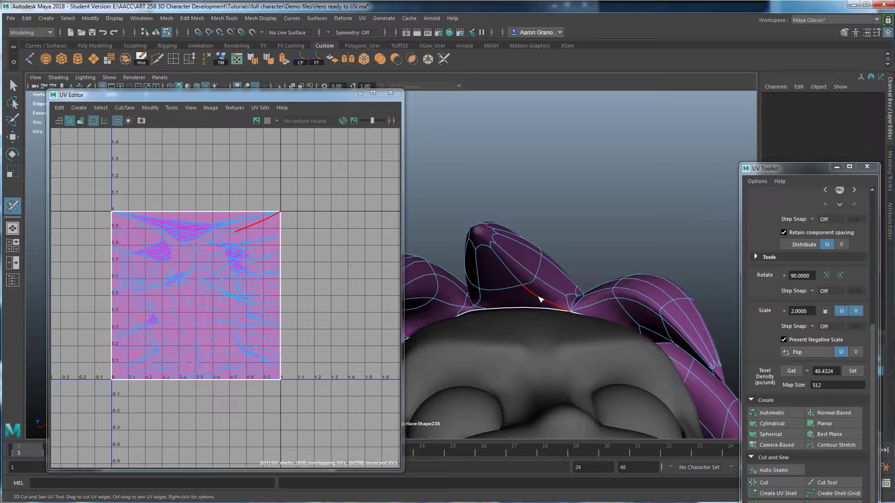
drag(530, 289, 508, 269)
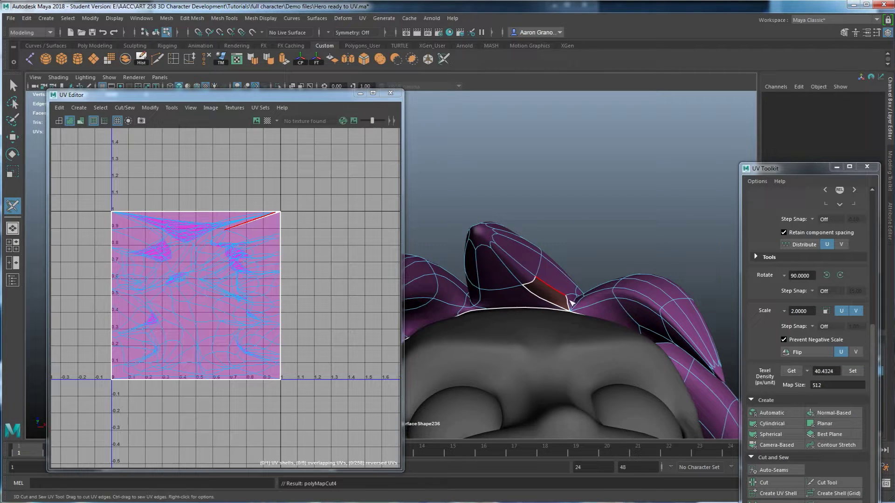
key(ctrl+z)
scroll(536, 306, up, 4)
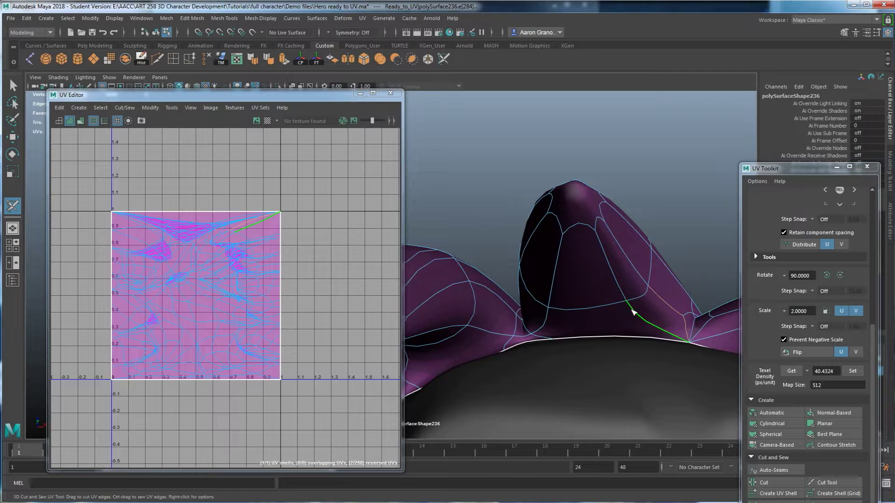
drag(631, 307, 621, 290)
key(ctrl+z)
key(ctrl+z)
Step: Cut a UV seam up the underside of the central front hair spike and across its tip, with smooth preview off
click(639, 313)
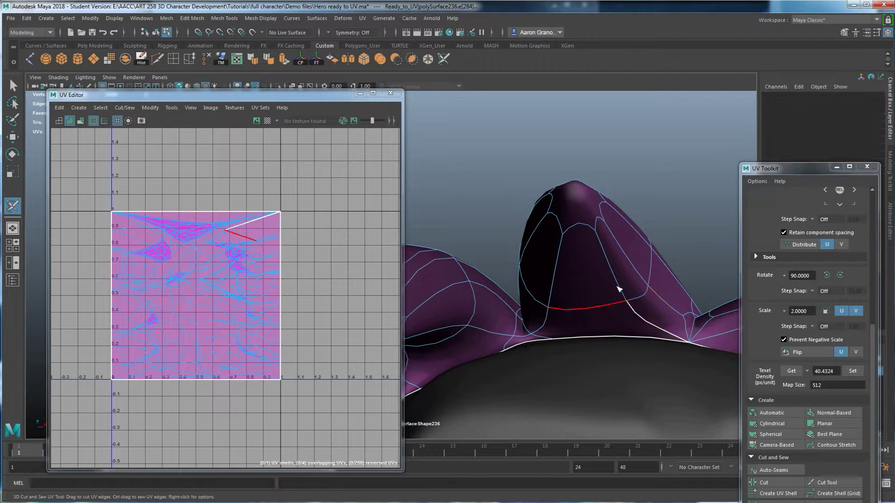
alt+drag(616, 284, 596, 283)
click(578, 267)
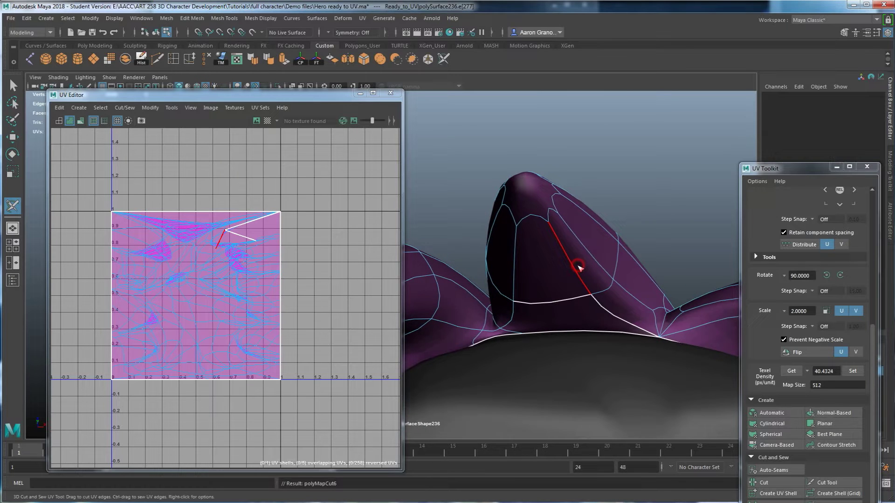
alt+drag(621, 238, 563, 298)
key(1)
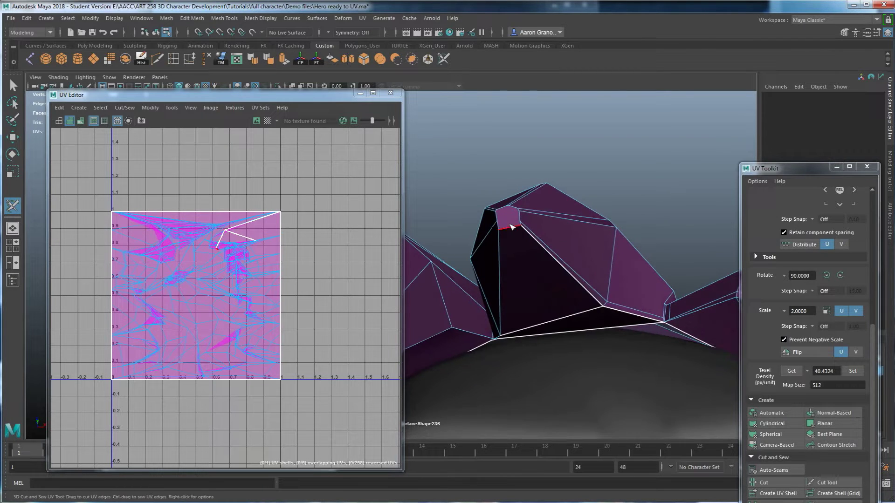
click(508, 240)
alt+drag(513, 230, 563, 292)
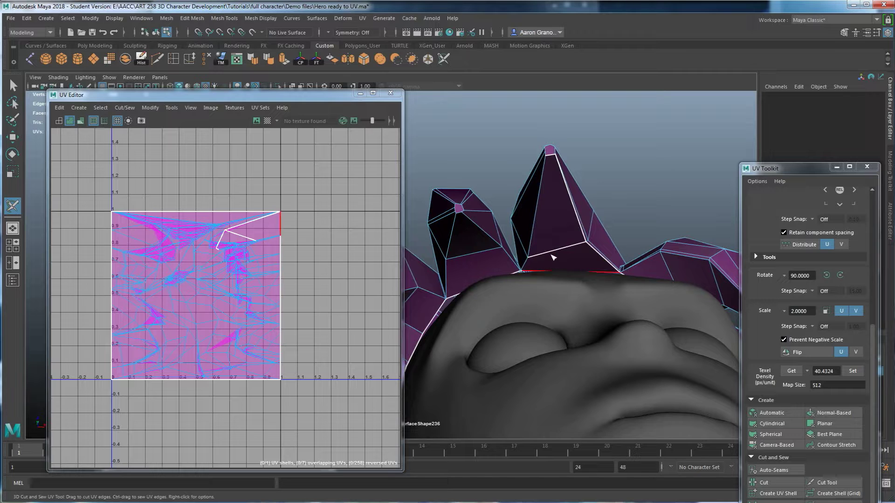
Step: Sew the stray cut edge running across the base of the central front spike's underside
ctrl+click(551, 251)
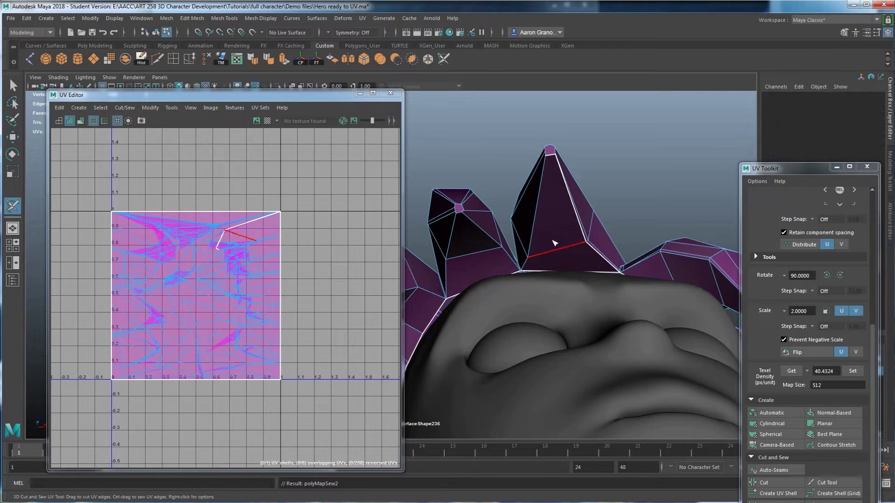
alt+drag(547, 242, 592, 255)
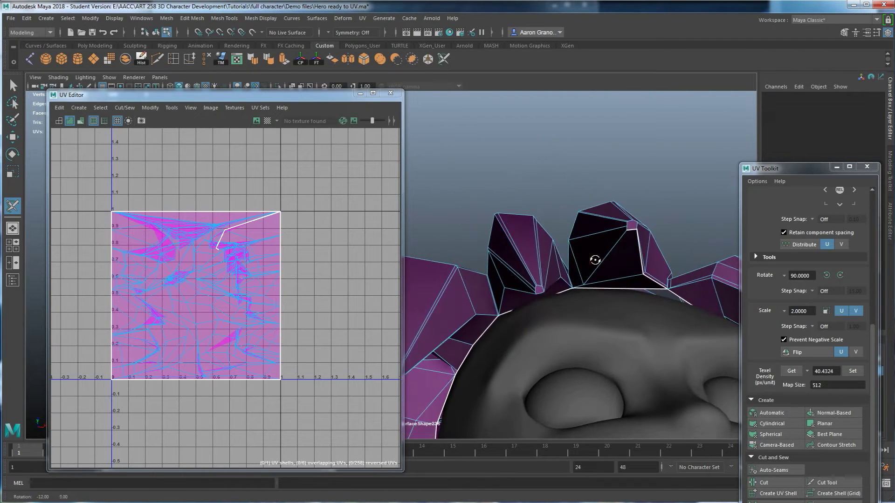
alt+drag(637, 300, 552, 294)
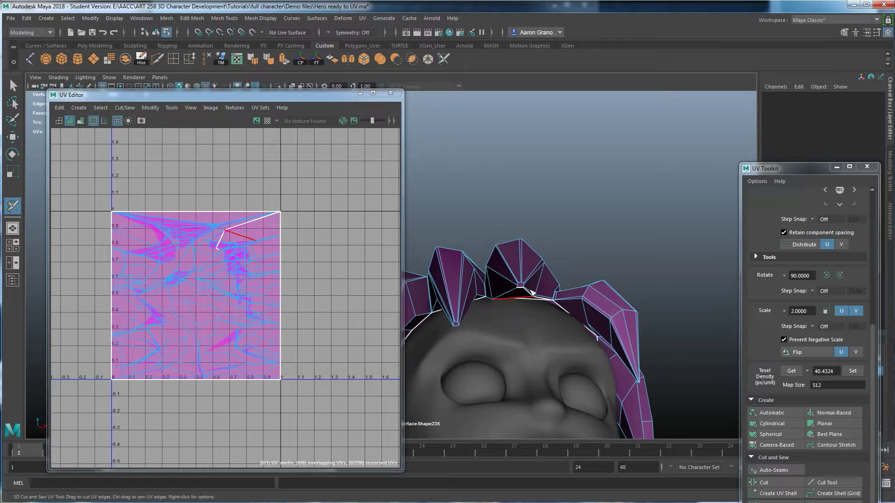
alt+drag(464, 253, 531, 283)
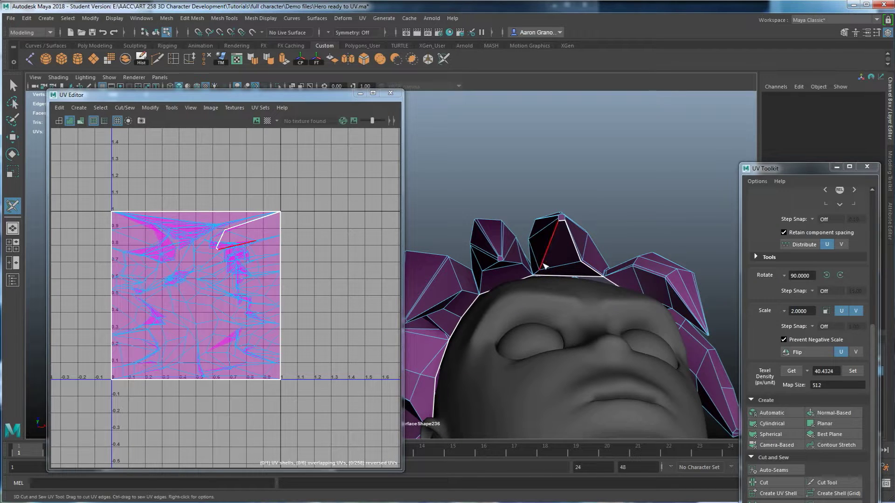
Step: Move the central front spike's UV seam to the opposite edge of its underside, sewing the first seam back together
alt+middle_drag(562, 267, 495, 296)
alt+right_drag(506, 306, 578, 313)
alt+middle_drag(578, 313, 501, 320)
alt+drag(483, 293, 513, 318)
alt+drag(574, 325, 563, 321)
ctrl+drag(550, 240, 565, 299)
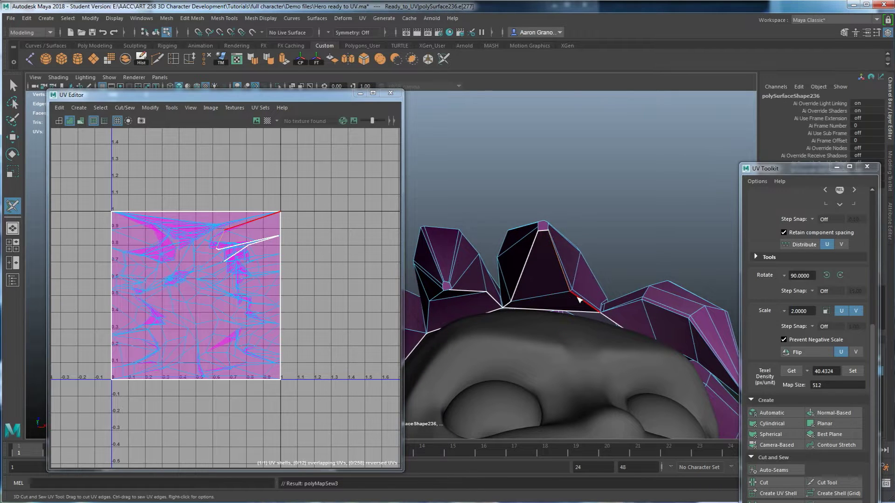
alt+drag(568, 336, 615, 318)
ctrl+click(573, 288)
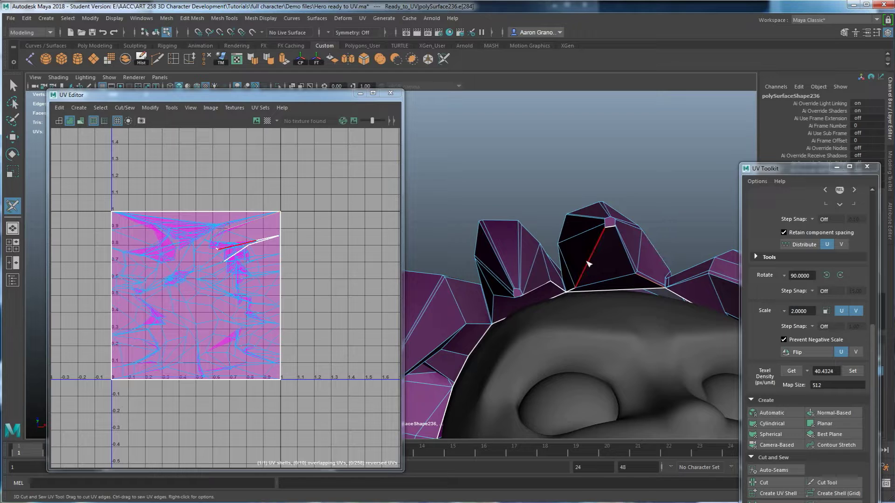
Step: Cut UV seams from the hairline to the tip on the undersides of the next two front spikes
alt+drag(563, 303, 594, 212)
click(588, 167)
alt+drag(541, 236, 552, 297)
click(553, 292)
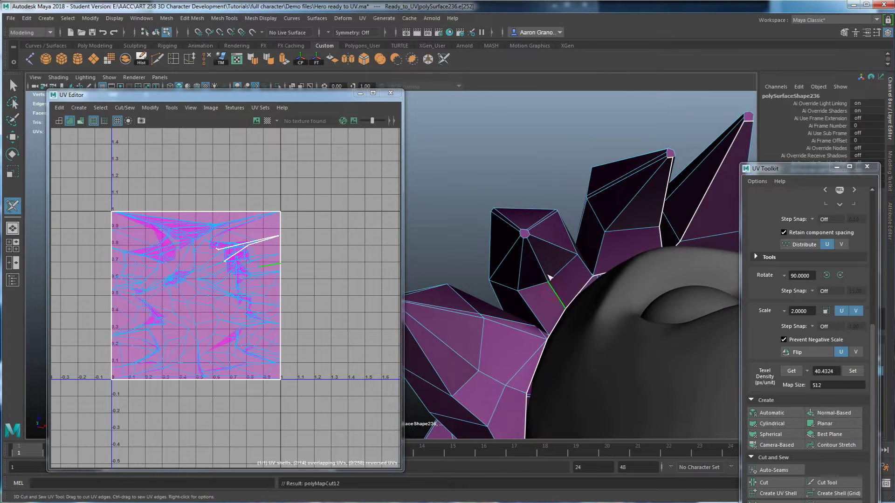
click(525, 239)
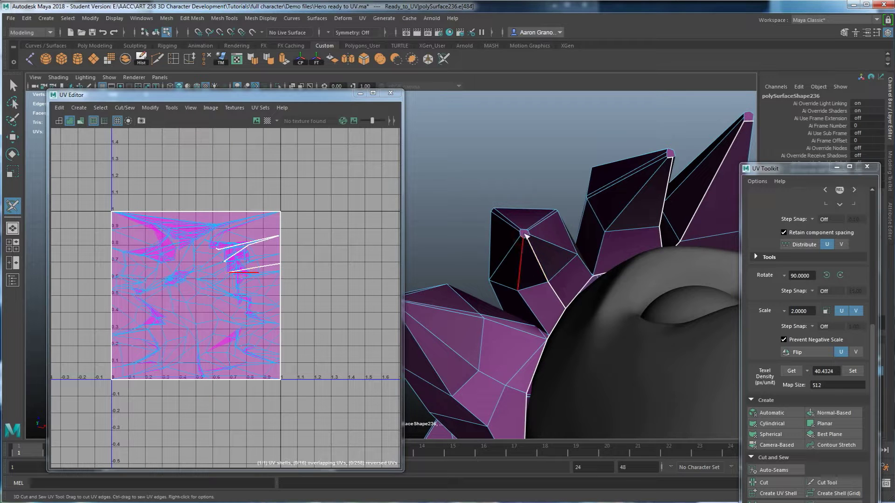
click(527, 239)
alt+drag(530, 265, 549, 283)
Step: Cut a UV seam from the hairline to the tip on the underside of the following wide spike
alt+middle_drag(543, 295, 584, 262)
click(579, 337)
click(550, 320)
click(524, 301)
Step: Examine the hair spikes from the front, above and side to find where the next seams belong
alt+drag(525, 303, 650, 344)
scroll(625, 286, down, 5)
alt+drag(607, 292, 584, 335)
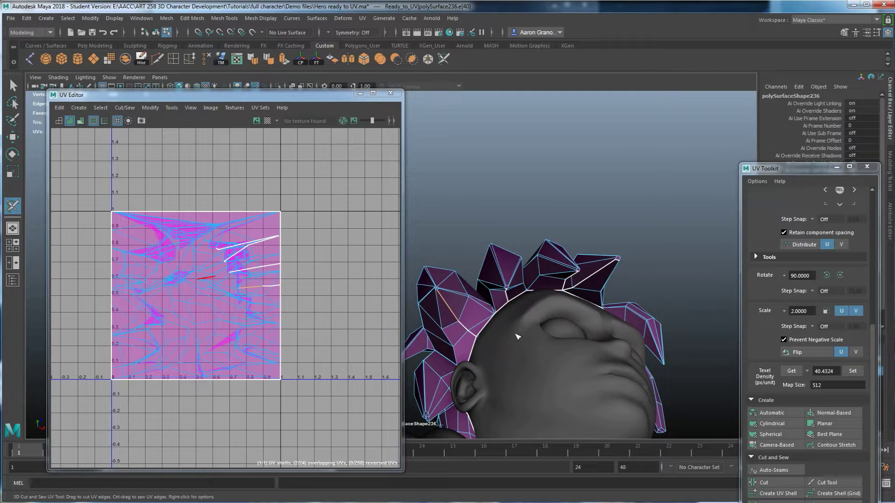
alt+drag(534, 325, 528, 321)
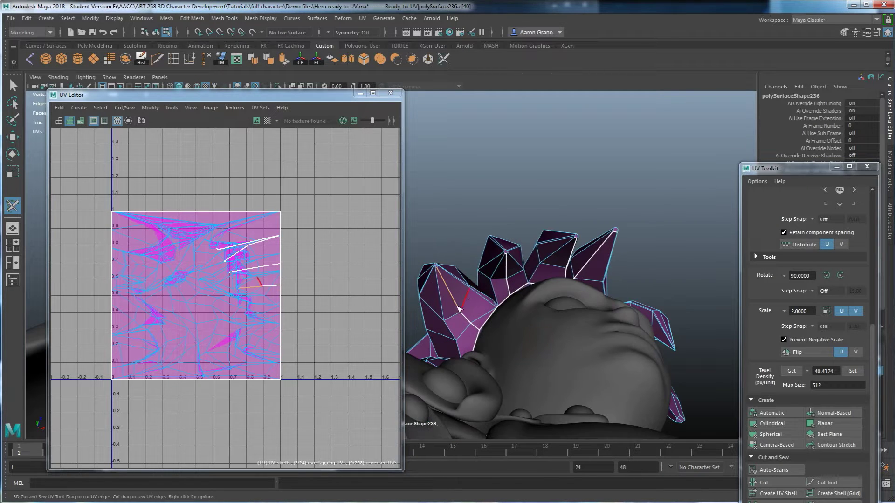
alt+drag(472, 312, 524, 323)
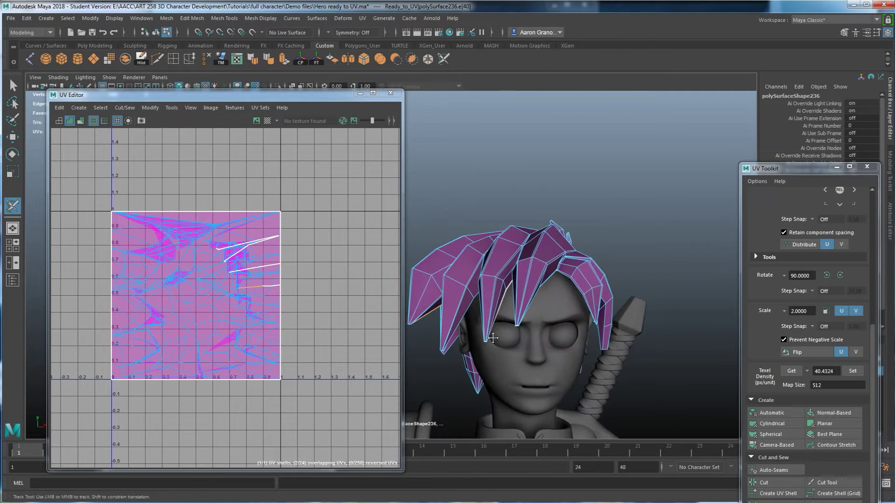
alt+middle_drag(481, 343, 538, 337)
scroll(579, 322, up, 5)
alt+drag(579, 322, 646, 285)
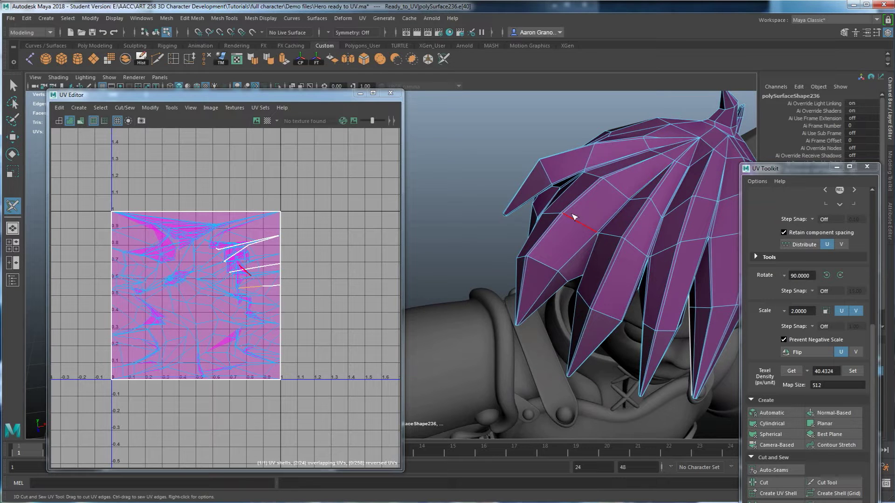
scroll(561, 236, down, 4)
alt+drag(561, 235, 625, 320)
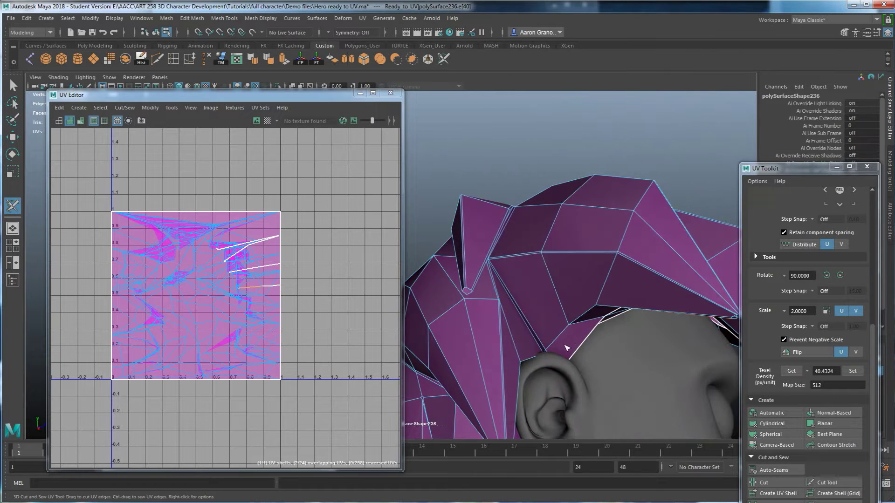
alt+drag(567, 348, 562, 353)
scroll(582, 264, down, 4)
Step: Return to object selection on the hair and reactivate the 3D Cut and Sew UV Tool
key(w)
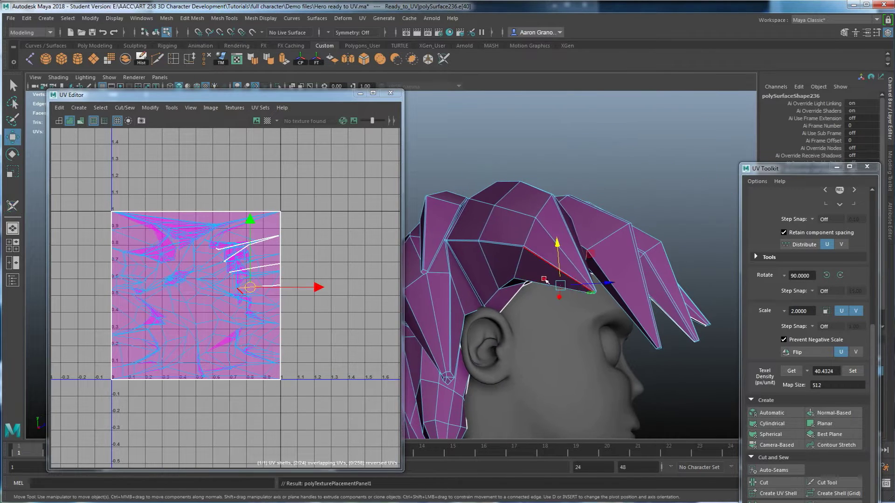
alt+drag(555, 286, 518, 213)
right_drag(518, 213, 541, 200)
alt+middle_drag(539, 236, 582, 224)
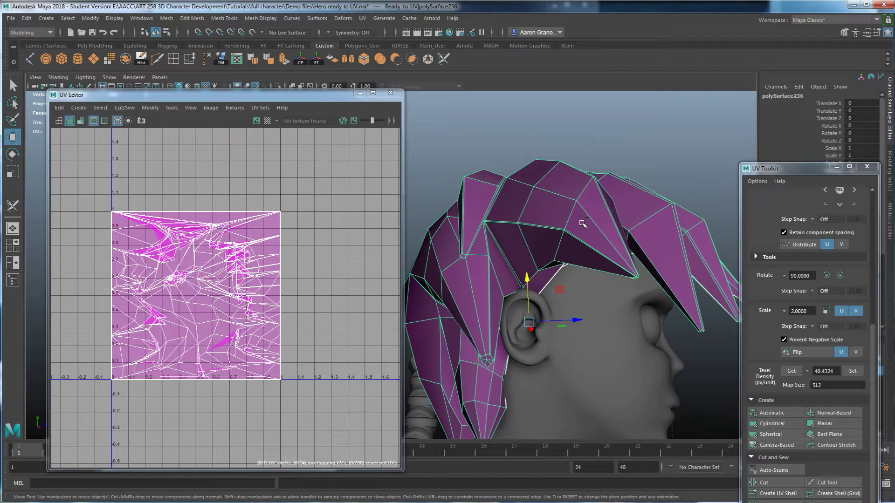
alt+drag(582, 224, 468, 216)
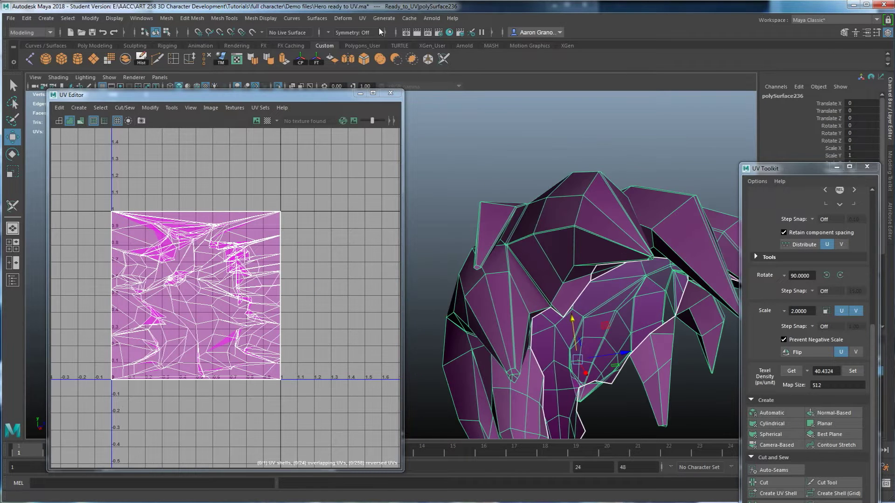
click(362, 18)
click(384, 225)
Step: Cut the UV edges at the base of the side spike above the ear, where it meets the neighbouring strand
scroll(590, 353, up, 4)
alt+drag(599, 352, 582, 328)
click(651, 344)
alt+drag(645, 342, 617, 336)
scroll(614, 332, up, 2)
alt+middle_drag(614, 326, 588, 283)
scroll(627, 300, up, 2)
alt+drag(627, 300, 664, 303)
alt+middle_drag(664, 303, 586, 357)
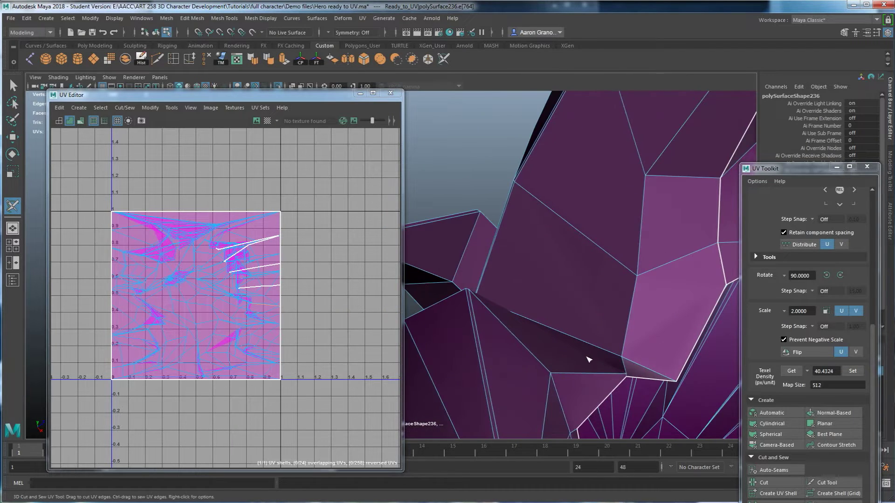
alt+drag(620, 373, 575, 387)
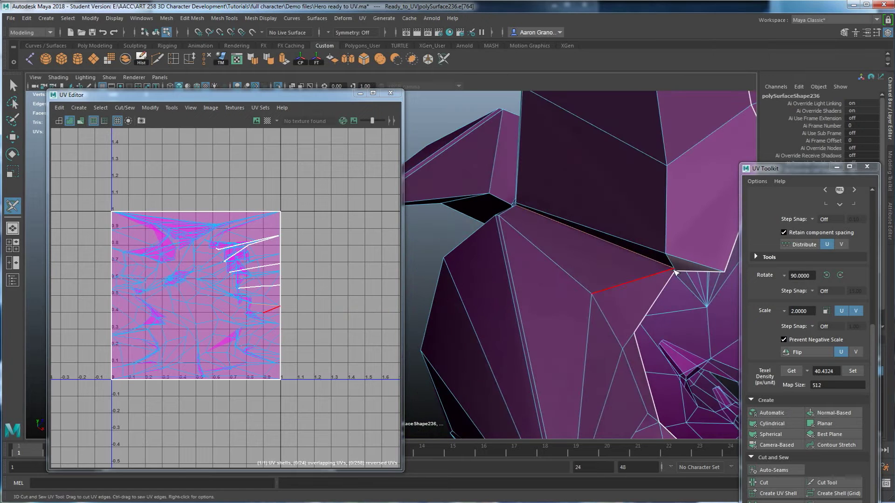
alt+drag(680, 282, 649, 302)
alt+middle_drag(649, 301, 593, 305)
alt+drag(593, 306, 651, 206)
click(652, 196)
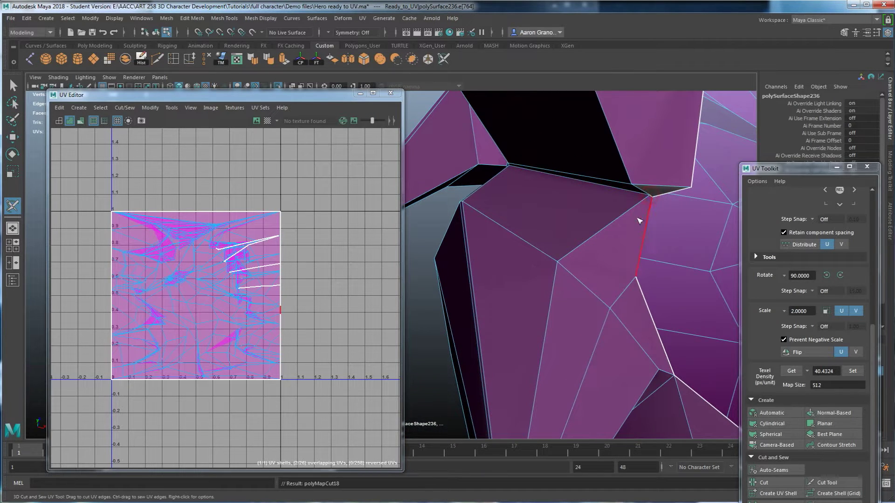
click(637, 193)
Step: Continue the side spike's UV seam along its inner edge and cut around its small tip
alt+middle_drag(652, 201, 561, 190)
alt+drag(561, 189, 645, 270)
alt+middle_drag(645, 270, 607, 306)
alt+drag(608, 306, 515, 233)
alt+middle_drag(516, 233, 533, 258)
alt+drag(533, 258, 495, 240)
scroll(561, 233, up, 3)
alt+middle_drag(561, 234, 517, 266)
alt+drag(518, 266, 498, 303)
alt+middle_drag(498, 303, 514, 302)
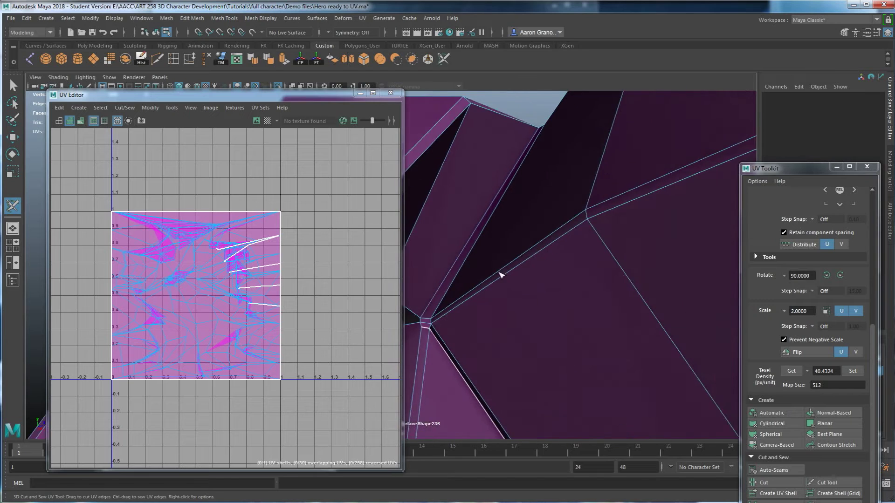
drag(509, 310, 510, 303)
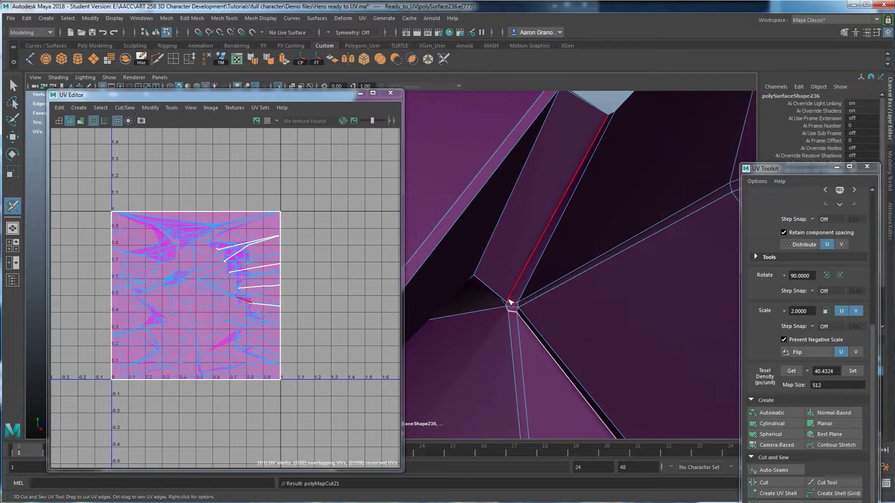
Step: Undo the last edge cut and recut the UV edges at the corner where the side spike meets the neighbouring strand
key(ctrl+z)
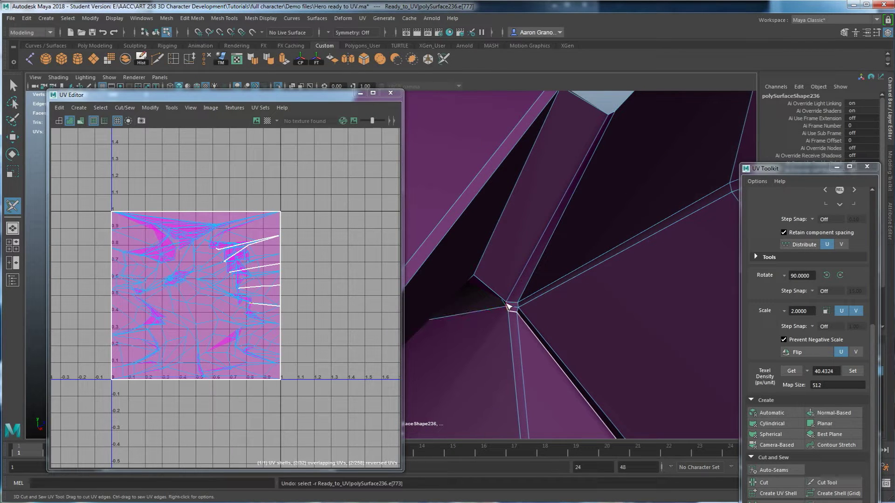
click(507, 304)
click(515, 288)
scroll(524, 312, down, 6)
alt+drag(524, 311, 515, 163)
alt+middle_drag(515, 163, 538, 366)
Step: Cut the remaining UV edges around the side spike's base and along its side, separating it into its own UV shell
alt+drag(507, 193, 577, 290)
click(524, 229)
alt+drag(502, 358, 478, 335)
alt+drag(512, 302, 455, 261)
click(479, 191)
scroll(455, 262, up, 5)
alt+middle_drag(491, 274, 489, 214)
click(473, 182)
Step: Examine the separated spike and surrounding hair from several sides, switching the UV shell shading between wireframe, two-colour and multi-colour
mouse_move(475, 180)
alt+mouse_down()
mouse_move(523, 252)
mouse_move(513, 255)
alt+mouse_up()
alt+right_drag(616, 306, 581, 323)
alt+drag(580, 323, 533, 327)
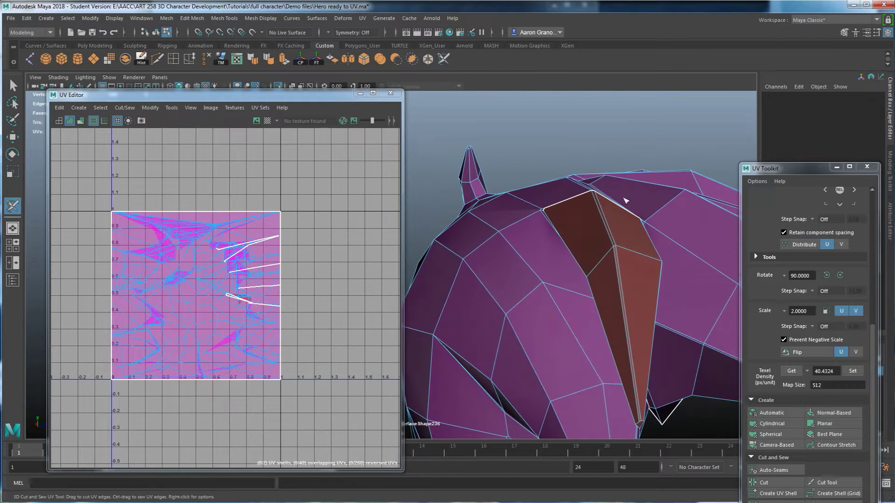
alt+drag(629, 262, 544, 282)
alt+right_drag(543, 281, 599, 260)
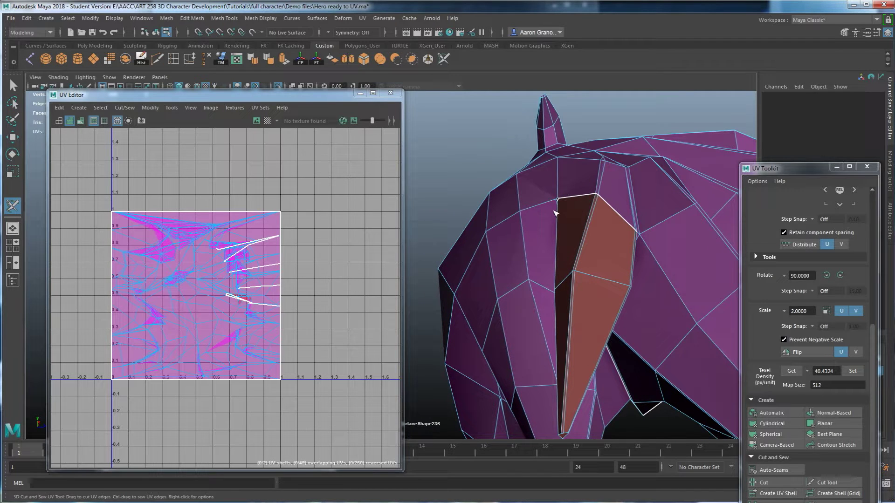
alt+drag(529, 355, 563, 225)
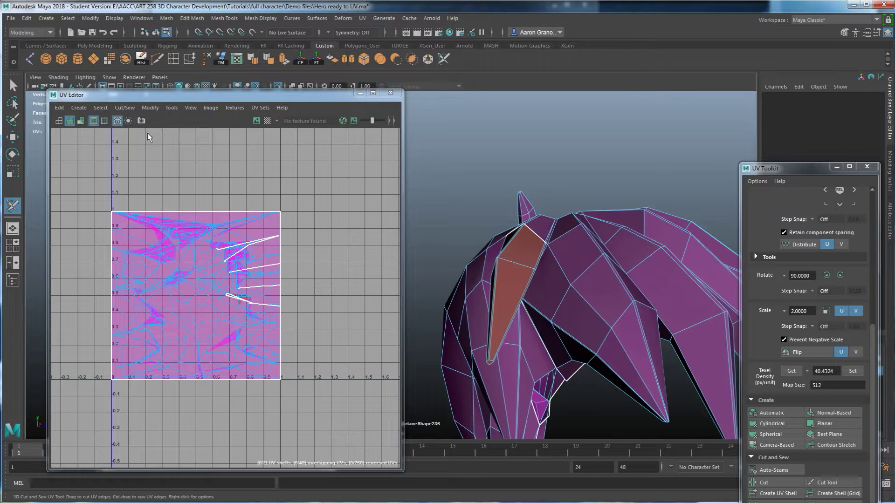
click(70, 122)
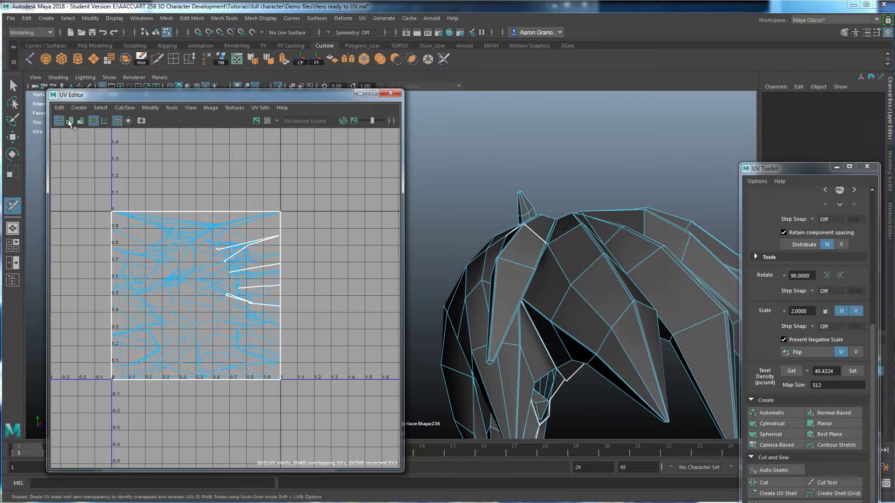
click(70, 122)
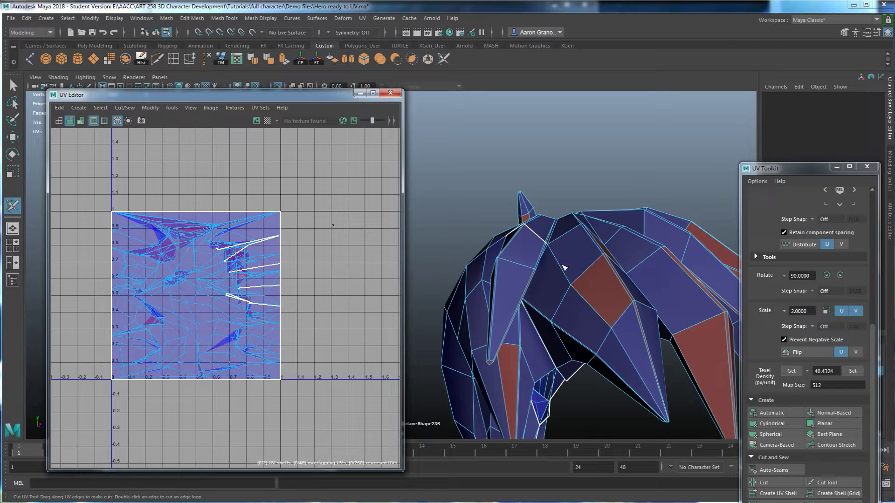
alt+drag(562, 310, 563, 310)
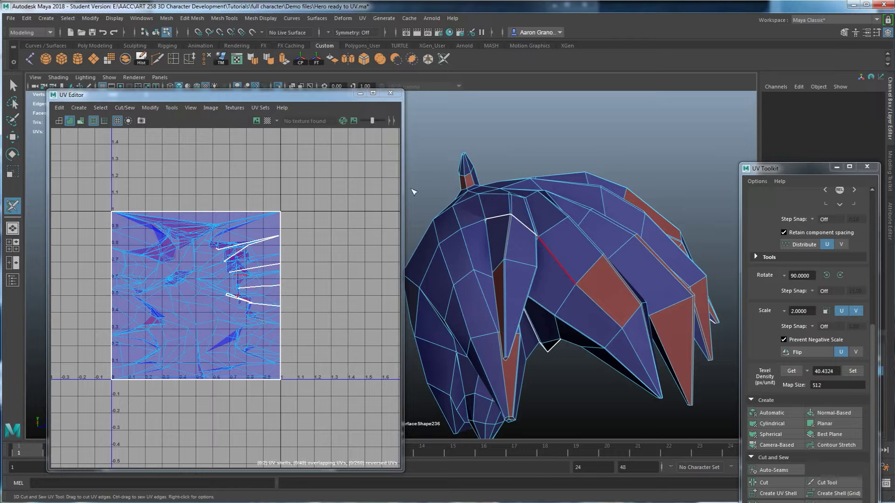
click(71, 122)
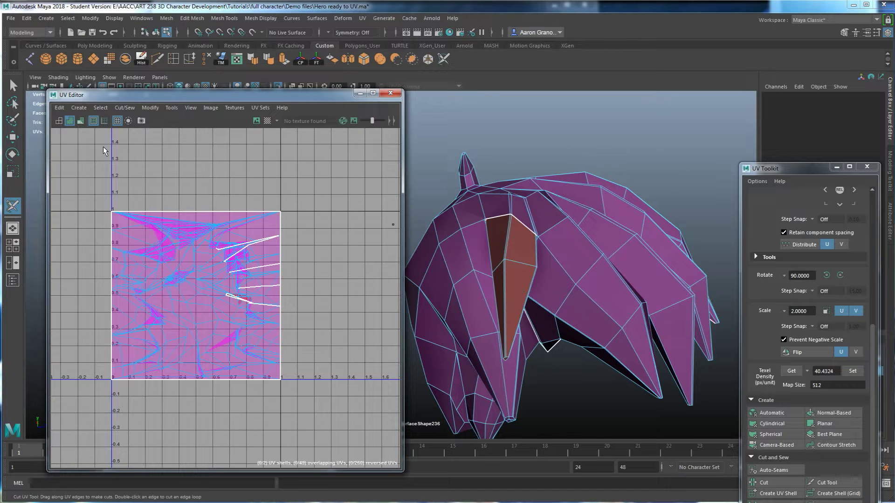
click(71, 123)
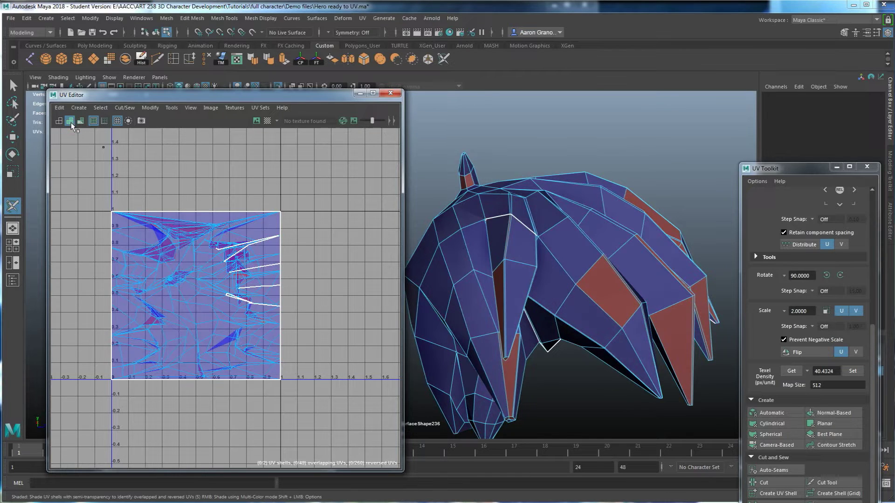
click(71, 123)
Step: Cut the next UV edges along the underside of the hair spikes beside the scalp seam
mouse_move(451, 242)
alt+mouse_down()
mouse_move(615, 318)
mouse_move(499, 258)
mouse_move(489, 270)
alt+mouse_up()
alt+drag(508, 194, 516, 337)
mouse_move(542, 266)
alt+mouse_down()
mouse_move(553, 313)
mouse_move(565, 311)
mouse_move(510, 280)
mouse_move(490, 322)
mouse_move(555, 250)
mouse_move(553, 259)
alt+mouse_up()
click(515, 274)
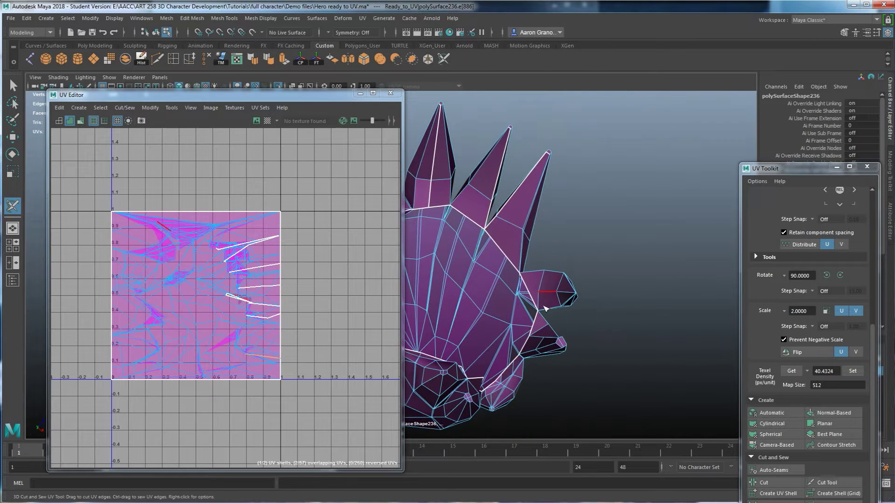
Step: Cut UV seams from the scalp seam along the undersides of the next two side spikes to their tips
scroll(571, 314, up, 5)
scroll(570, 314, up, 4)
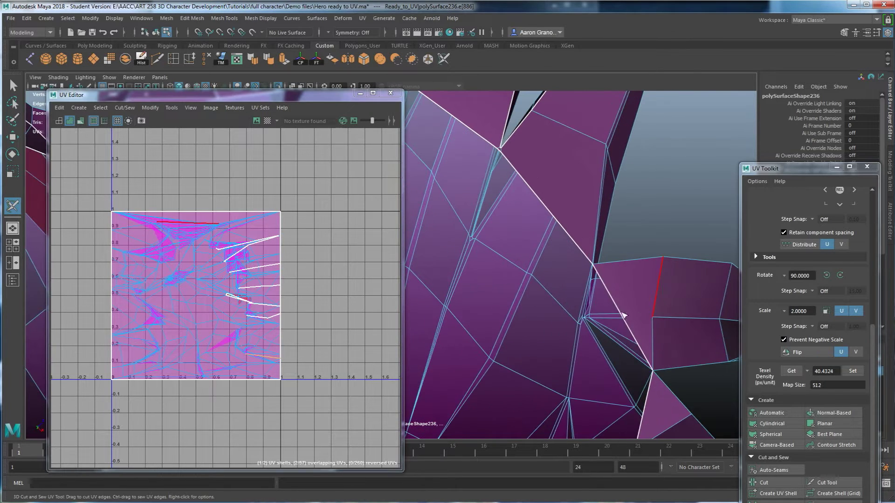
alt+drag(635, 312, 559, 351)
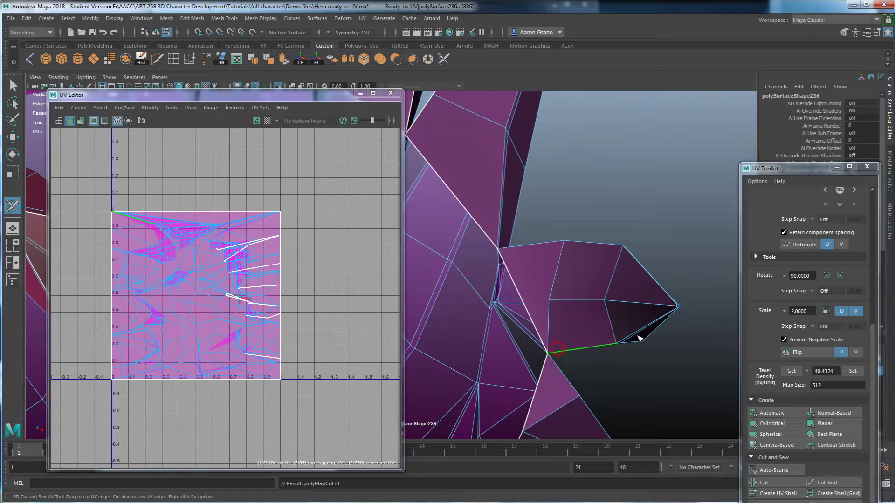
click(629, 333)
alt+drag(613, 331, 575, 312)
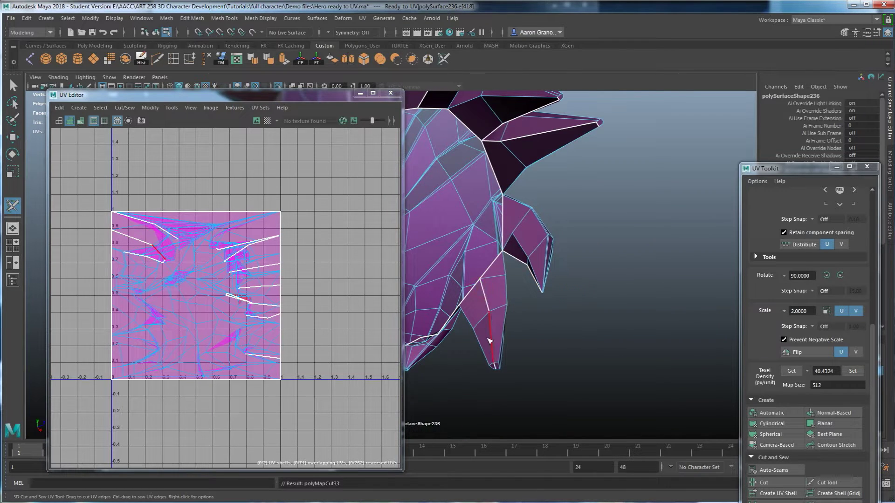
Step: Examine the hair from the side and above for spikes that still need UV seams
alt+right_drag(489, 341, 473, 262)
alt+middle_drag(473, 262, 567, 262)
alt+drag(541, 261, 515, 352)
scroll(524, 287, up, 4)
alt+drag(523, 287, 503, 260)
scroll(509, 300, up, 3)
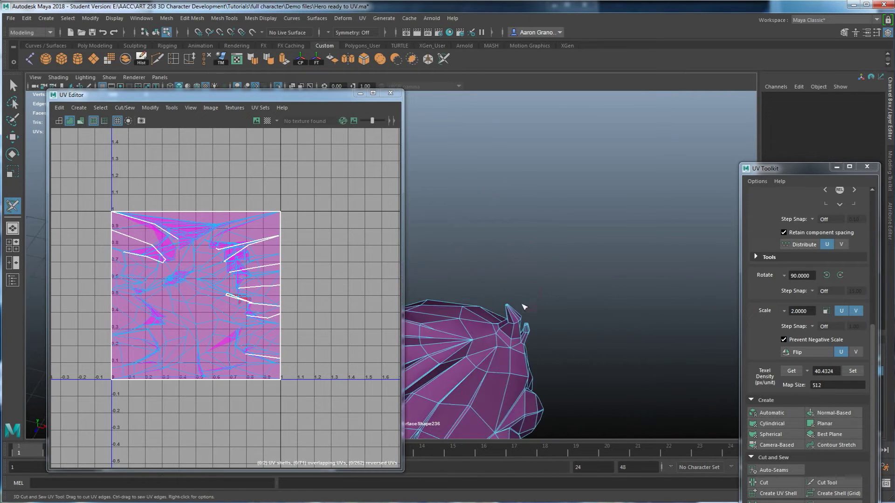
alt+drag(515, 339, 503, 220)
key(w)
right_drag(517, 212, 536, 202)
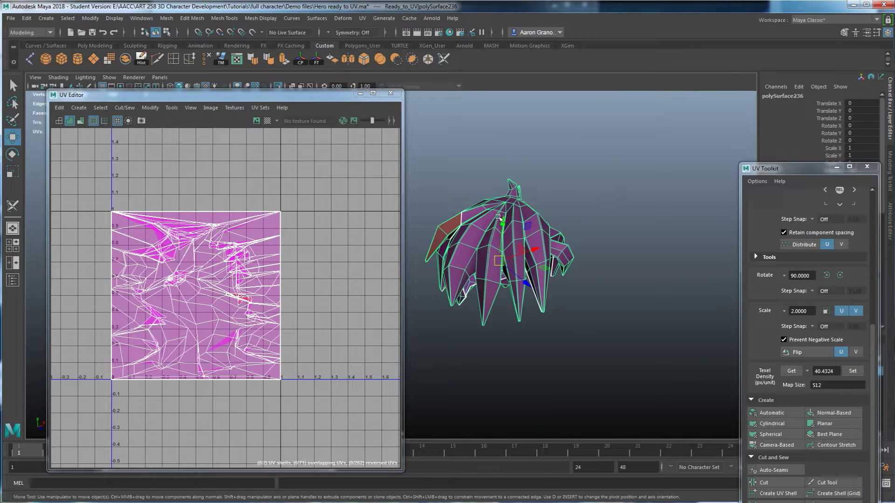
click(617, 202)
click(512, 245)
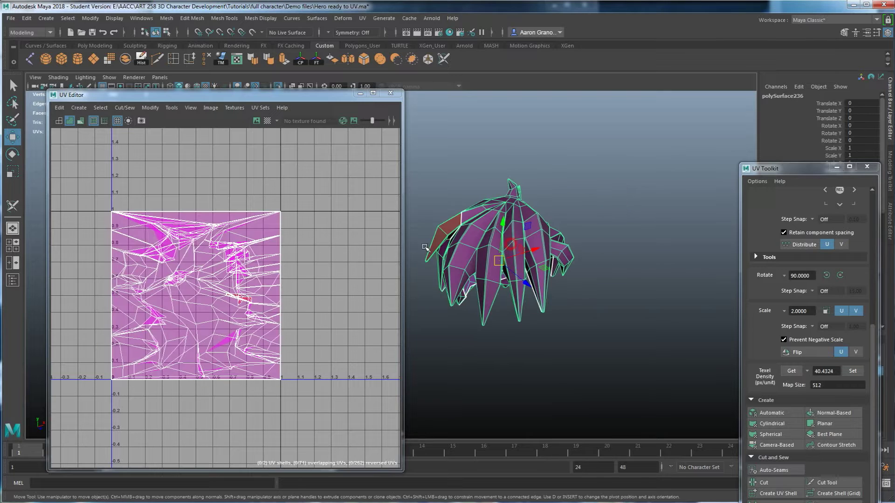
click(363, 19)
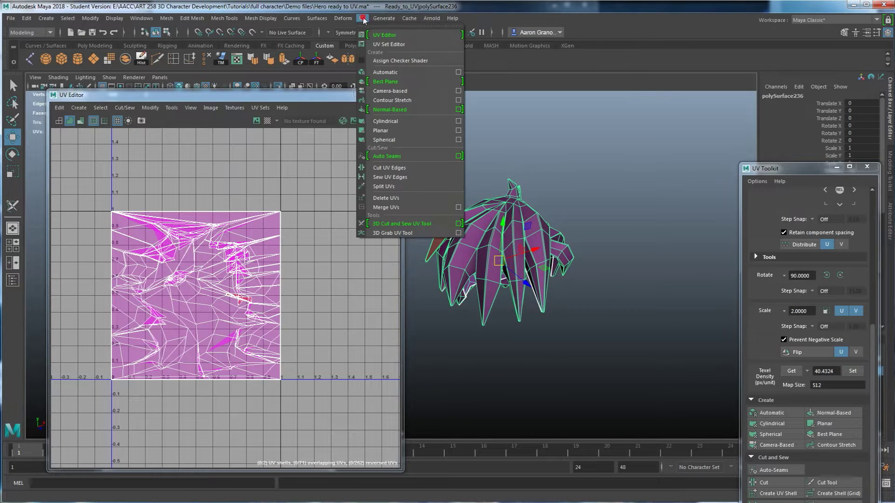
click(441, 223)
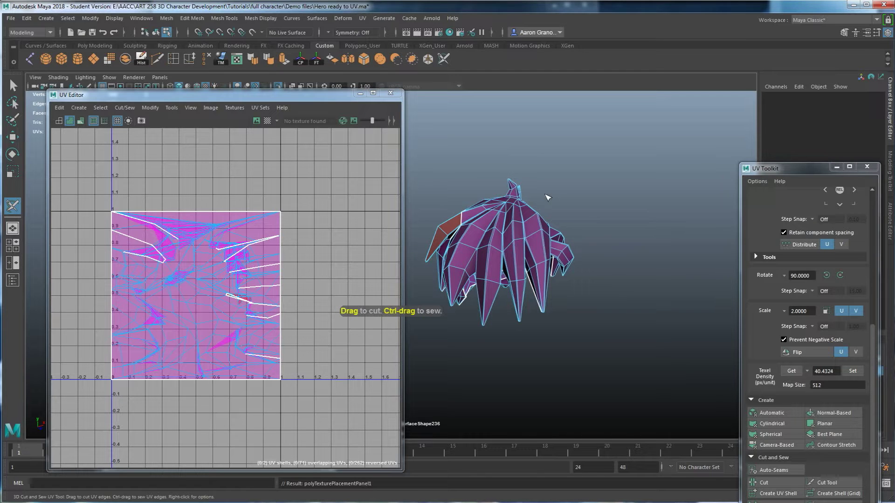
key(w)
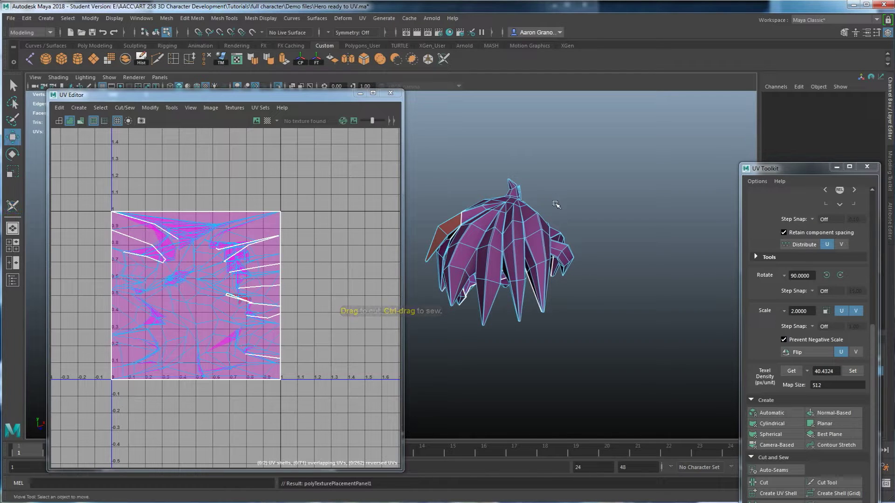
key(e)
key(r)
key(w)
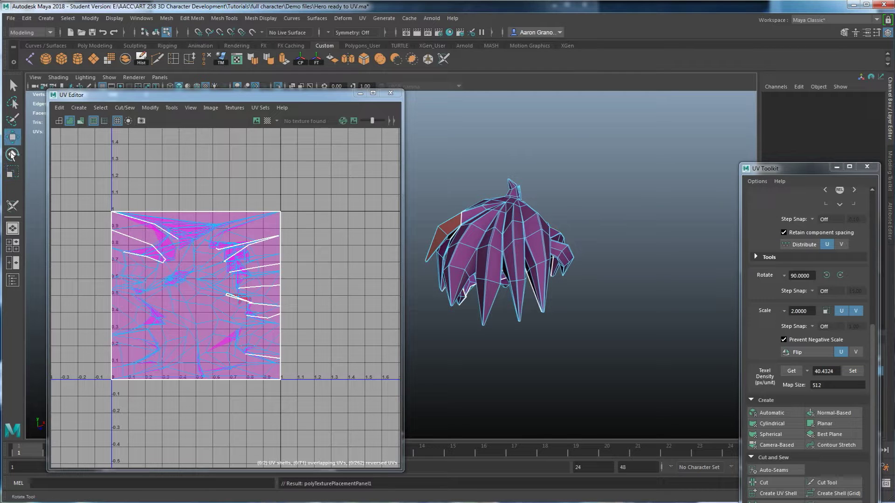
Step: Select the whole hair mesh in object mode and unfold its UVs
right_drag(526, 219, 517, 190)
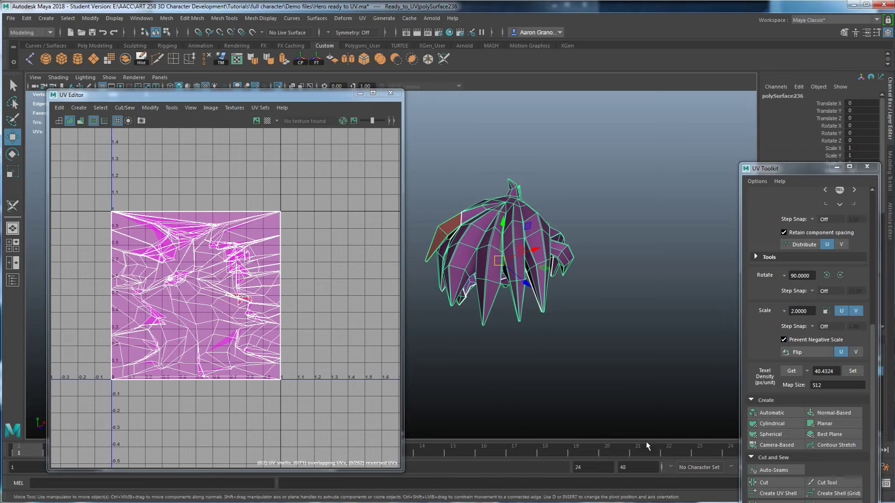
drag(800, 170, 798, 69)
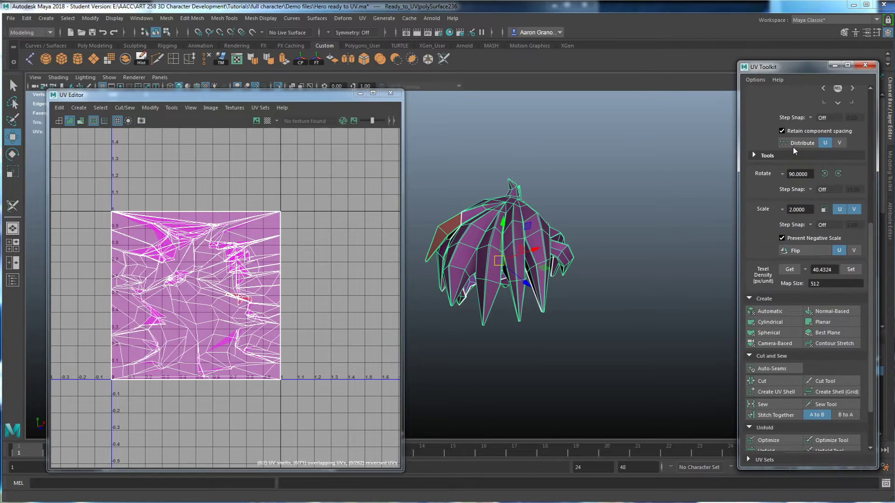
scroll(765, 424, down, 3)
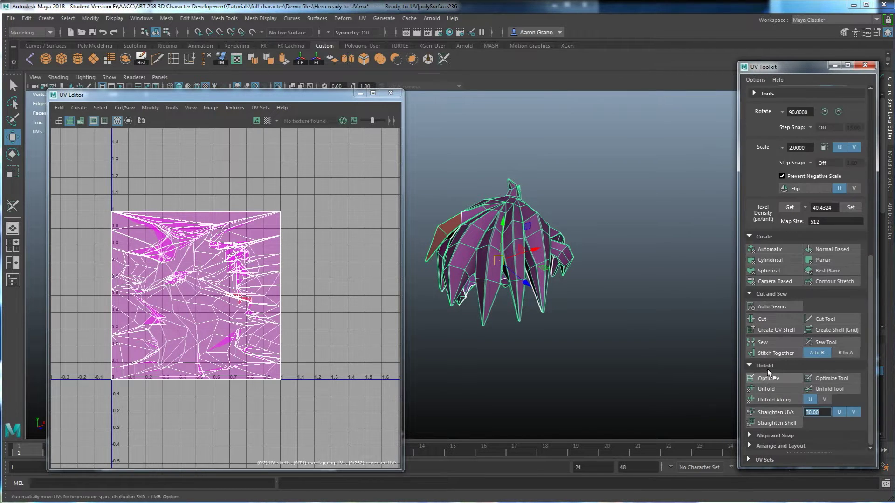
click(766, 390)
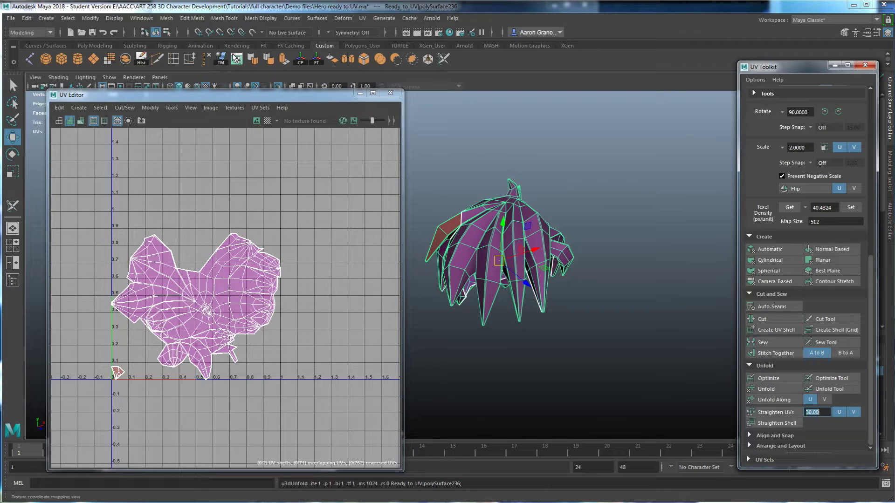
Step: Show the checker pattern on the hair mesh and examine its distortion around the tuft at the crown
click(256, 119)
scroll(510, 305, up, 3)
alt+drag(510, 305, 444, 259)
scroll(515, 290, up, 3)
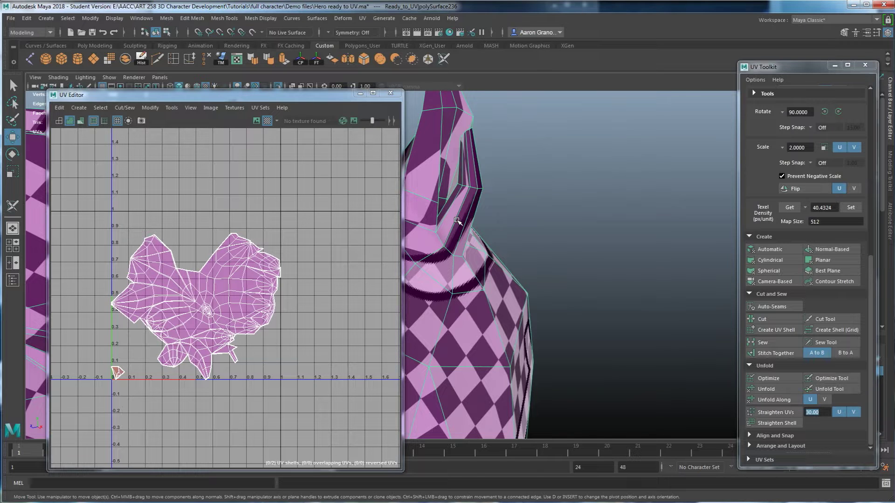
scroll(263, 218, up, 10)
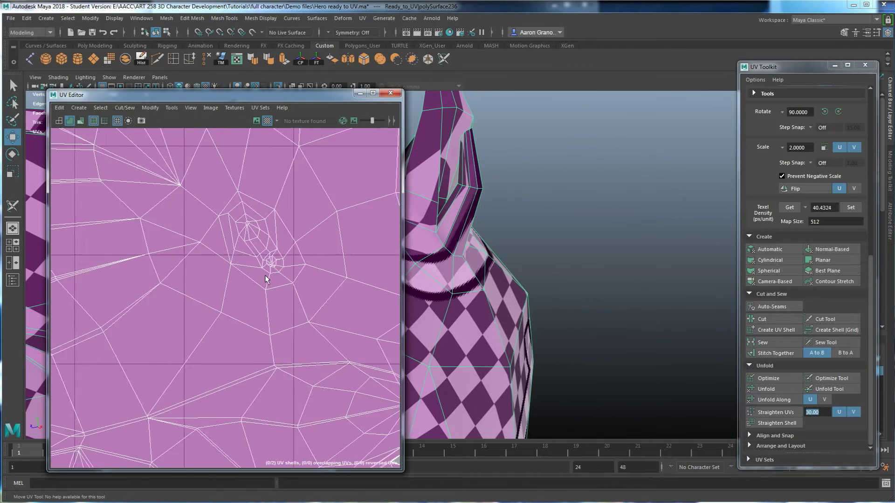
alt+drag(446, 212, 520, 241)
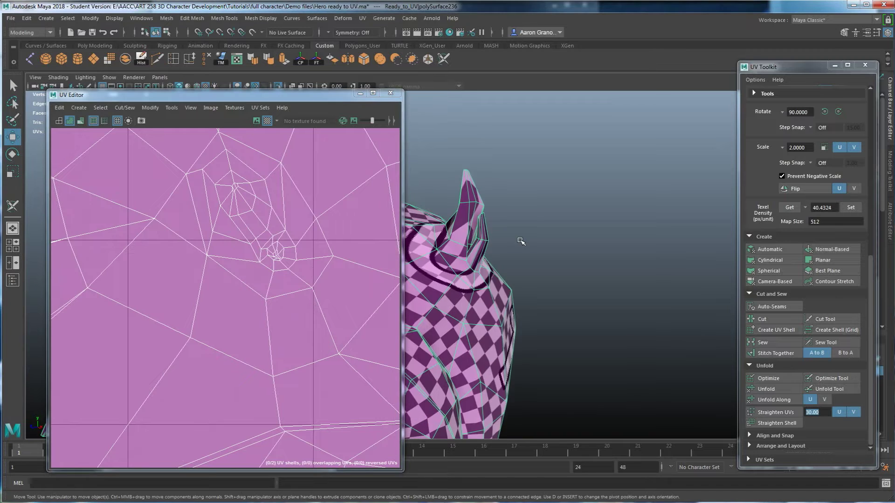
alt+drag(481, 262, 573, 266)
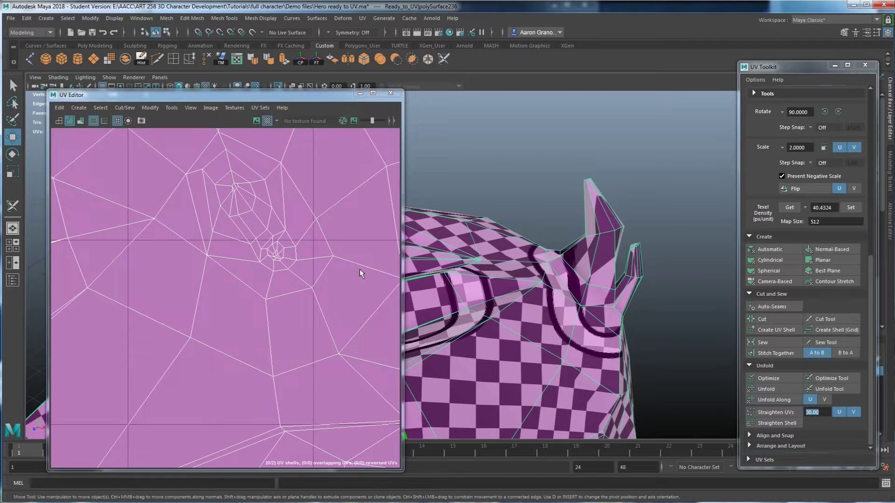
scroll(587, 296, down, 3)
alt+drag(587, 296, 643, 310)
alt+middle_drag(643, 310, 594, 302)
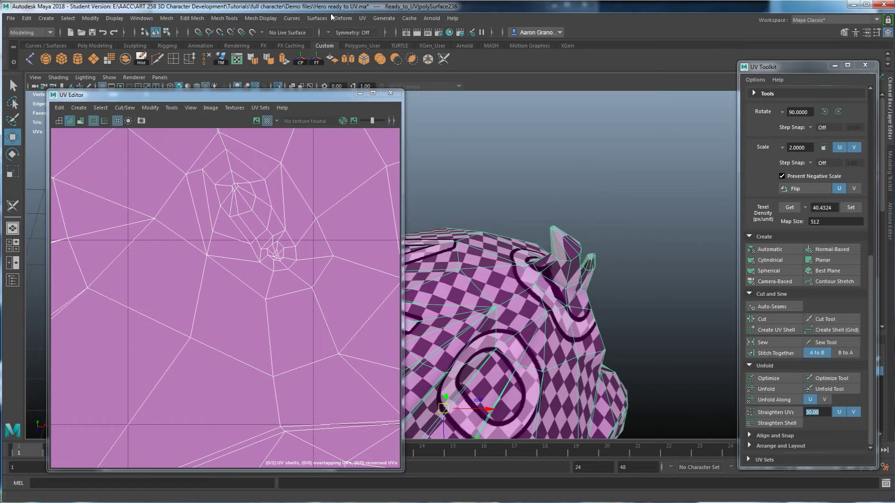
Step: Activate the 3D Cut and Sew UV Tool and cut the first edges around the base of the hair tuft
click(362, 19)
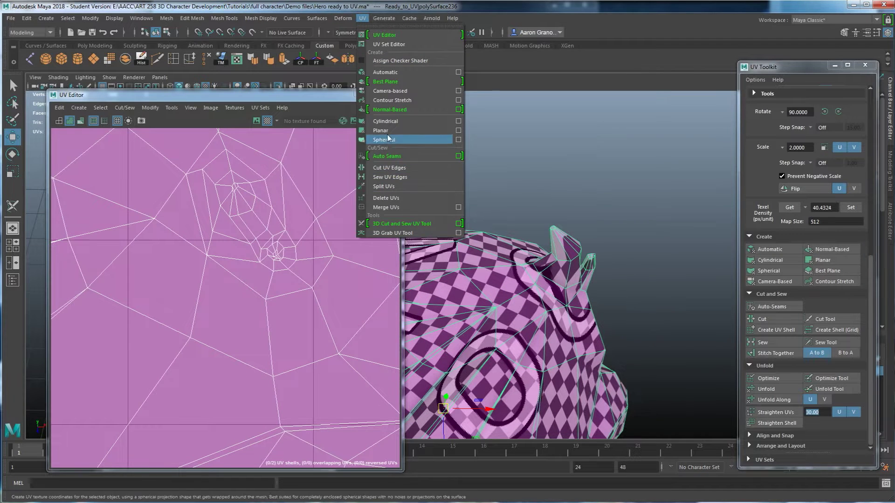
click(396, 224)
alt+drag(568, 285, 539, 296)
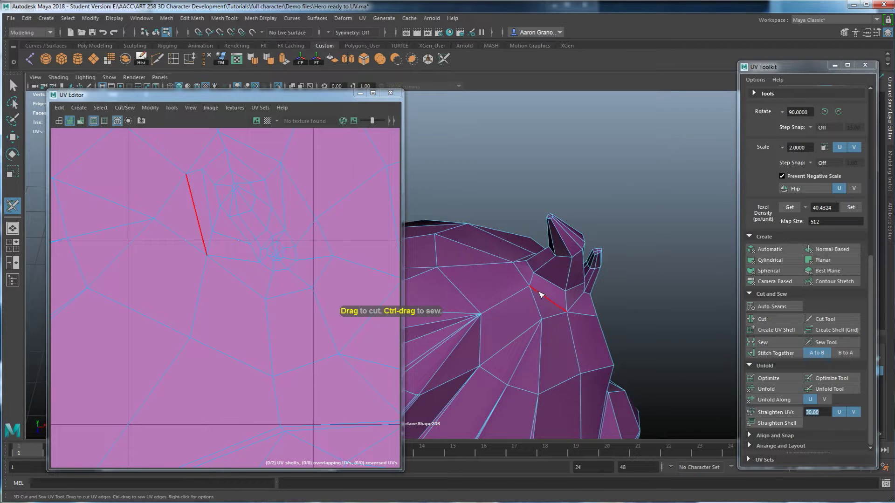
click(530, 284)
drag(523, 277, 558, 311)
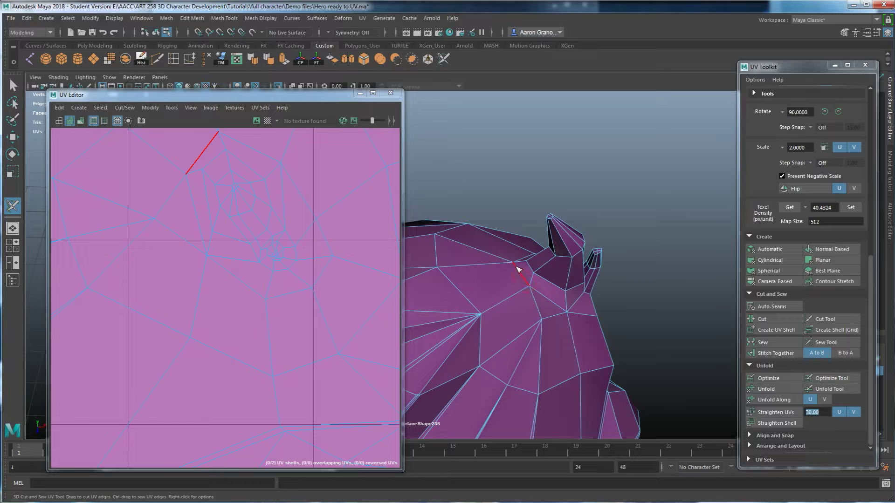
click(514, 263)
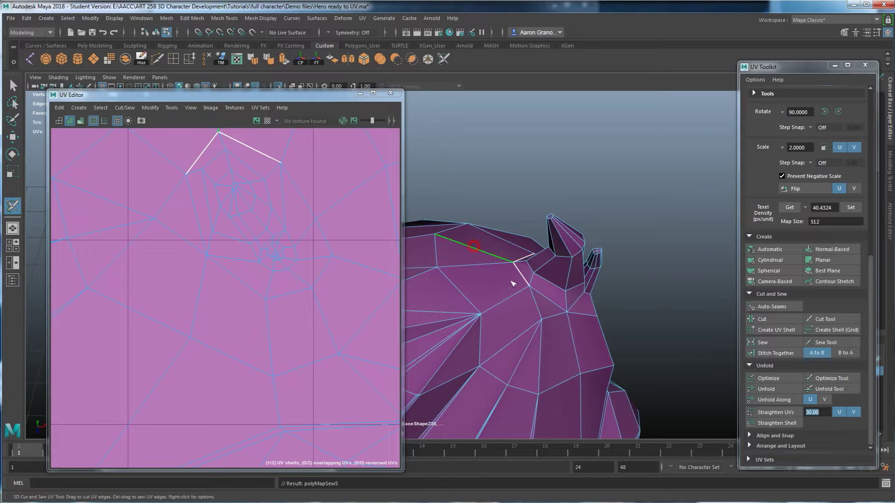
Step: Cut the remaining edges around the tuft's base and a seam through the tuft, splitting it into two UV shells
alt+drag(538, 308, 535, 320)
click(548, 320)
alt+drag(576, 321, 526, 254)
click(466, 358)
click(524, 278)
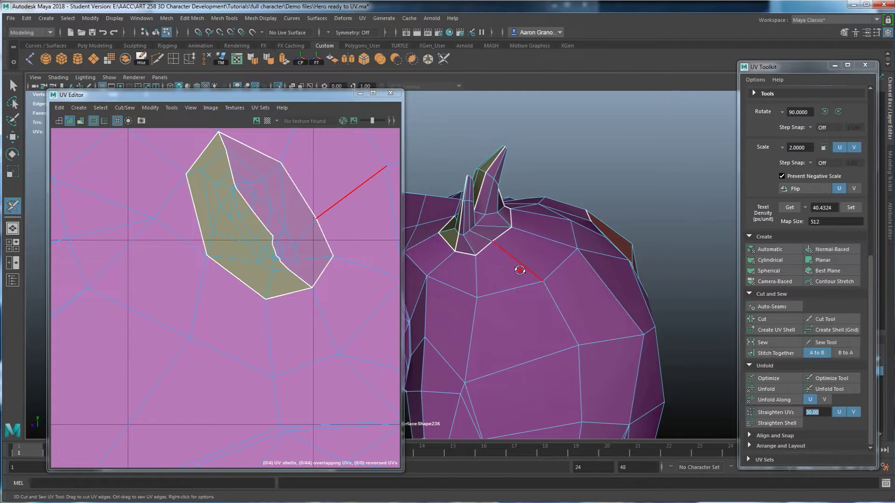
alt+drag(523, 266, 555, 280)
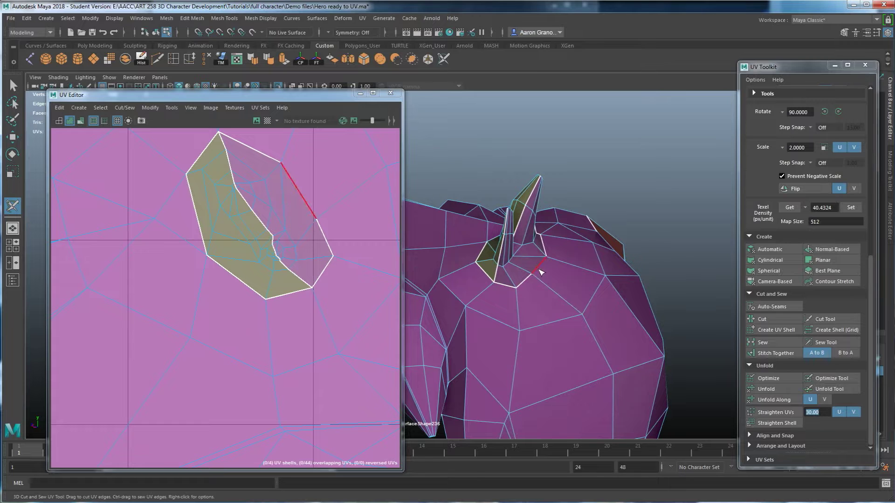
alt+drag(519, 300, 600, 249)
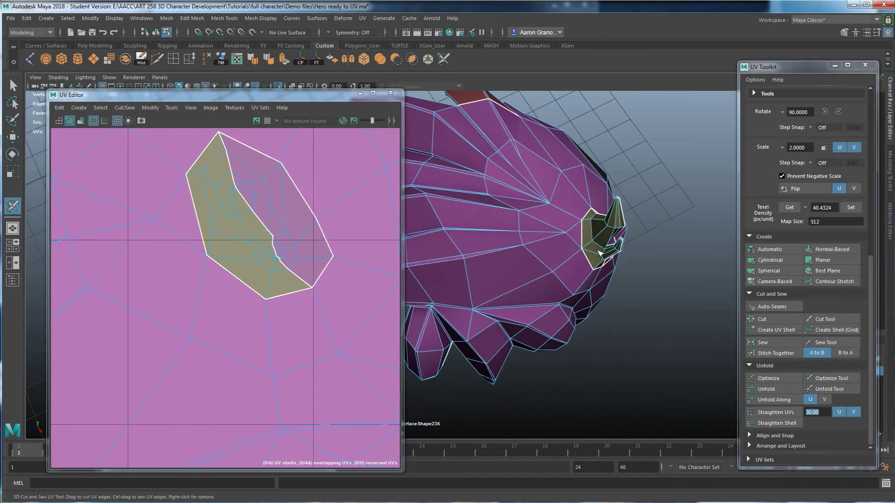
Step: Return to the Move tool with textured display, reselect the hair mesh and unfold its UVs
alt+right_drag(593, 221, 484, 279)
alt+drag(503, 278, 538, 255)
alt+middle_drag(456, 247, 550, 268)
key(w)
key(6)
alt+middle_drag(485, 264, 541, 288)
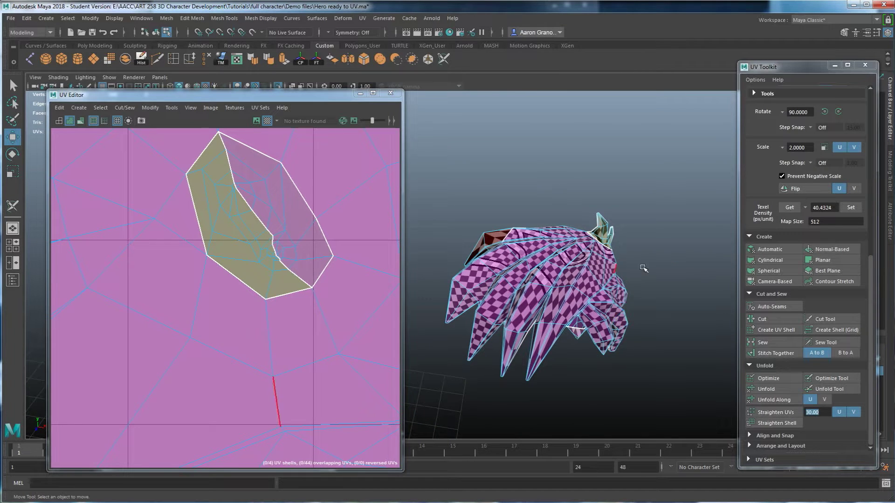
click(577, 254)
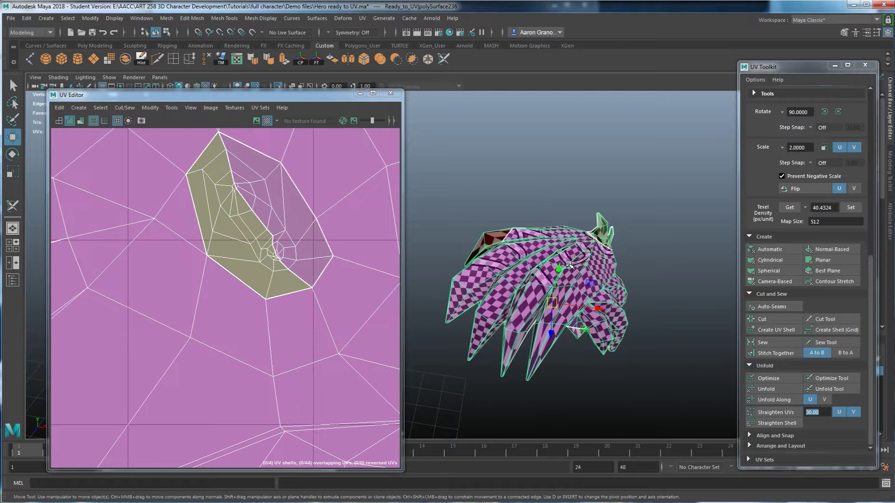
click(772, 393)
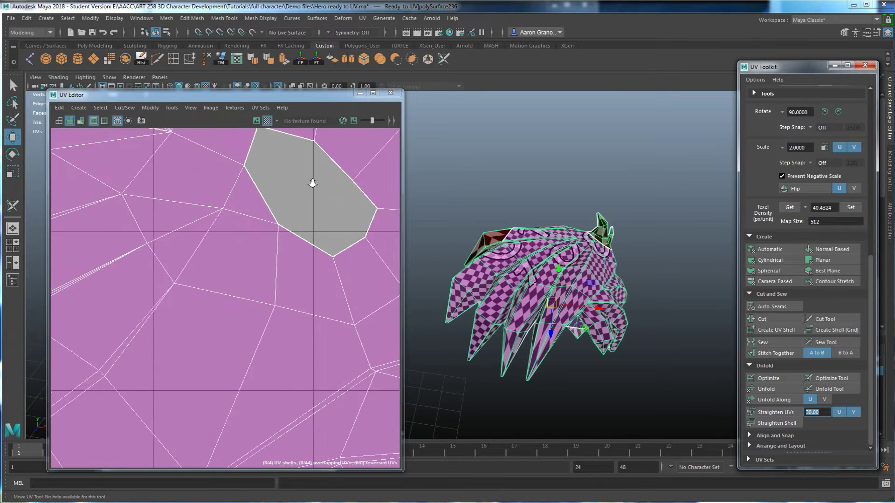
scroll(313, 181, down, 8)
alt+middle_drag(201, 321, 277, 317)
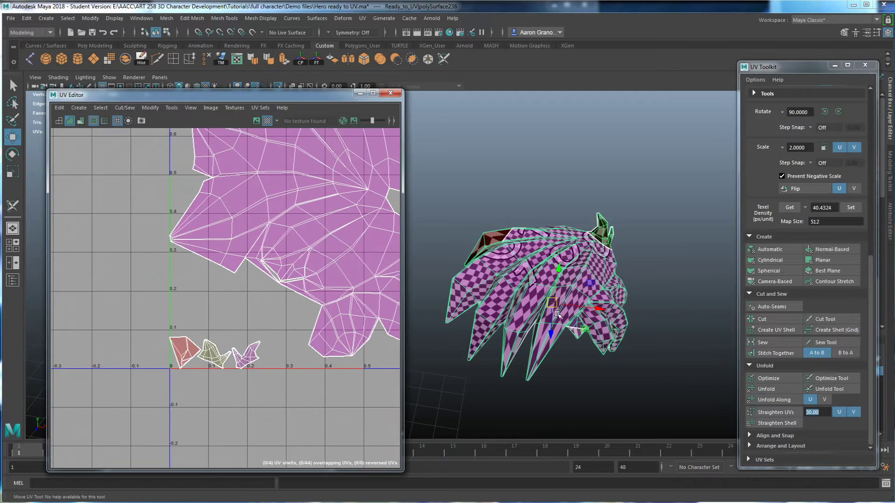
Step: Examine the checker distortion on the hair spikes, along the underside seam and in the gaps between spikes
alt+drag(558, 315, 643, 263)
alt+middle_drag(643, 264, 529, 352)
alt+drag(528, 351, 491, 246)
alt+drag(446, 284, 532, 279)
alt+drag(469, 208, 562, 300)
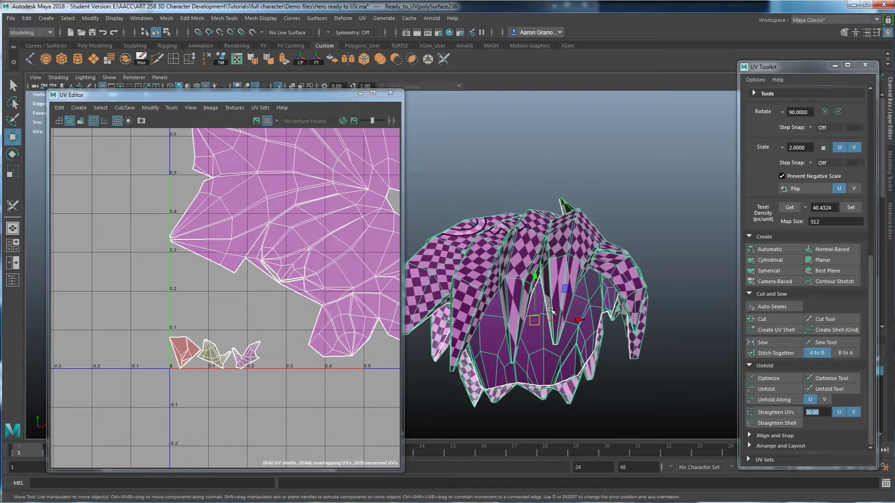
alt+drag(551, 329, 590, 259)
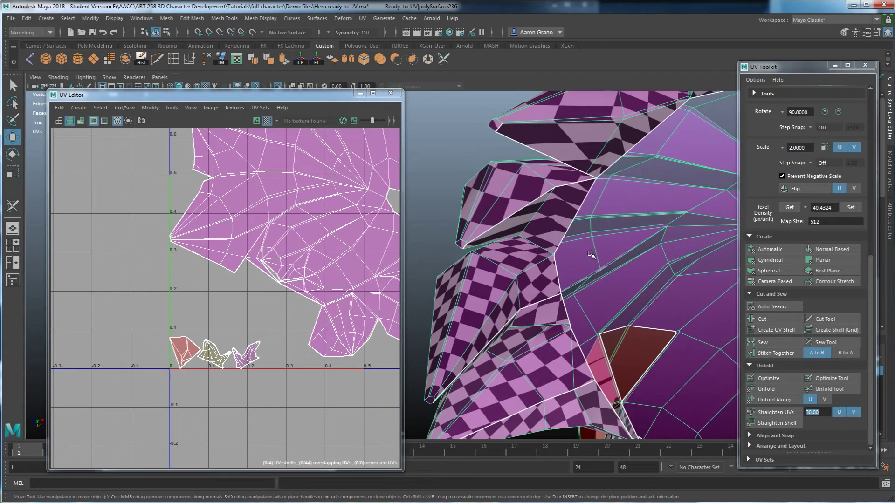
alt+right_drag(627, 200, 661, 207)
alt+drag(661, 207, 645, 236)
alt+right_drag(644, 235, 699, 224)
alt+middle_drag(699, 224, 636, 287)
alt+drag(635, 287, 627, 295)
alt+drag(669, 268, 611, 308)
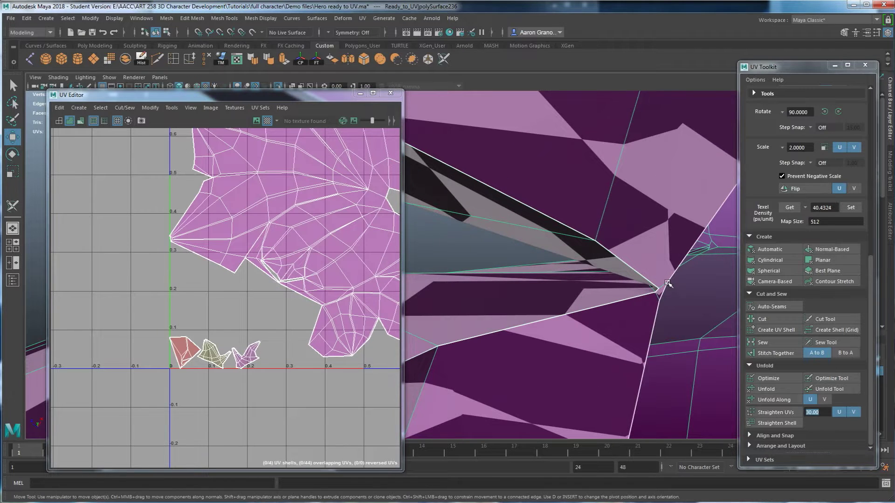
alt+right_drag(649, 302, 525, 260)
alt+drag(525, 260, 549, 369)
alt+right_drag(601, 358, 583, 345)
alt+drag(584, 345, 559, 322)
alt+right_drag(563, 353, 521, 311)
alt+middle_drag(521, 311, 654, 299)
alt+drag(657, 281, 555, 186)
alt+right_drag(564, 261, 629, 298)
alt+middle_drag(629, 298, 506, 307)
alt+right_drag(505, 308, 554, 321)
alt+middle_drag(554, 275, 516, 304)
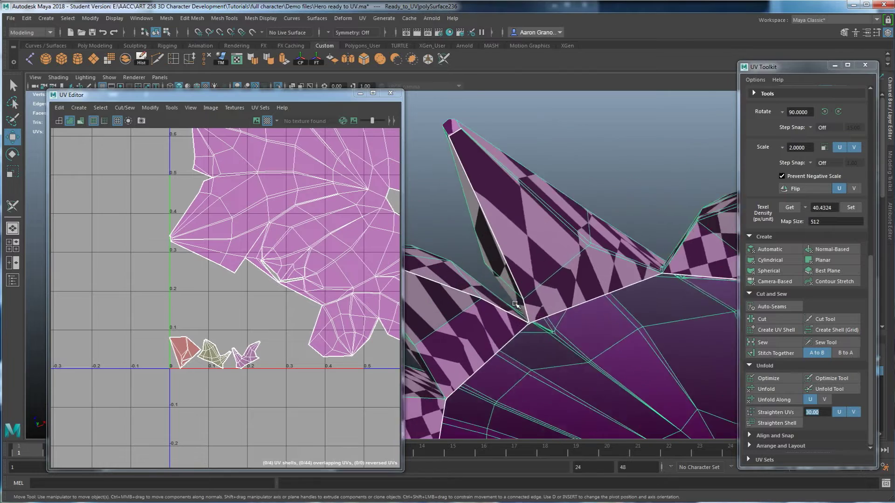
Step: Select the short edge at the corner of the gap between two hair spikes and cut its UVs
alt+right_drag(515, 305, 615, 336)
alt+middle_drag(615, 335, 540, 323)
alt+right_drag(541, 323, 580, 338)
alt+drag(580, 338, 545, 309)
alt+middle_drag(546, 310, 567, 285)
right_drag(545, 257, 545, 232)
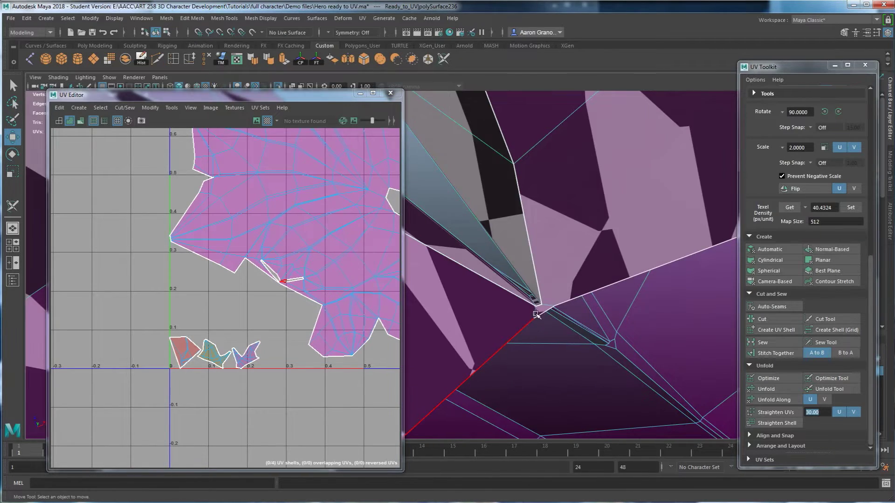
click(539, 310)
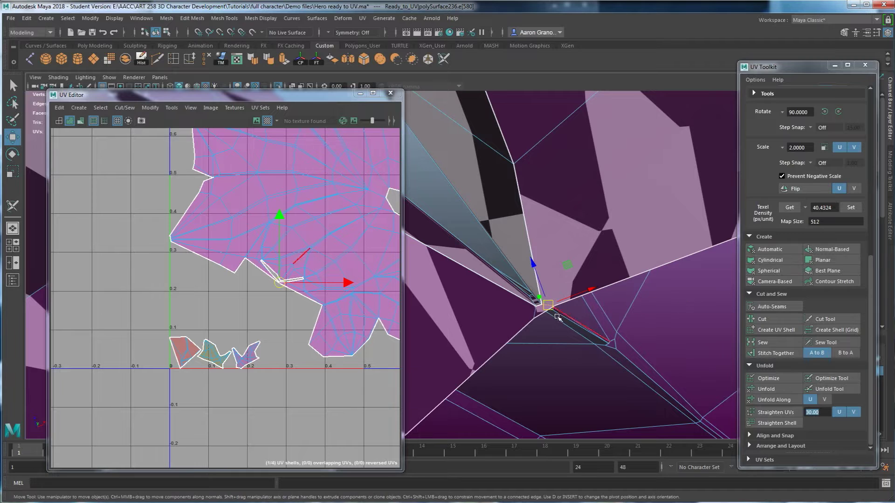
click(765, 320)
Step: Unfold the whole hair mesh again and compare the UV layout by undoing and redoing the unfold
scroll(487, 229, down, 8)
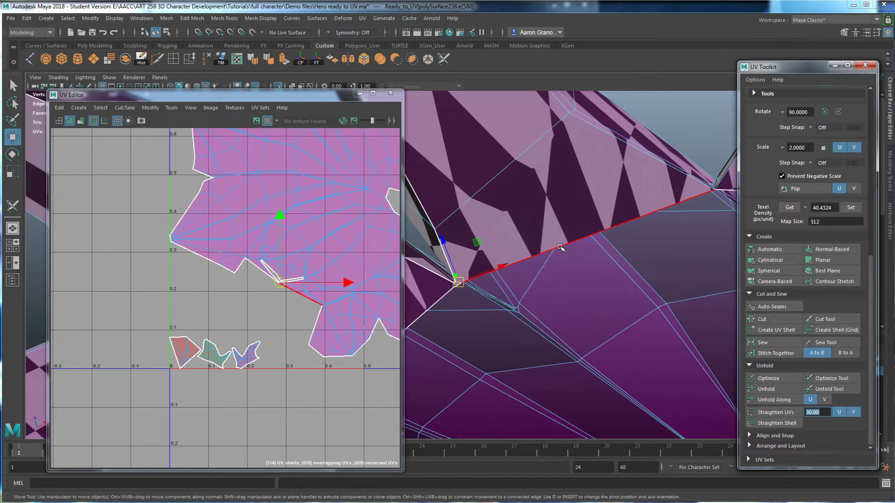
right_drag(515, 216, 516, 216)
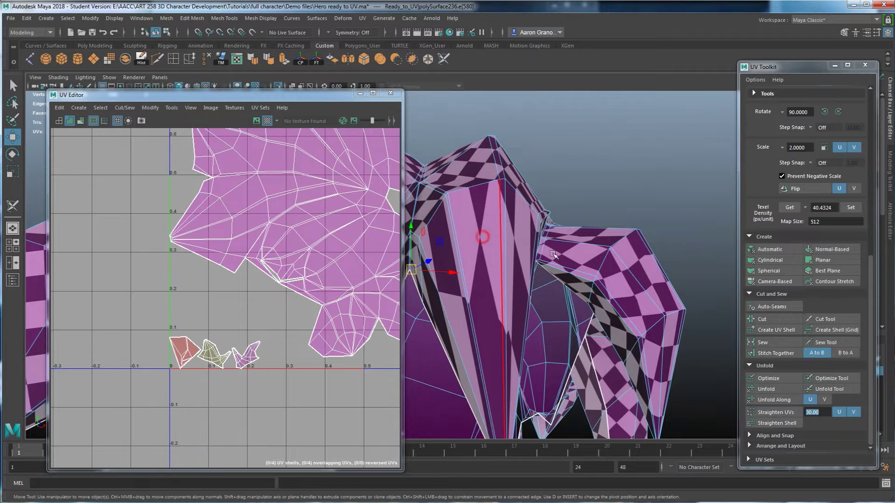
click(766, 388)
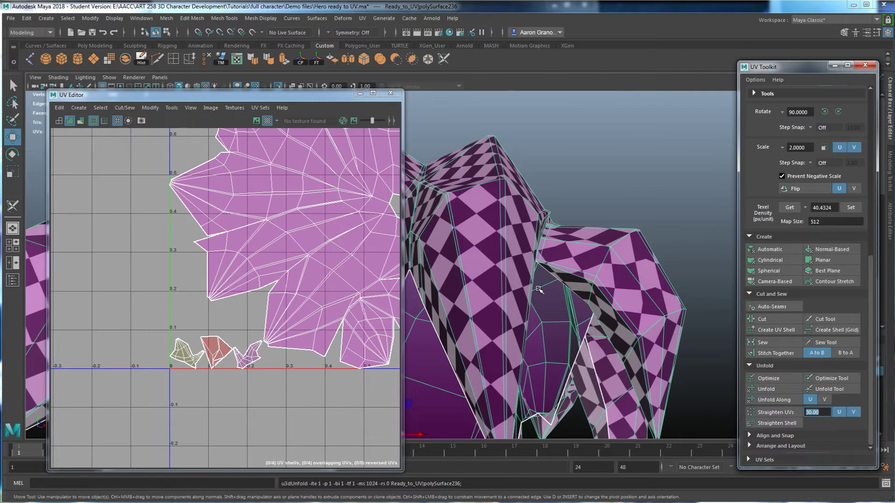
scroll(539, 290, down, 5)
alt+drag(539, 289, 483, 271)
scroll(193, 297, down, 5)
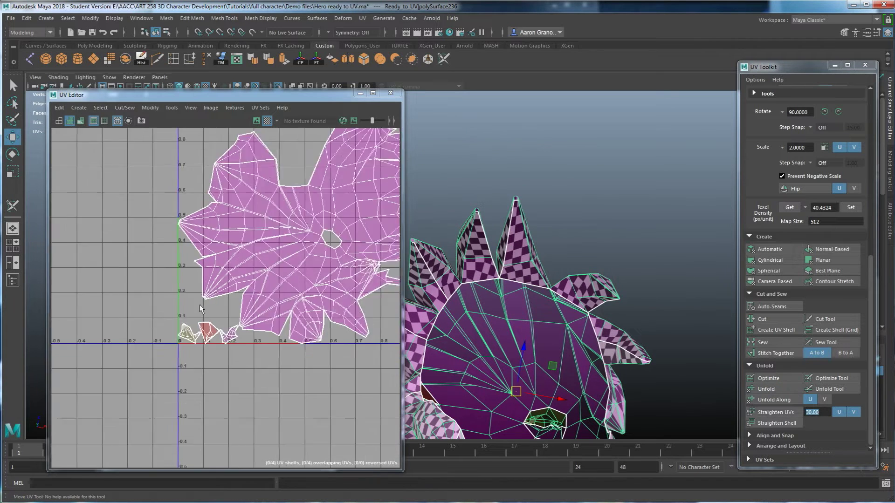
key(ctrl+z)
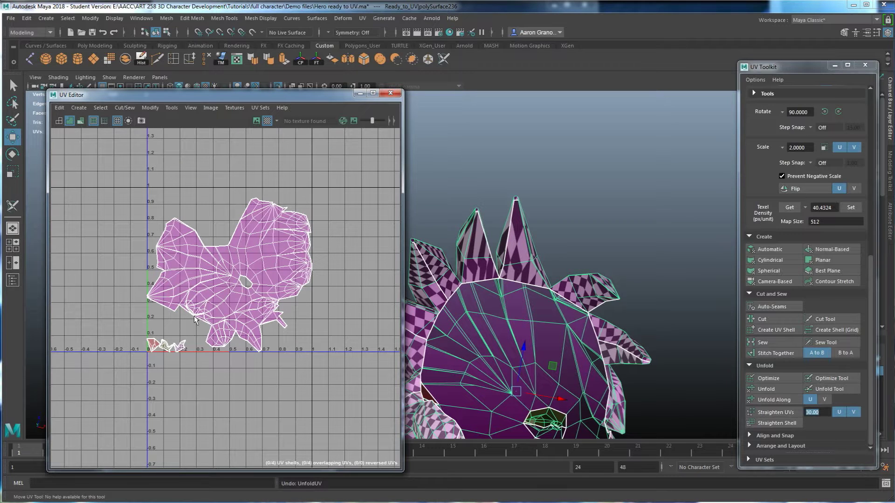
key(shift+z)
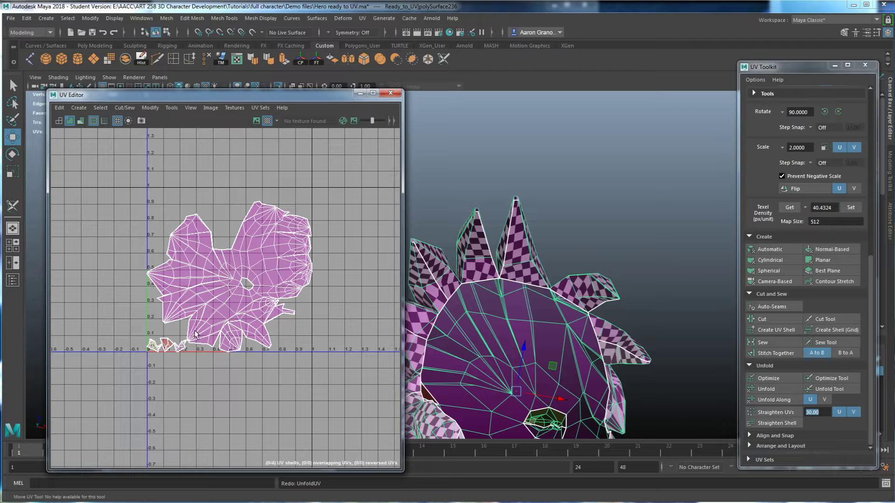
Step: Cut the UVs along the long lower edge of the separate red hair spike
mouse_move(585, 318)
alt+mouse_down()
mouse_move(595, 319)
mouse_move(583, 329)
mouse_move(592, 331)
mouse_move(587, 249)
mouse_move(580, 325)
alt+mouse_up()
alt+right_drag(619, 338, 645, 344)
alt+middle_drag(629, 344, 469, 144)
alt+drag(468, 144, 623, 260)
alt+middle_drag(530, 261, 577, 396)
alt+drag(578, 396, 576, 419)
alt+middle_drag(578, 449, 560, 448)
alt+middle_drag(586, 344, 578, 313)
alt+drag(578, 313, 626, 315)
right_drag(626, 316, 623, 237)
click(636, 341)
mouse_move(637, 340)
alt+mouse_down()
mouse_move(624, 336)
mouse_move(634, 327)
alt+mouse_up()
click(622, 336)
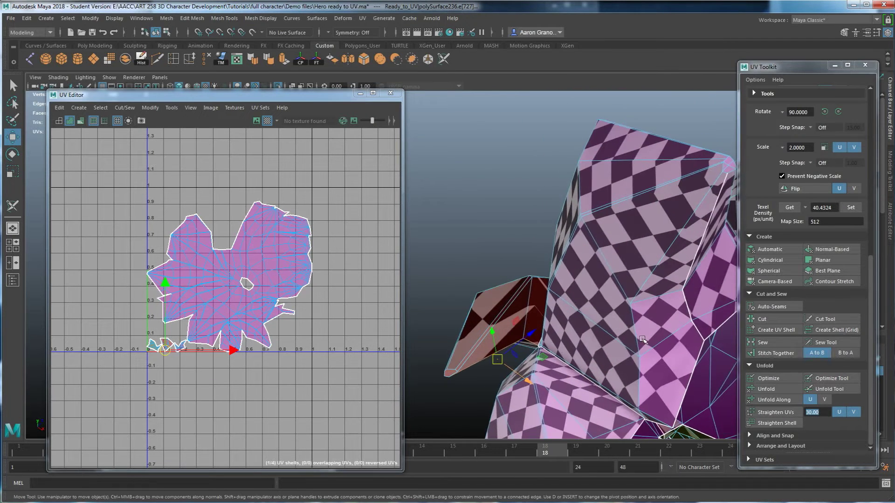
click(770, 321)
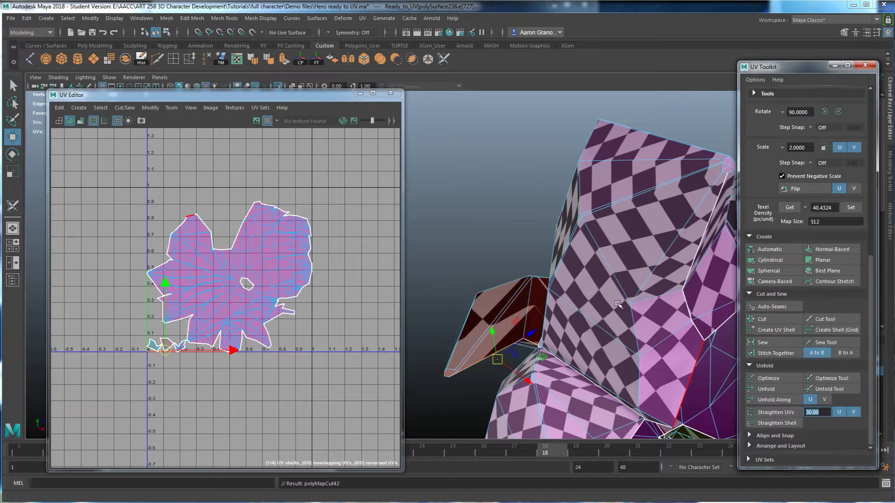
Step: Unfold the small red spike shell on its own, and unfold all the hair's UV shells together
right_drag(291, 320, 268, 308)
click(167, 346)
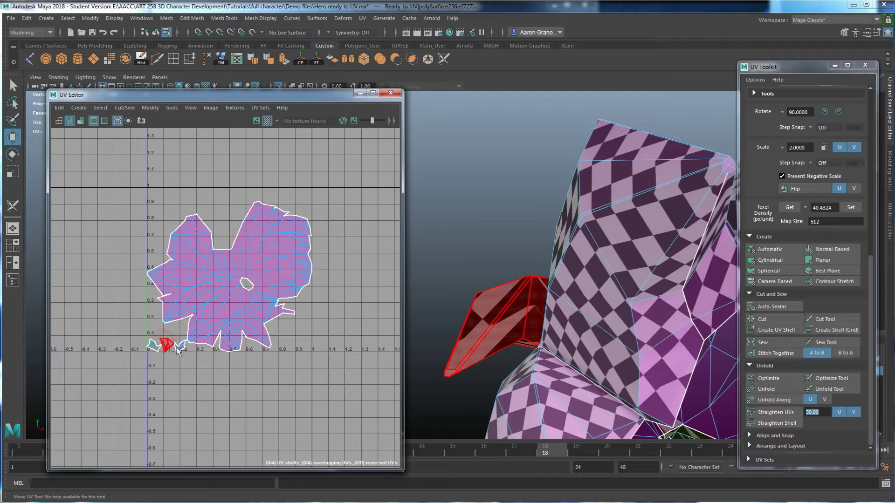
click(786, 390)
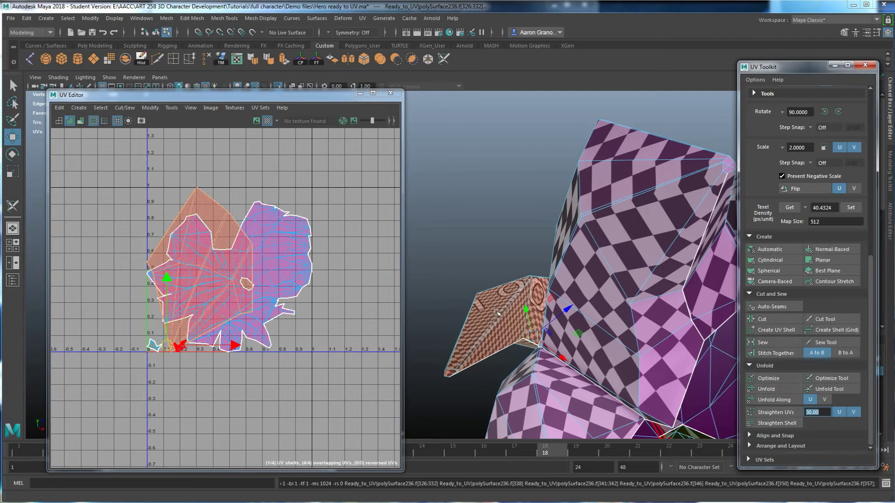
key(f)
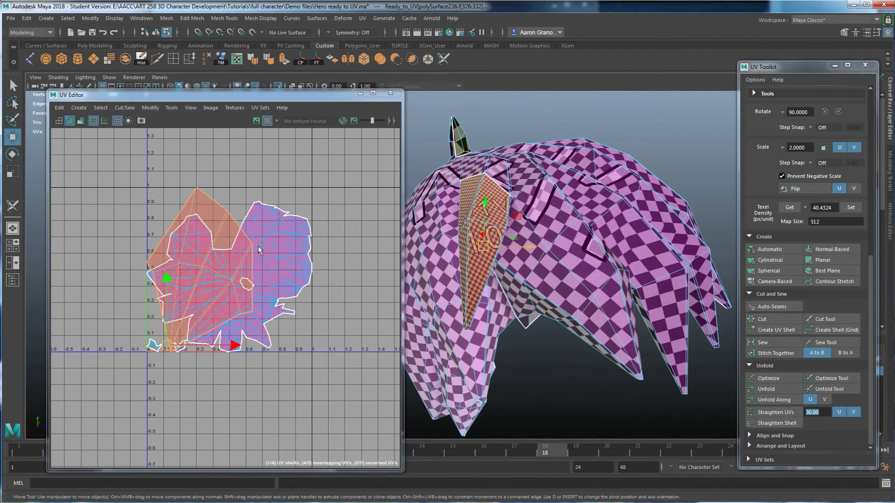
drag(88, 215, 291, 406)
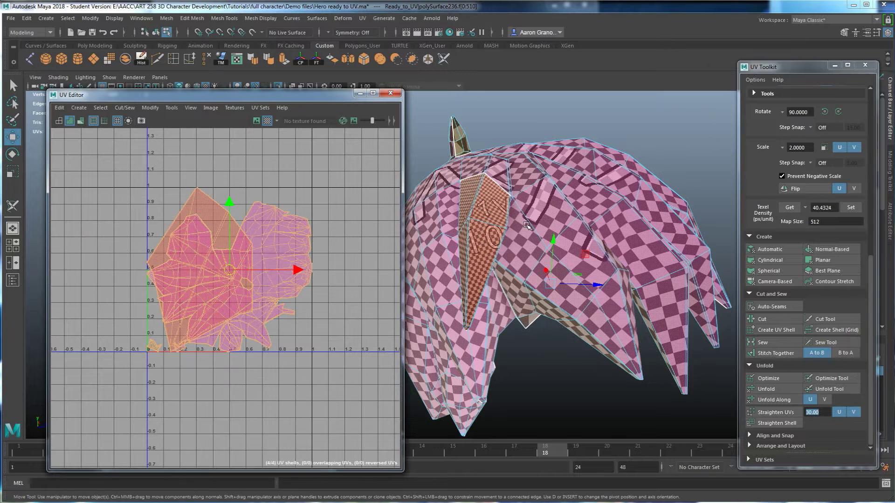
click(766, 389)
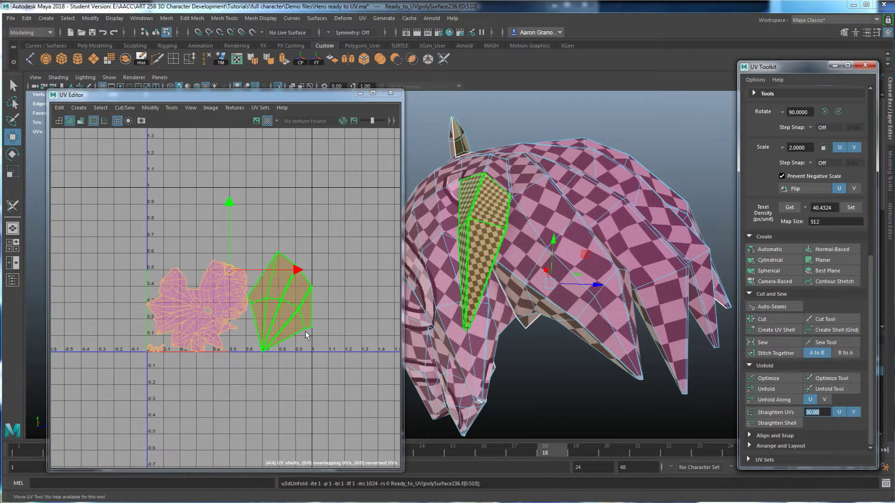
Step: Copy the texel density of the large hair UV shell and apply it to the small separate spike shell
click(205, 302)
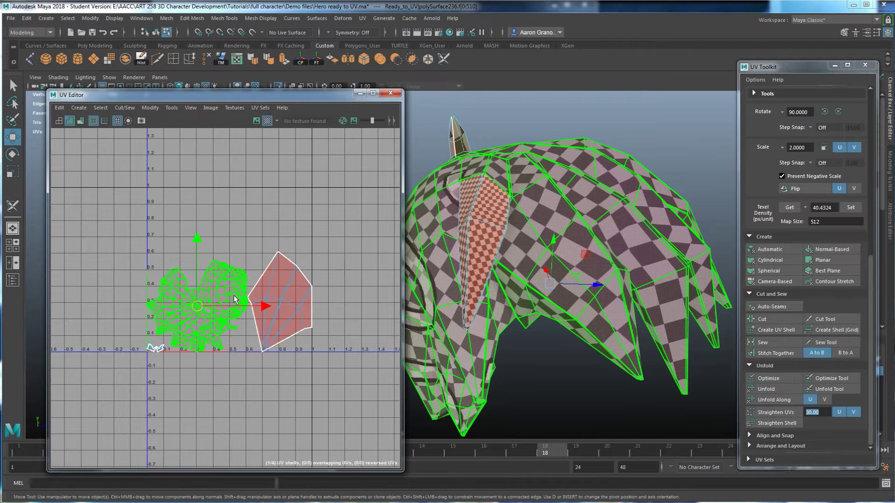
scroll(781, 240, up, 3)
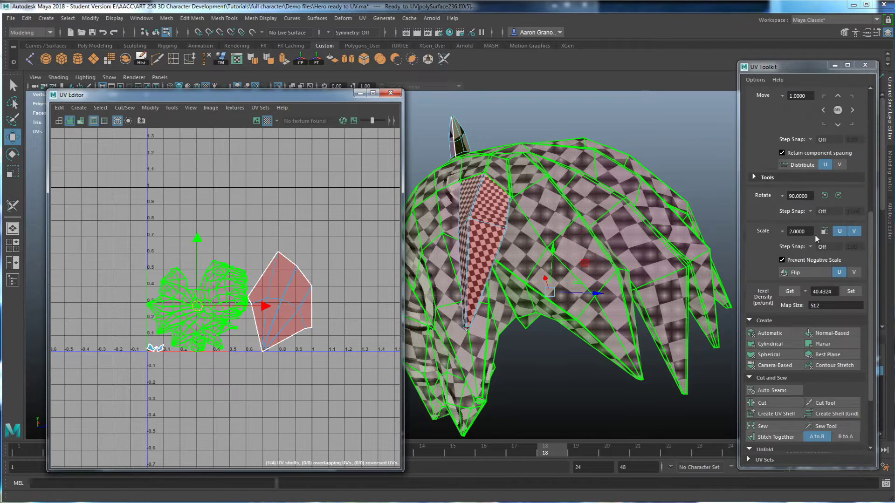
click(789, 291)
click(285, 303)
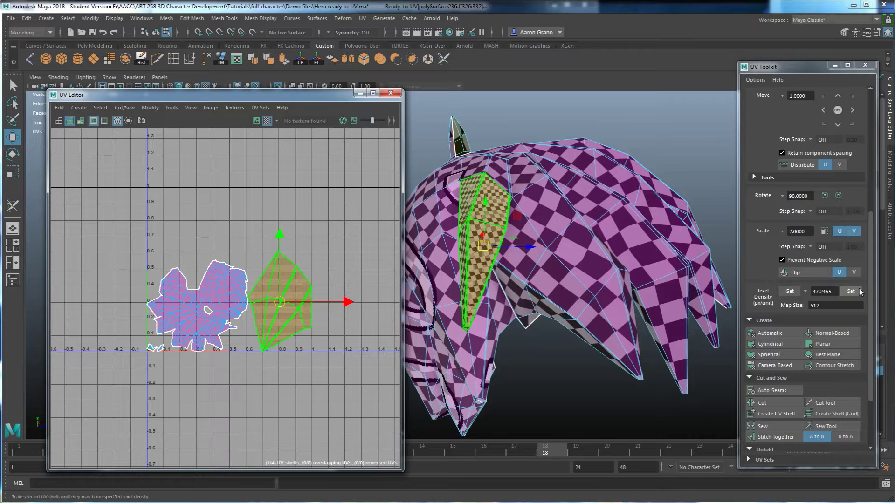
click(857, 291)
alt+drag(511, 203, 526, 251)
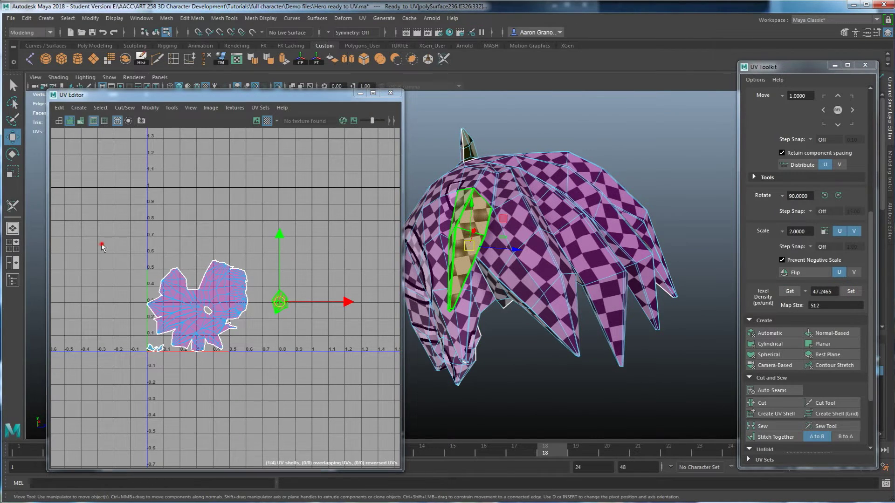
Step: Select all the hair's UV shells and lay them out automatically in UV space
drag(101, 244, 410, 406)
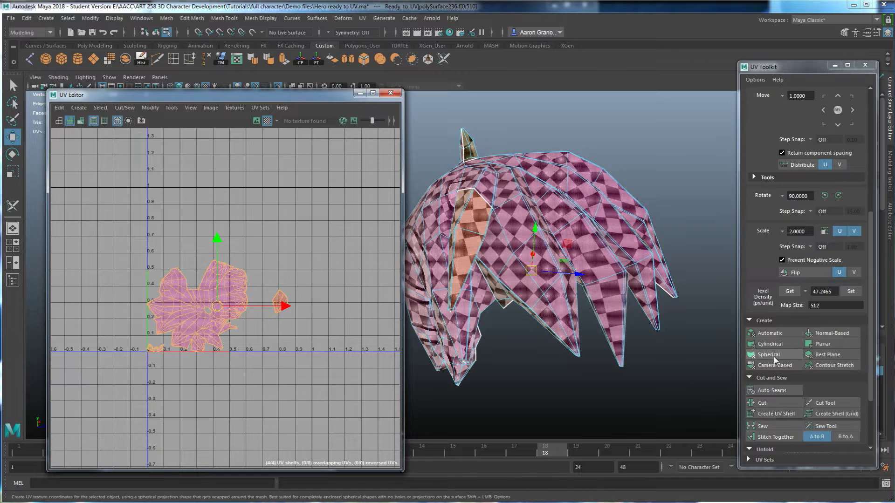
scroll(788, 398, down, 3)
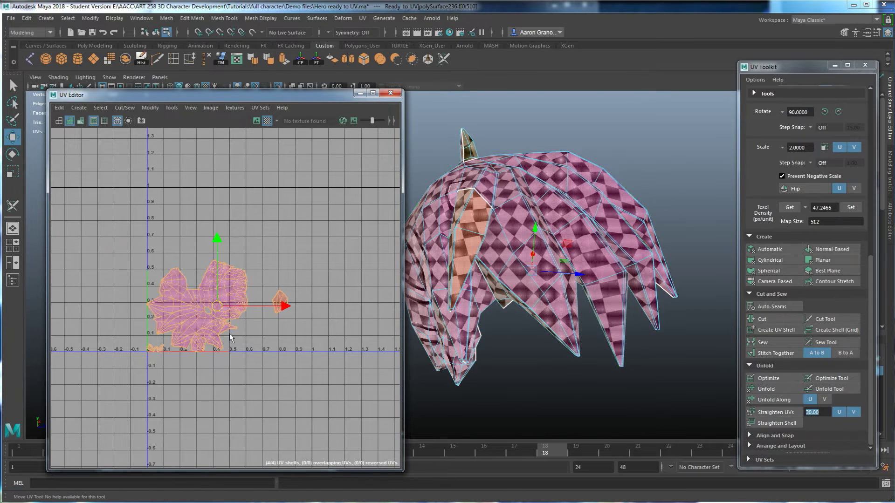
click(751, 446)
scroll(767, 443, down, 4)
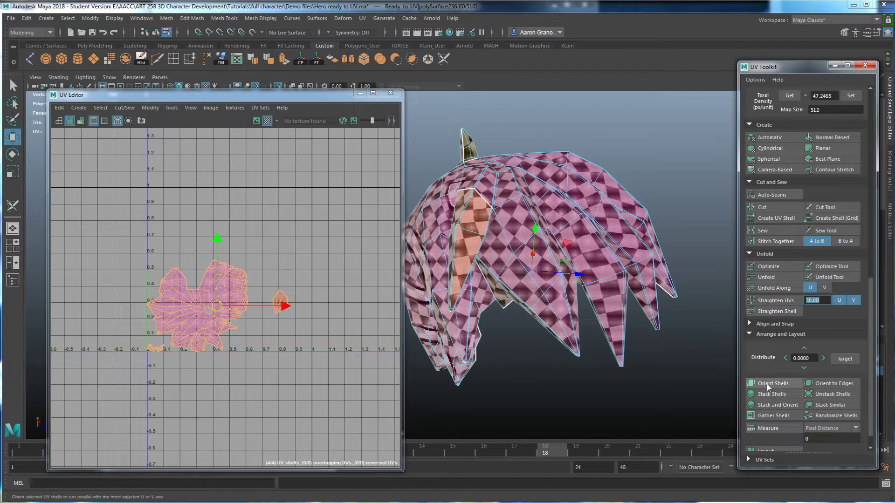
scroll(766, 428, down, 1)
click(767, 431)
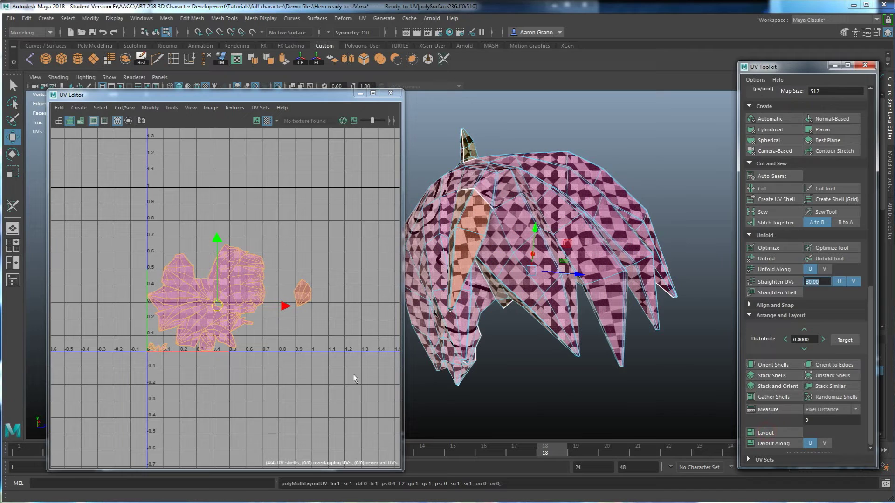
Step: Move the small spike shell close to the lower corner of the large hair shell, and lay out the hair shells again
click(319, 335)
click(301, 304)
drag(300, 310, 258, 361)
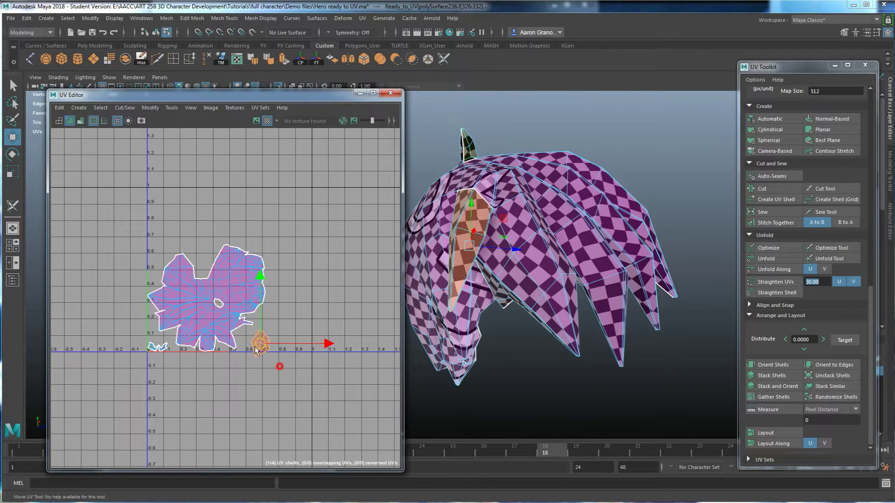
click(766, 432)
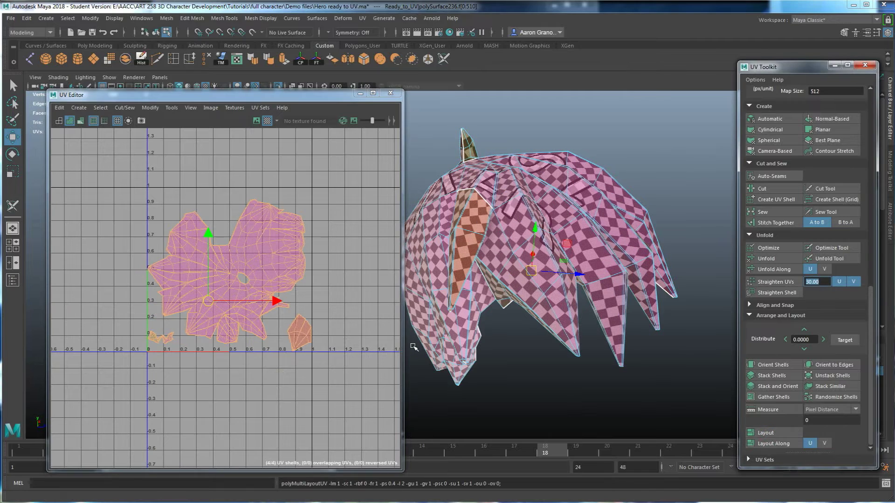
Step: Return the hair mesh to object mode, deselect it and end its isolated display to show the whole character
alt+drag(549, 252, 555, 219)
right_drag(556, 218, 588, 203)
click(636, 158)
scroll(561, 303, down, 5)
alt+drag(559, 309, 521, 308)
key(ctrl+1)
Step: Select all of the character's meshes and examine the size of the checker pattern across the parts
scroll(564, 312, down, 4)
scroll(521, 308, down, 3)
alt+middle_drag(531, 312, 552, 280)
alt+drag(557, 284, 506, 296)
drag(572, 403, 406, 138)
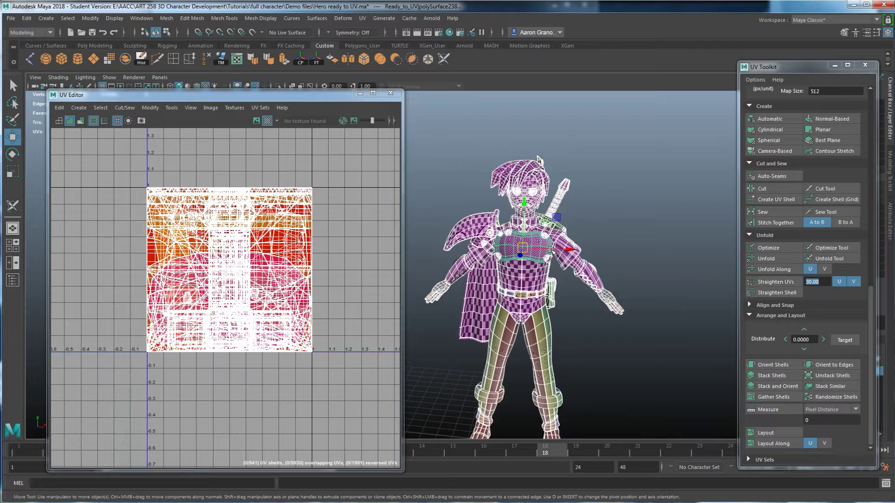
scroll(545, 252, up, 3)
scroll(606, 261, up, 6)
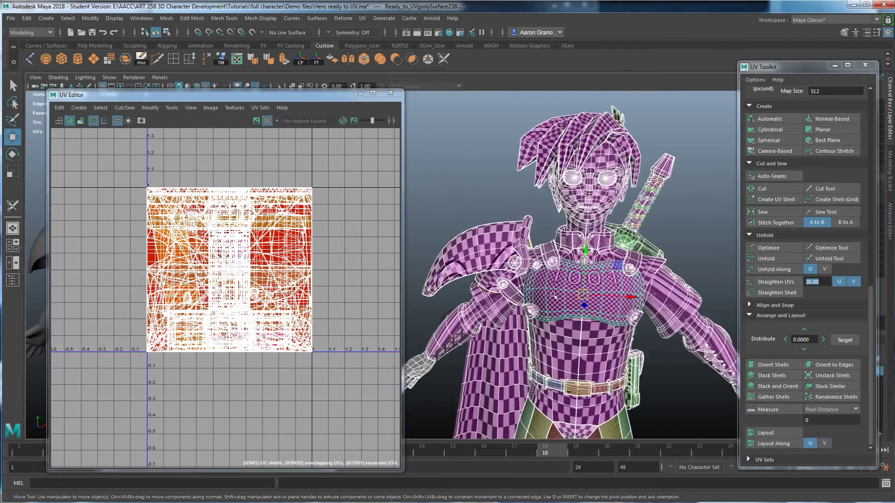
alt+middle_drag(637, 183, 573, 188)
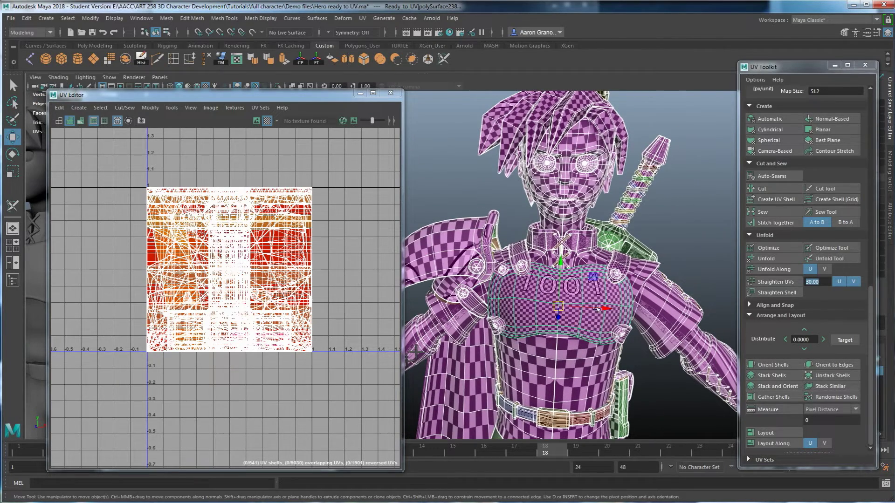
scroll(574, 315, down, 4)
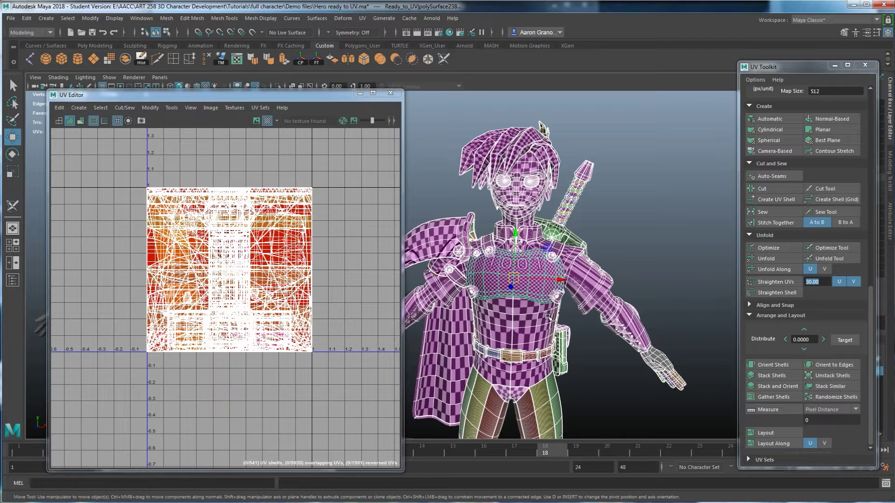
Step: Delete the half of the clothed body mesh on the character's cape side
click(567, 280)
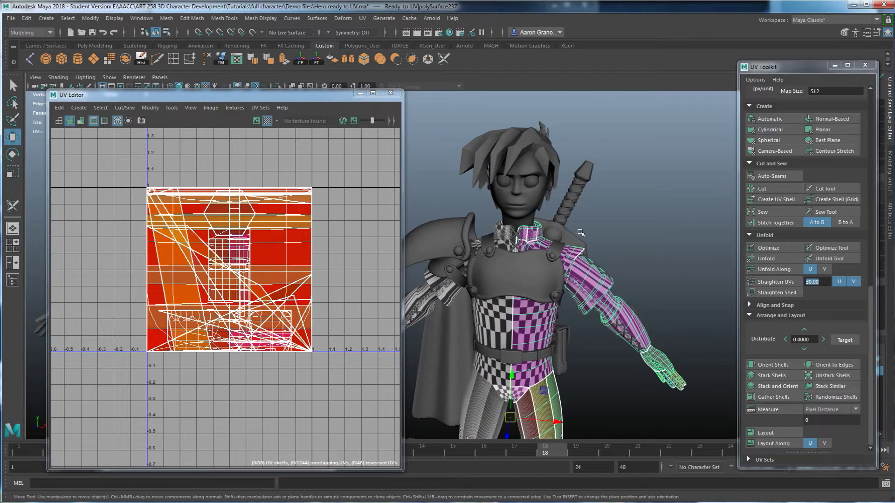
alt+middle_drag(560, 307, 572, 271)
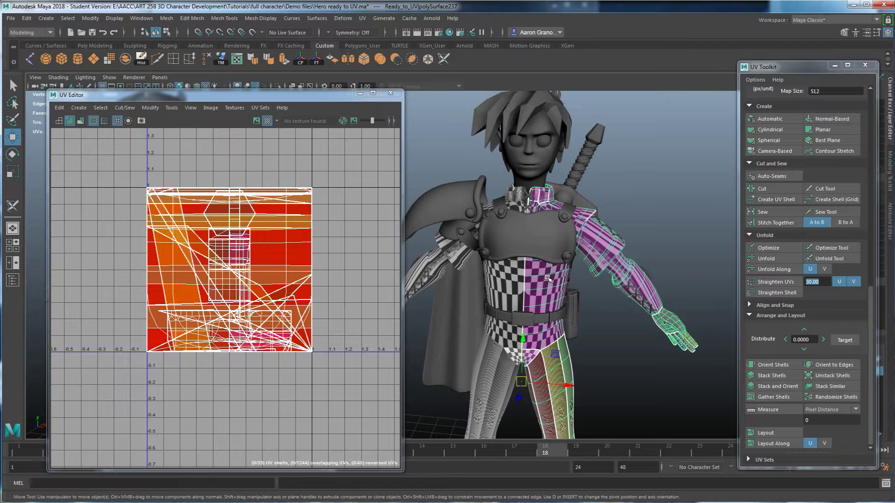
alt+middle_drag(512, 309, 532, 252)
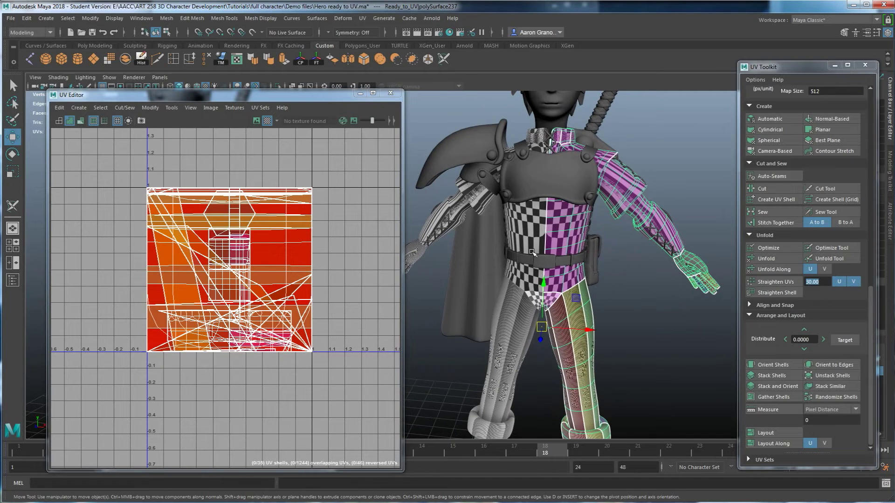
click(503, 208)
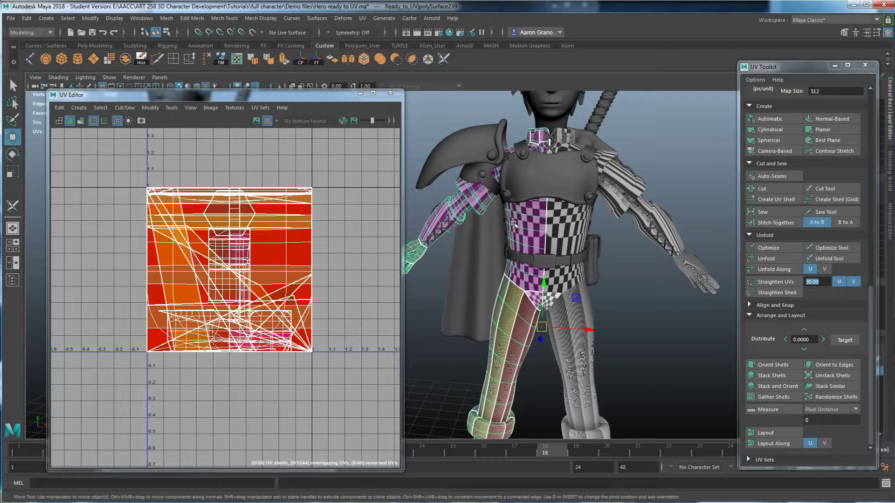
key(Delete)
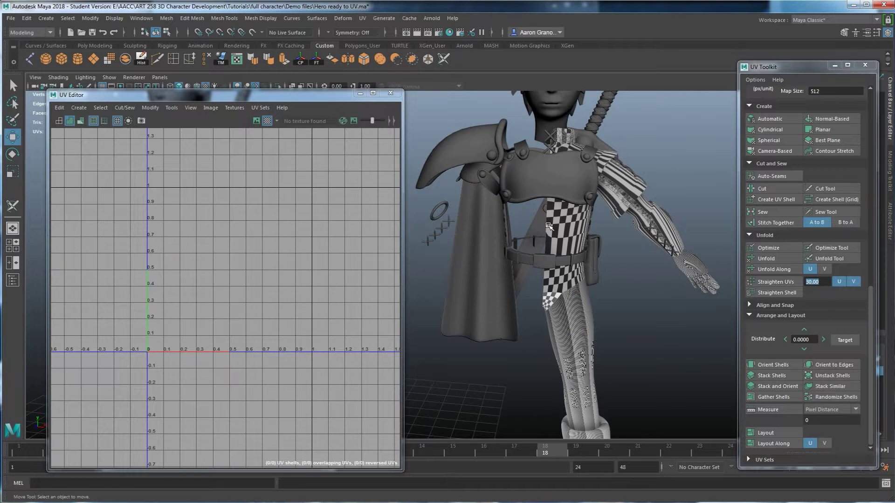
Step: Select the remaining body half and apply a Contour Stretch UV projection to it
click(571, 230)
alt+drag(562, 238, 527, 236)
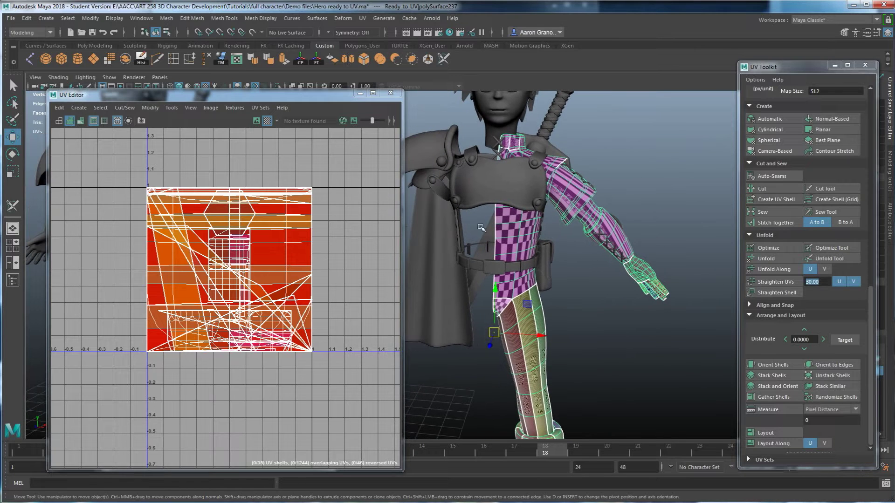
alt+right_drag(515, 237, 604, 244)
alt+middle_drag(604, 244, 527, 260)
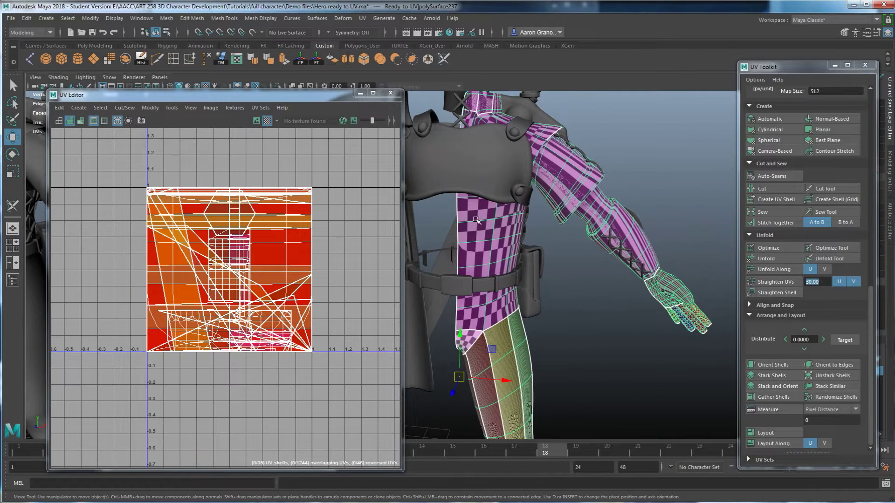
scroll(820, 243, up, 3)
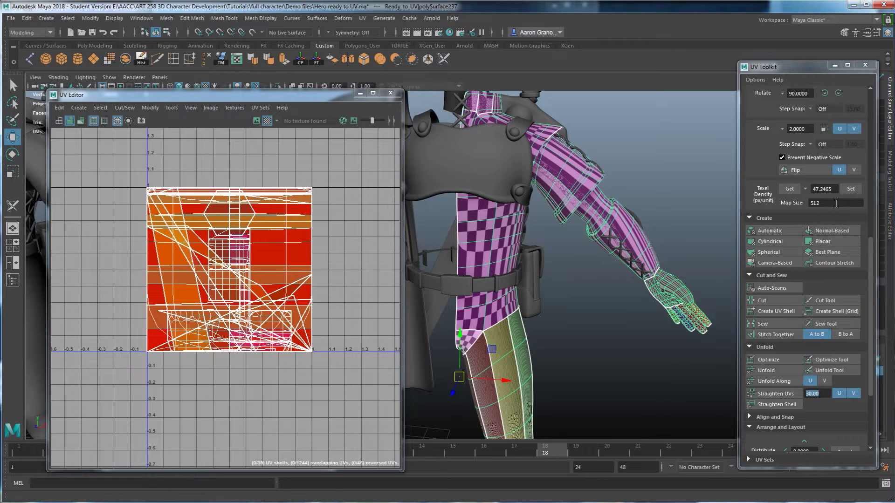
click(829, 263)
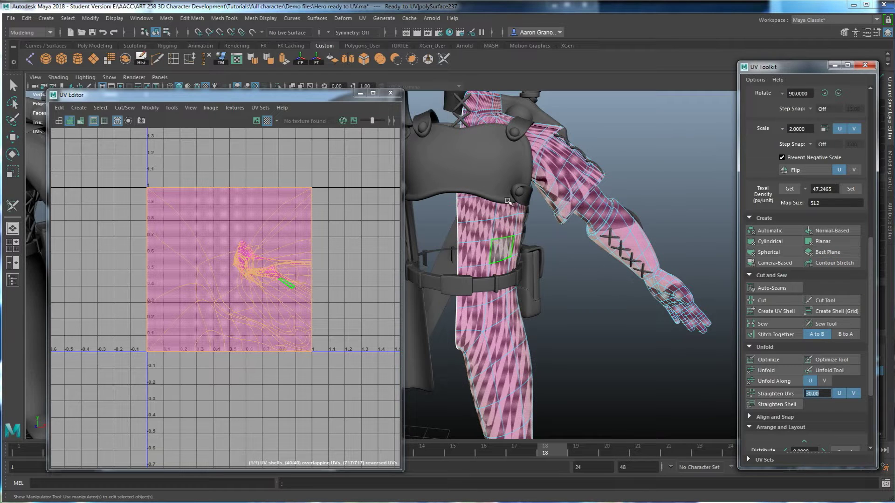
Step: Select all the trouser-leg faces from the hip down to the boot cuff, and check the selection in wireframe
key(t)
scroll(578, 313, down, 3)
alt+middle_drag(581, 315, 626, 236)
alt+drag(545, 271, 511, 235)
right_drag(510, 234, 508, 259)
key(q)
key(ctrl+1)
key(ctrl+1)
click(504, 218)
shift+double_click(495, 230)
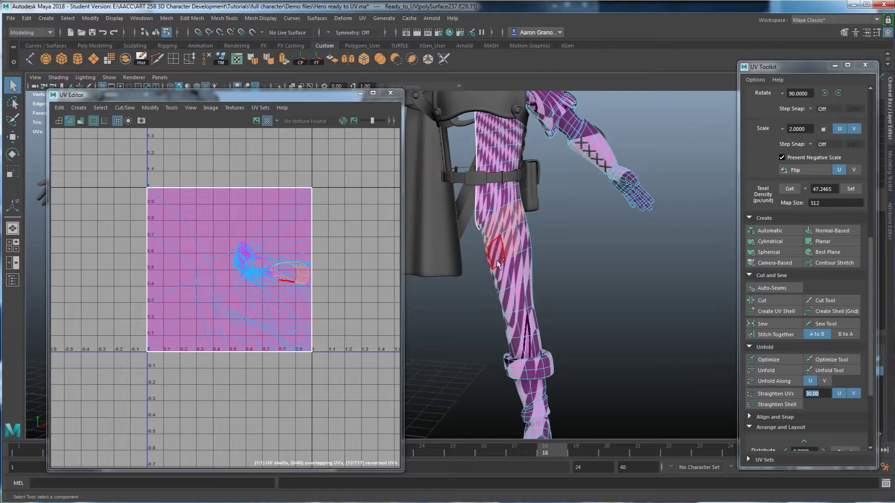
alt+drag(546, 313, 495, 254)
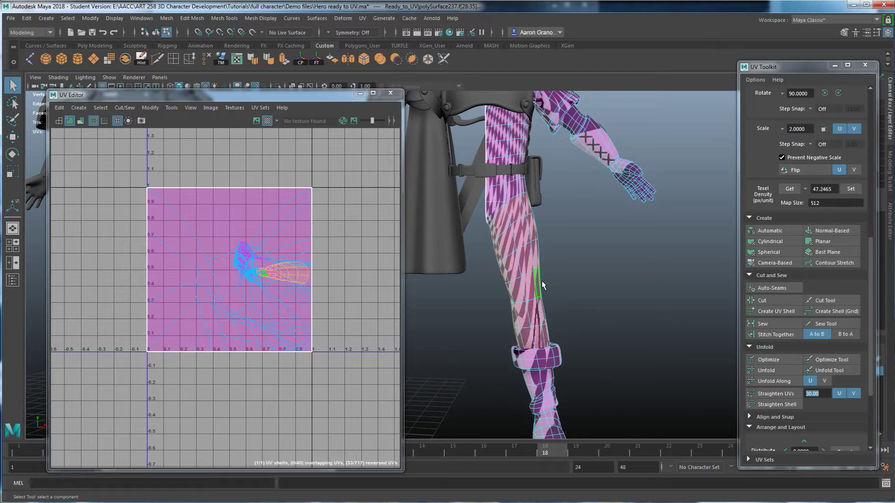
key(4)
mouse_move(541, 282)
alt+mouse_down()
mouse_move(543, 322)
mouse_move(493, 317)
mouse_move(492, 325)
mouse_move(504, 299)
mouse_move(503, 309)
alt+mouse_up()
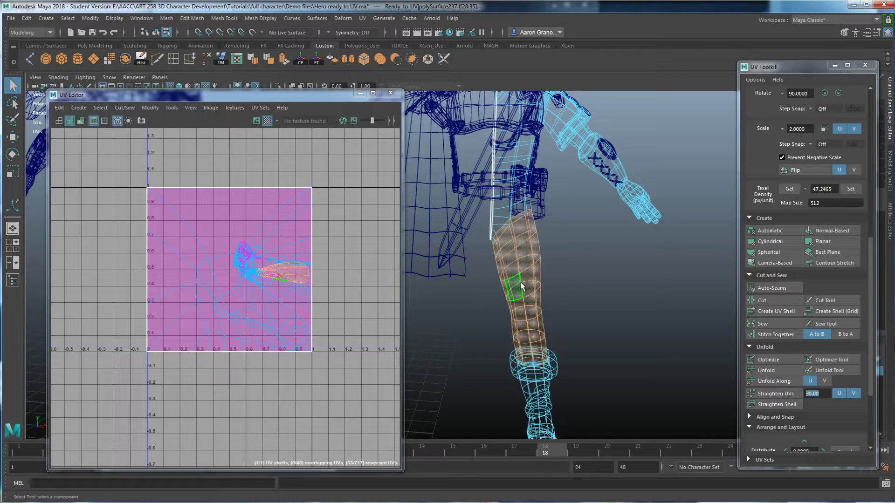
Step: Apply a cylindrical UV projection to the selected trouser-leg faces and restore the textured display
click(768, 241)
alt+drag(594, 322, 569, 320)
key(6)
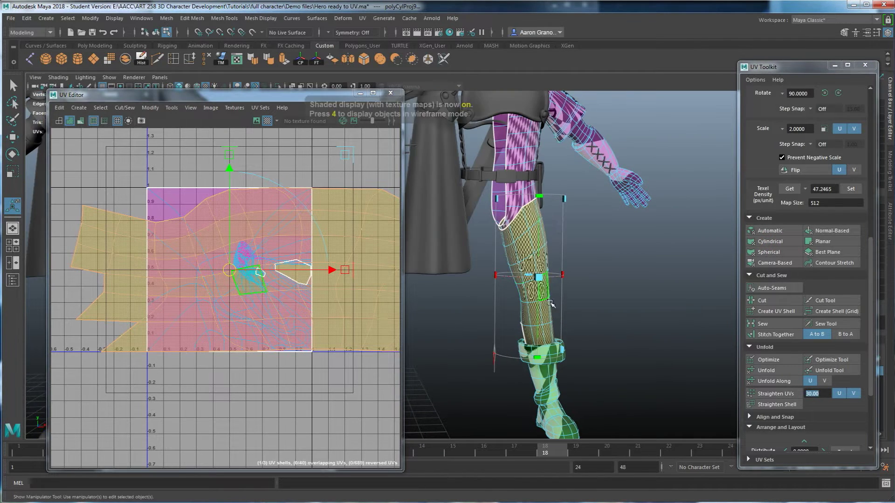
alt+drag(548, 301, 525, 302)
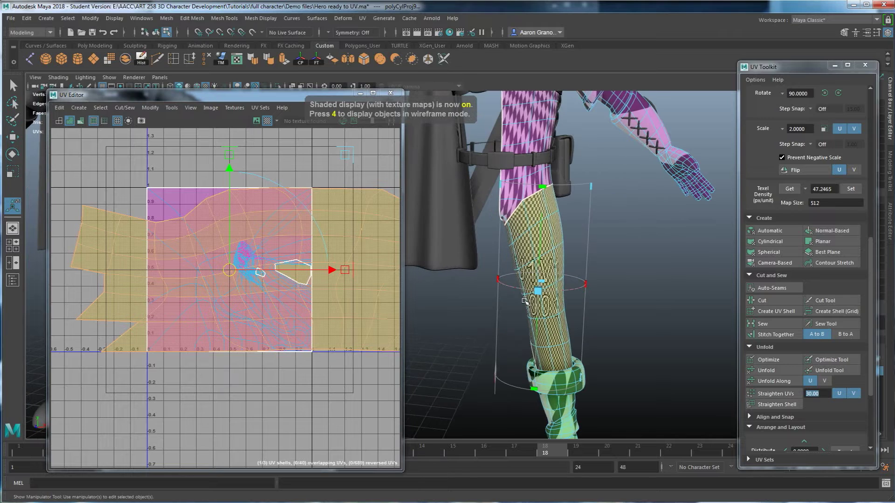
mouse_move(538, 371)
alt+mouse_down()
mouse_move(539, 391)
mouse_move(529, 389)
alt+mouse_up()
alt+right_drag(529, 389, 573, 352)
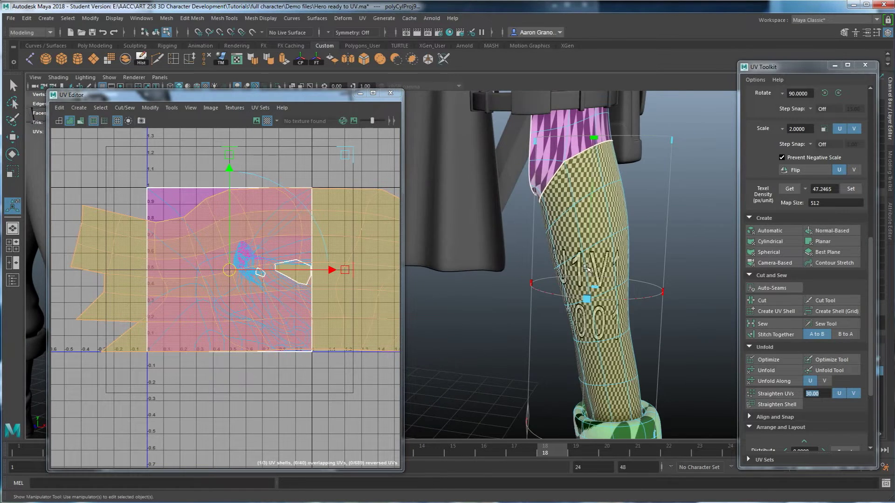
Step: Show the cylindrical projection's transform handles and rotate the projection to follow the slant of the leg
alt+middle_drag(594, 302, 608, 199)
alt+drag(577, 303, 620, 318)
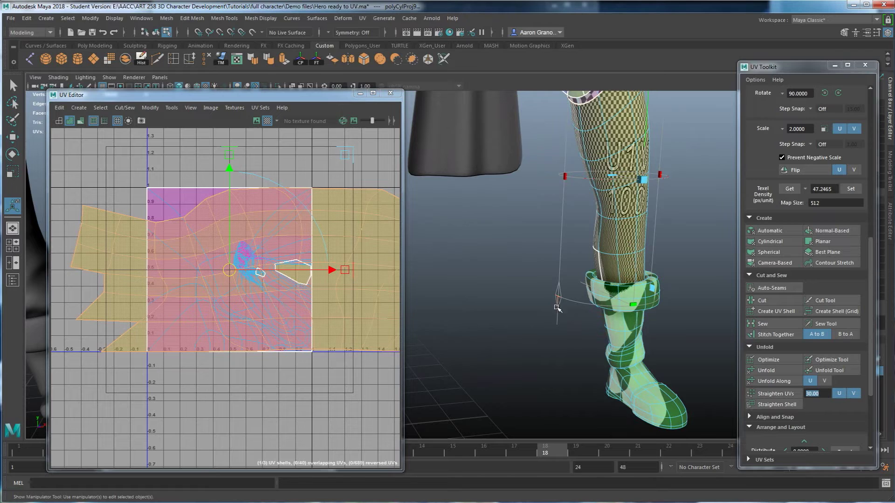
click(558, 299)
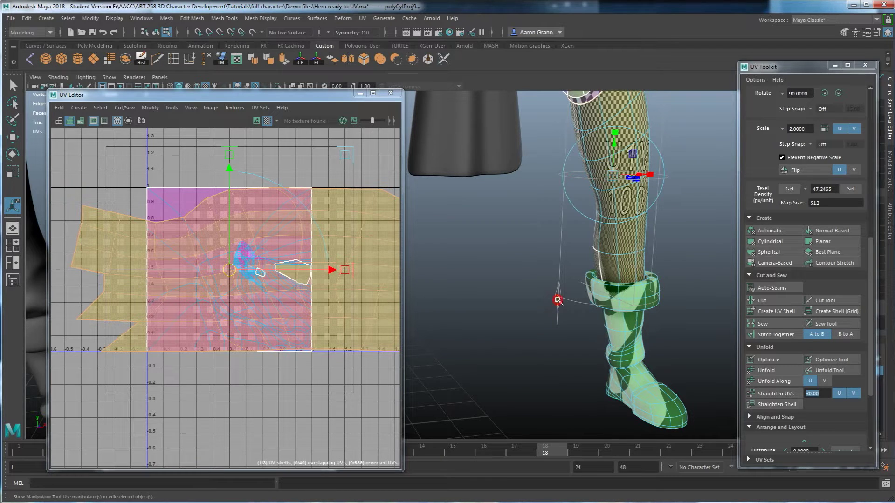
alt+drag(633, 214, 525, 268)
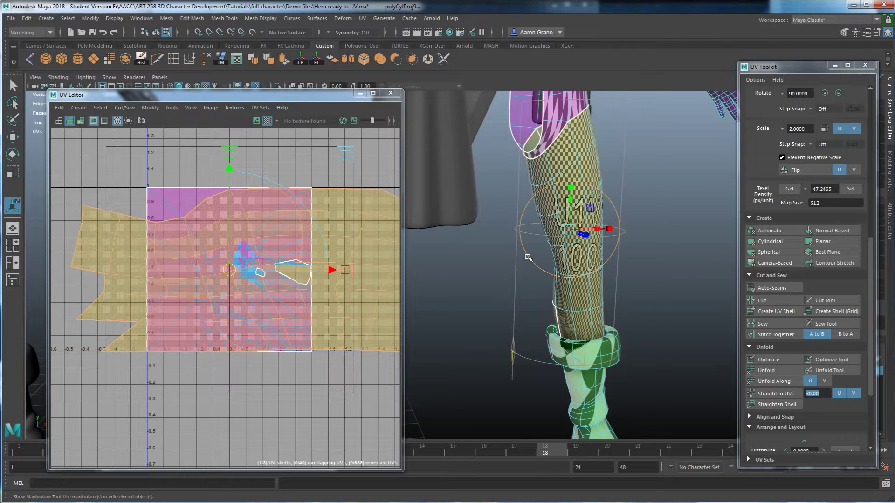
click(527, 257)
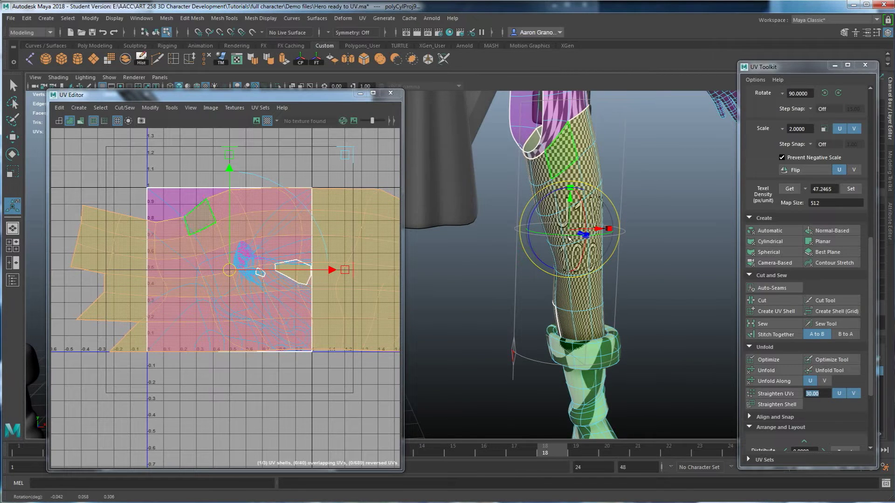
alt+drag(596, 291, 543, 301)
drag(528, 270, 536, 273)
Step: Compare the leg's checker pattern before and after the projection rotation by undoing and redoing it
alt+drag(616, 296, 578, 219)
alt+right_drag(578, 219, 517, 229)
alt+drag(517, 228, 505, 190)
key(ctrl+z)
key(shift+z)
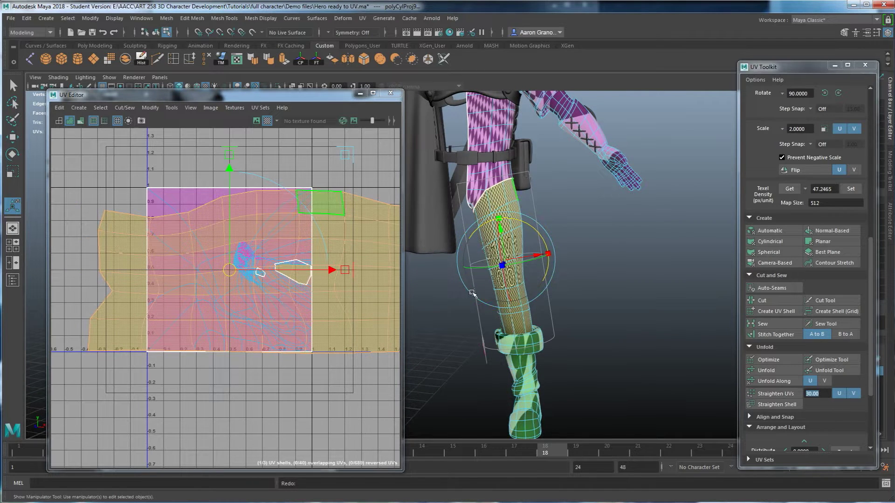
click(532, 328)
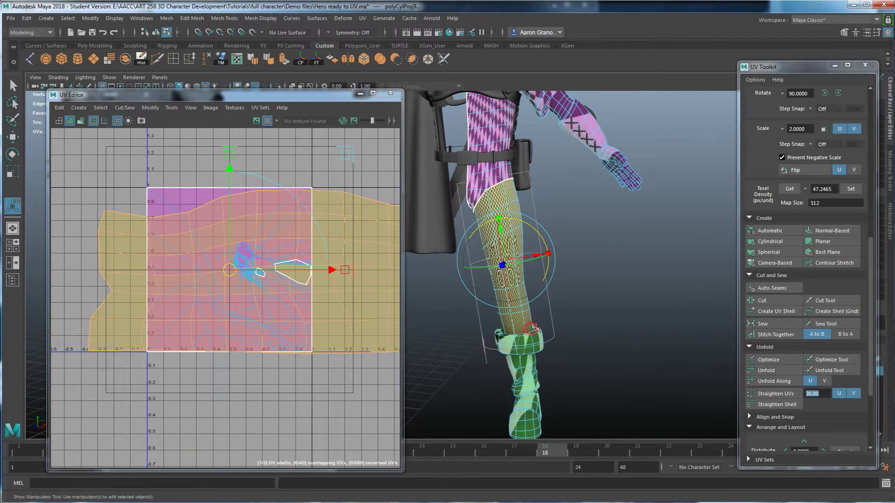
Step: Examine the cylindrical projection's checker pattern, UV extents and seam on the trouser leg from the front, underside and back
alt+drag(545, 322, 556, 316)
alt+middle_drag(556, 315, 561, 291)
alt+right_drag(561, 291, 557, 283)
alt+drag(569, 286, 563, 288)
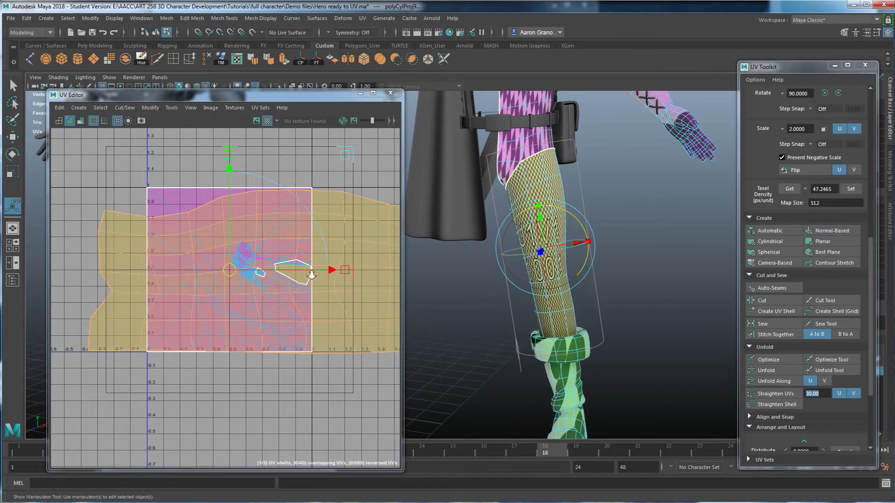
alt+right_drag(312, 275, 226, 254)
alt+middle_drag(227, 254, 174, 265)
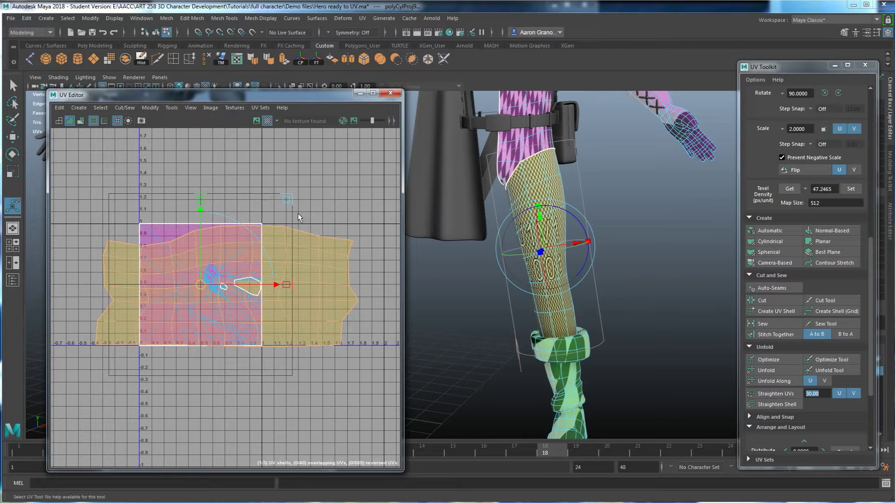
alt+drag(585, 305, 508, 314)
alt+middle_drag(508, 313, 584, 302)
alt+drag(584, 302, 590, 239)
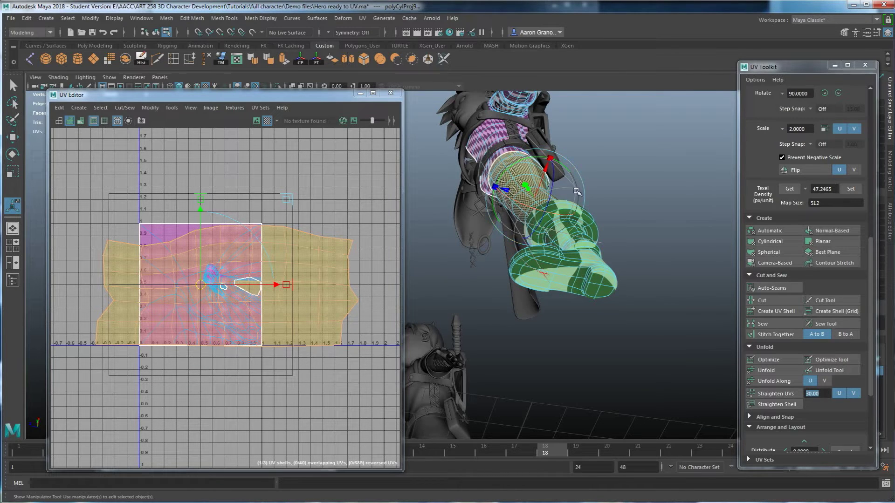
alt+drag(525, 247, 486, 234)
alt+drag(614, 233, 538, 258)
alt+middle_drag(538, 259, 626, 268)
alt+drag(626, 268, 579, 274)
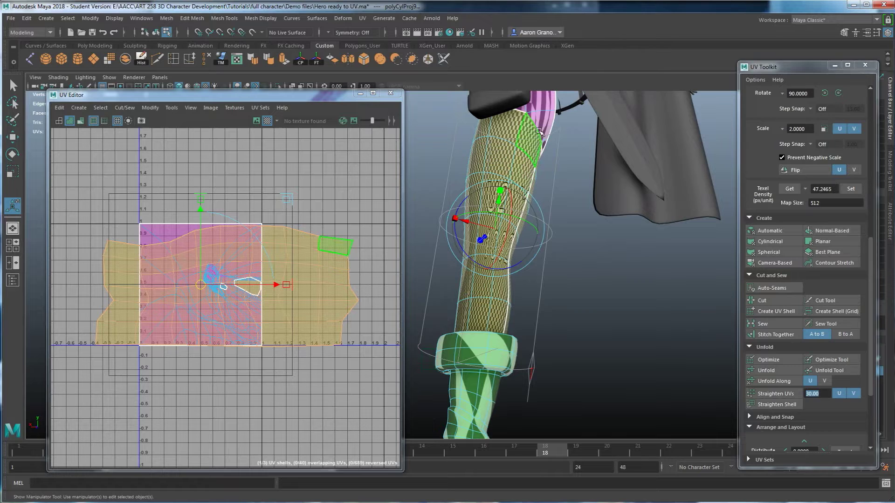
alt+middle_drag(541, 280, 629, 256)
alt+drag(629, 256, 588, 271)
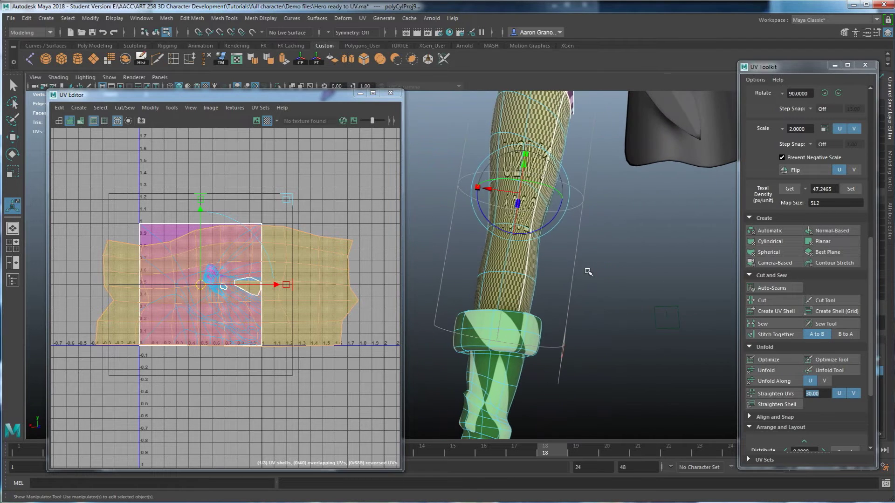
Step: Rotate the cylindrical projection around the leg's long axis so its seam shifts toward the inner side of the leg
mouse_move(542, 184)
mouse_down()
mouse_move(504, 179)
mouse_move(547, 191)
mouse_up()
alt+drag(508, 224, 493, 249)
alt+middle_drag(557, 247, 662, 266)
alt+drag(653, 263, 581, 242)
alt+right_drag(581, 242, 652, 280)
alt+middle_drag(671, 317, 613, 282)
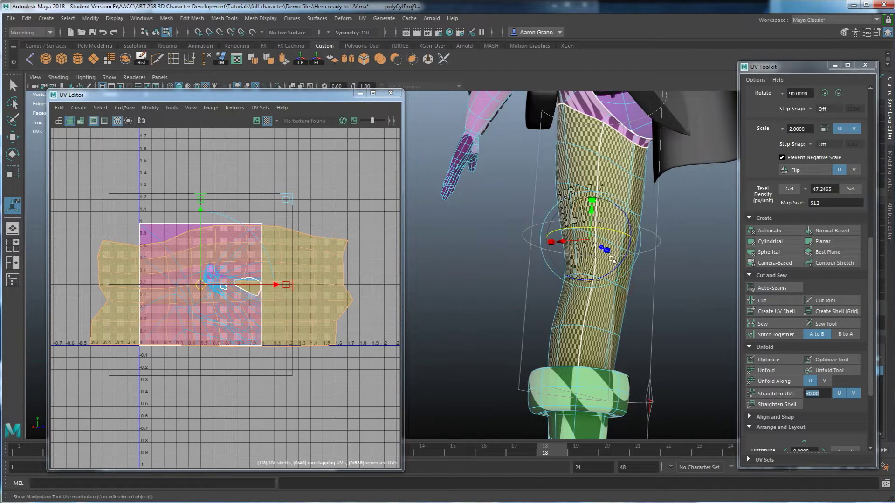
drag(607, 230, 630, 234)
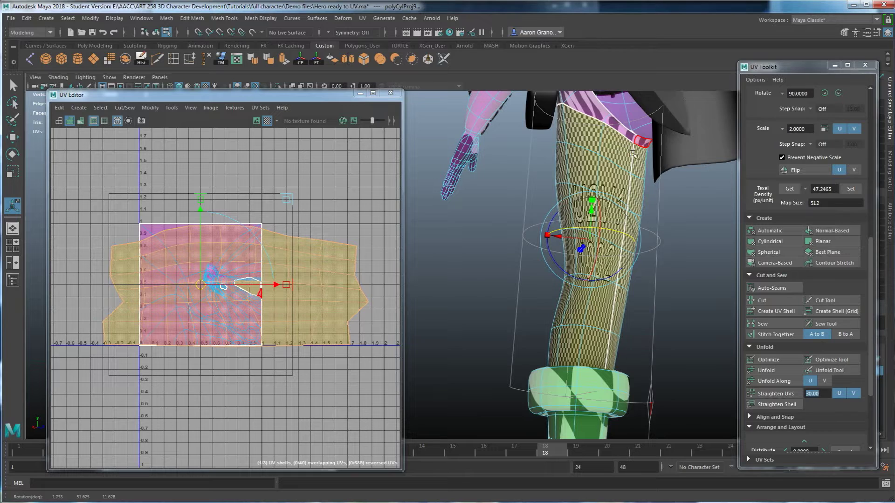
Step: Shorten the cylindrical projection along the leg's length to make the checker squares on the trouser leg more even
alt+drag(549, 259, 689, 275)
alt+drag(452, 254, 470, 296)
alt+drag(505, 345, 462, 362)
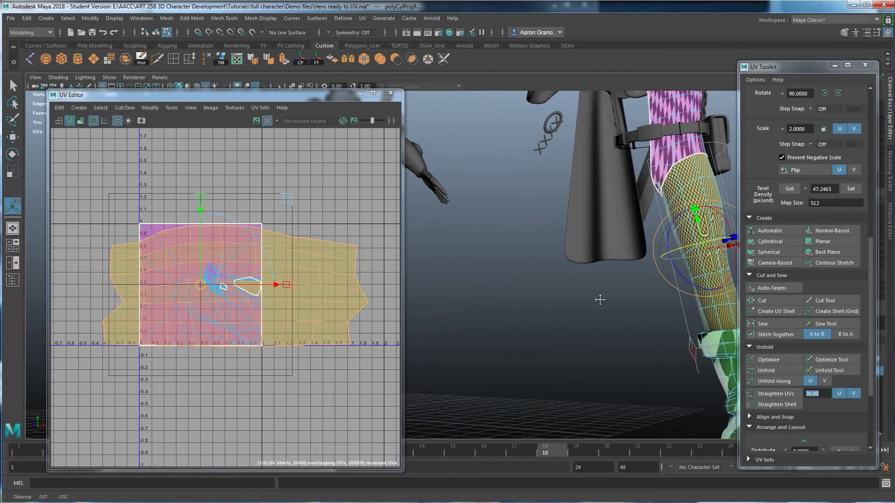
alt+middle_drag(669, 262, 579, 276)
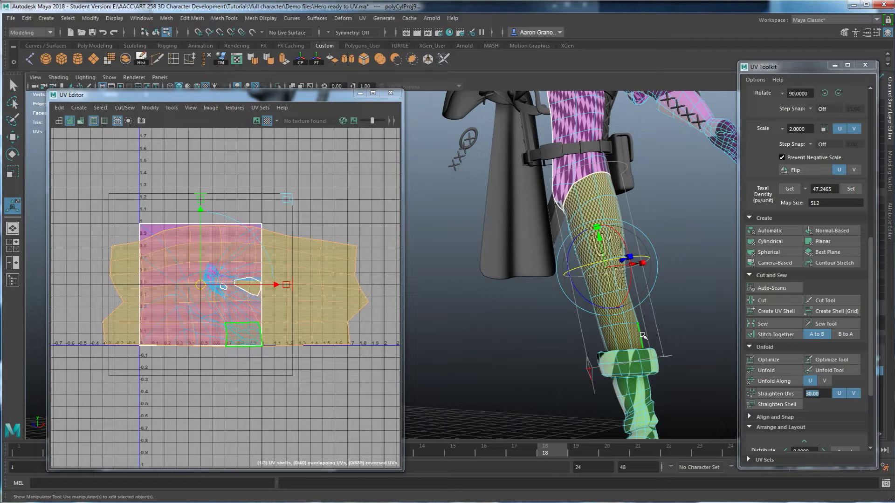
alt+drag(618, 304, 479, 307)
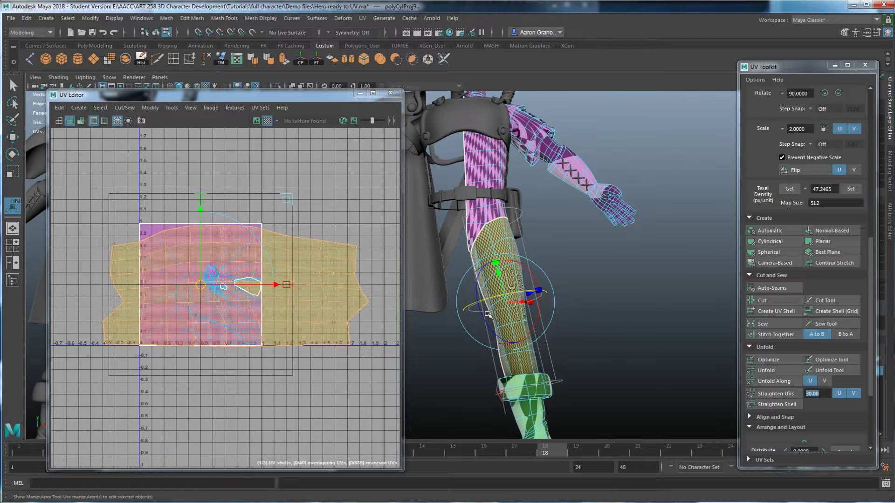
alt+middle_drag(550, 273, 616, 215)
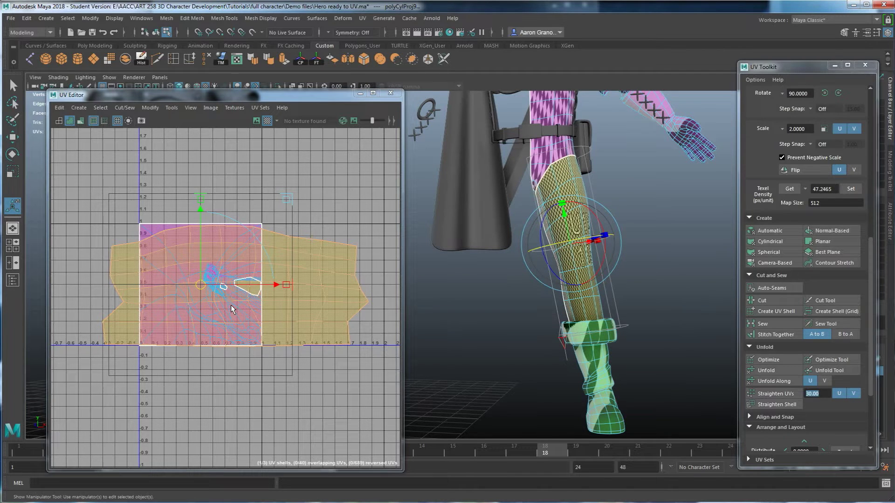
mouse_move(566, 213)
mouse_down()
mouse_move(563, 202)
mouse_move(565, 218)
mouse_up()
alt+drag(563, 266, 619, 250)
alt+middle_drag(619, 250, 524, 328)
alt+right_drag(525, 328, 576, 291)
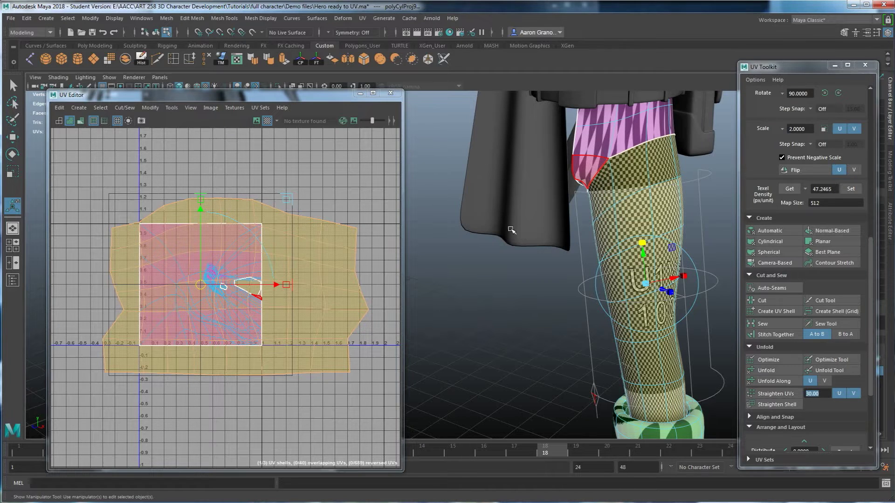
Step: Unfold the trouser-leg UVs and move the unfolded shell outside the 0 to 1 UV square
alt+drag(663, 292, 632, 331)
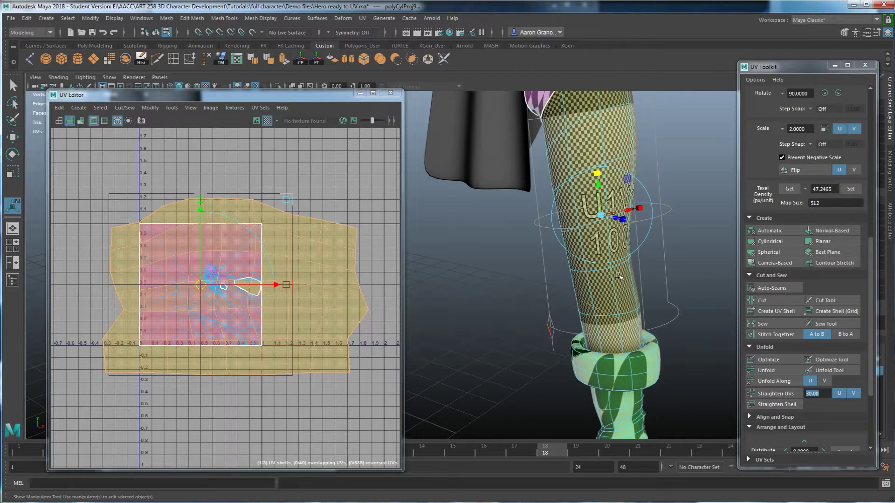
alt+drag(619, 276, 623, 219)
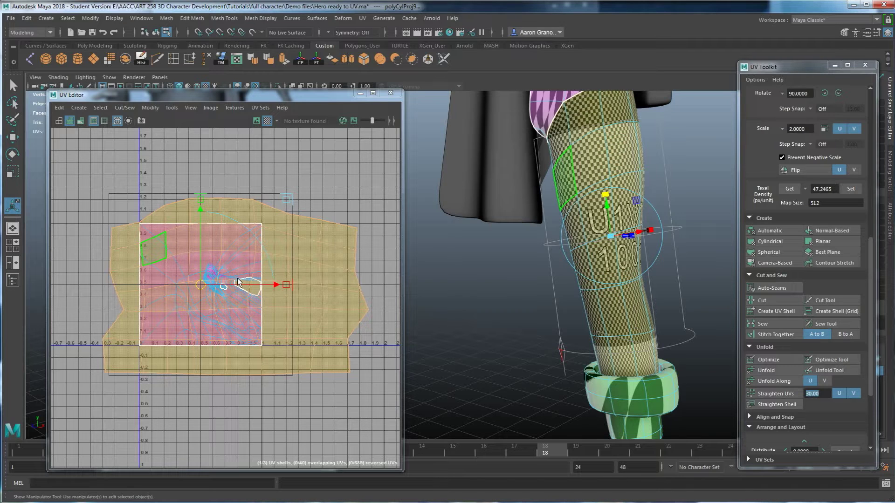
alt+drag(652, 322, 573, 319)
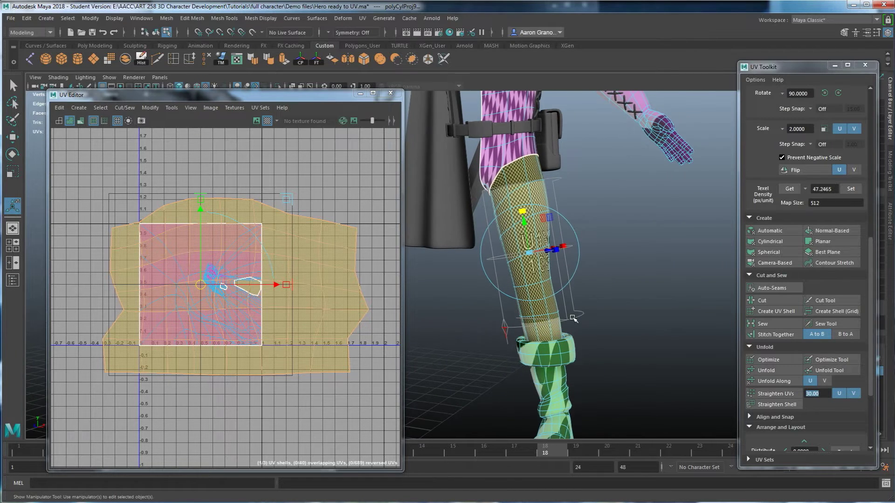
right_click(322, 256)
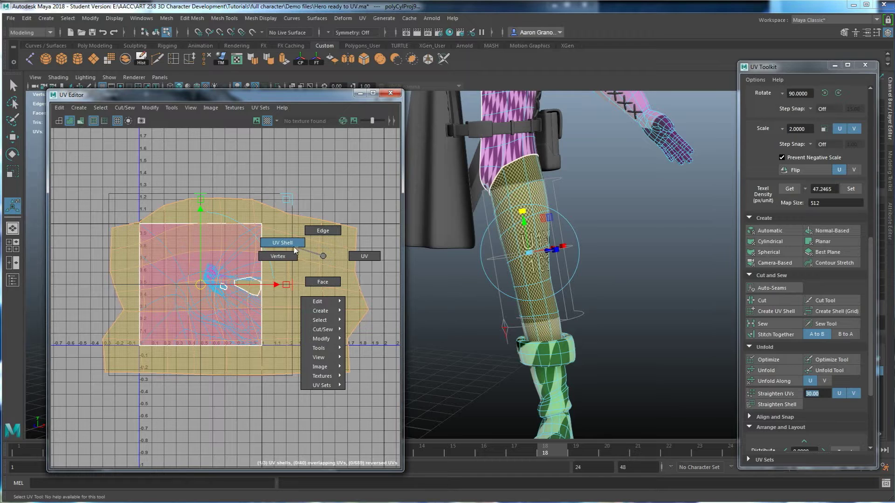
right_drag(293, 247, 292, 245)
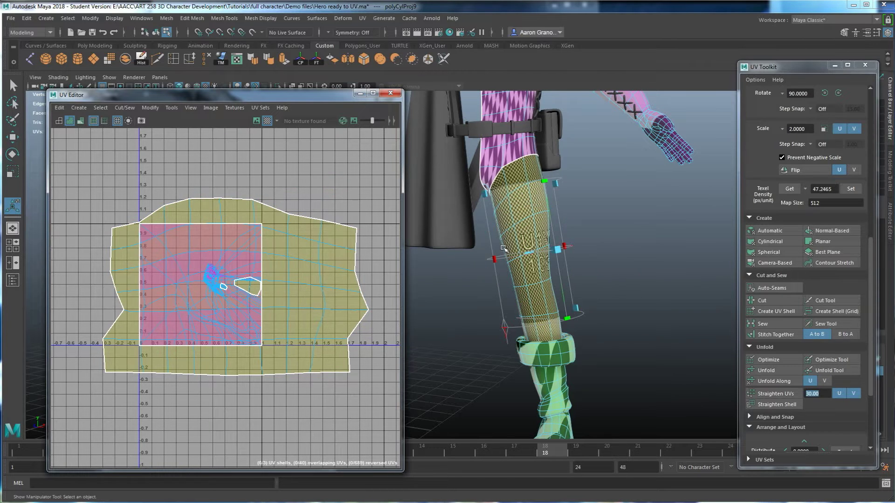
click(522, 261)
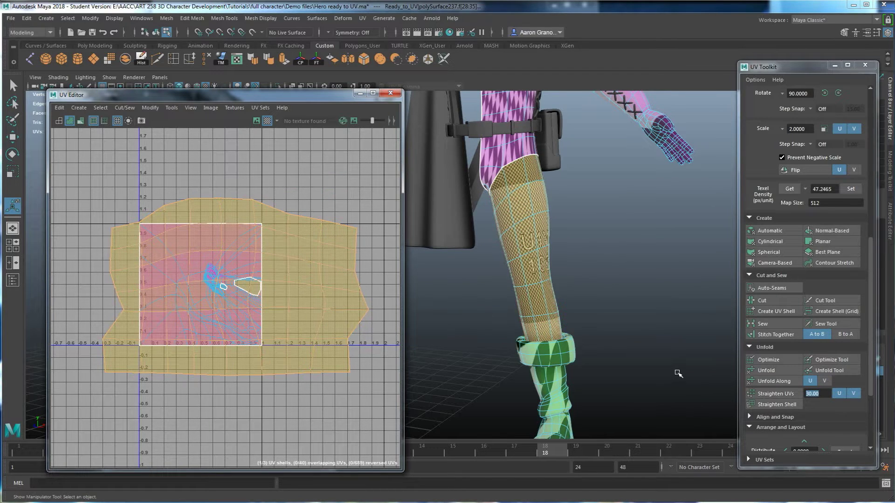
click(766, 370)
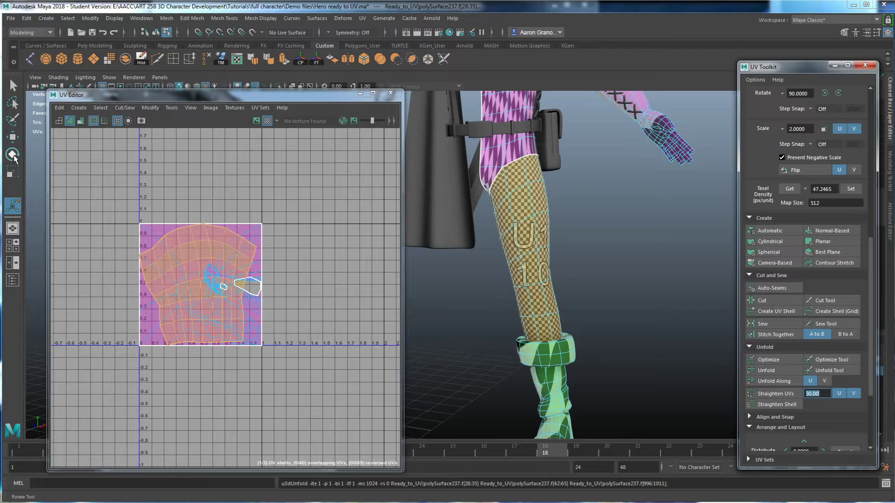
key(w)
drag(224, 286, 356, 217)
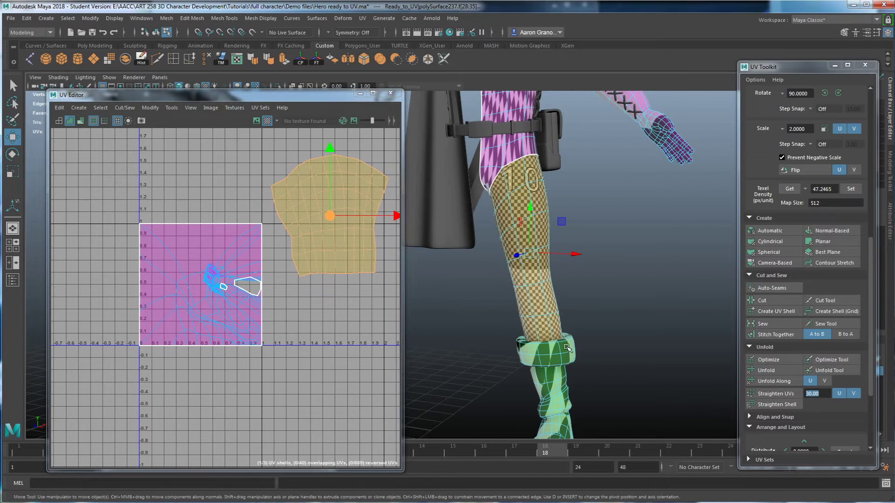
Step: Examine the unfolded trouser leg's checker pattern and the boot below it from several sides
alt+drag(541, 289, 594, 191)
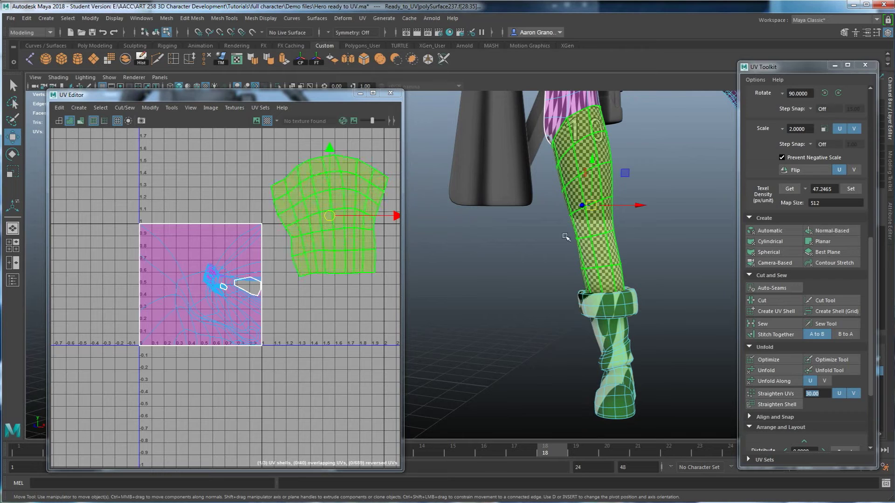
alt+drag(515, 270, 559, 313)
alt+middle_drag(501, 299, 609, 324)
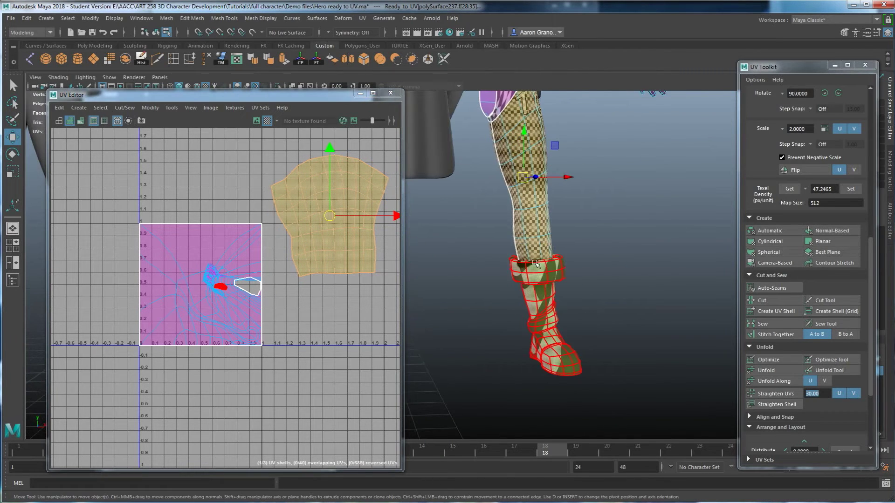
click(362, 18)
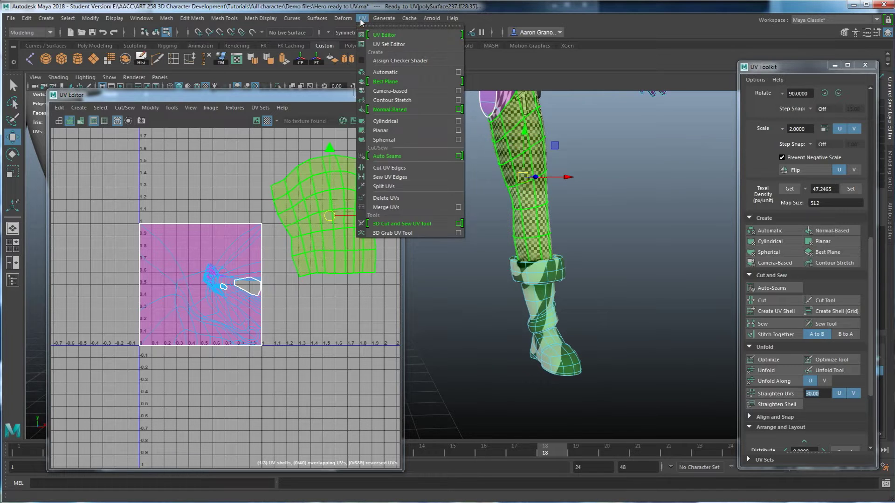
click(361, 22)
alt+drag(601, 224, 610, 295)
alt+drag(648, 349, 648, 280)
alt+drag(624, 308, 602, 372)
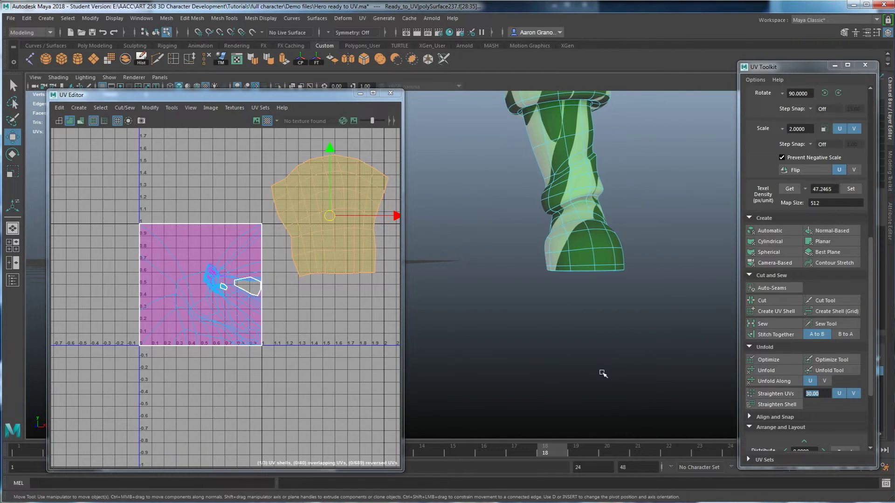
Step: Turn off the boot's smooth mesh preview and select the faces on the underside of its sole
key(1)
mouse_move(584, 295)
alt+mouse_down()
mouse_move(603, 294)
mouse_move(597, 286)
alt+mouse_up()
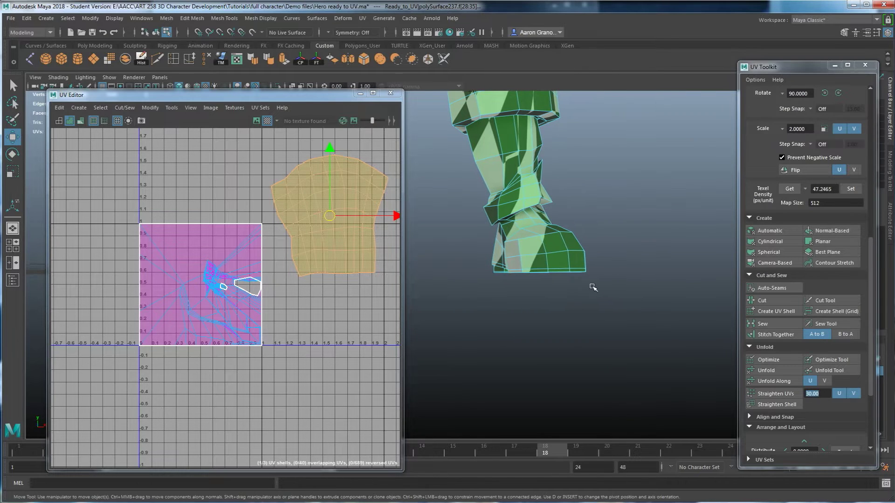
alt+drag(598, 303, 465, 266)
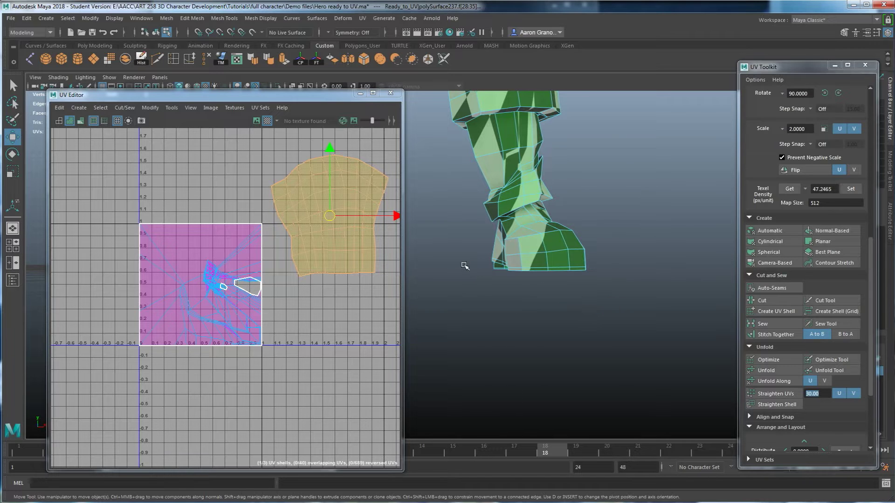
alt+drag(573, 298, 564, 257)
right_drag(564, 257, 563, 280)
alt+drag(570, 278, 548, 279)
right_drag(563, 257, 566, 284)
click(586, 342)
alt+drag(586, 342, 473, 286)
alt+right_drag(574, 321, 595, 339)
ctrl+click(673, 311)
ctrl+click(561, 286)
Step: Refine the boot-sole selection at the faces around the step between the arch and the heel
alt+drag(567, 359, 591, 300)
alt+drag(670, 260, 594, 268)
shift+click(571, 261)
shift+click(595, 240)
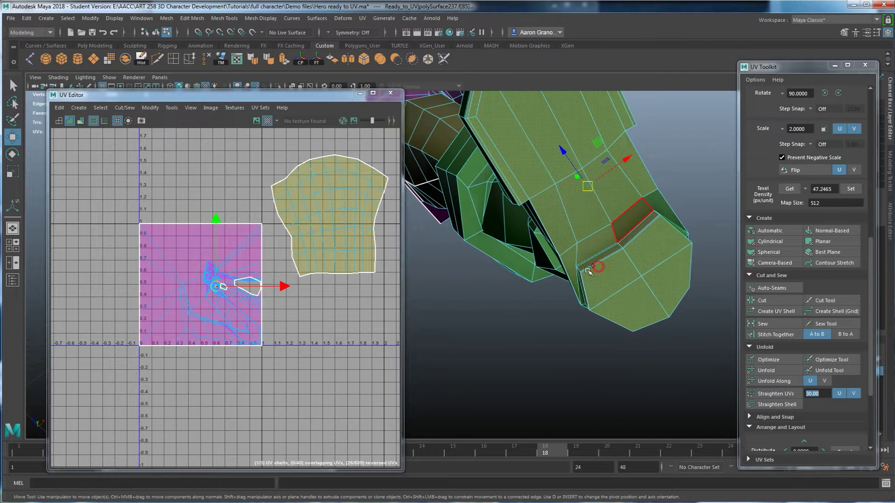
shift+click(632, 231)
alt+drag(667, 203, 673, 235)
alt+middle_drag(627, 239, 605, 295)
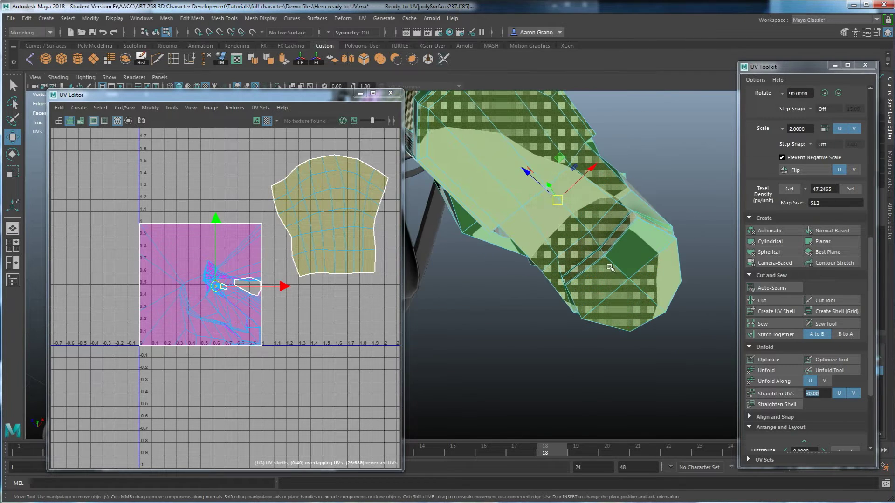
shift+click(641, 204)
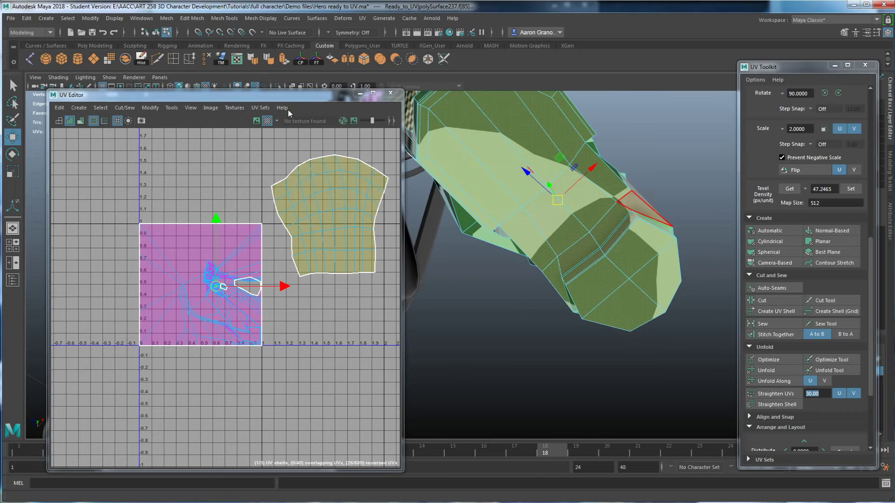
Step: Turn off the checker display and inspect the selected sole and heel faces from the side and underneath
click(269, 120)
alt+drag(485, 189, 546, 227)
alt+drag(531, 161, 513, 207)
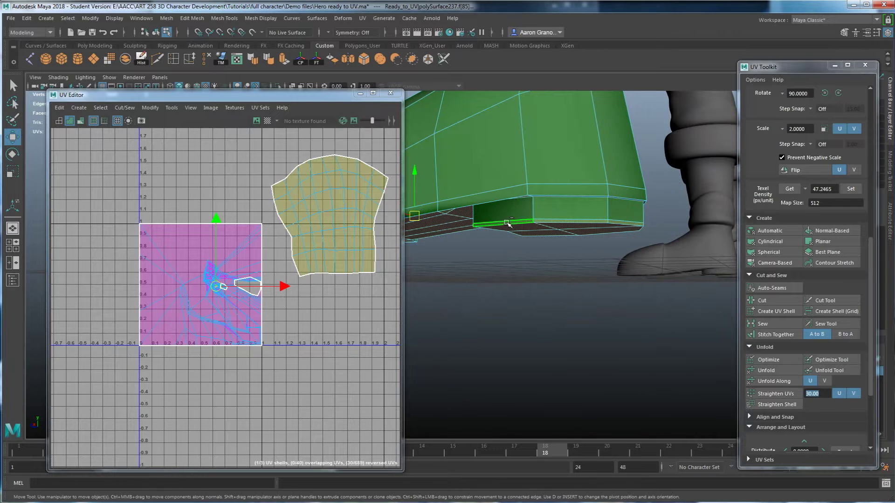
alt+drag(557, 222, 505, 269)
alt+right_drag(505, 269, 519, 249)
alt+drag(519, 250, 549, 259)
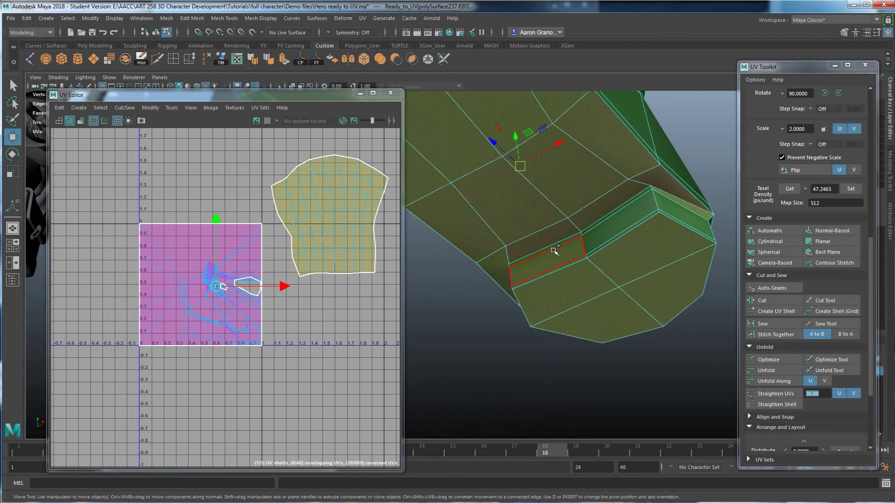
click(590, 225)
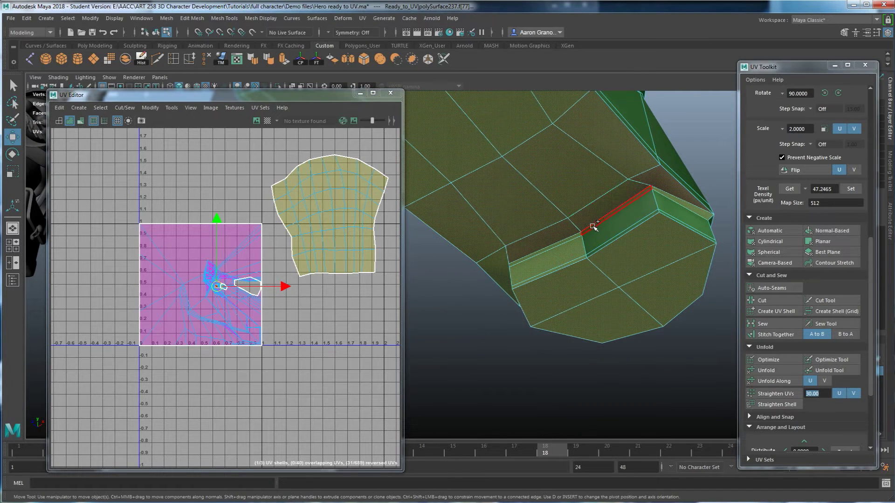
shift+double_click(596, 234)
alt+drag(597, 235, 518, 227)
key(ctrl+z)
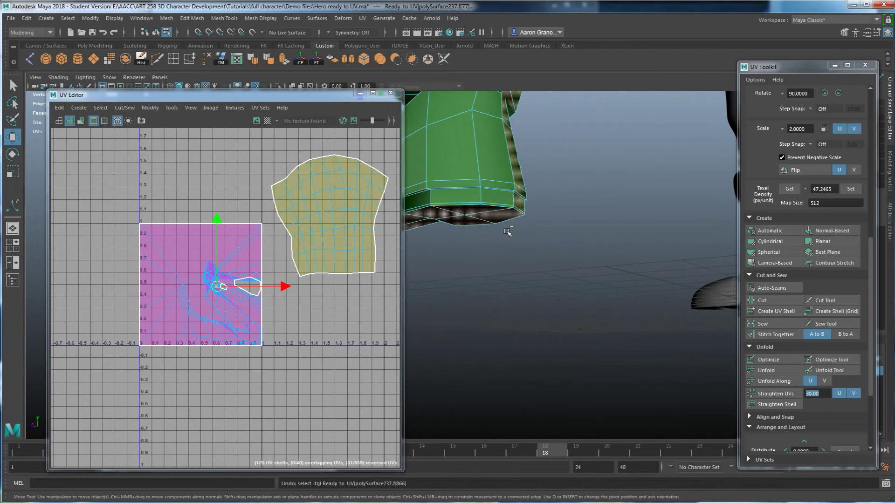
key(ctrl+z)
Step: Apply a planar UV projection to the selected sole faces and move the resulting shell outside the 0–1 tile, below the trouser-leg shell
alt+drag(484, 234, 565, 228)
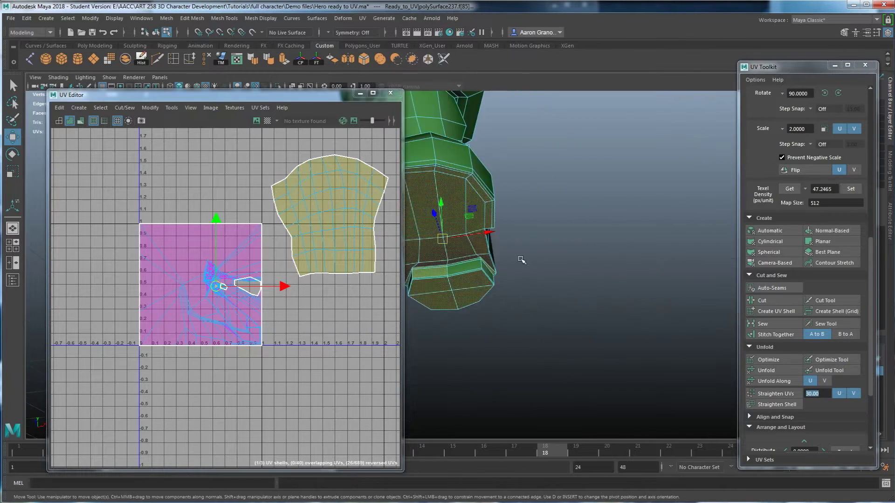
scroll(500, 280, up, 4)
scroll(490, 291, up, 2)
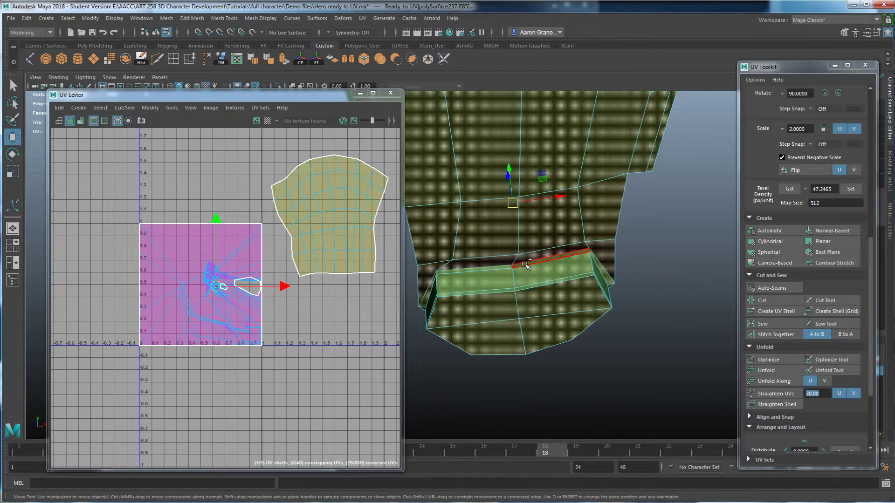
scroll(524, 264, down, 5)
alt+drag(523, 260, 418, 248)
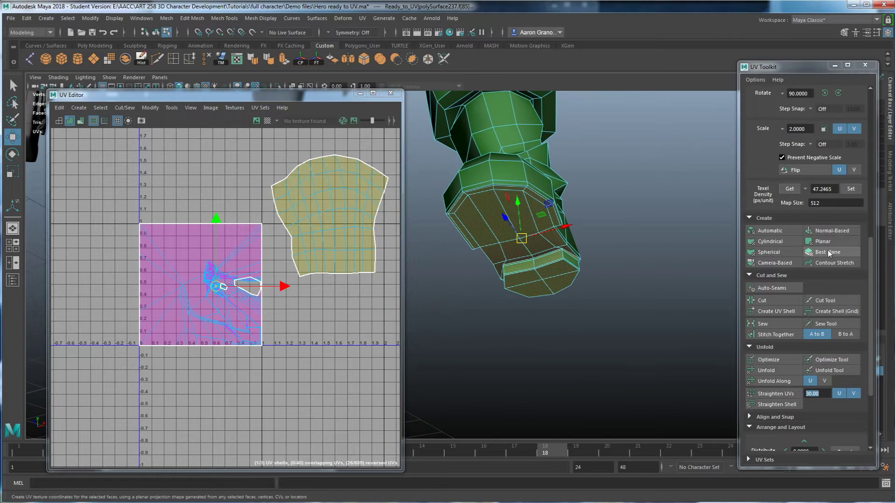
click(823, 241)
drag(202, 286, 375, 401)
click(764, 372)
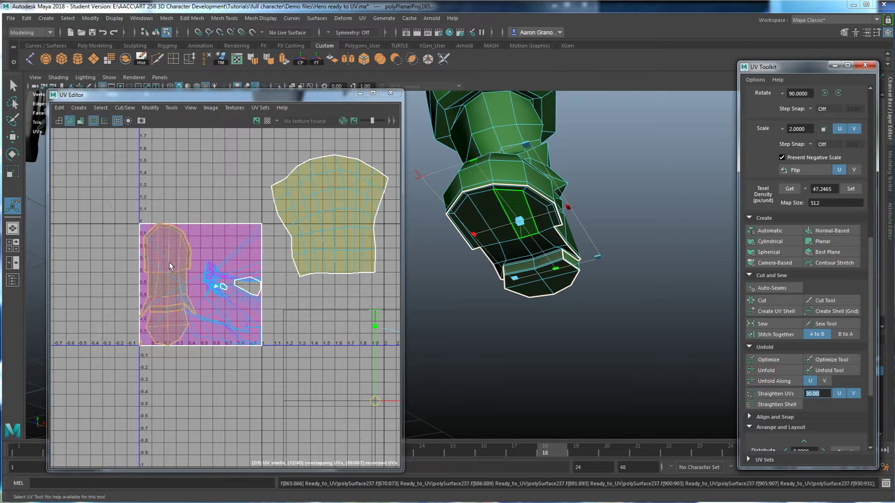
drag(376, 401, 547, 464)
drag(324, 416, 235, 347)
key(w)
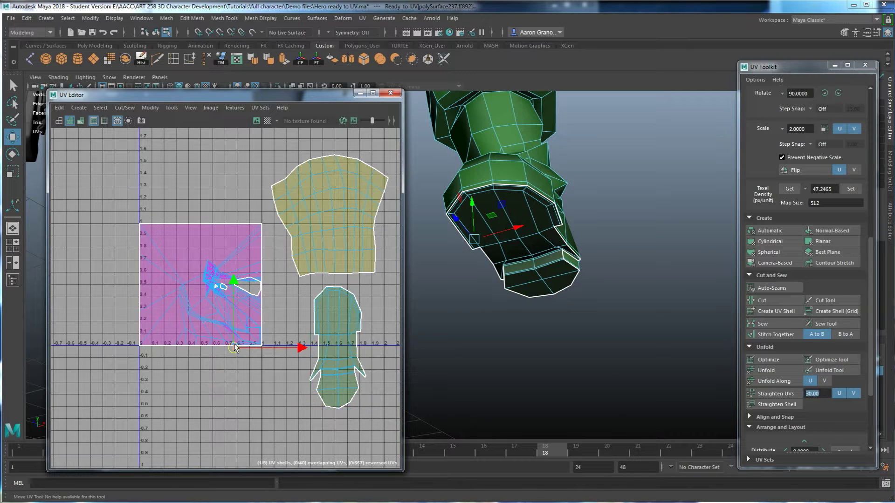
Step: Select the UV shell of the remaining boot faces and reproject it with Contour Stretch
alt+drag(528, 231, 440, 280)
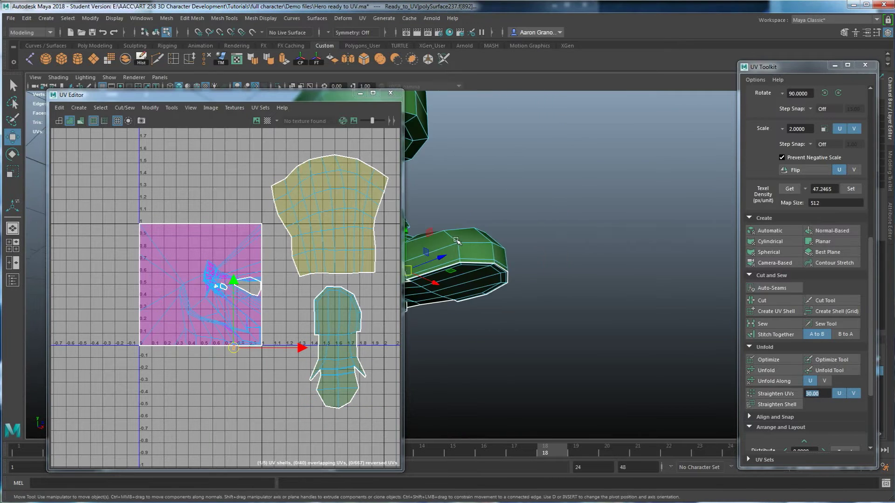
alt+middle_drag(440, 279, 494, 299)
alt+drag(494, 299, 532, 313)
alt+middle_drag(441, 287, 550, 307)
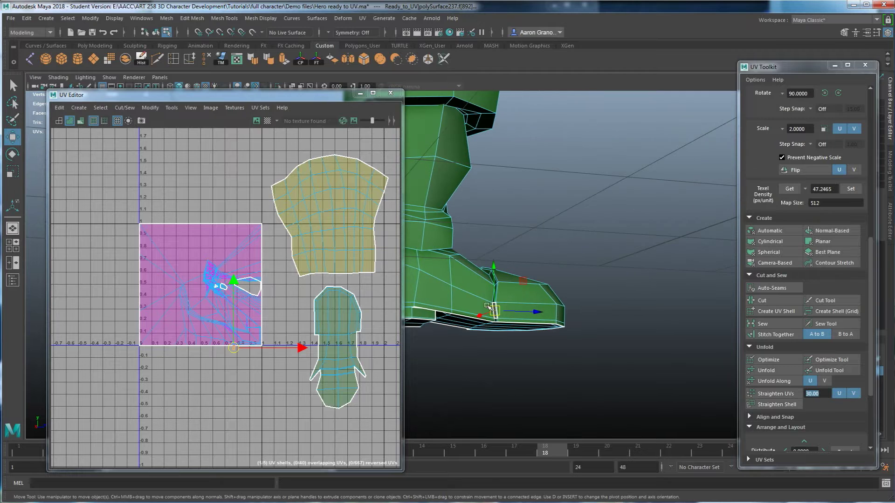
scroll(494, 310, down, 6)
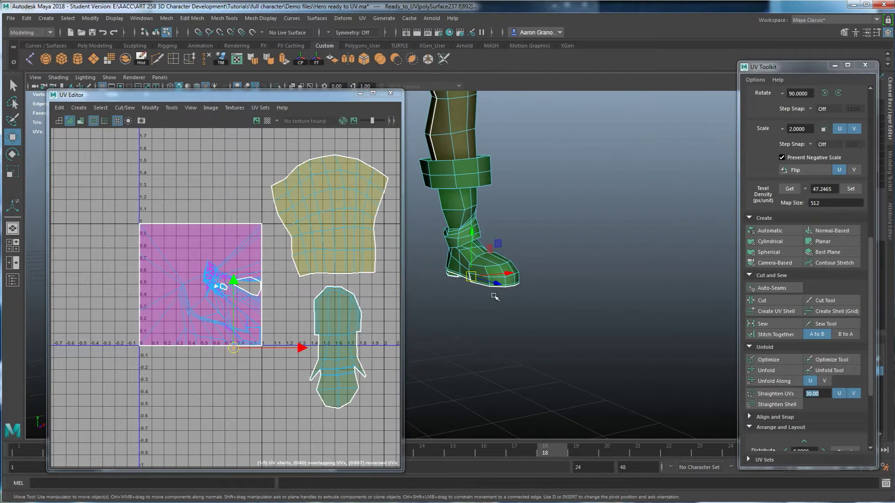
right_drag(191, 273, 133, 239)
drag(228, 357, 260, 406)
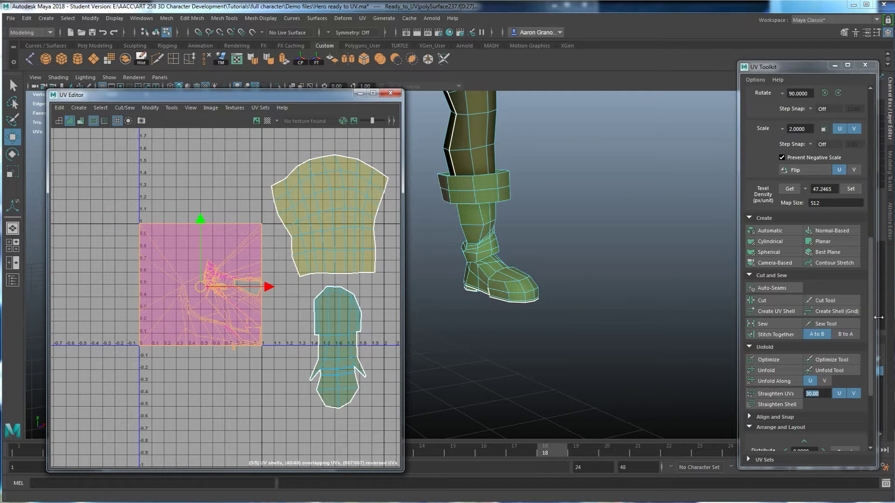
click(829, 263)
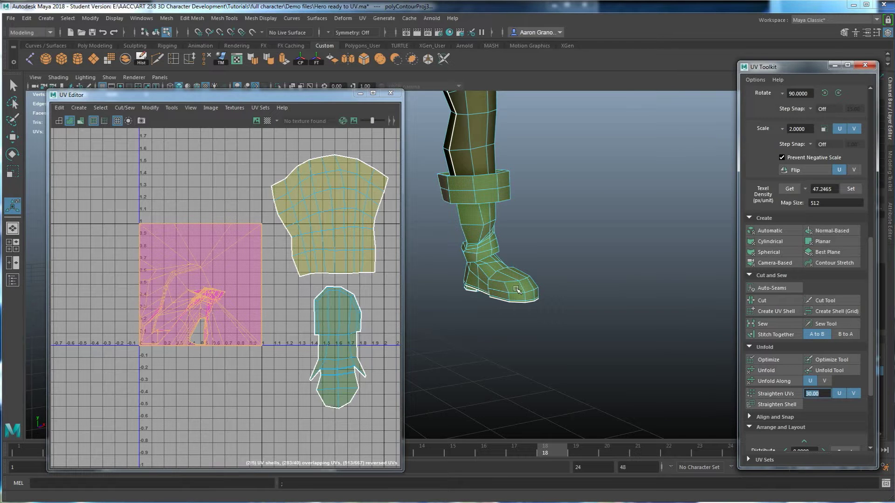
Step: Cut a vertical UV seam along the side of the boot from the cuff to the heel with the 3D Cut and Sew UV Tool
alt+drag(604, 263, 629, 254)
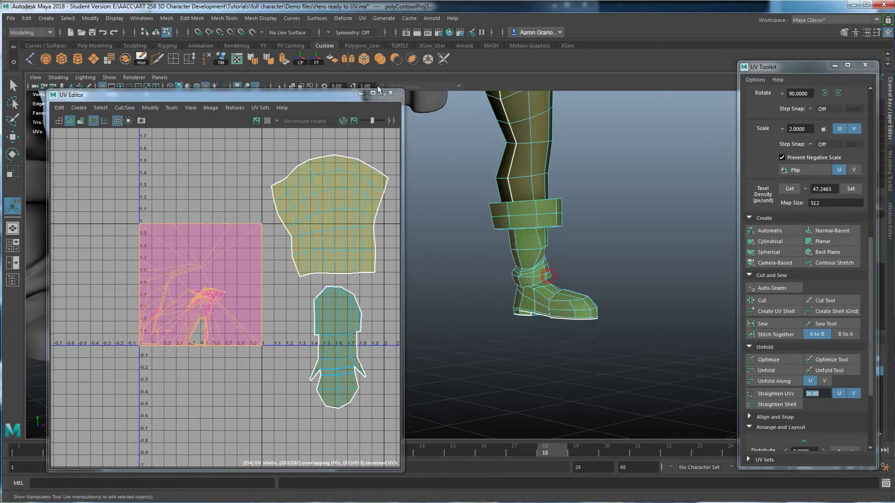
click(362, 20)
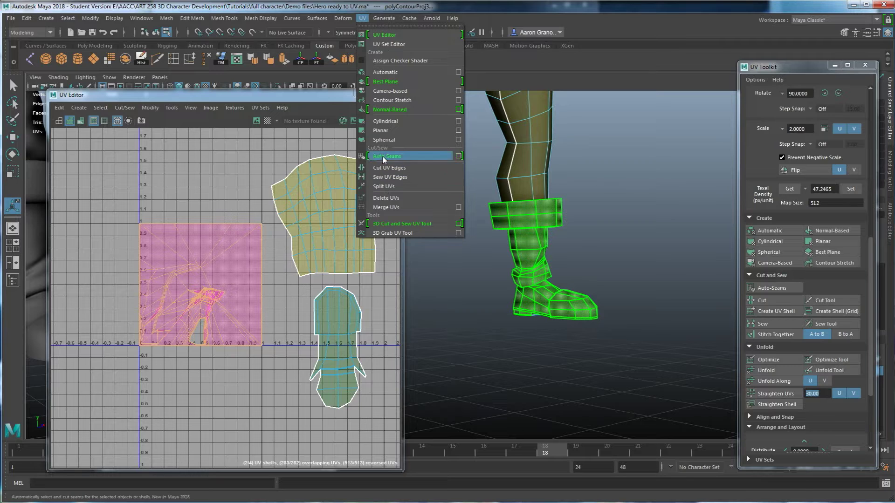
click(388, 225)
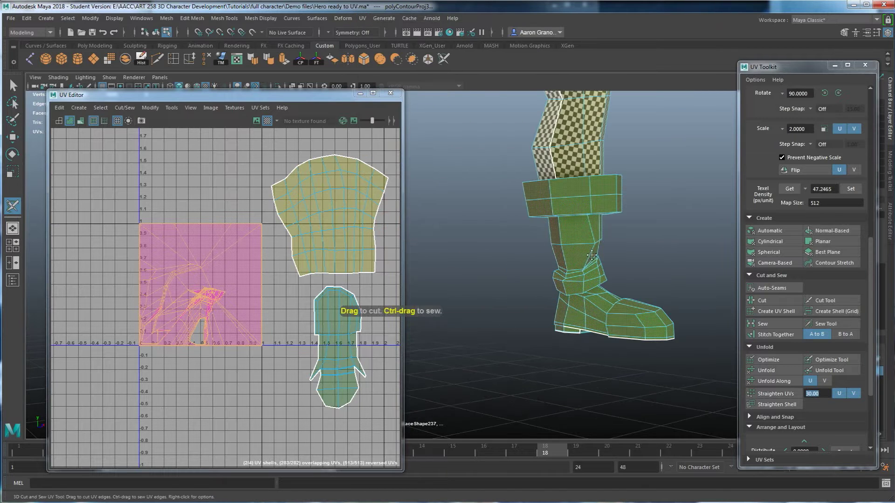
scroll(534, 138, up, 5)
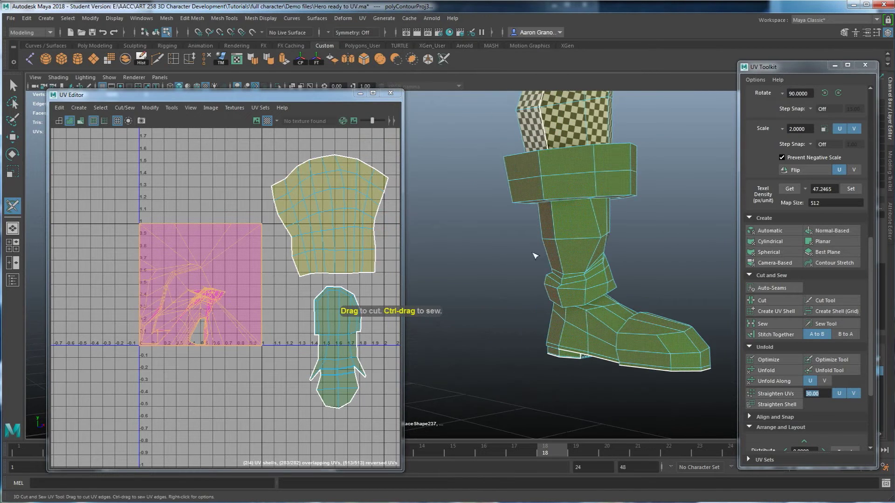
click(541, 188)
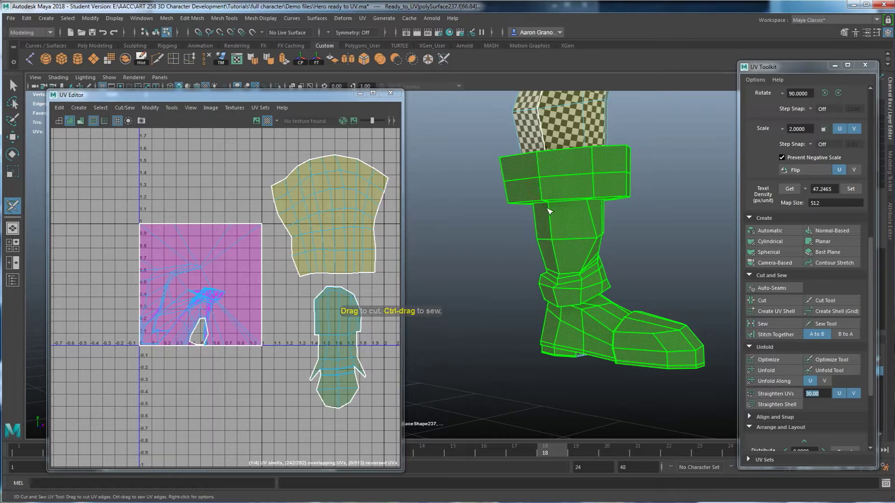
right_drag(556, 195, 554, 137)
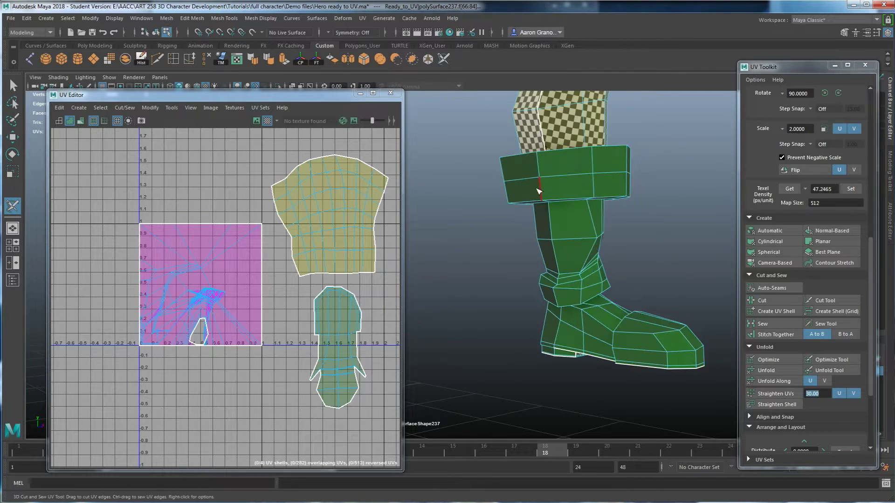
double_click(542, 174)
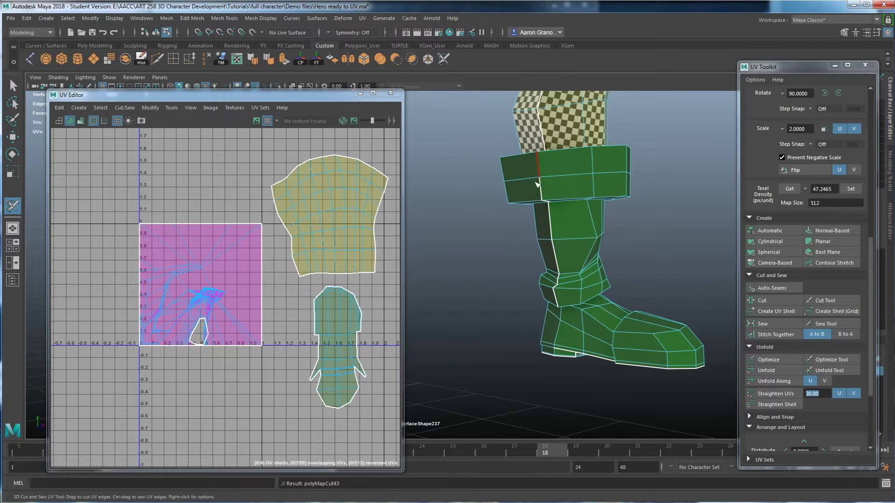
alt+drag(562, 315, 566, 293)
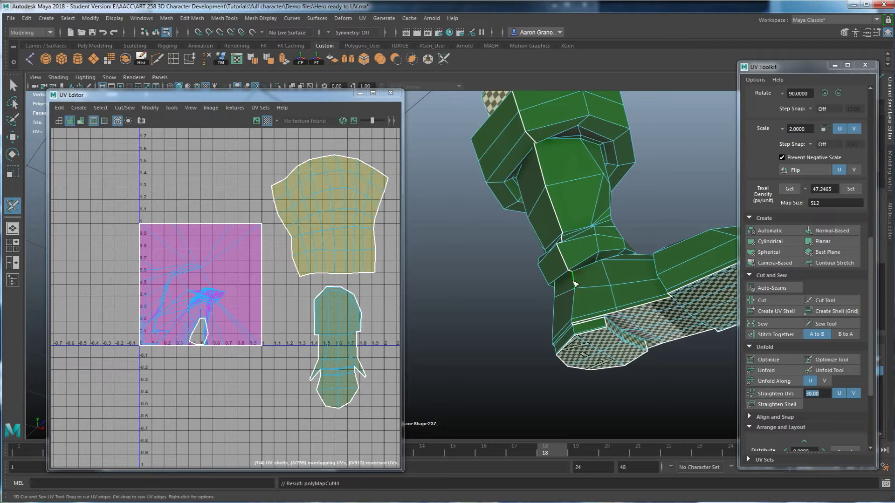
mouse_move(572, 325)
alt+mouse_down()
mouse_move(594, 340)
mouse_move(559, 304)
mouse_move(570, 334)
alt+mouse_up()
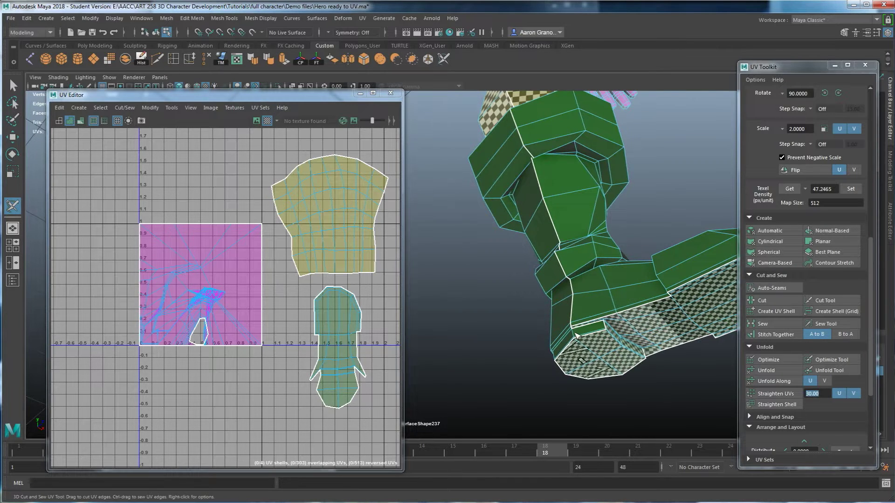
alt+drag(563, 219, 559, 270)
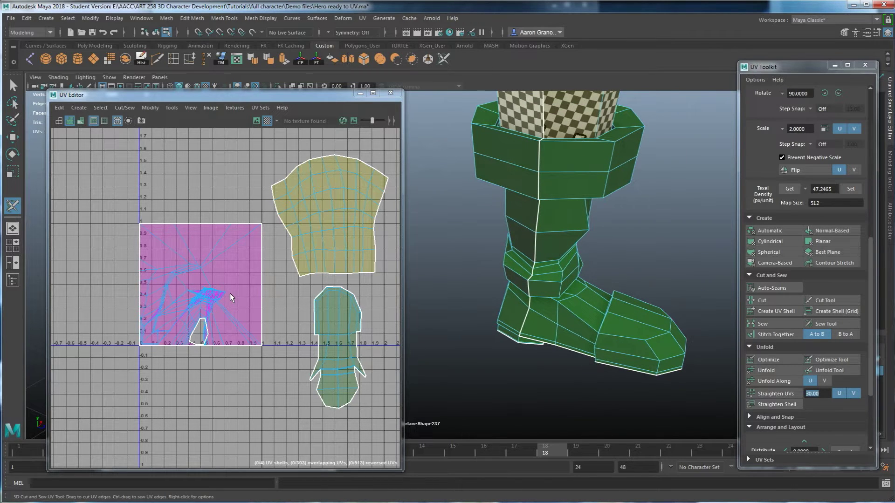
Step: Select the whole boot shell and try to unfold it
key(w)
right_drag(232, 270, 208, 259)
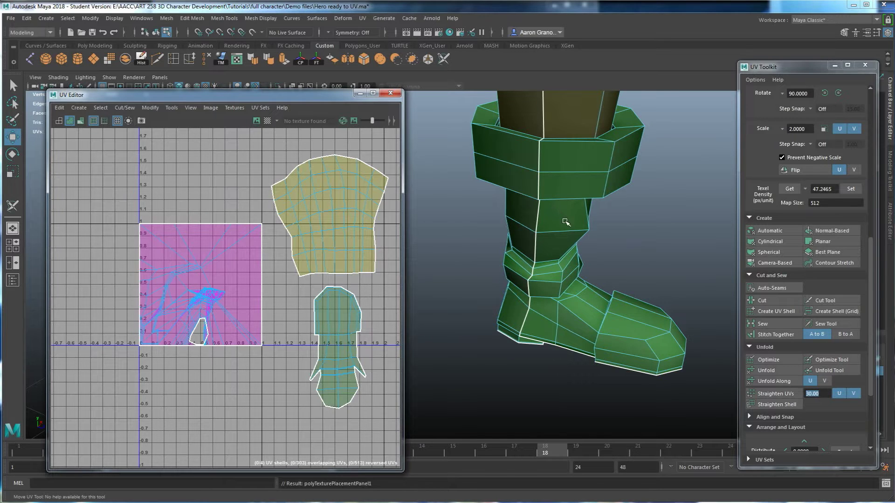
click(565, 222)
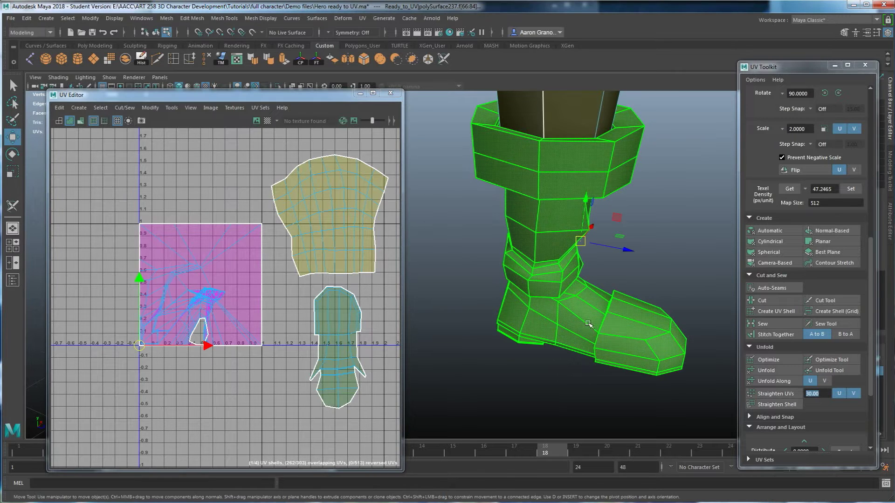
click(775, 368)
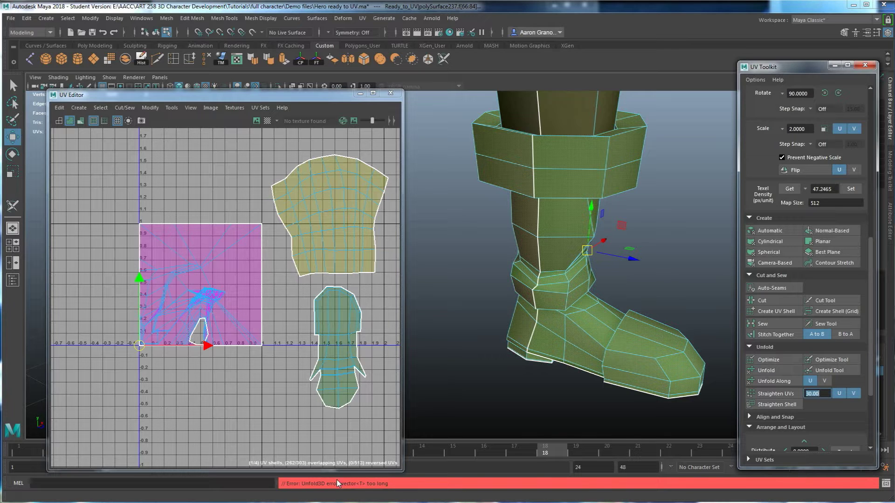
Step: Check the boot's seams around the heel and cuff in smooth preview, and try unfolding the boot shell again
alt+drag(528, 333, 549, 245)
scroll(559, 279, up, 3)
mouse_move(588, 344)
alt+mouse_down()
mouse_move(599, 313)
mouse_move(591, 347)
alt+mouse_up()
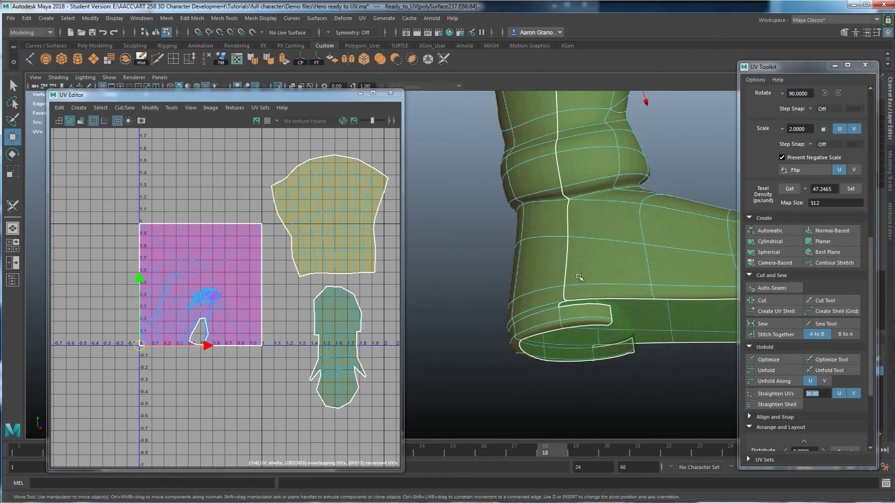
alt+drag(577, 256, 571, 276)
scroll(588, 242, down, 5)
alt+drag(605, 210, 535, 338)
mouse_move(627, 278)
alt+mouse_down()
mouse_move(546, 321)
mouse_move(523, 315)
mouse_move(549, 299)
mouse_move(624, 290)
alt+mouse_up()
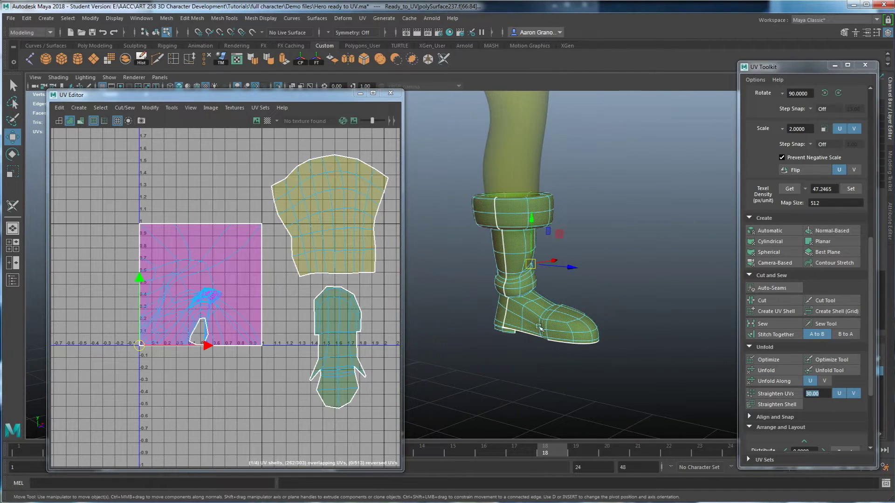
click(765, 371)
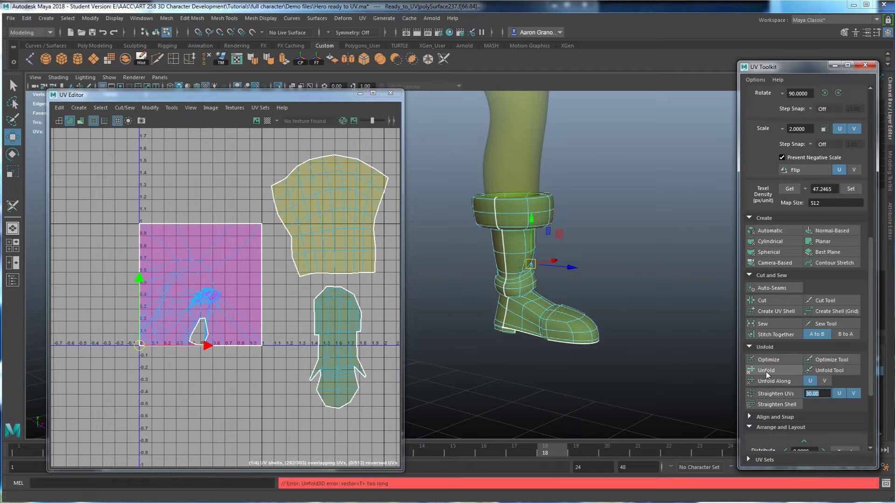
Step: Examine the boot's cuff opening, side seam and foot from several angles
mouse_move(468, 329)
alt+mouse_down()
mouse_move(479, 336)
mouse_move(471, 344)
alt+mouse_up()
alt+right_drag(471, 343, 489, 305)
key(F8)
alt+drag(517, 303, 563, 287)
alt+right_drag(563, 287, 539, 299)
alt+middle_drag(539, 299, 541, 311)
key(F8)
alt+drag(548, 259, 583, 217)
Step: Select the lengthwise edges running down the trouser leg, boot and sole, and cut them as a new UV seam
right_drag(582, 217, 585, 228)
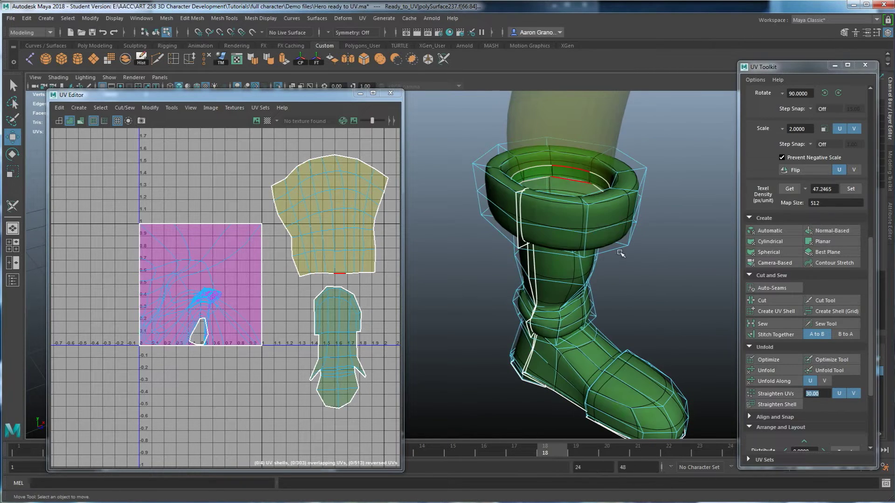
click(588, 219)
scroll(591, 286, up, 6)
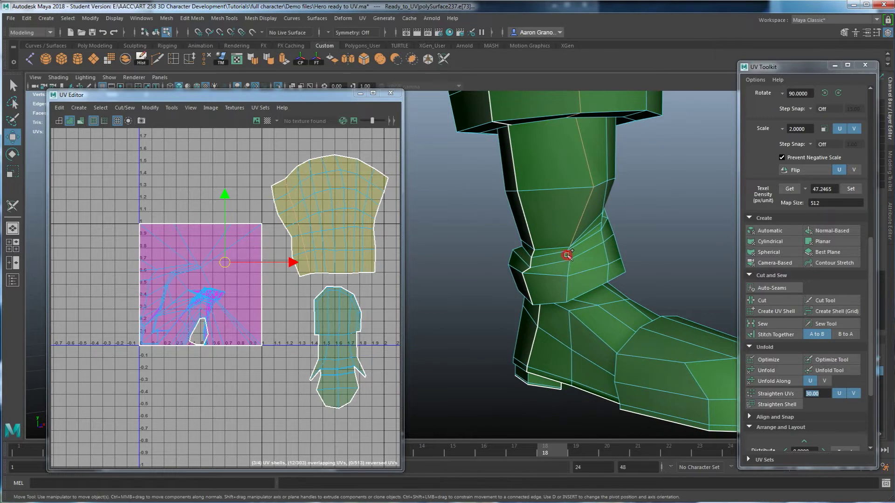
alt+drag(608, 339, 561, 282)
scroll(561, 282, down, 5)
alt+middle_drag(521, 264, 552, 312)
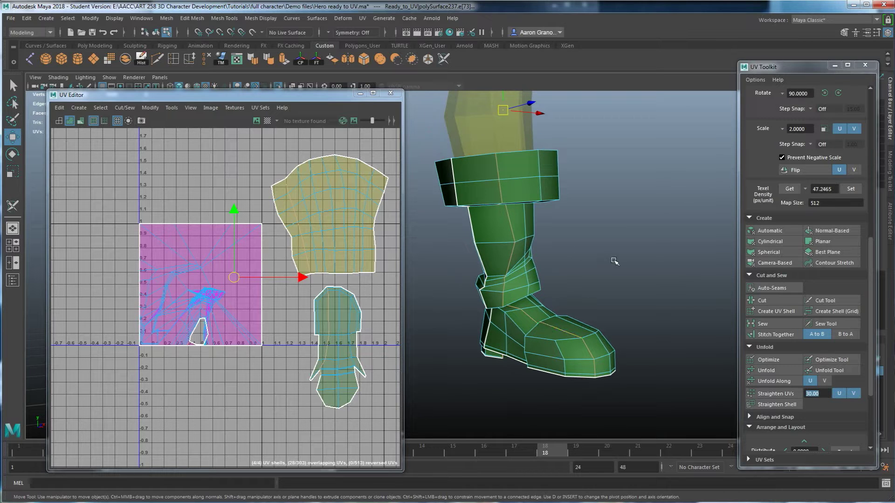
click(769, 301)
Step: Try to unfold the boot's lengthwise side strip shell, and then the remaining main boot shell
alt+drag(510, 247, 518, 215)
scroll(509, 247, down, 4)
right_click(497, 205)
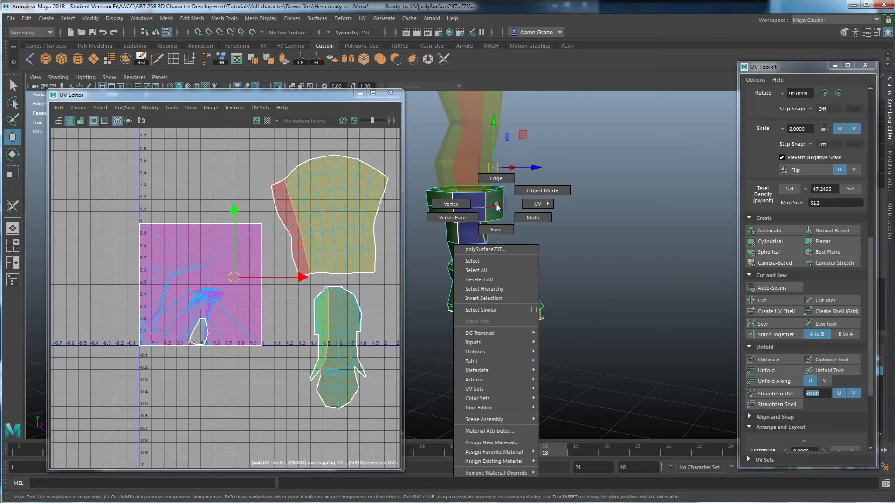
click(534, 195)
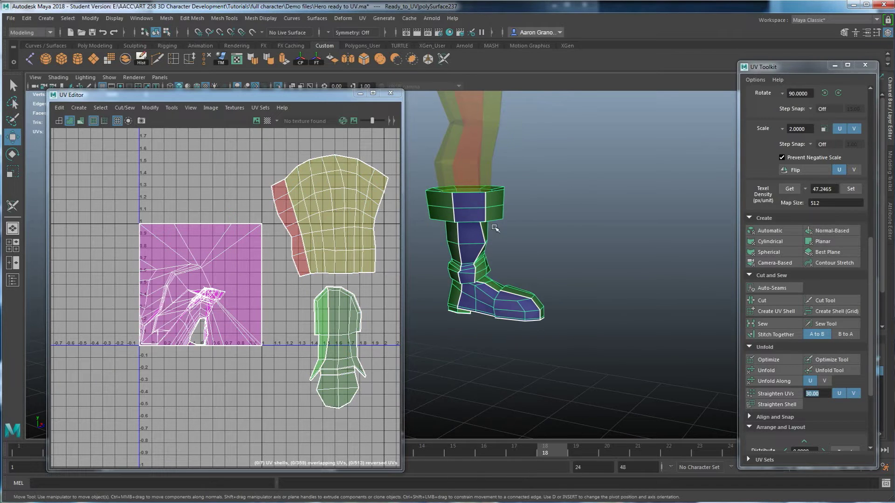
right_drag(285, 243, 236, 226)
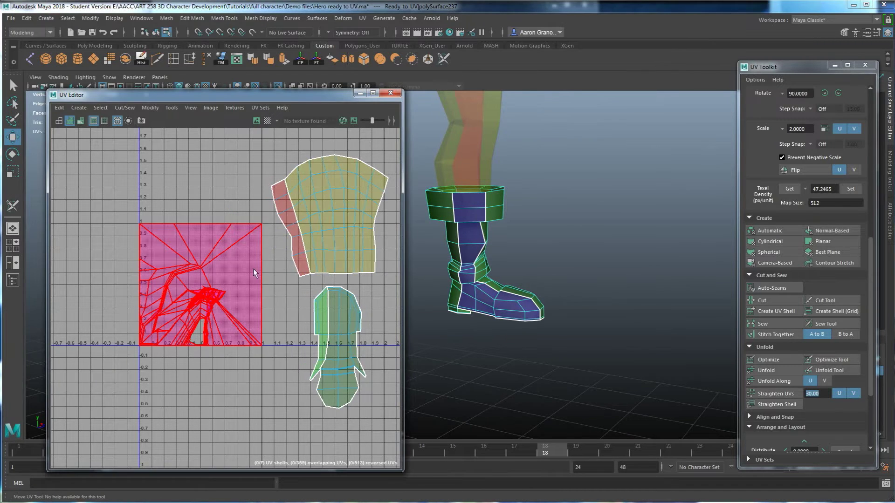
click(467, 209)
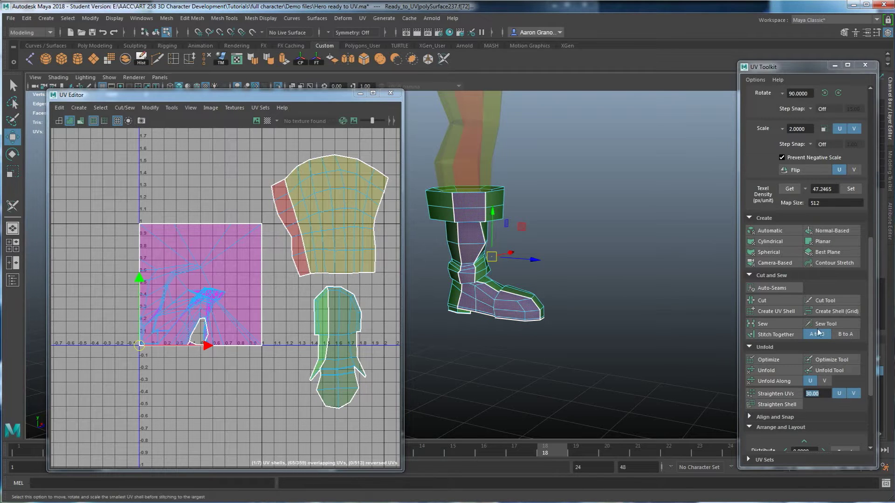
click(765, 370)
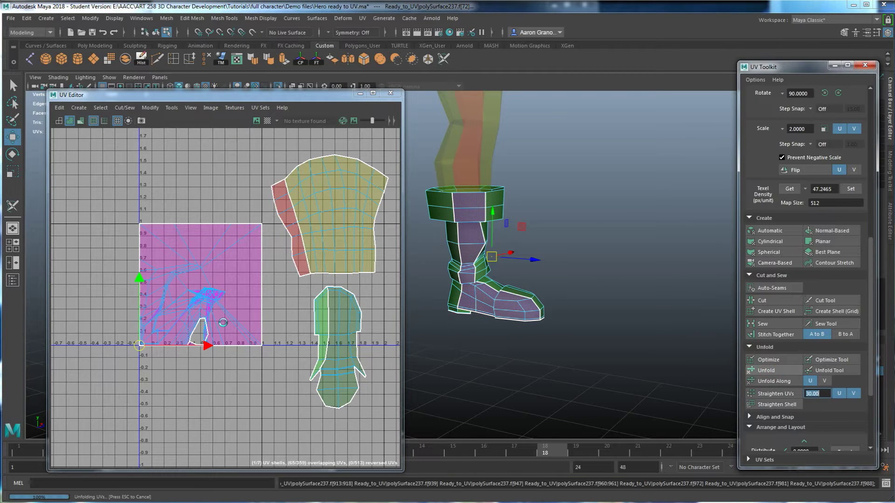
click(441, 210)
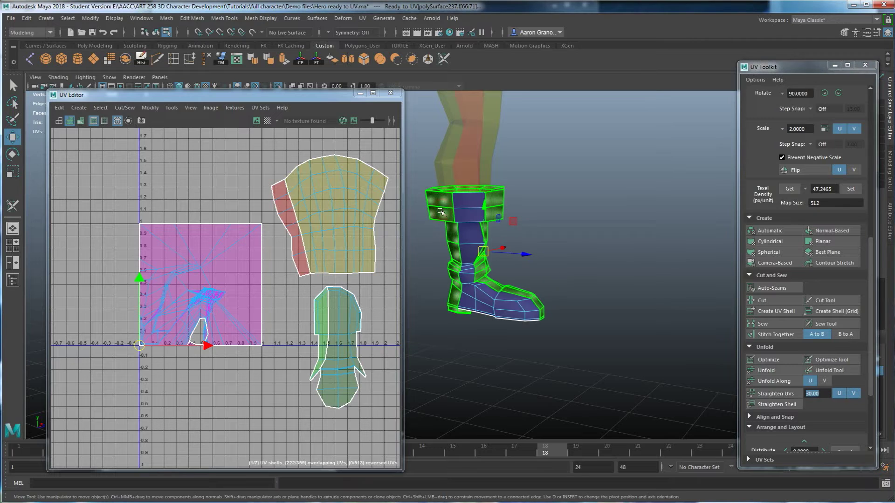
click(771, 370)
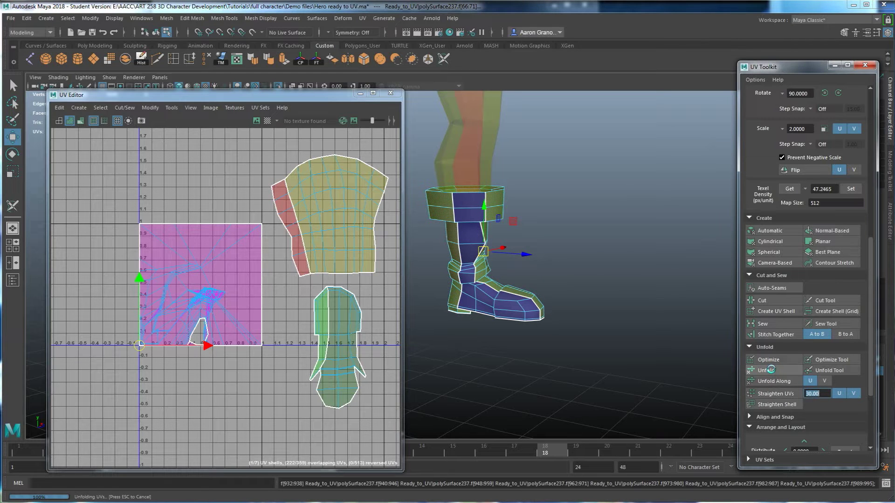
Step: Reselect the boot mesh in object mode and try unfolding its side strip shell again
alt+drag(474, 300, 518, 344)
right_drag(519, 233, 548, 224)
click(620, 271)
scroll(549, 304, down, 5)
alt+drag(536, 312, 487, 276)
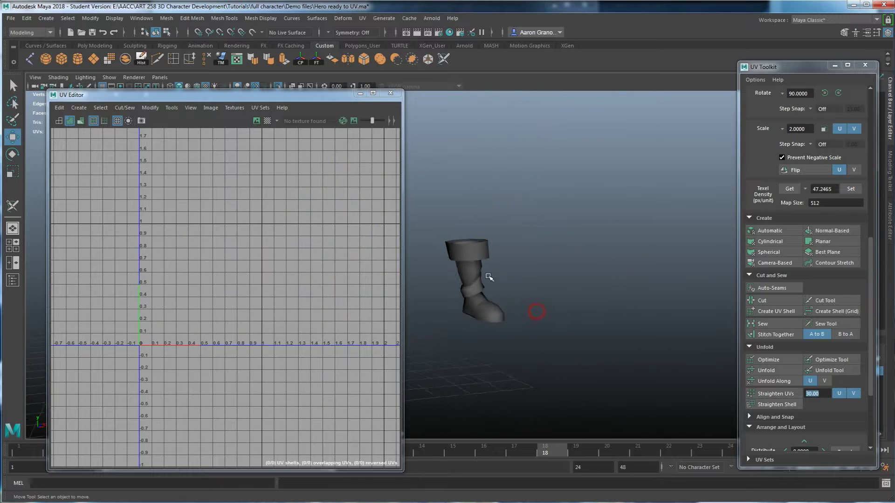
click(488, 277)
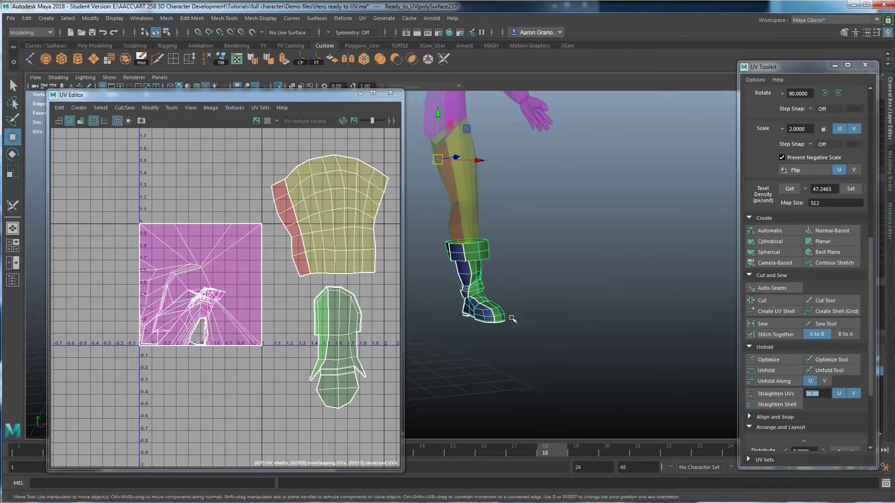
scroll(511, 319, up, 2)
scroll(574, 277, up, 2)
right_drag(247, 230, 209, 215)
click(522, 270)
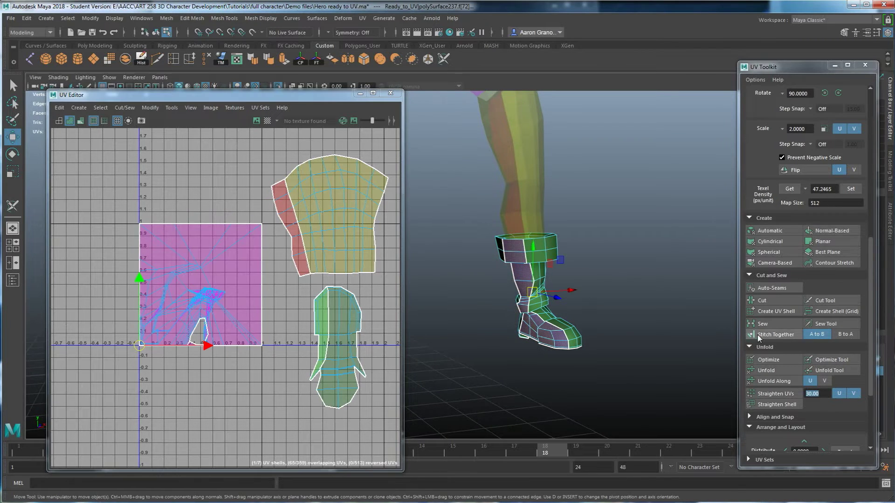
click(766, 370)
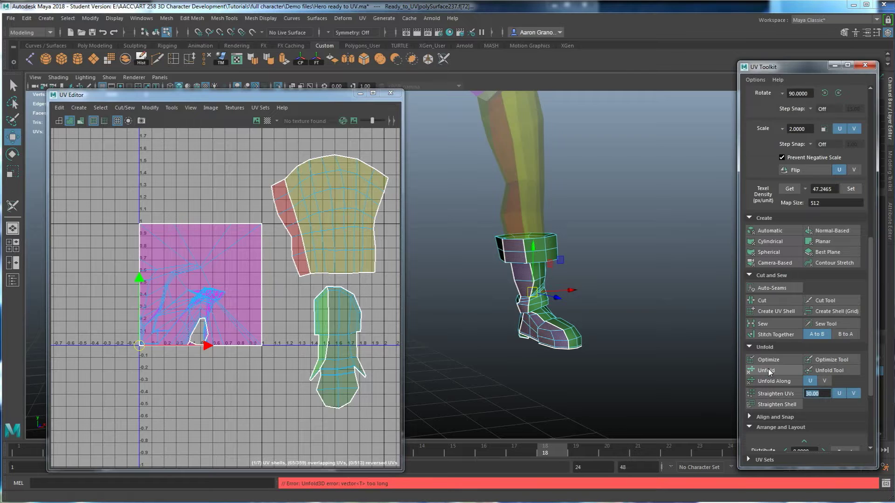
Step: Apply a planar projection to the boot's side strip, unfold it, and place it outside the 0–1 UV tile
scroll(494, 304, up, 4)
alt+drag(494, 304, 620, 280)
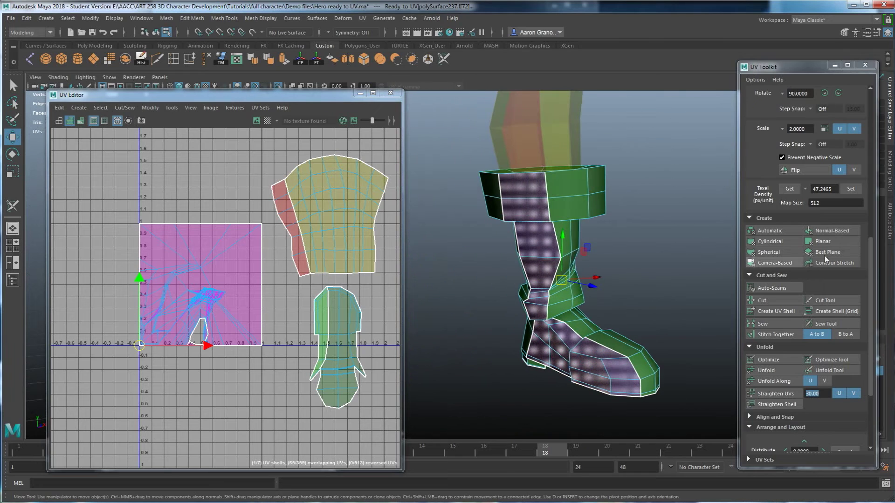
click(820, 241)
scroll(232, 318, down, 3)
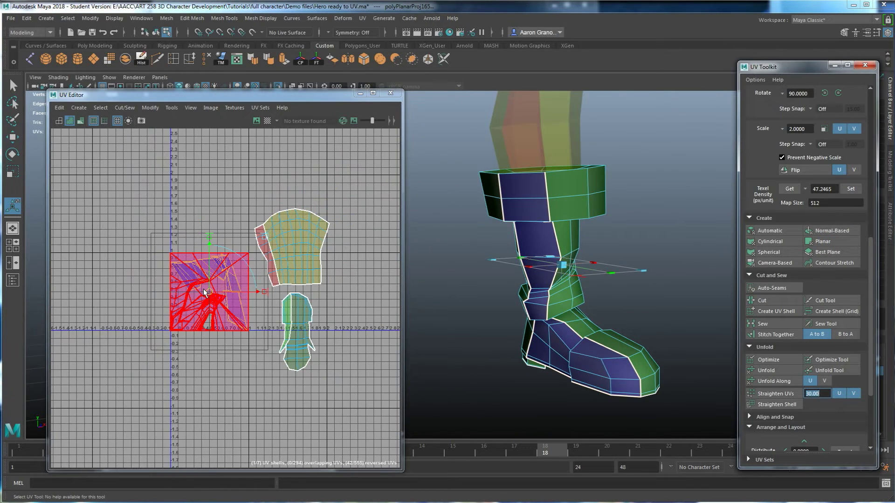
drag(209, 290, 159, 397)
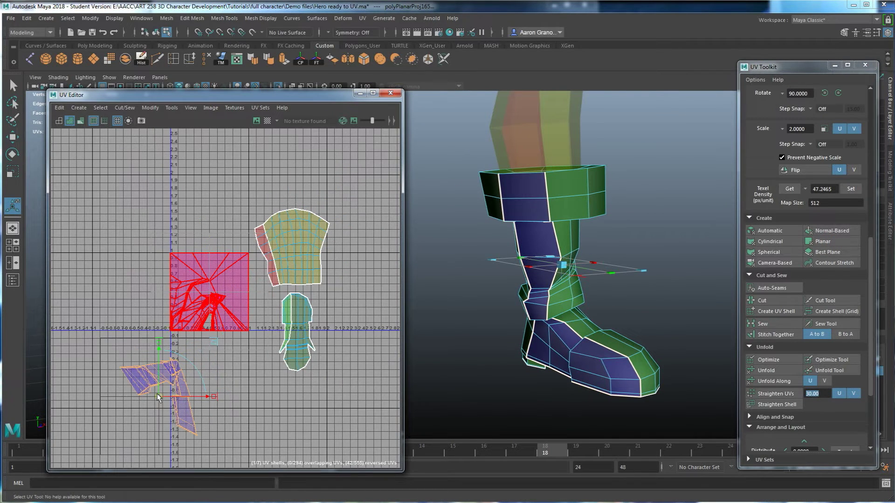
click(778, 371)
drag(170, 396, 110, 424)
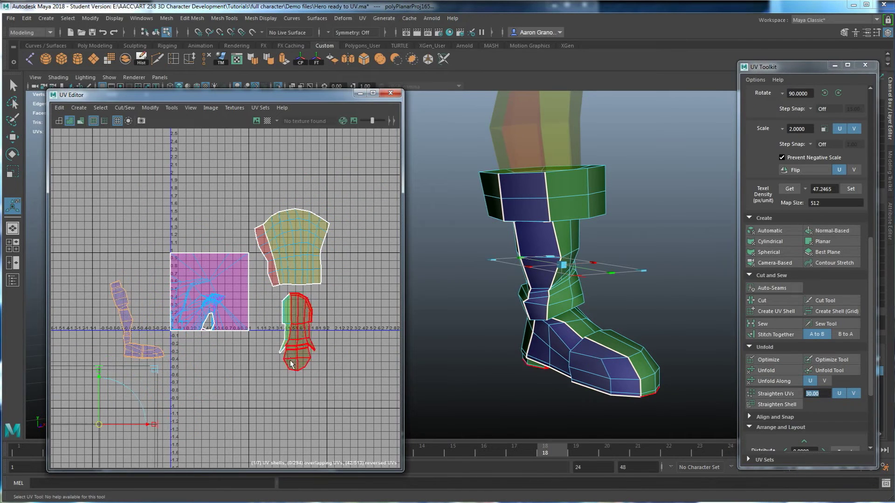
Step: Apply a planar projection to the main boot shell, unfold it, and move it above the side strip in UV space
scroll(565, 251, down, 3)
drag(636, 388, 418, 173)
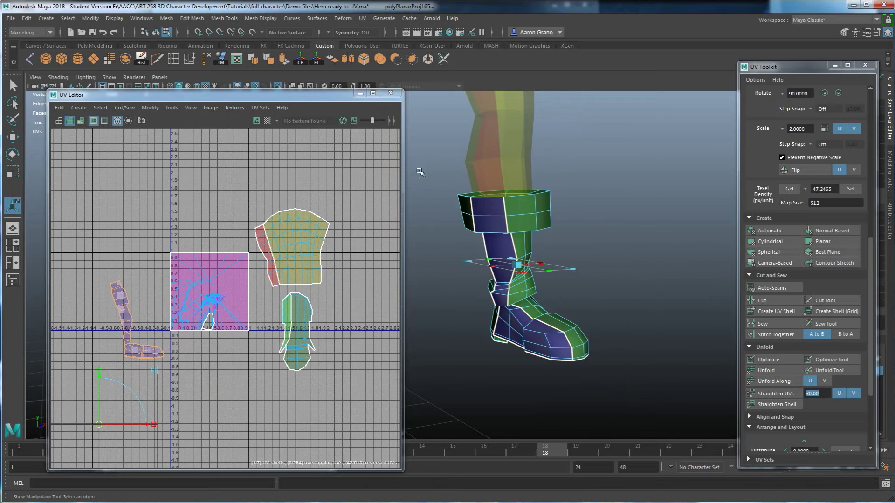
drag(118, 308, 93, 274)
alt+drag(513, 324, 570, 304)
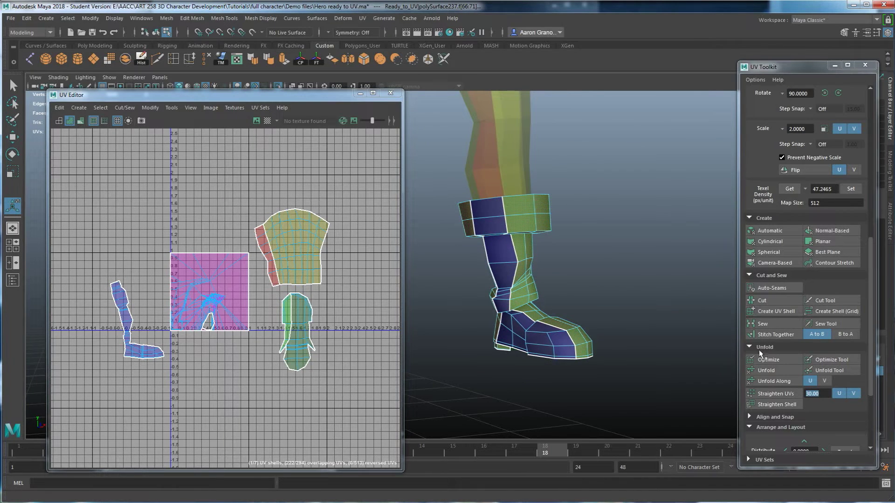
click(759, 371)
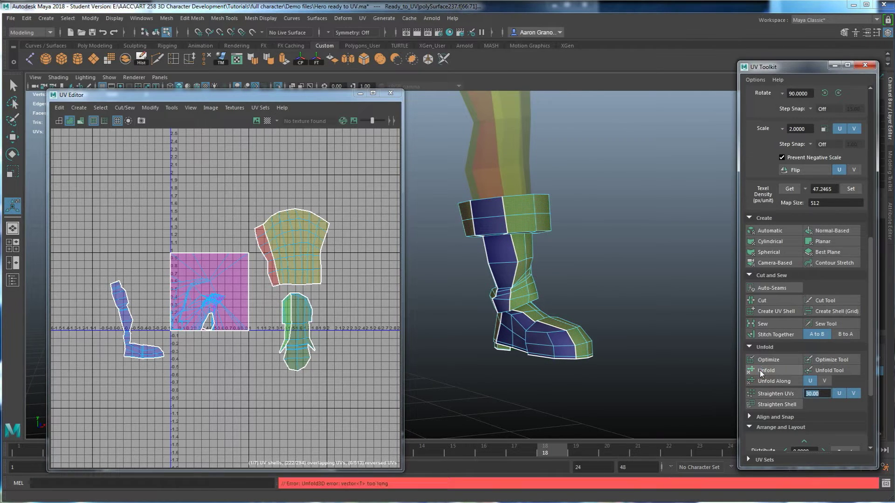
click(822, 242)
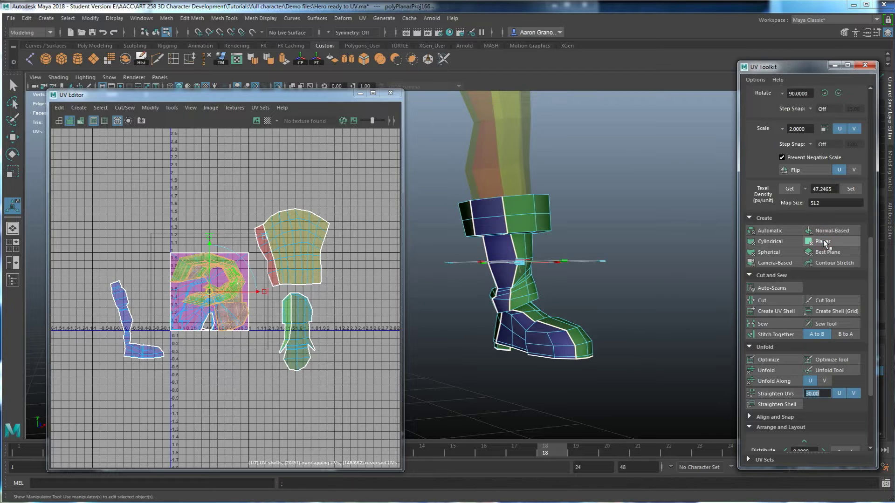
click(764, 369)
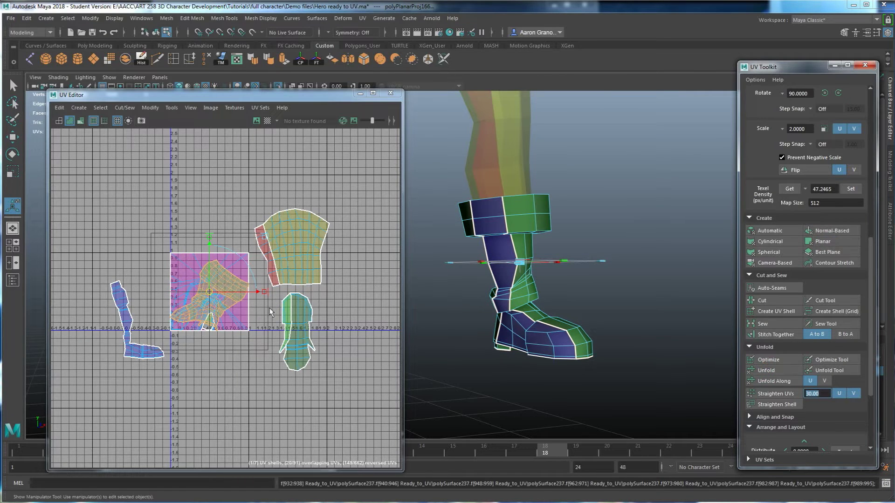
drag(212, 292, 142, 234)
scroll(216, 299, up, 4)
Step: Select the border edges shared by the main boot shell and the side strip, and stitch them together A to B
alt+middle_drag(172, 289, 316, 295)
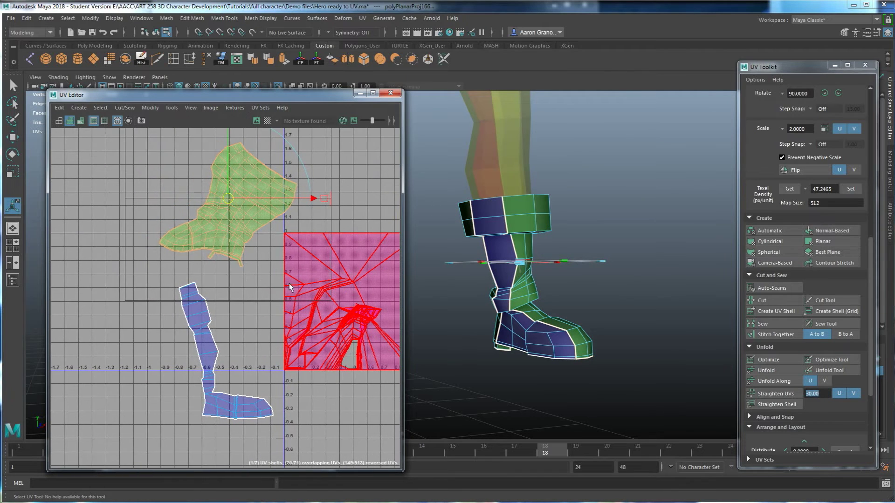
key(w)
scroll(247, 254, up, 3)
alt+middle_drag(273, 254, 352, 324)
right_drag(259, 196, 264, 174)
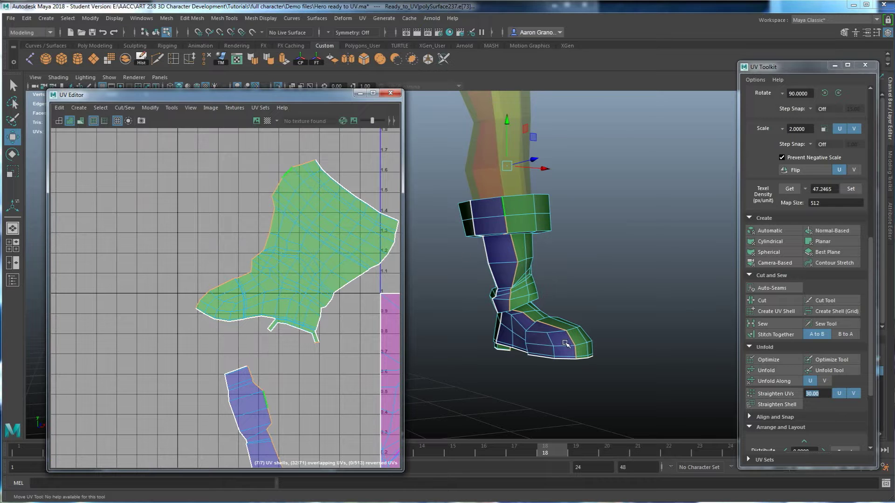
alt+middle_drag(565, 343, 575, 320)
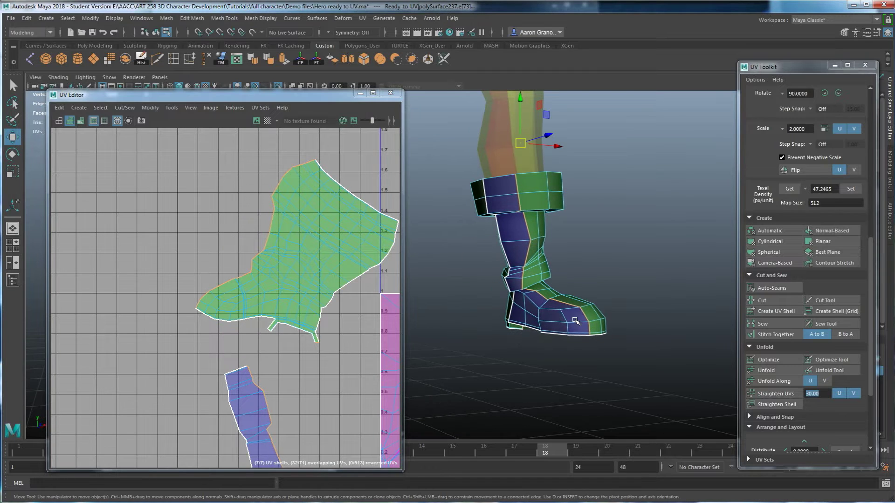
click(773, 335)
scroll(326, 309, down, 1)
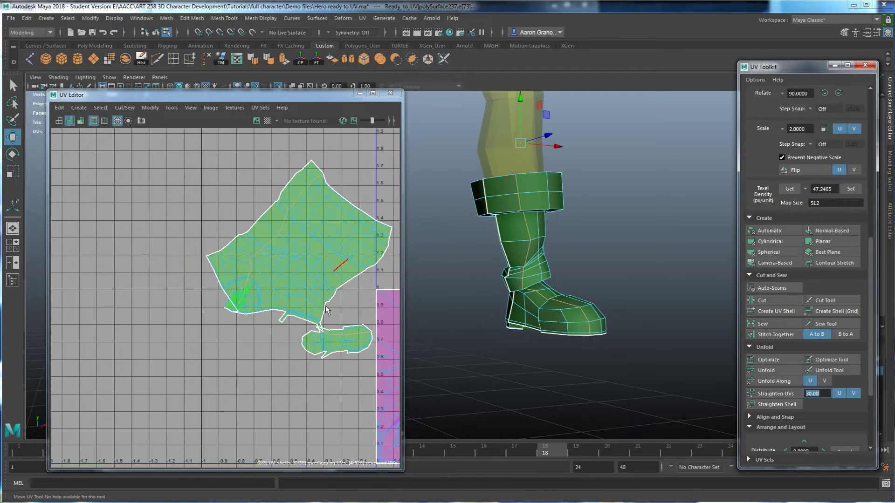
Step: Cut the short edge that still connects the sole's UVs to the boot shell near the heel
scroll(295, 306, up, 6)
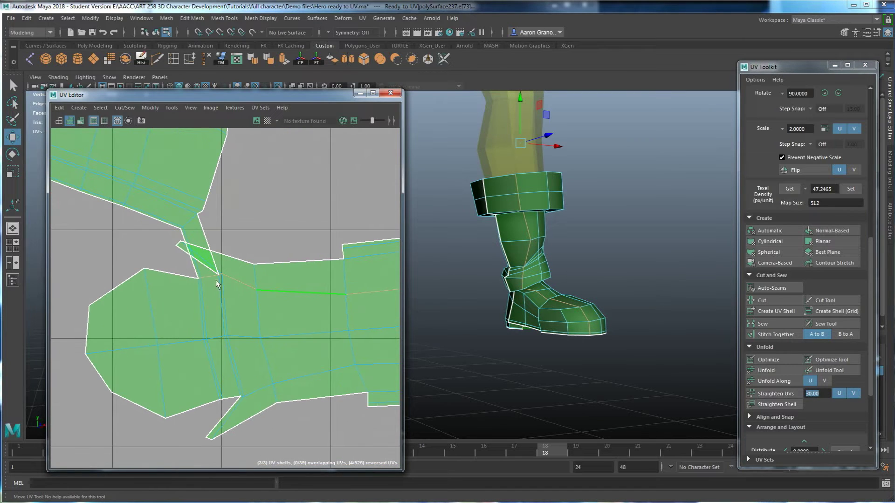
click(215, 291)
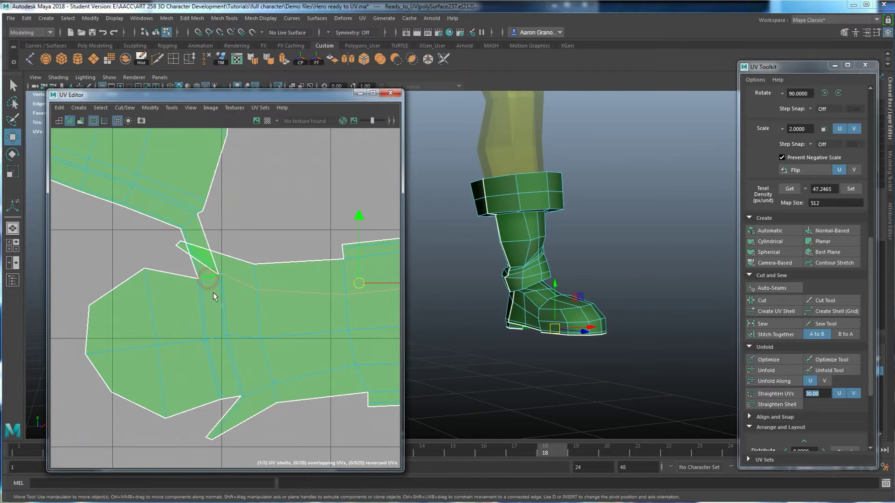
scroll(217, 300, up, 3)
alt+middle_drag(219, 270, 256, 317)
scroll(256, 317, up, 3)
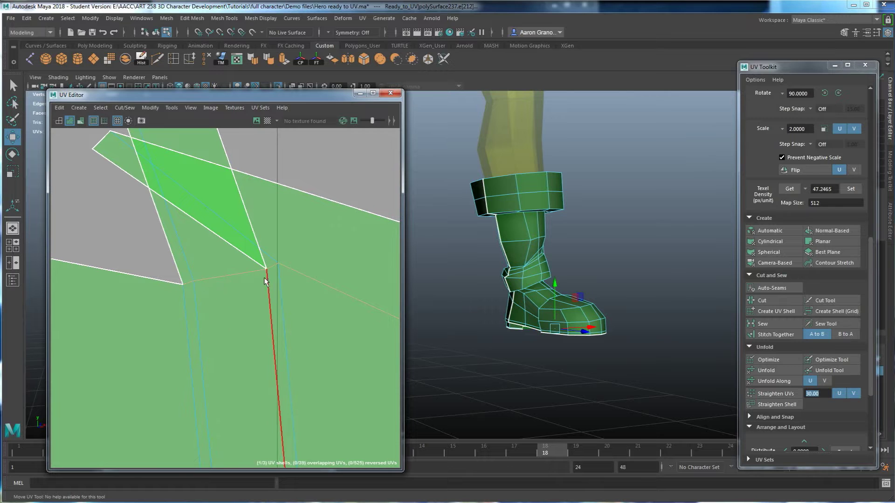
click(192, 282)
click(235, 275)
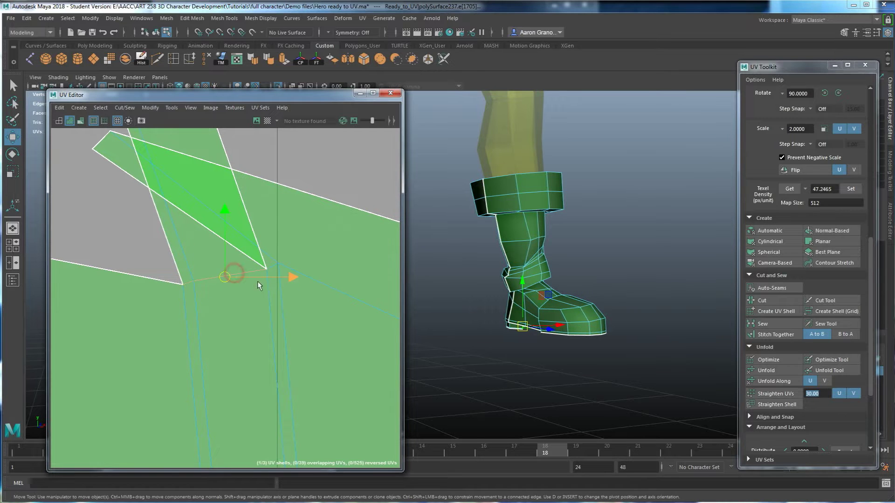
click(769, 299)
scroll(244, 332, down, 5)
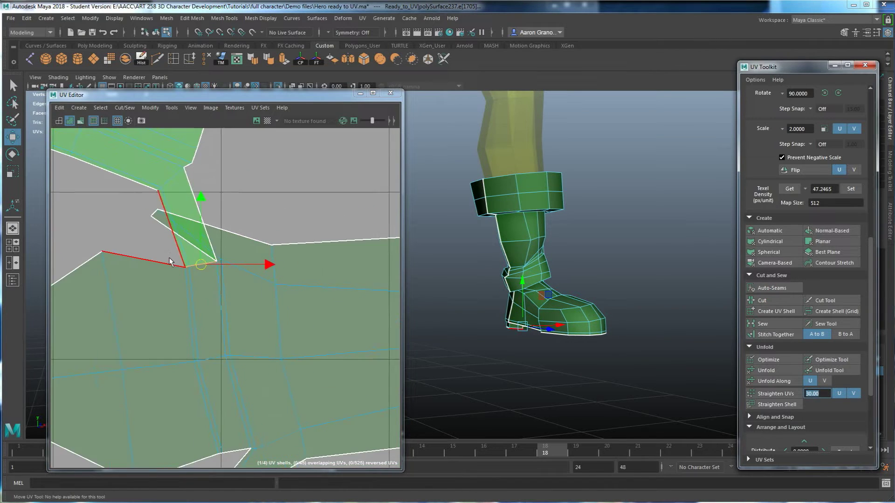
Step: Select the stitched boot shell without the sole and unfold it
scroll(245, 332, down, 3)
right_drag(217, 214, 190, 203)
click(233, 219)
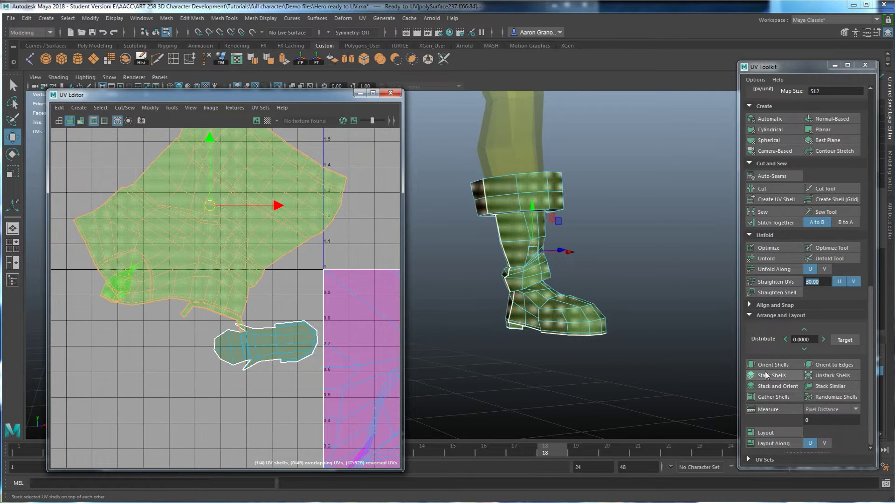
click(765, 255)
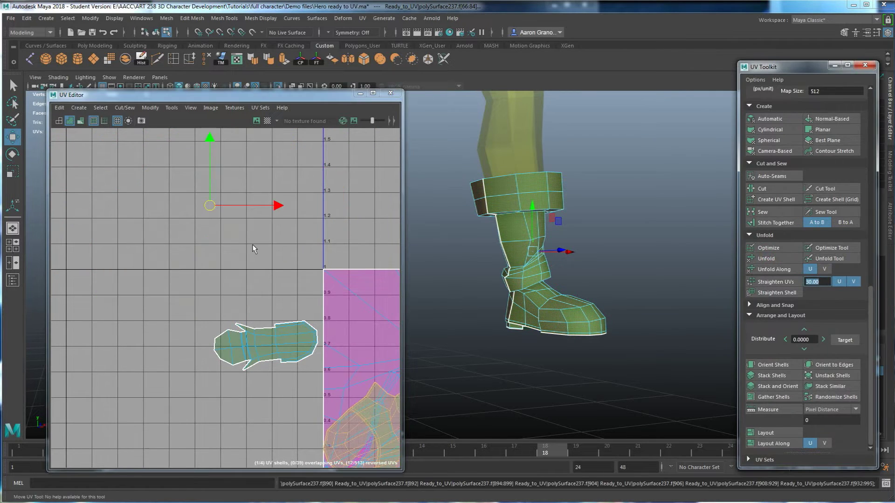
Step: Display the checker pattern on the boot and inspect its distribution in smooth preview
scroll(256, 283, down, 5)
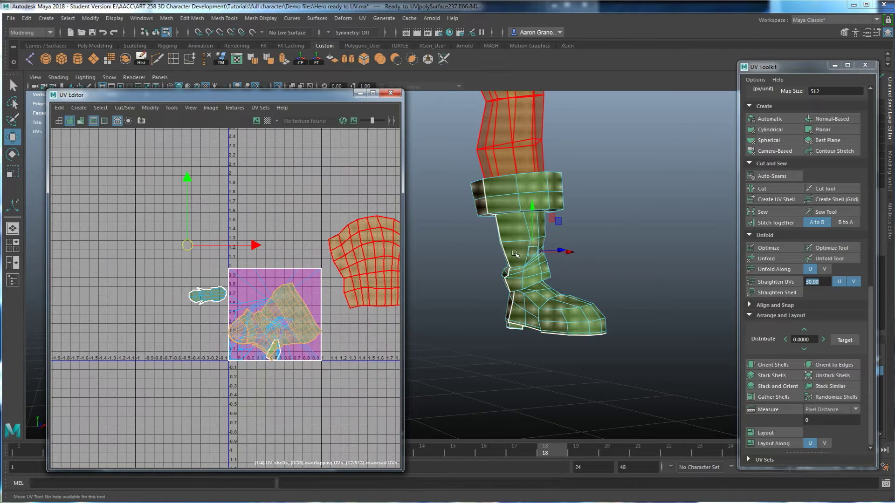
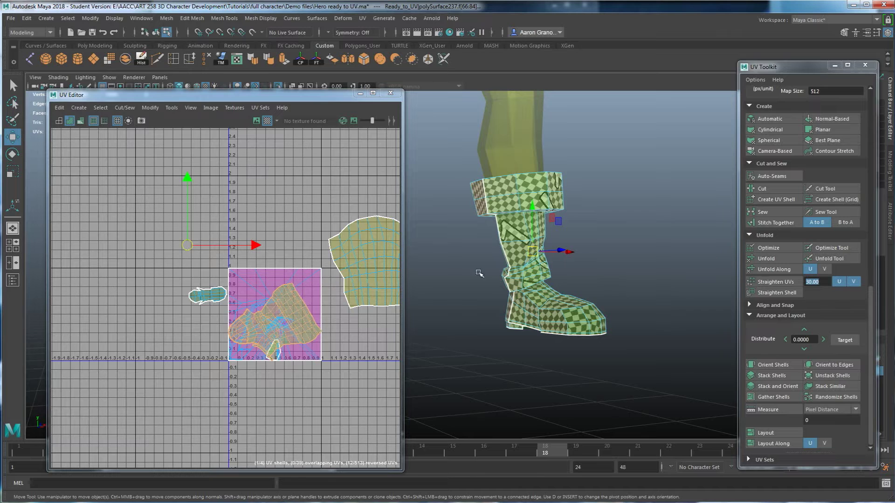
key(3)
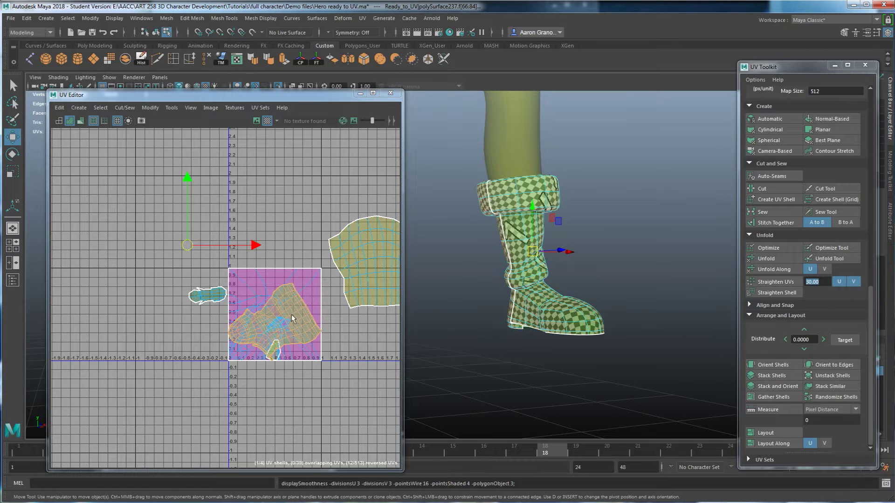
scroll(286, 316, down, 3)
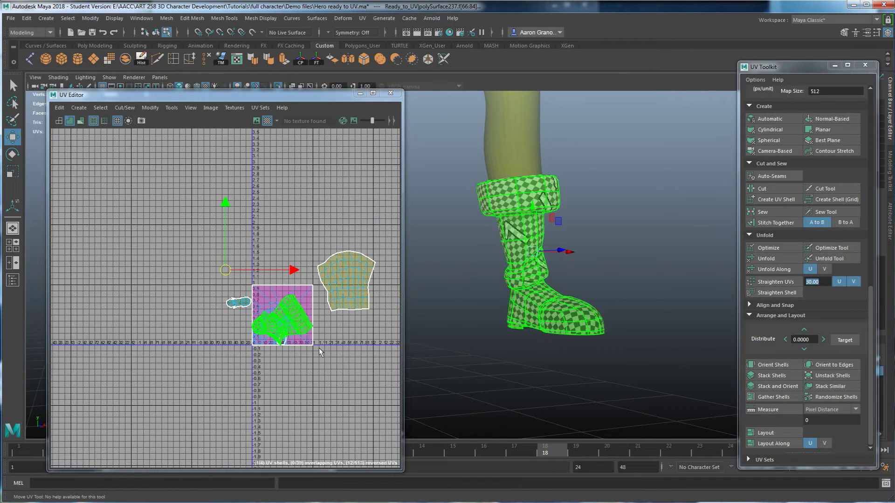
Step: Orient the UV shells and lay them out together within the 0 to 1 UV space
click(253, 308)
click(772, 375)
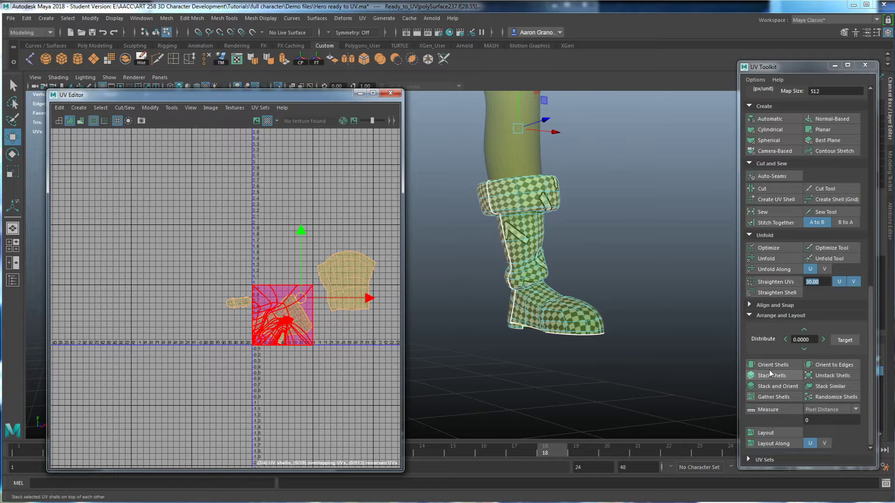
click(771, 364)
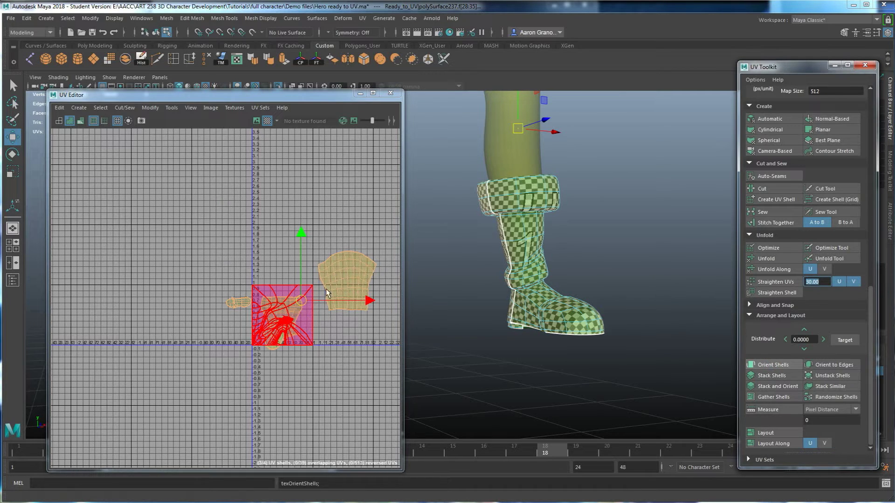
click(765, 433)
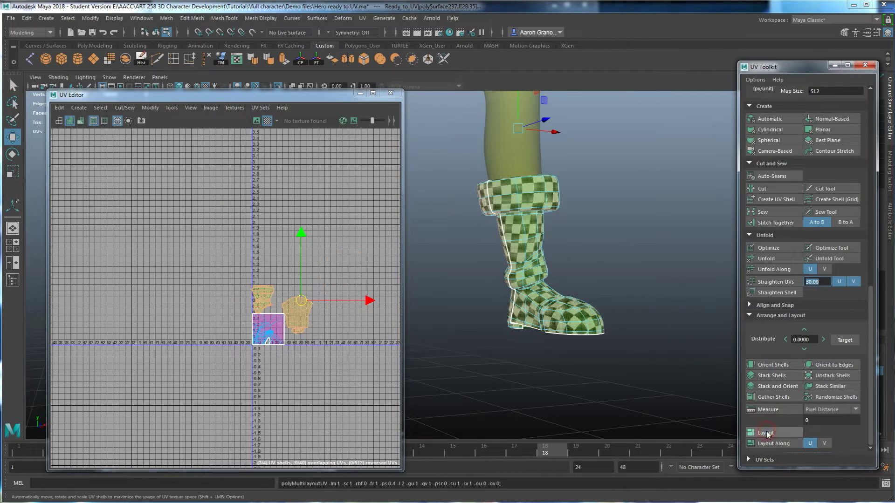
Step: Open the Layout UVs options, review the layout and scale settings, and close them without changing anything
scroll(282, 340, up, 5)
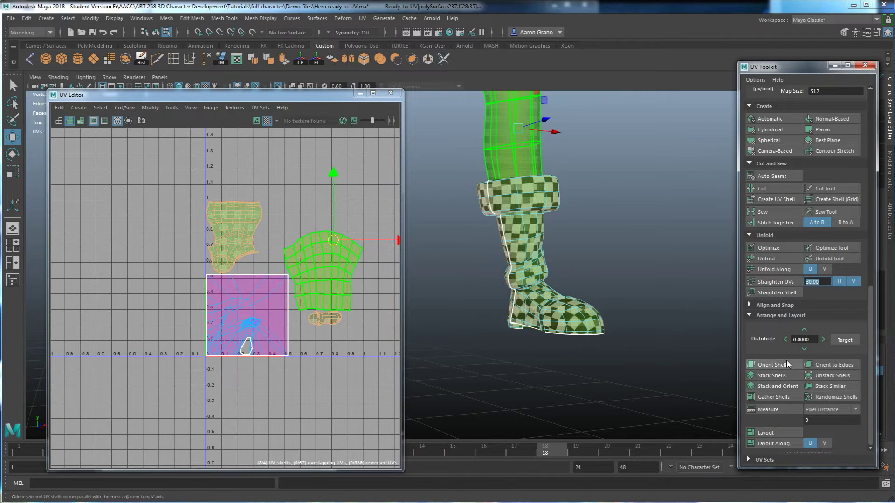
shift+click(773, 433)
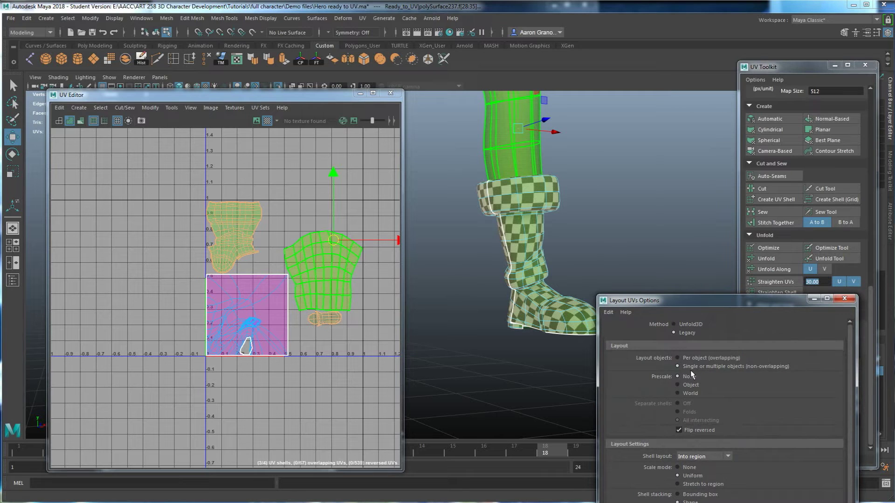
drag(715, 304, 711, 216)
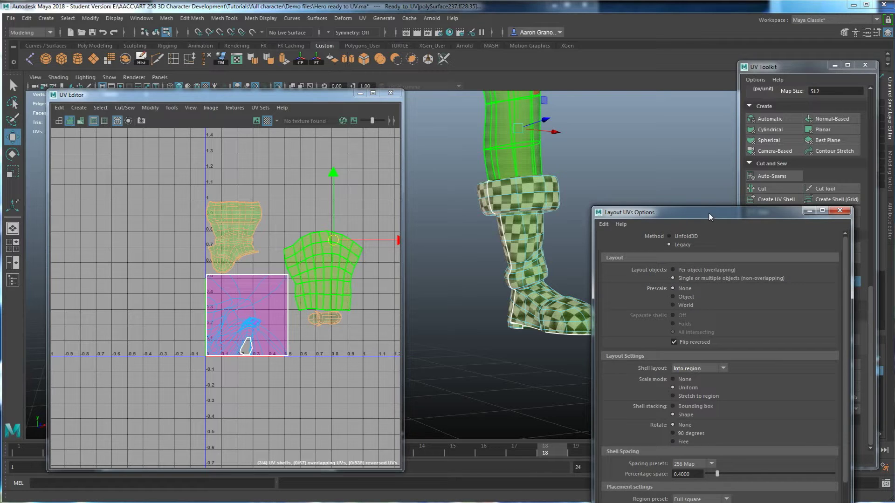
drag(708, 212, 703, 265)
click(835, 263)
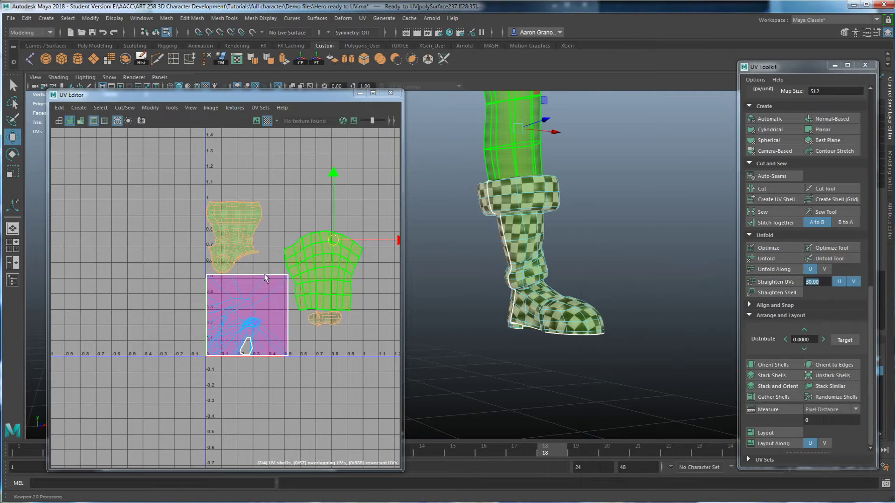
alt+middle_drag(265, 267, 235, 271)
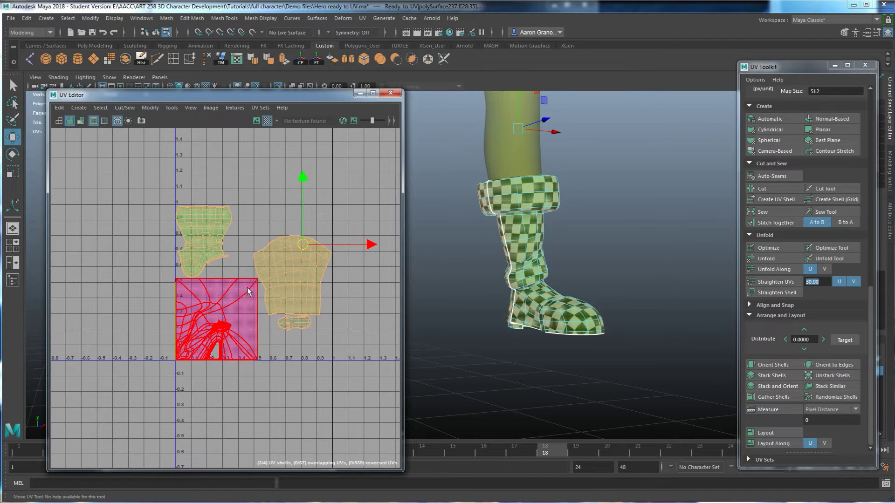
Step: Examine the checker distribution on the boot, the leg and the torso down to the hip border
alt+middle_drag(570, 300, 585, 372)
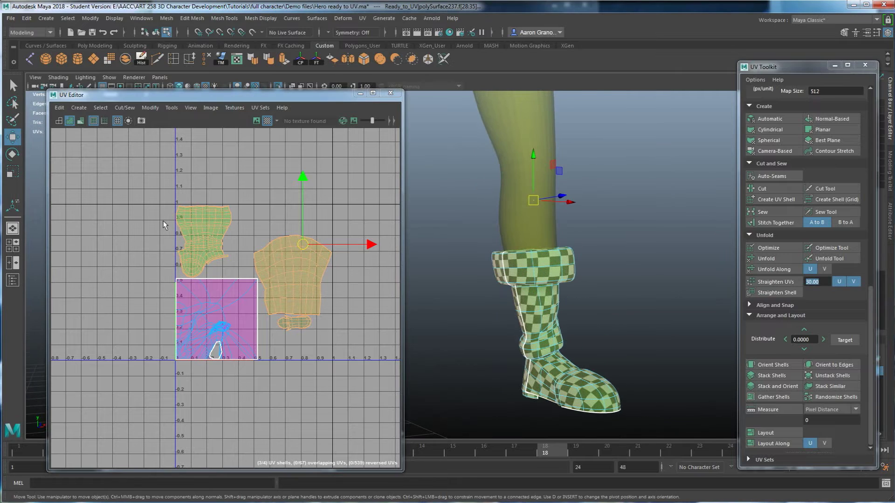
alt+right_drag(691, 191, 588, 179)
alt+middle_drag(588, 179, 598, 243)
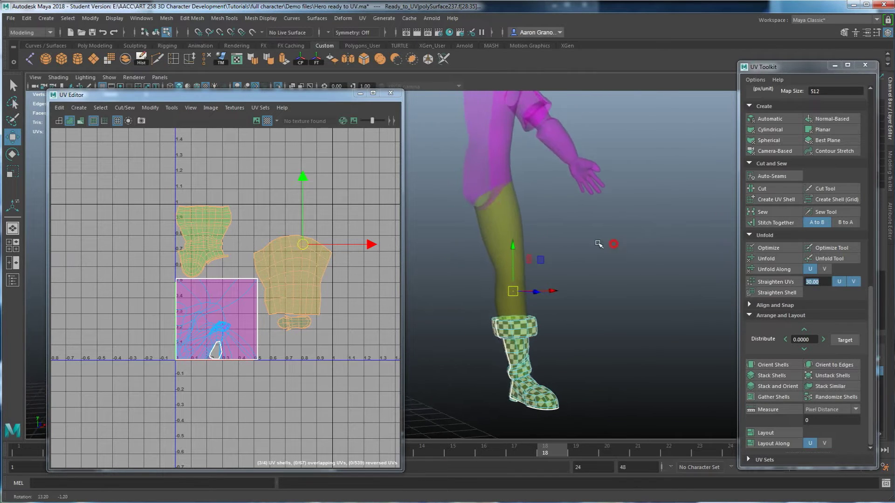
alt+drag(598, 243, 545, 232)
click(499, 208)
alt+middle_drag(501, 177, 501, 205)
click(521, 217)
mouse_move(522, 238)
alt+mouse_down()
mouse_move(529, 274)
mouse_move(522, 238)
alt+mouse_up()
alt+middle_drag(522, 238, 521, 296)
alt+right_drag(484, 282, 514, 268)
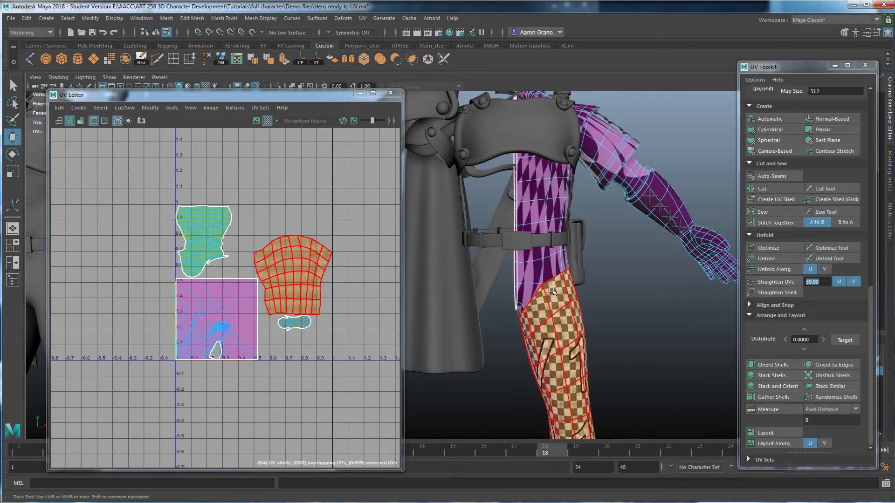
alt+right_drag(512, 242, 495, 212)
click(495, 212)
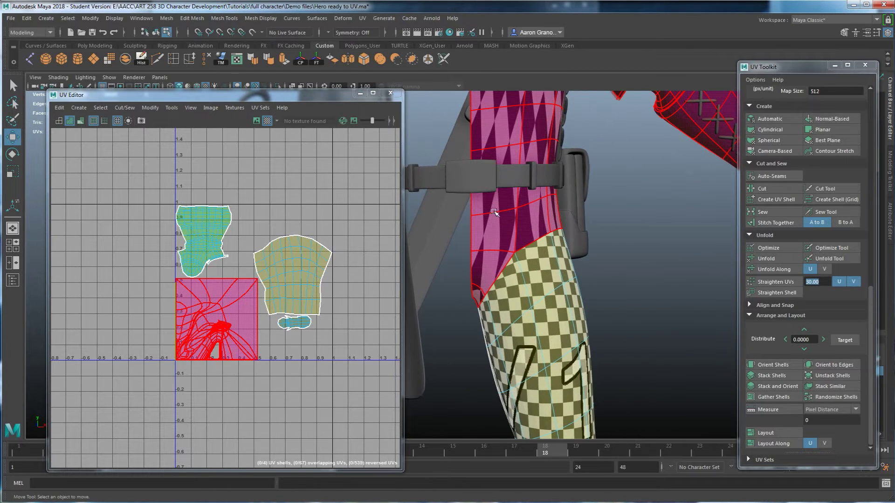
Step: Select the hip faces between the belt and the upper border of the leg shell, including the crotch faces
right_drag(506, 242, 492, 200)
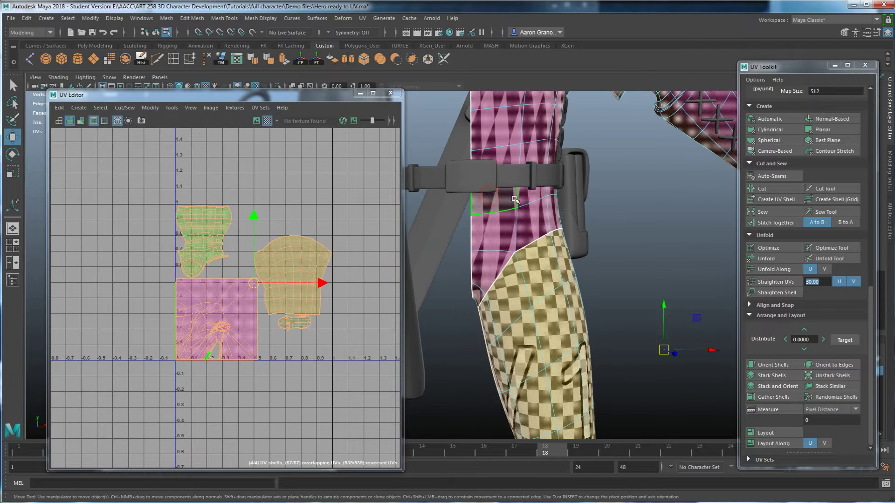
click(492, 196)
shift+click(534, 191)
click(531, 233)
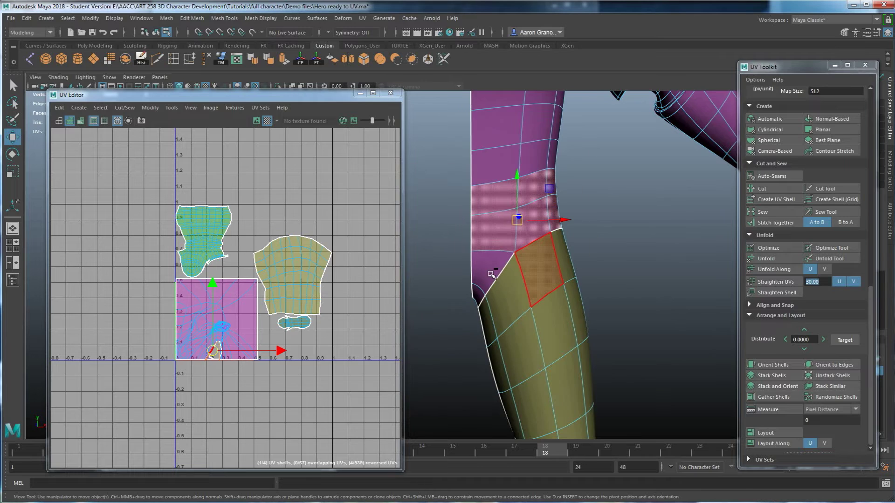
shift+click(490, 275)
shift+click(476, 297)
alt+drag(543, 307, 574, 285)
alt+drag(555, 320, 512, 305)
alt+middle_drag(511, 306, 623, 294)
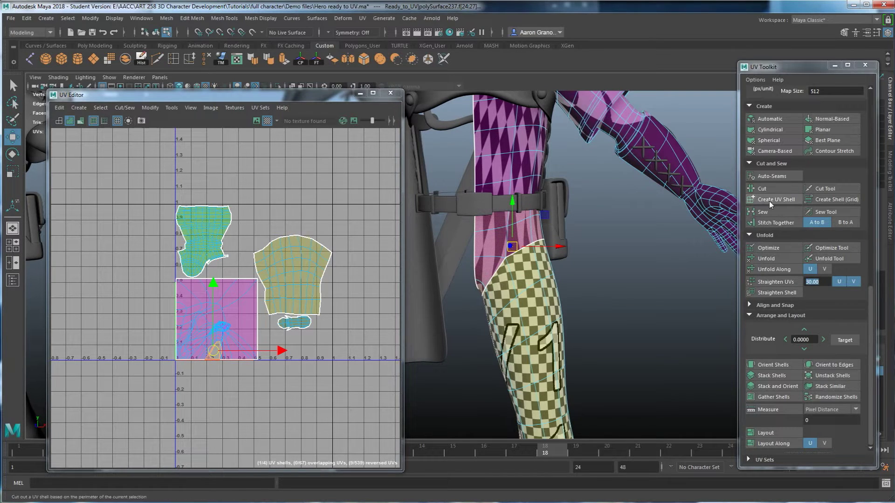
Step: Apply a cylindrical projection to the hip faces and rotate it about 101 degrees so they form one continuous shell
click(775, 130)
alt+drag(536, 300, 530, 326)
click(511, 330)
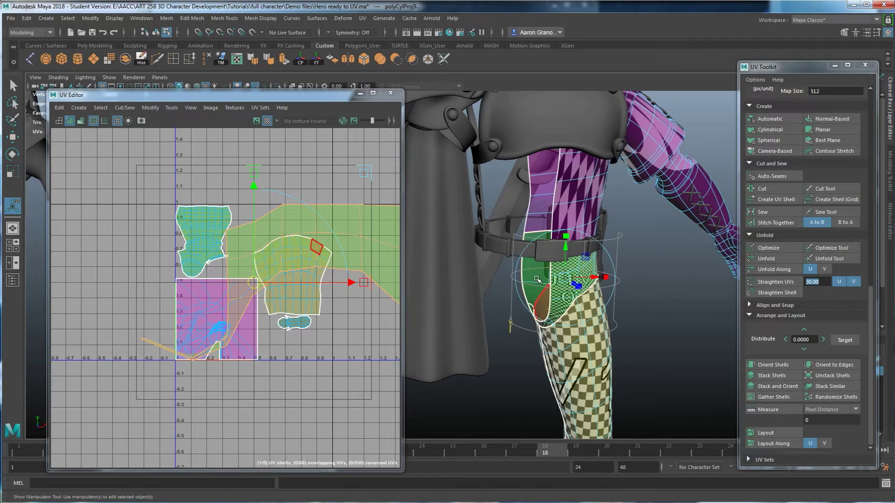
drag(531, 280, 606, 299)
alt+drag(606, 299, 607, 266)
alt+middle_drag(607, 266, 607, 197)
drag(591, 200, 560, 250)
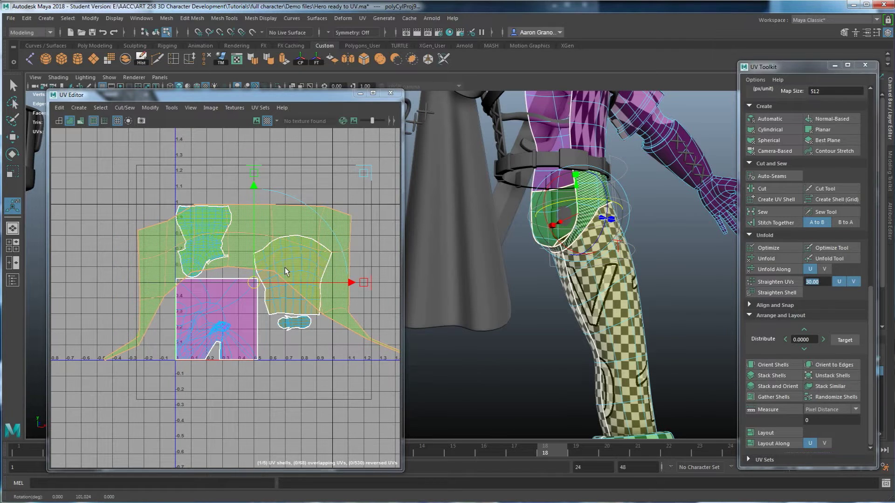
Step: Move the hip shell above the other shells, select its border edges shared with the leg, and stitch them together A to B
scroll(281, 266, down, 2)
drag(264, 277, 299, 181)
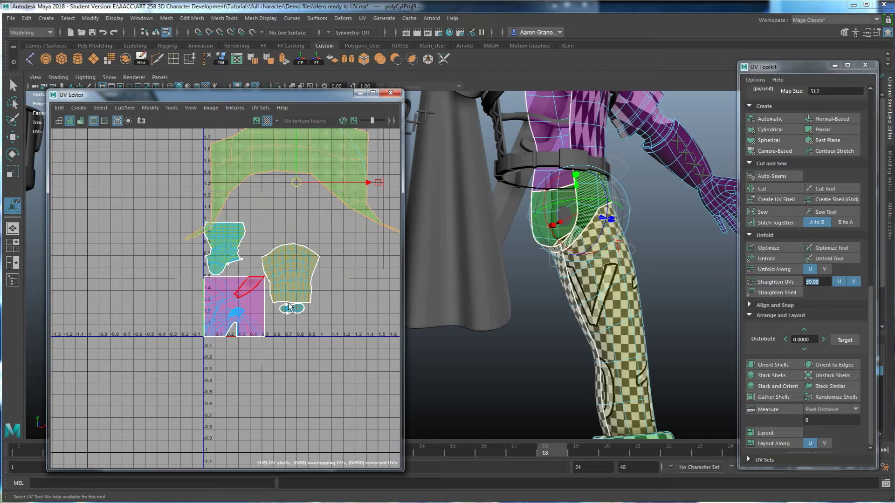
alt+middle_drag(329, 227, 289, 270)
right_drag(260, 217, 260, 197)
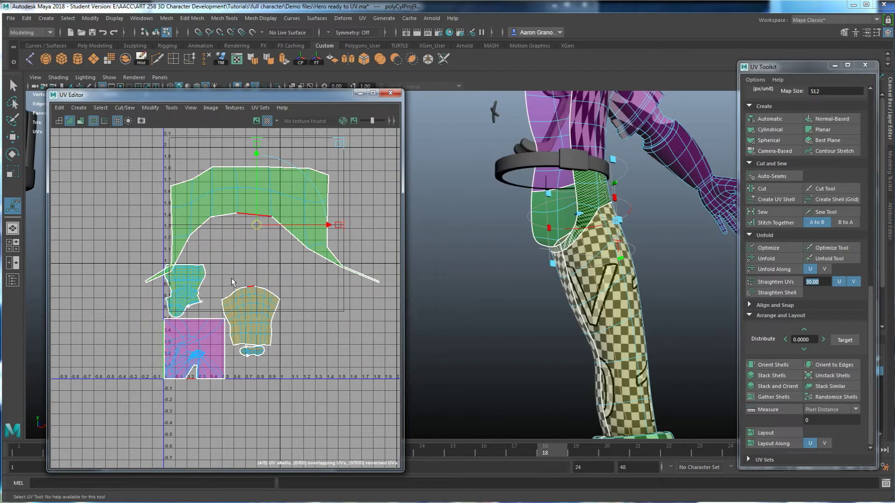
drag(219, 271, 269, 303)
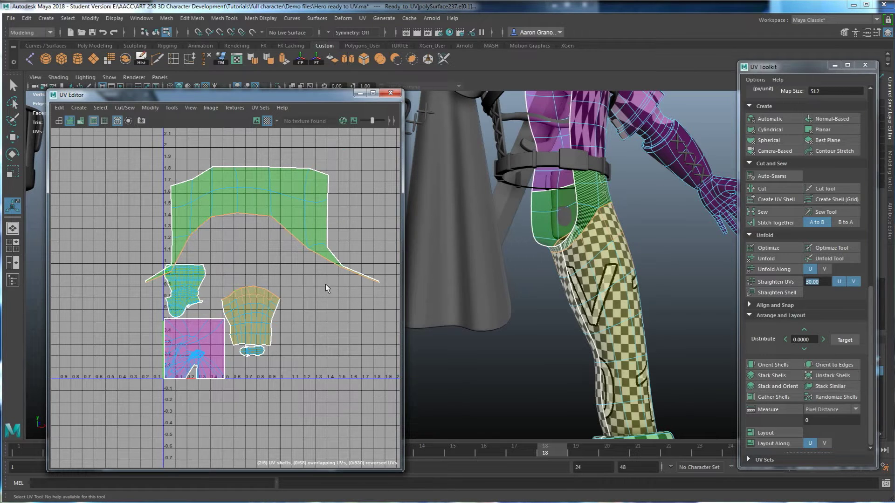
click(769, 223)
Step: Examine the stitched hip and leg on the model, including the boot, and compare them with the torso and arm
alt+drag(603, 255, 591, 242)
alt+right_drag(582, 224, 564, 310)
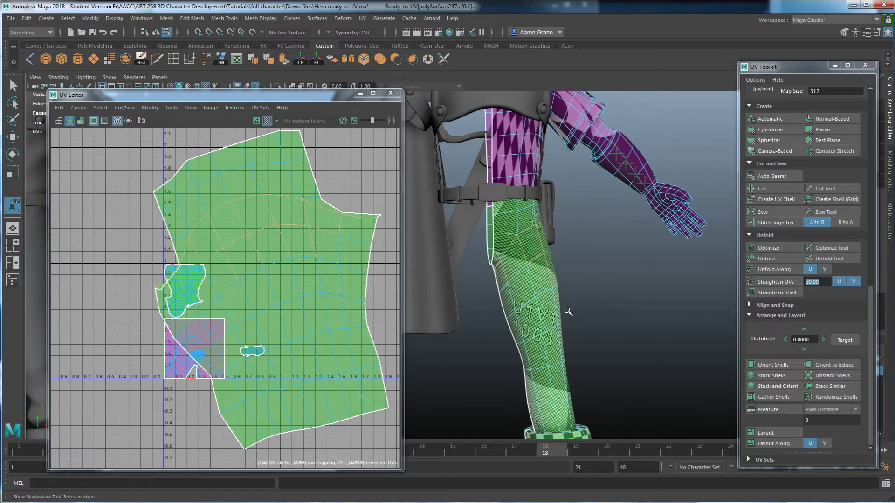
alt+middle_drag(563, 309, 594, 283)
alt+drag(577, 247, 598, 260)
alt+right_drag(598, 259, 535, 351)
alt+middle_drag(507, 332, 534, 281)
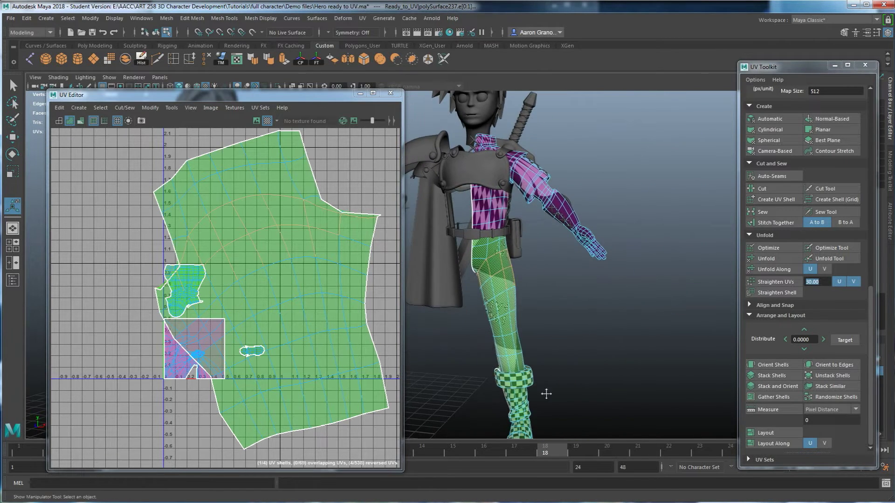
alt+middle_drag(546, 412, 561, 359)
alt+middle_drag(534, 209, 542, 288)
alt+right_drag(542, 287, 515, 214)
alt+right_drag(526, 256, 559, 345)
Step: Examine the edge flow of the forearm, hand and fingers up close to plan the seams
key(w)
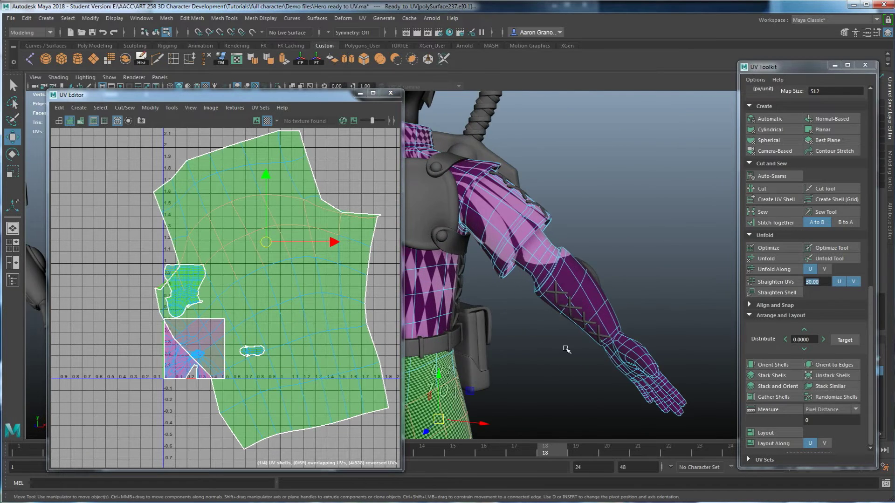
alt+middle_drag(559, 346, 563, 318)
alt+right_drag(591, 321, 577, 298)
mouse_move(577, 298)
alt+mouse_down()
mouse_move(569, 305)
mouse_move(567, 293)
alt+mouse_up()
drag(634, 341, 536, 295)
scroll(586, 306, up, 5)
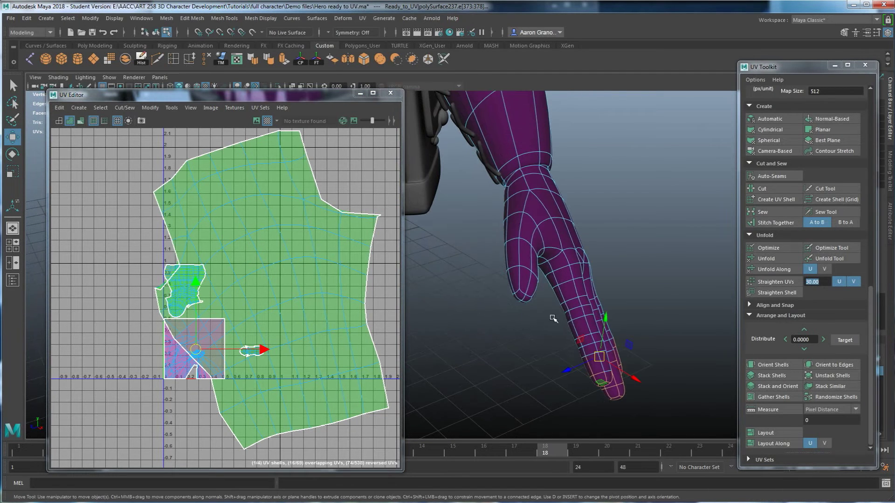
mouse_move(555, 246)
right_down()
mouse_move(552, 259)
mouse_move(554, 243)
right_up()
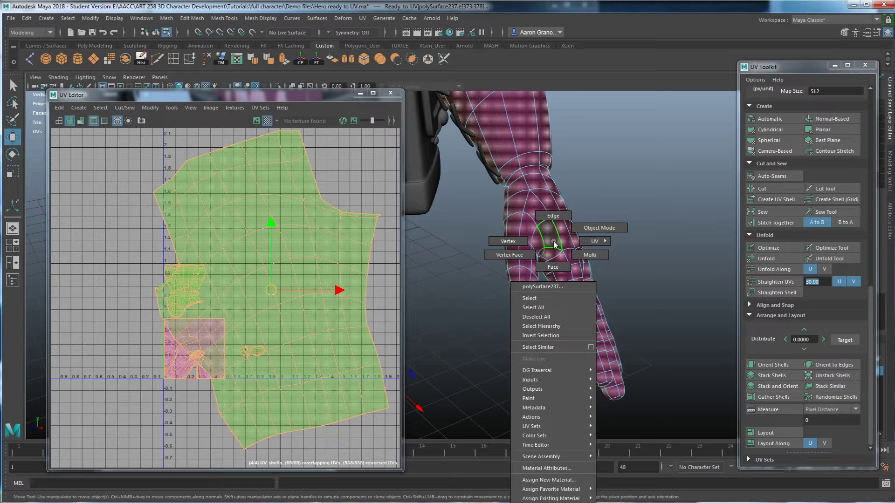
right_drag(554, 242, 553, 266)
key(f)
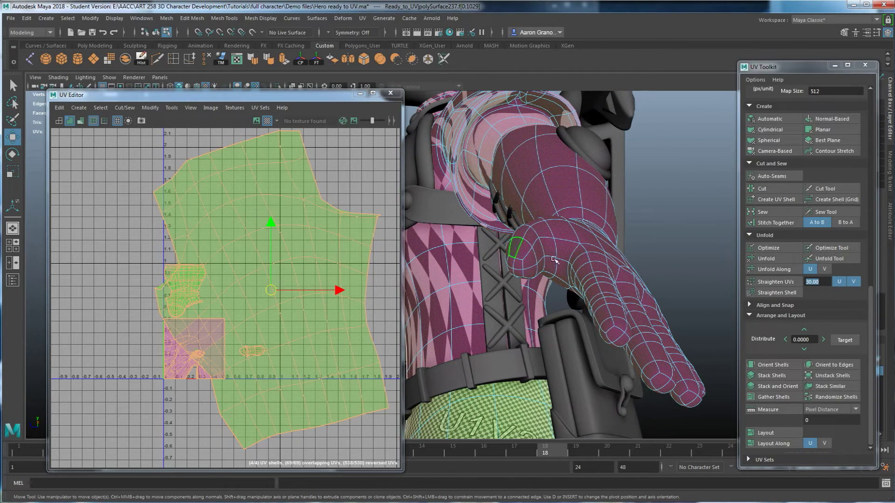
mouse_move(621, 301)
alt+mouse_down()
mouse_move(629, 298)
mouse_move(616, 299)
alt+mouse_up()
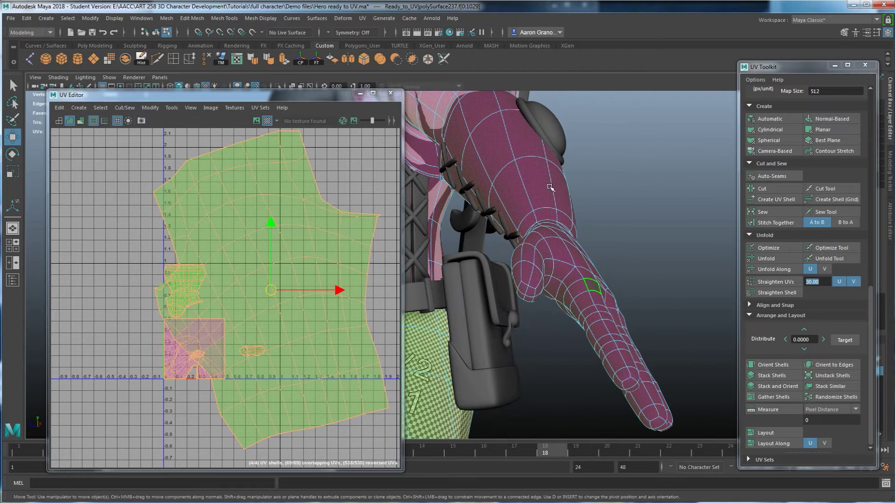
Step: Cut the first UV seams along the thumb and between the fingers with the 3D Cut and Sew UV tool
click(362, 18)
click(396, 227)
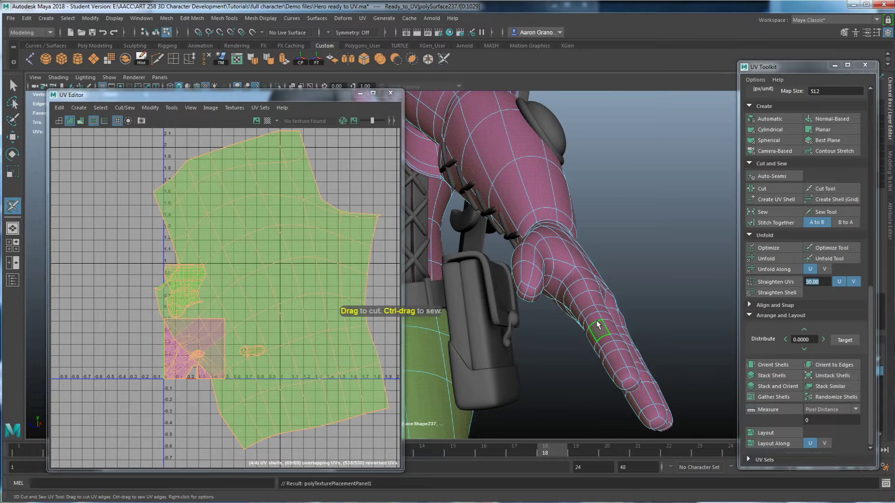
alt+drag(592, 320, 592, 310)
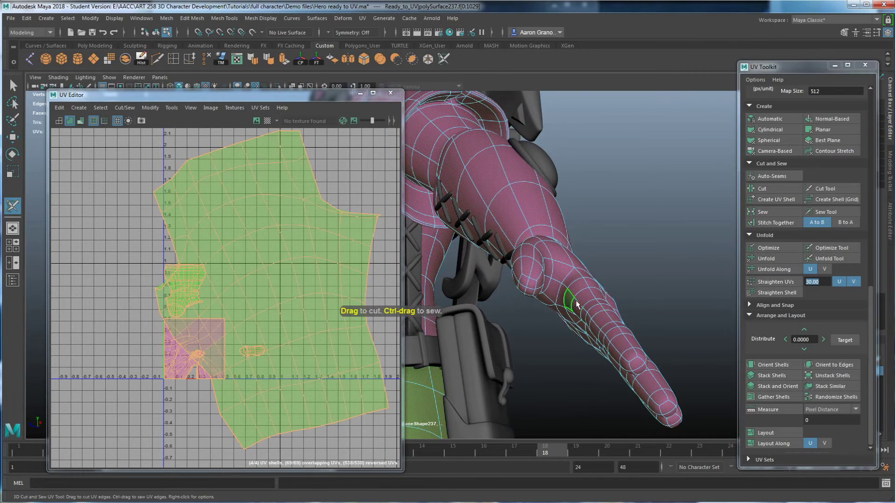
right_drag(569, 280, 569, 225)
double_click(576, 305)
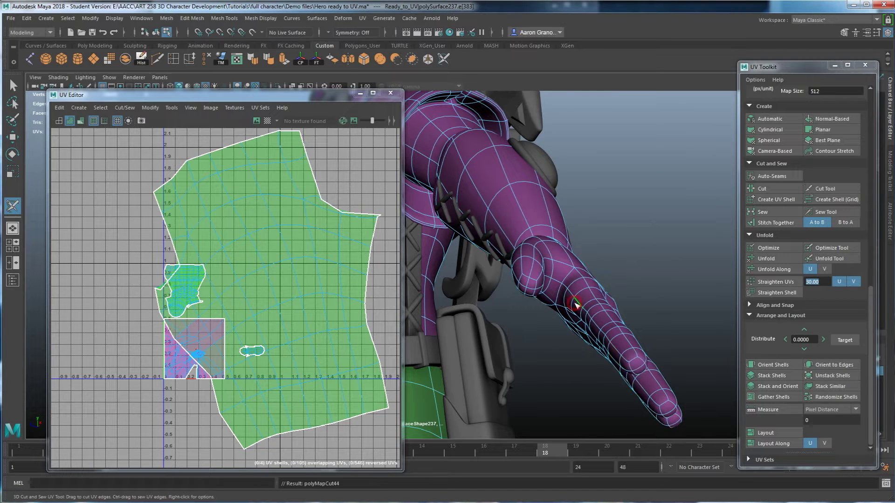
alt+drag(601, 351, 580, 328)
double_click(644, 304)
alt+drag(639, 337, 633, 316)
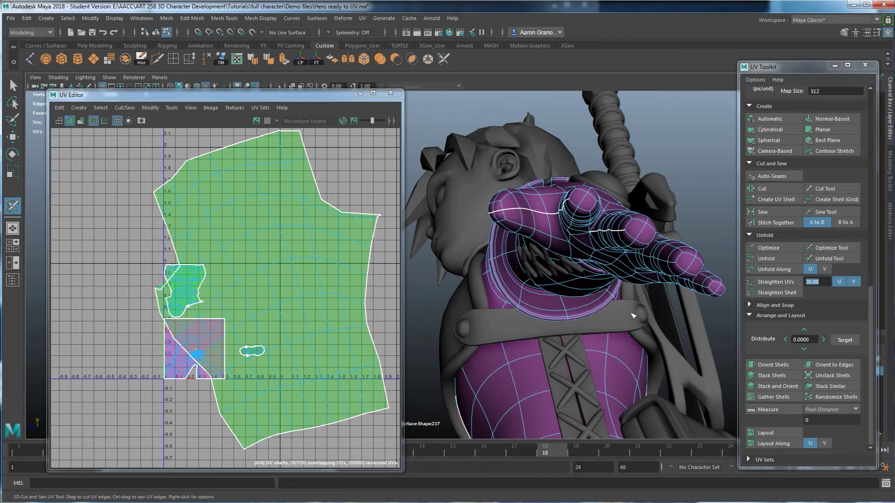
double_click(662, 263)
alt+drag(566, 211, 565, 178)
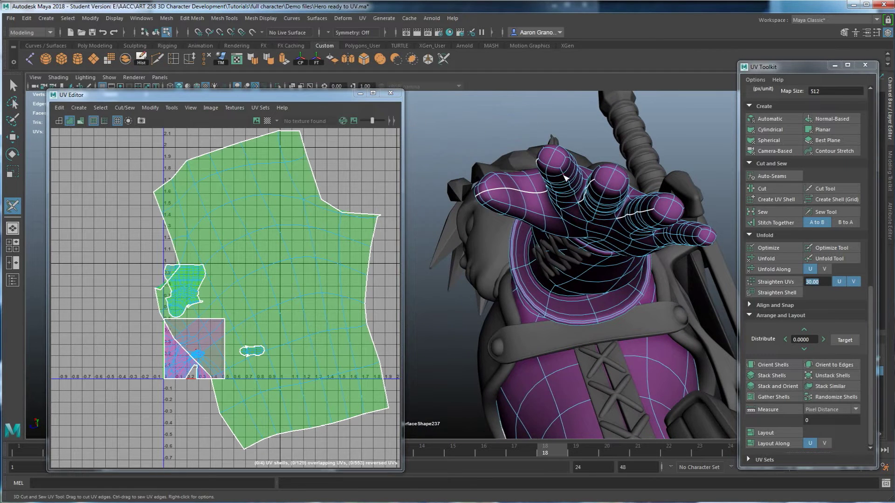
Step: Cut seams along the remaining fingers and over their tips down to the little finger, sewing back stray cuts
click(562, 174)
drag(558, 170, 547, 165)
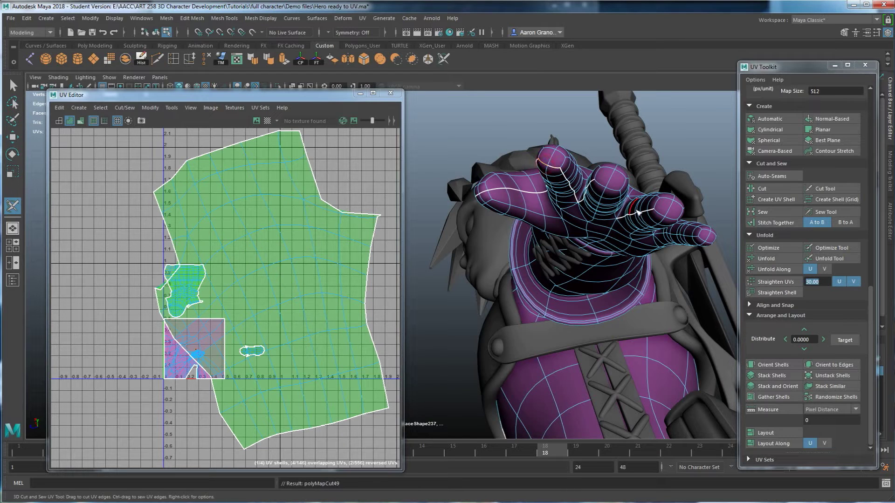
drag(612, 190, 619, 194)
alt+drag(647, 241, 625, 239)
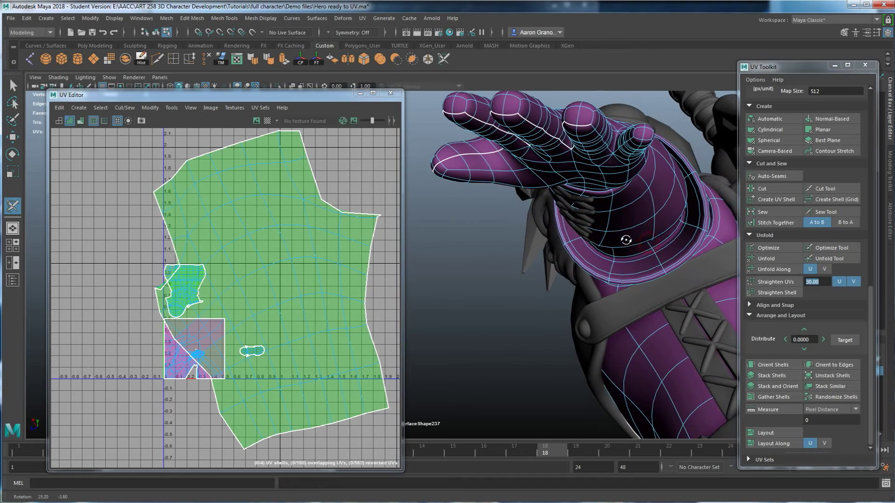
mouse_move(593, 128)
mouse_down()
mouse_move(622, 150)
mouse_move(635, 136)
mouse_move(645, 141)
mouse_move(613, 170)
mouse_move(545, 198)
mouse_move(578, 224)
mouse_move(594, 259)
mouse_move(494, 250)
mouse_up()
double_click(524, 186)
click(560, 176)
mouse_move(466, 197)
ctrl+mouse_down()
mouse_move(515, 303)
mouse_move(523, 260)
mouse_move(535, 279)
mouse_move(505, 270)
mouse_move(505, 243)
ctrl+mouse_up()
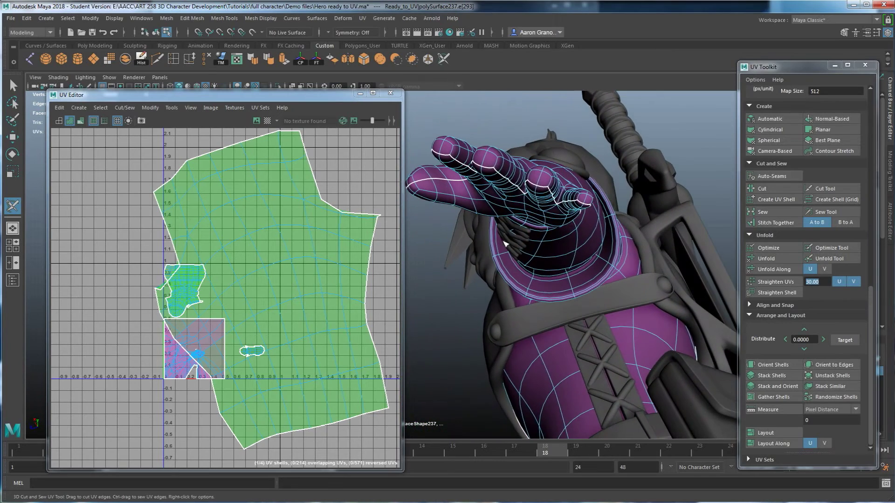
Step: Cut a UV seam along the edge loop around the wrist to separate the hand from the forearm
alt+drag(538, 201, 474, 194)
alt+drag(514, 156, 548, 264)
alt+drag(577, 305, 553, 310)
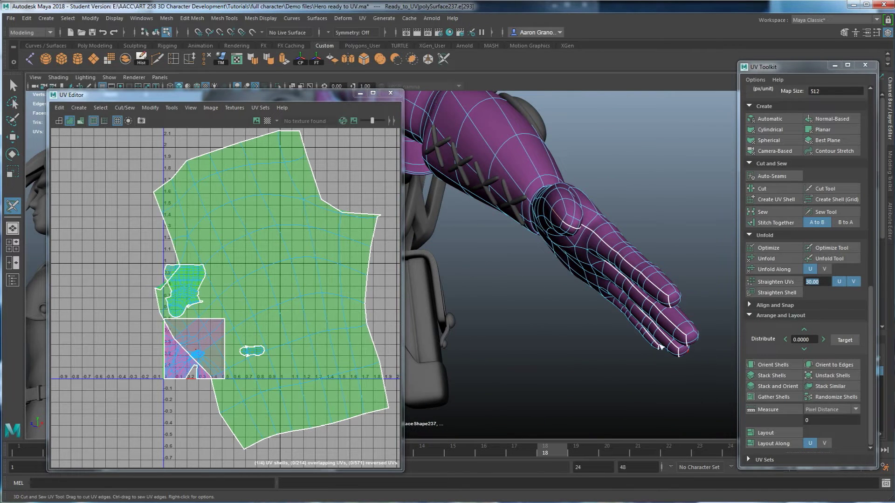
alt+drag(604, 263, 547, 230)
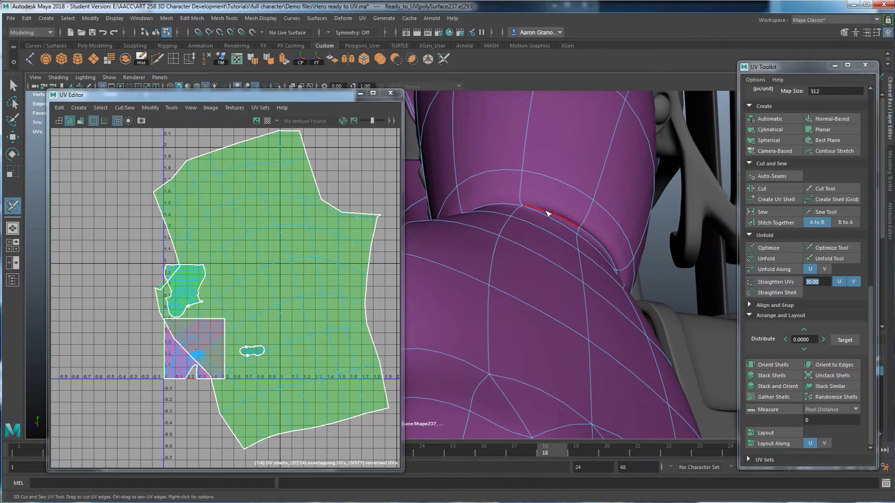
click(547, 213)
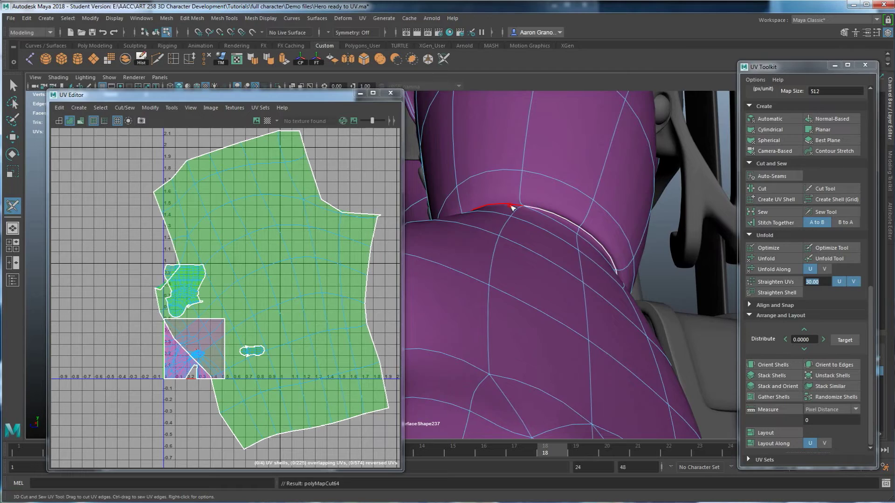
click(511, 207)
alt+drag(510, 280, 612, 276)
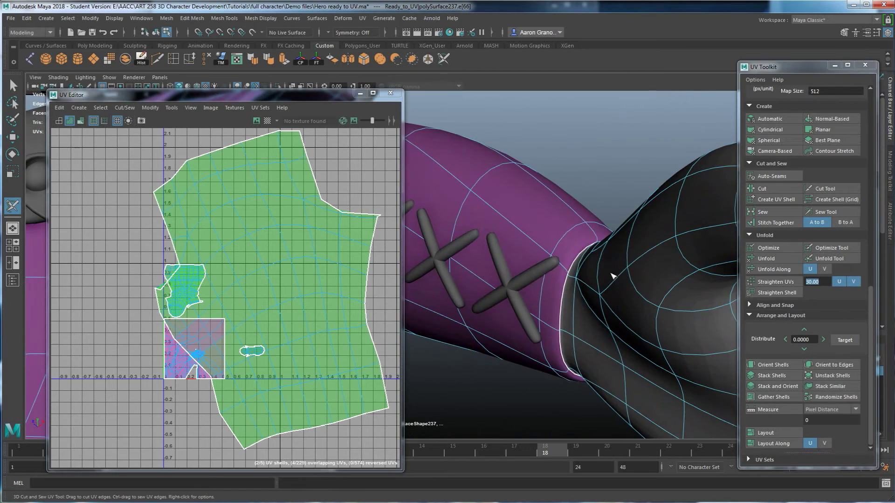
Step: Show the checker map, then select the separated hand's UV shell and unfold it
scroll(577, 331, down, 5)
alt+drag(545, 303, 557, 328)
alt+drag(557, 328, 565, 306)
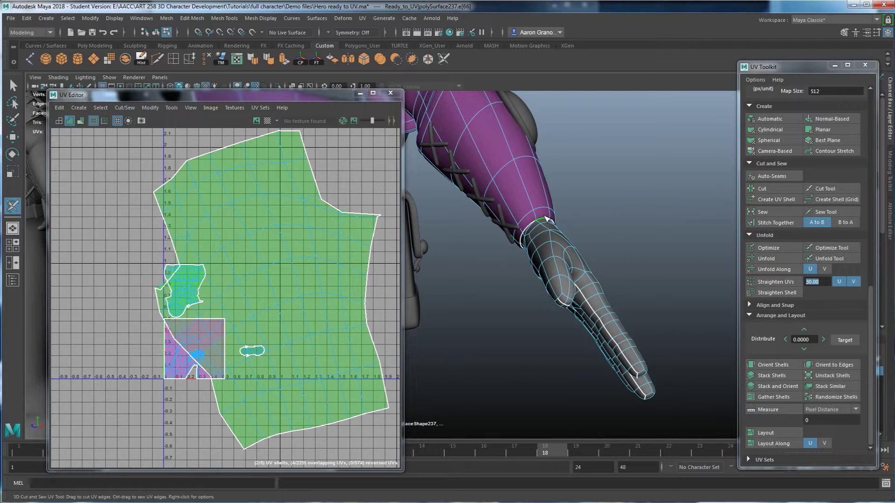
alt+drag(542, 237, 460, 272)
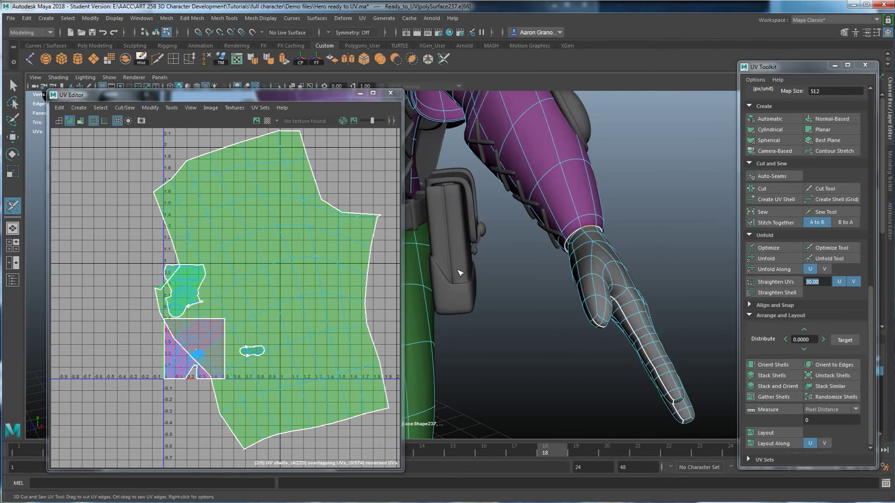
alt+middle_drag(559, 326, 580, 316)
key(w)
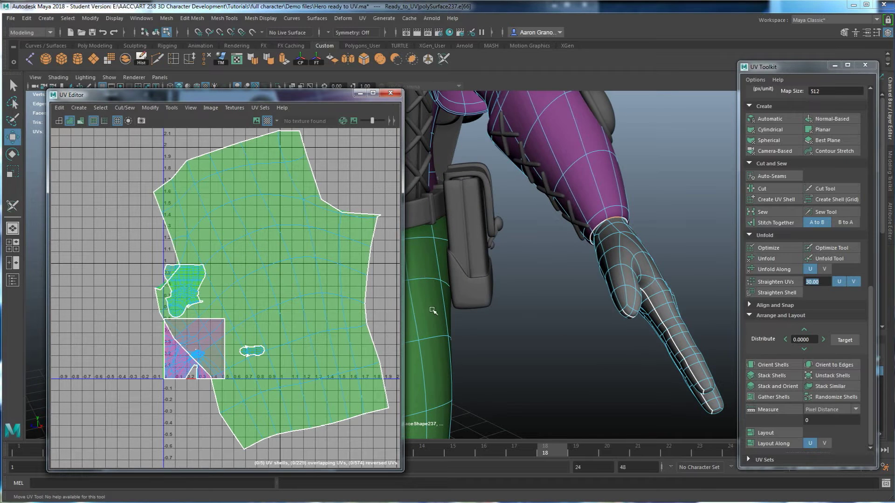
right_drag(168, 348, 127, 341)
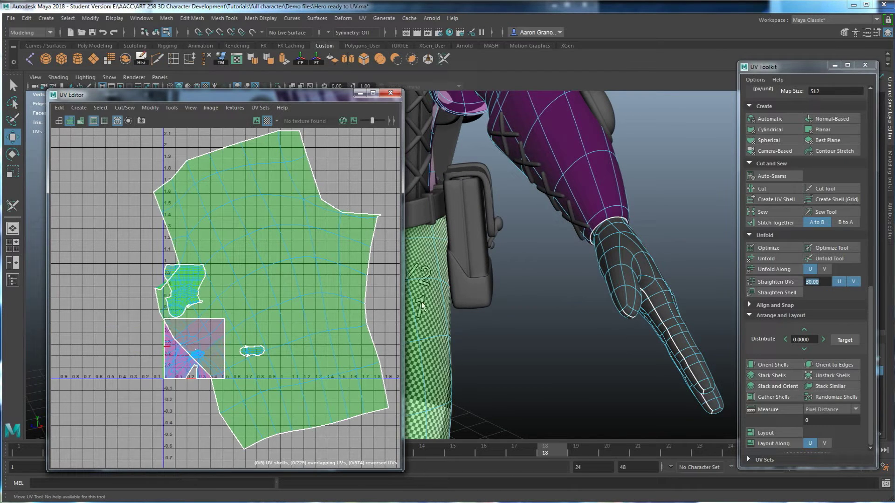
click(628, 257)
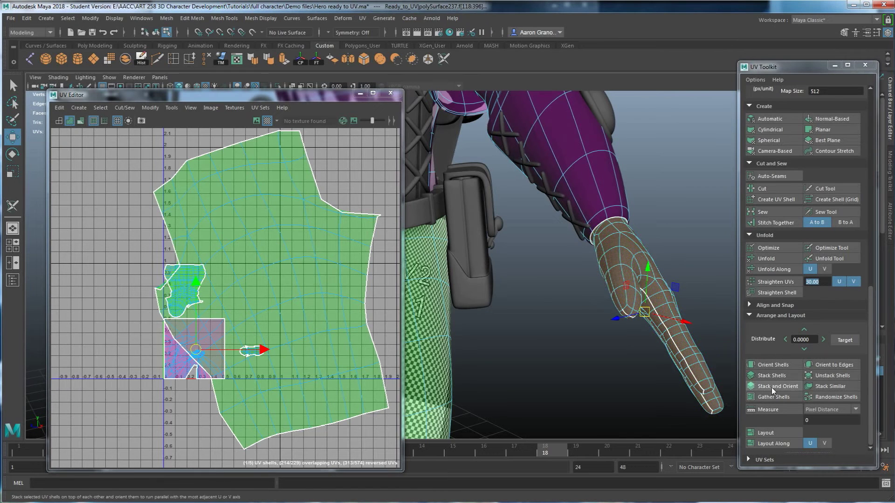
click(766, 258)
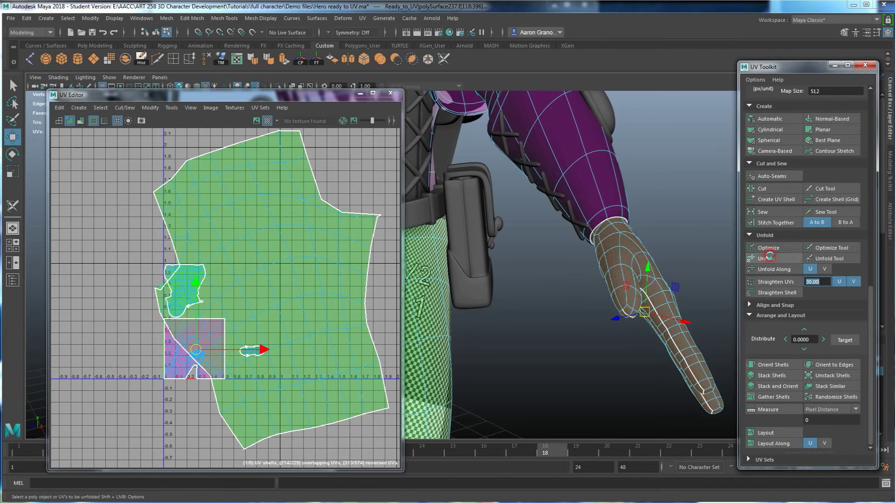
Step: Move the unfolded hand shell away from the overlapping shells into empty UV space
scroll(194, 325, up, 5)
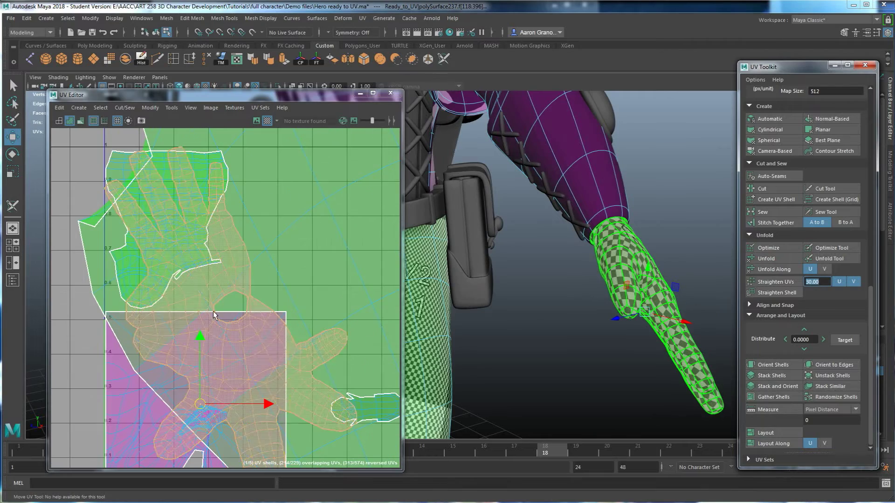
scroll(214, 315, up, 6)
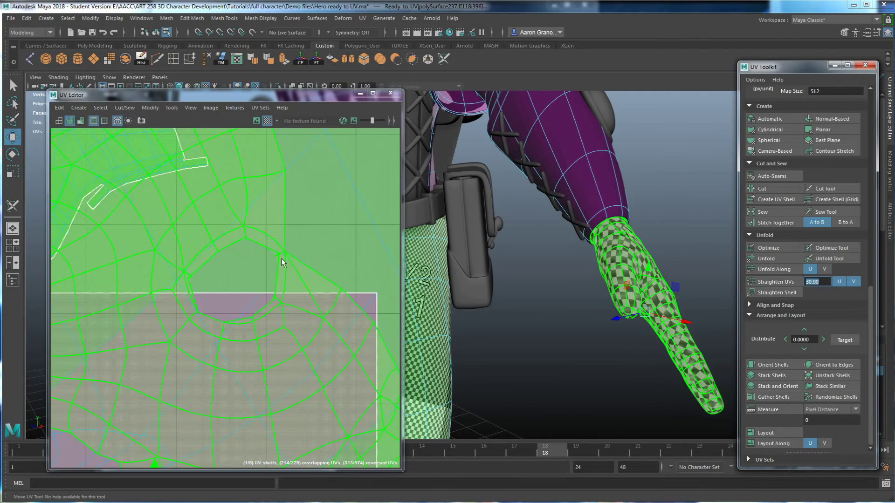
scroll(283, 262, down, 8)
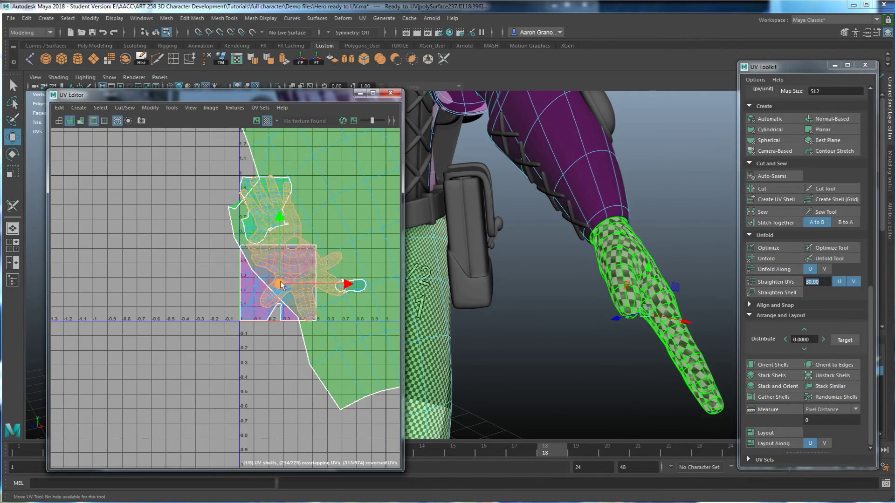
drag(279, 285, 151, 380)
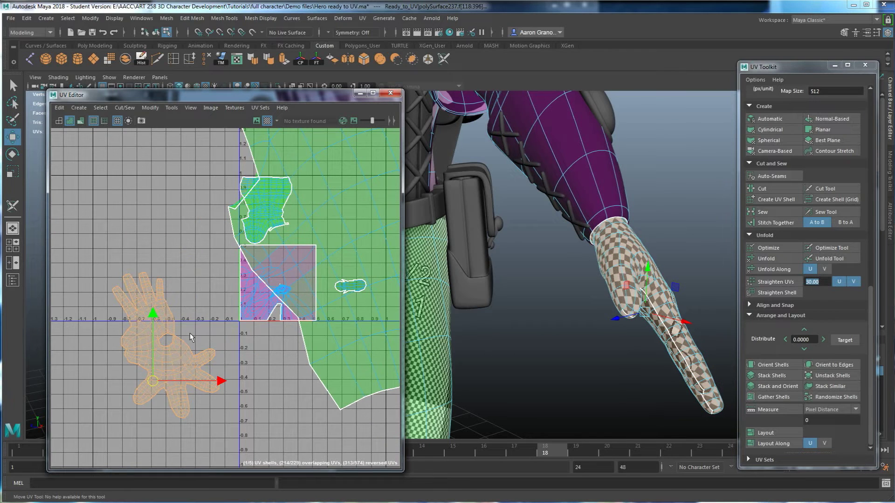
Step: Cut the short UV edge that still joins the hole in the hand shell to its outer border
scroll(175, 345, up, 10)
scroll(181, 345, down, 8)
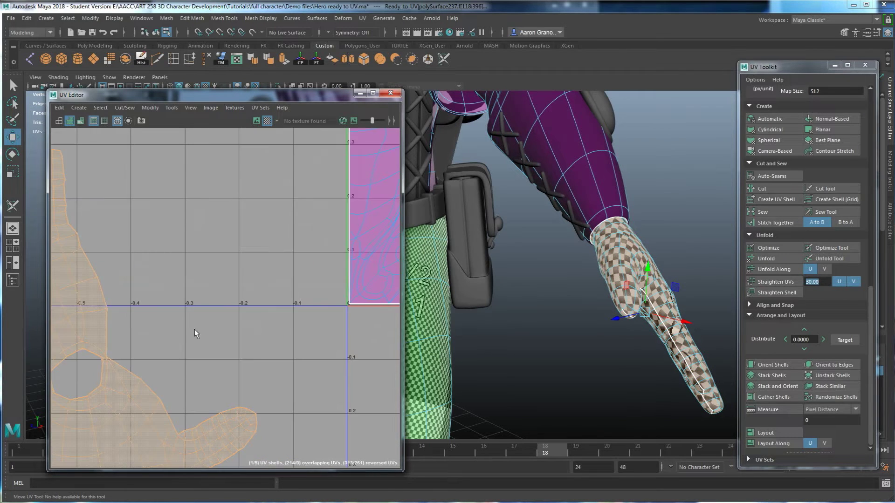
scroll(189, 336, up, 4)
scroll(188, 335, up, 4)
alt+middle_drag(188, 336, 320, 319)
scroll(320, 319, up, 1)
right_drag(153, 275, 130, 267)
click(127, 281)
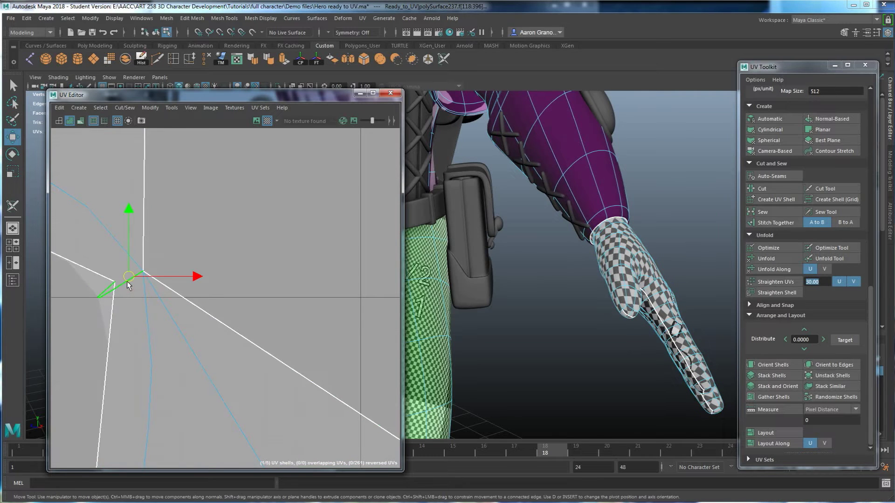
click(770, 200)
scroll(219, 294, down, 5)
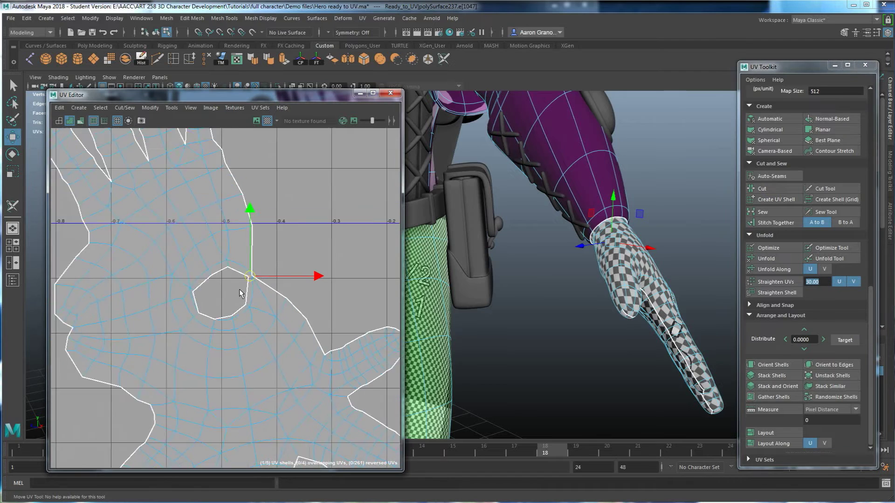
Step: Select the whole hand shell again and unfold it with the extra cut in place
scroll(242, 292, down, 2)
right_drag(196, 273, 165, 263)
click(195, 261)
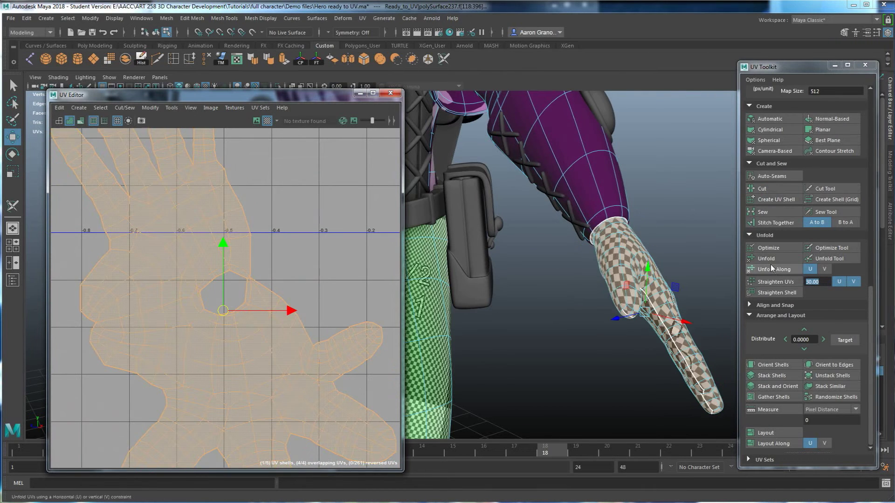
click(770, 270)
scroll(262, 315, down, 3)
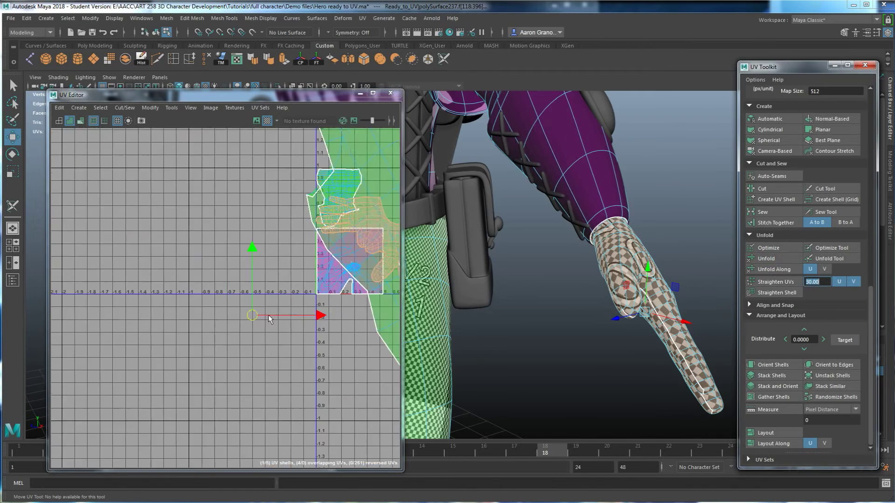
Step: Move the re-unfolded hand shell clear of the other shells into empty UV space
scroll(262, 316, down, 2)
alt+middle_drag(310, 291, 194, 337)
scroll(208, 336, up, 4)
scroll(292, 291, down, 4)
drag(196, 336, 108, 375)
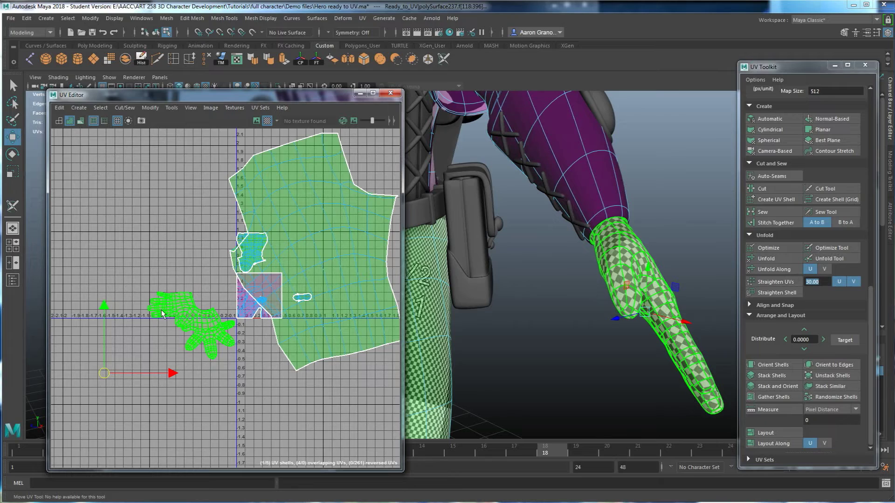
scroll(199, 313, up, 3)
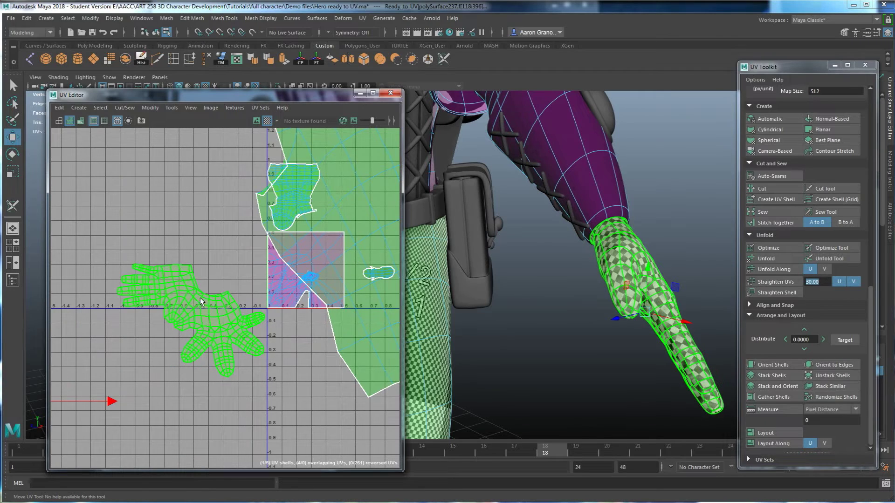
Step: Examine the checker pattern on the palm and fingers, and look over the forearm up to the elbow
alt+drag(558, 292, 480, 301)
alt+middle_drag(539, 299, 549, 204)
alt+drag(544, 290, 545, 244)
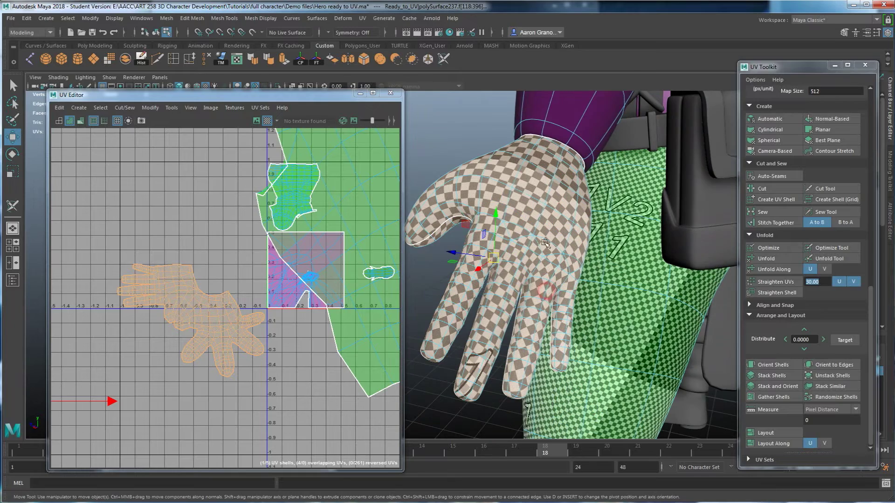
alt+drag(562, 275, 544, 264)
alt+middle_drag(543, 264, 549, 356)
alt+right_drag(549, 356, 530, 320)
alt+middle_drag(530, 320, 504, 242)
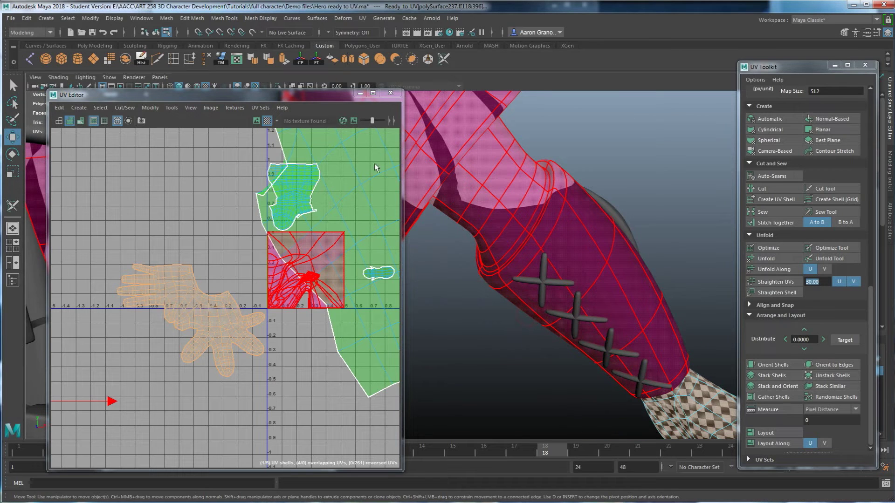
Step: With the 3D Cut and Sew UV tool, cut the edge loops at the forearm's elbow end and inside the upper sleeve opening
click(364, 19)
click(393, 224)
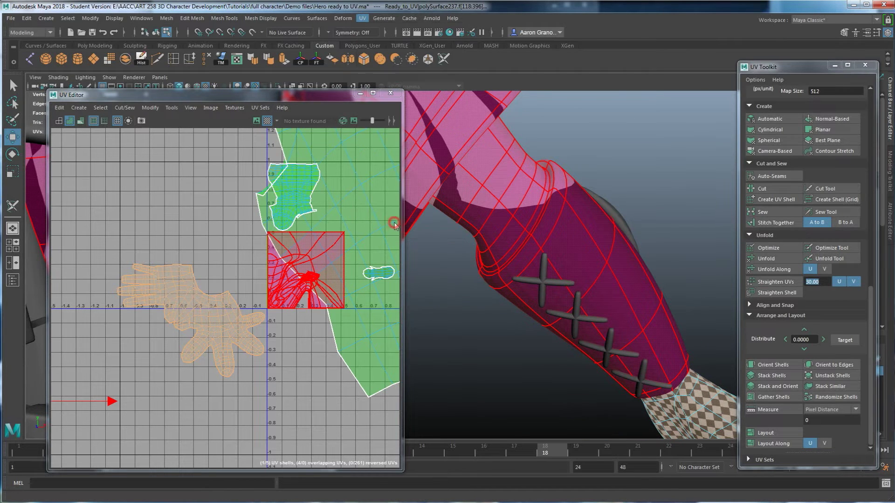
alt+drag(539, 256, 545, 198)
mouse_move(556, 159)
alt+middle_down()
mouse_move(588, 306)
mouse_move(622, 253)
alt+middle_up()
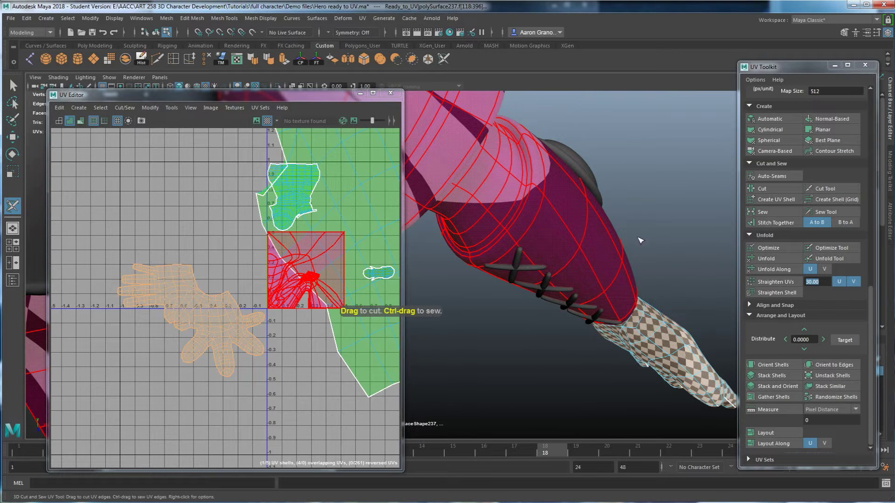
click(525, 201)
right_click(528, 182)
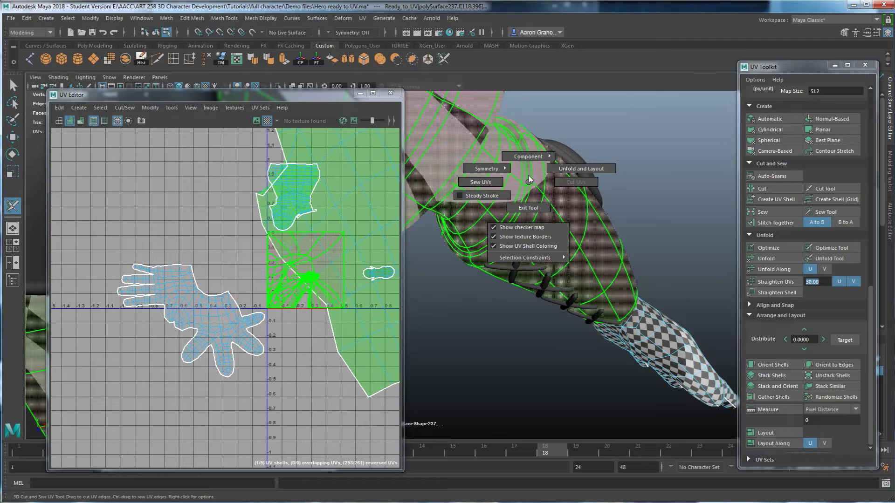
mouse_move(522, 161)
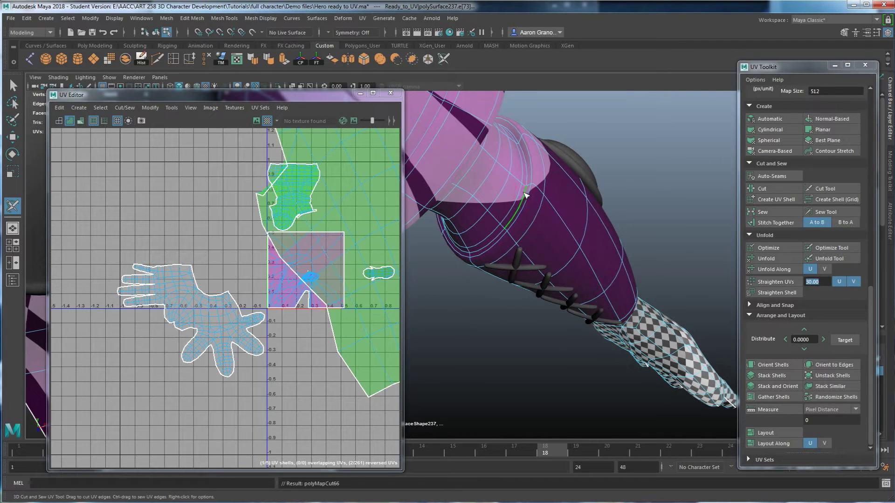
double_click(525, 194)
alt+drag(535, 270, 616, 226)
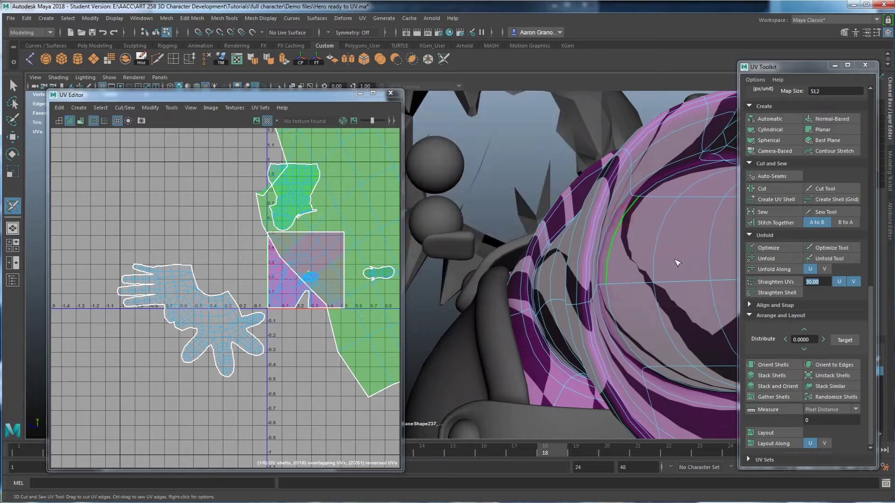
double_click(600, 276)
Step: Cut a lengthwise UV seam along the underside of the forearm from the wrist to the elbow, continuing along the bare arm
scroll(598, 276, down, 5)
alt+drag(596, 277, 611, 309)
alt+drag(571, 342, 614, 310)
scroll(517, 323, down, 5)
scroll(614, 309, up, 3)
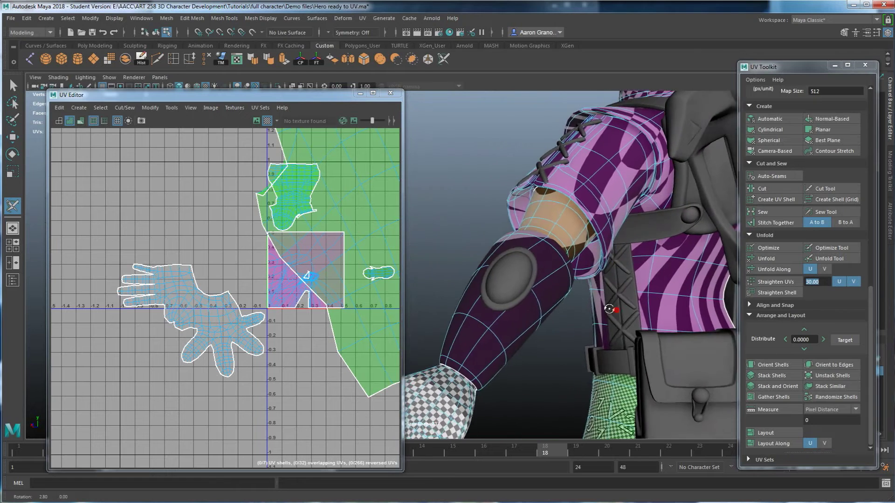
alt+middle_drag(598, 292, 588, 286)
alt+drag(588, 287, 576, 299)
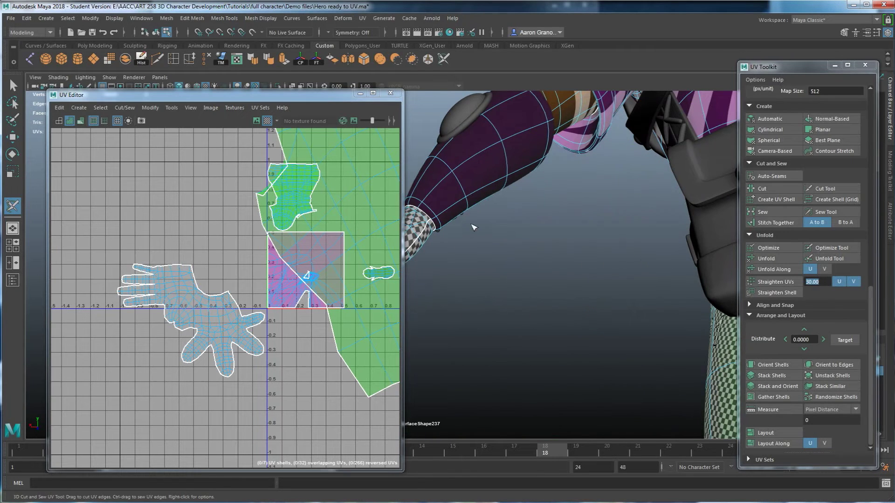
drag(447, 211, 532, 165)
alt+drag(549, 132, 544, 269)
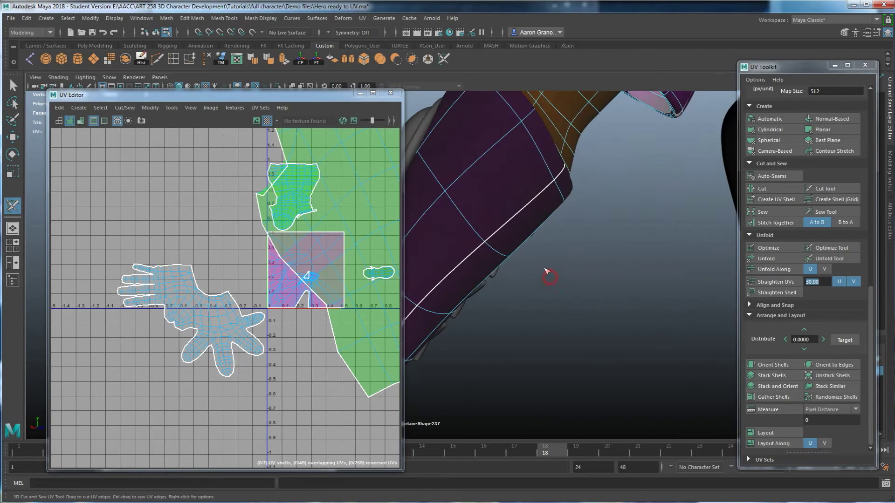
click(578, 120)
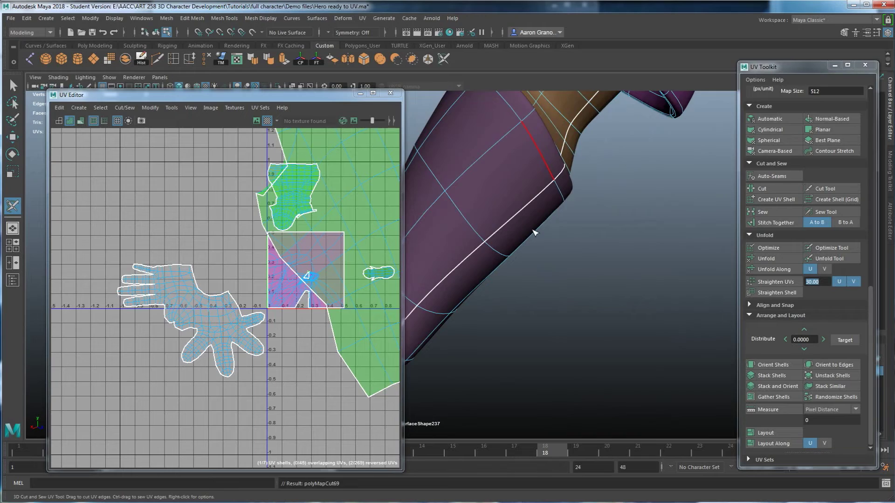
Step: Cut the edge loop around the shoulder where the upper sleeve meets the torso, starting near the armpit
scroll(533, 233, down, 6)
alt+drag(696, 230, 583, 317)
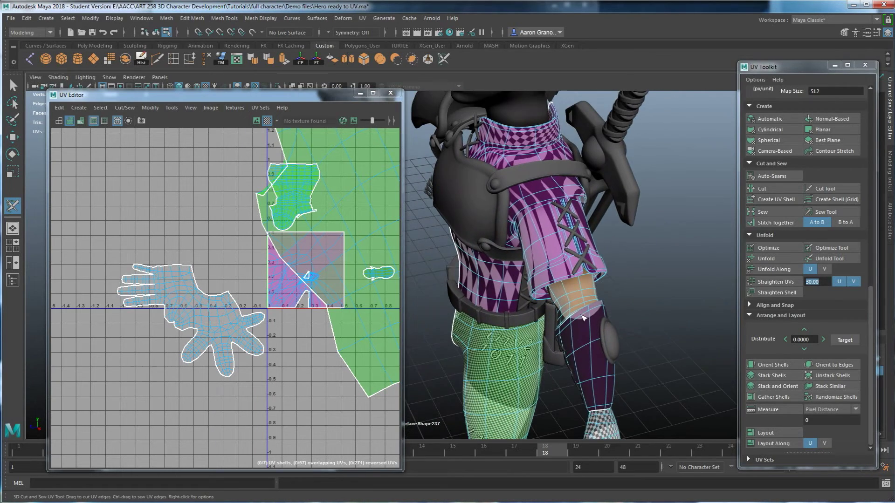
alt+middle_drag(582, 317, 594, 370)
alt+drag(594, 371, 583, 298)
scroll(565, 340, up, 5)
alt+middle_drag(582, 299, 559, 297)
alt+drag(559, 297, 529, 297)
scroll(553, 290, up, 3)
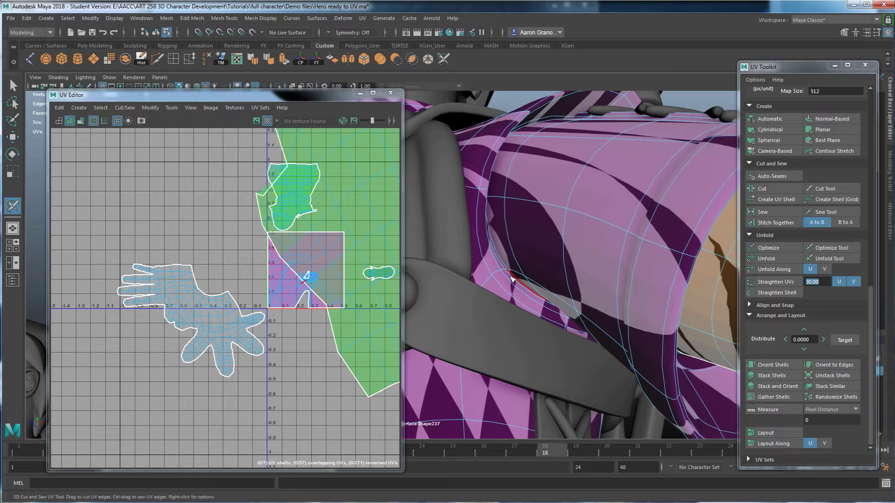
double_click(511, 279)
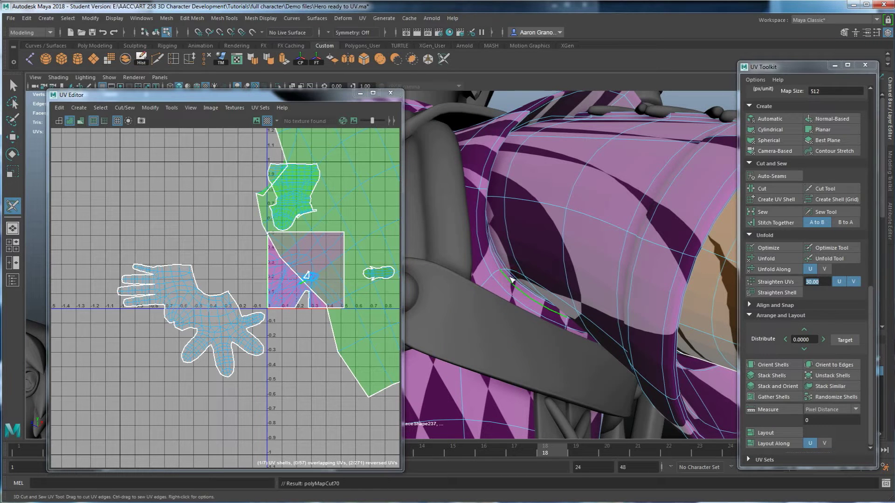
Step: Complete the shoulder seam through the armpit, cutting the remaining edges between the upper sleeve and the torso
scroll(512, 280, down, 4)
scroll(511, 279, down, 3)
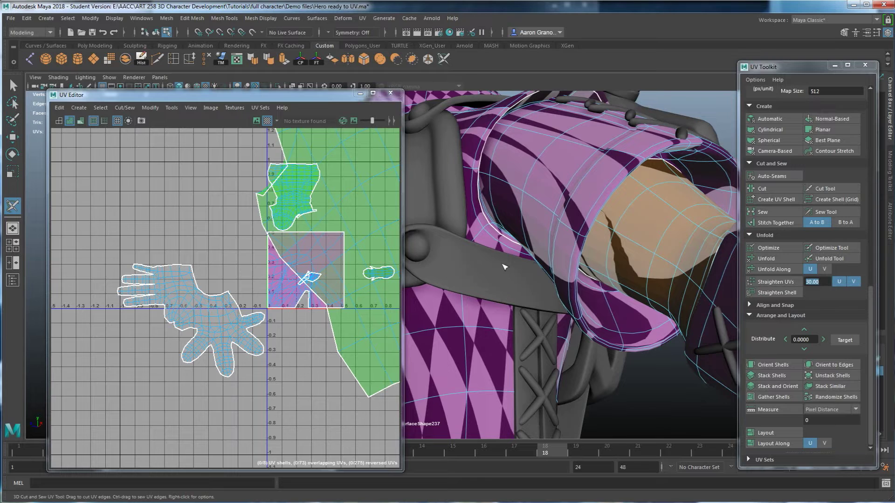
key(ctrl+1)
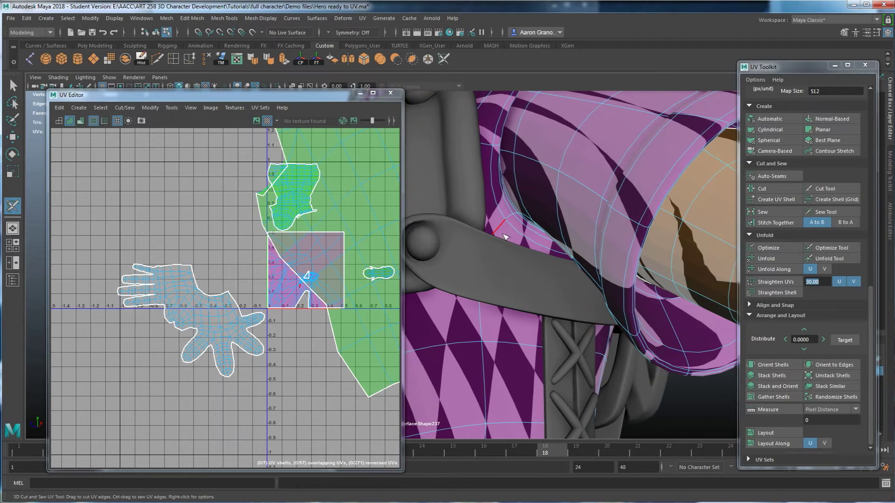
click(523, 218)
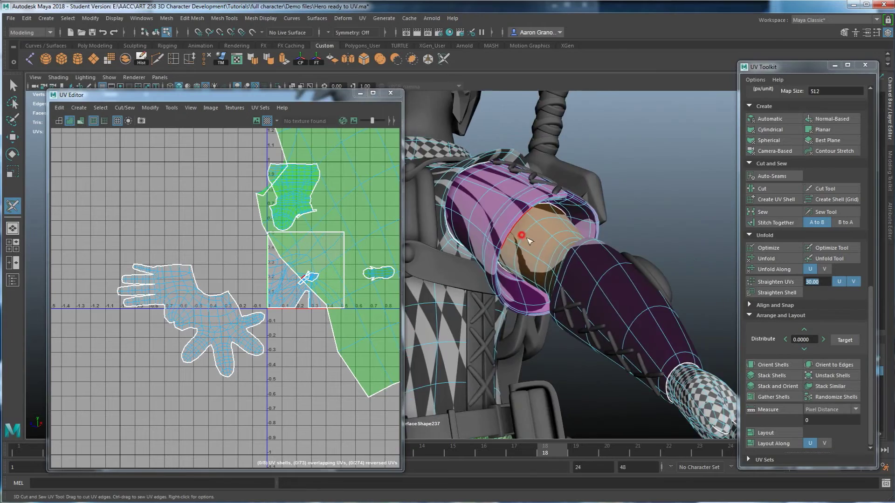
Step: Cut a lengthwise UV seam along the middle of the upper sleeve, beneath the crossed laces
alt+drag(524, 238, 635, 228)
alt+middle_drag(635, 228, 717, 245)
alt+drag(610, 255, 664, 231)
alt+right_drag(665, 230, 591, 207)
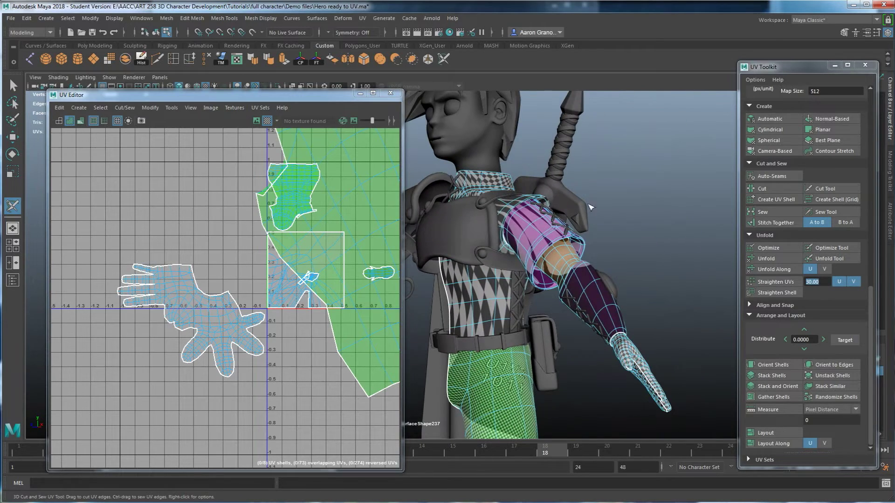
alt+drag(550, 269, 488, 267)
alt+right_drag(494, 268, 611, 272)
alt+middle_drag(613, 272, 478, 314)
alt+right_drag(479, 314, 517, 314)
alt+middle_drag(517, 314, 452, 261)
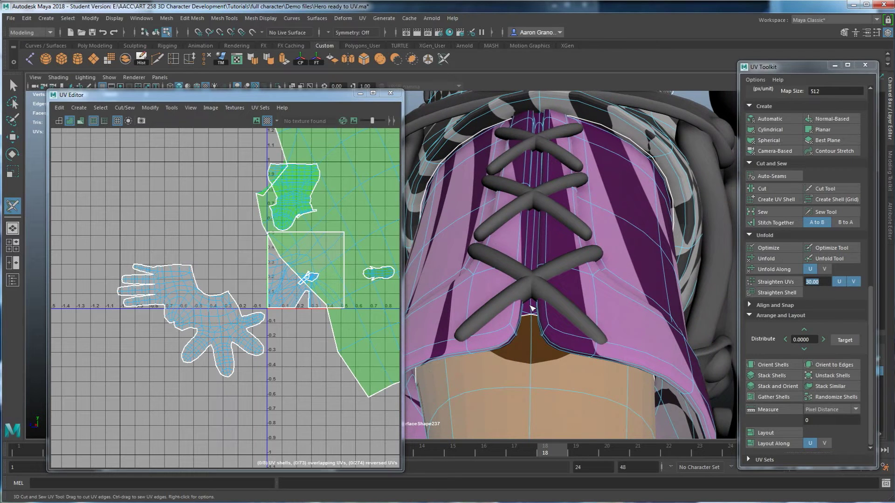
click(533, 305)
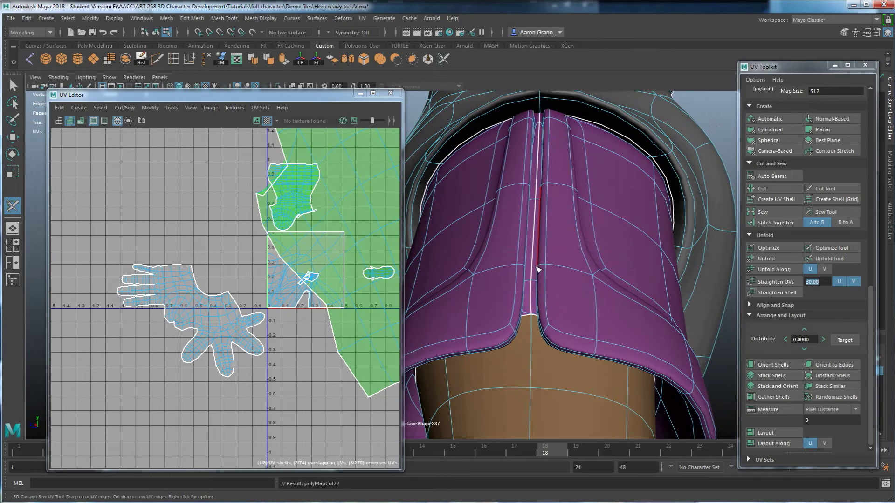
Step: Select all the body mesh's UV shells and unfold them
alt+right_drag(542, 200, 448, 279)
alt+drag(448, 279, 610, 303)
alt+right_drag(611, 303, 525, 285)
alt+middle_drag(524, 285, 622, 278)
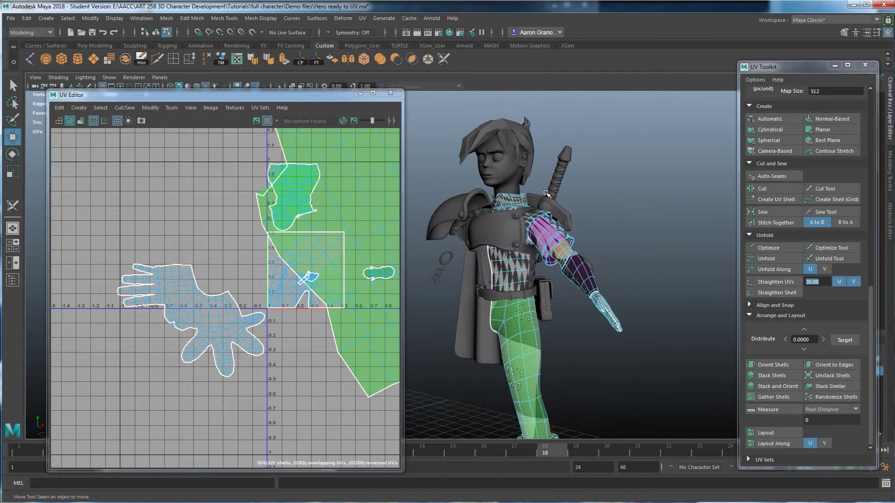
right_drag(173, 230, 151, 218)
scroll(218, 280, down, 8)
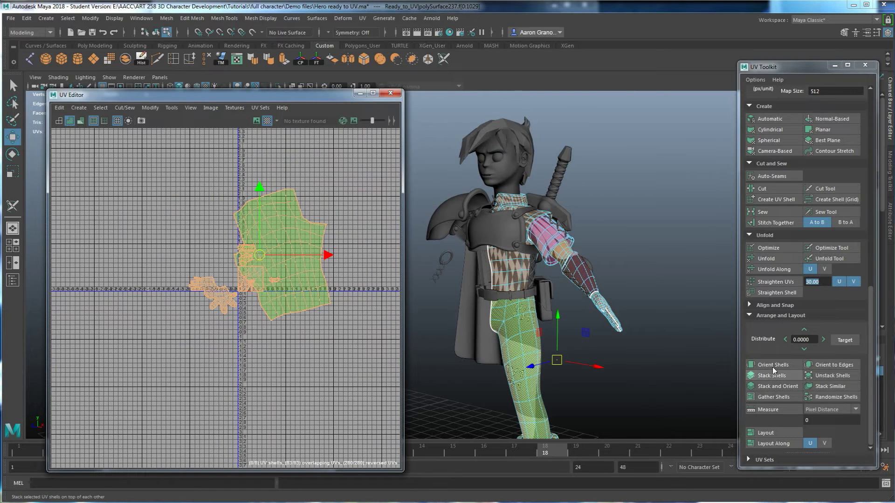
click(766, 258)
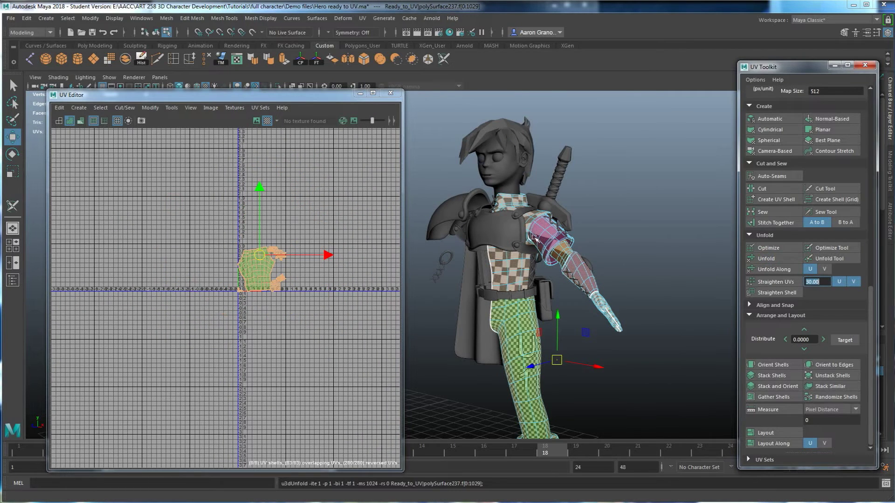
Step: Select the torso's UV shell and examine its unfolded shape and the checker pattern around the torso and armpit
scroll(305, 270, up, 10)
alt+middle_drag(165, 258, 354, 291)
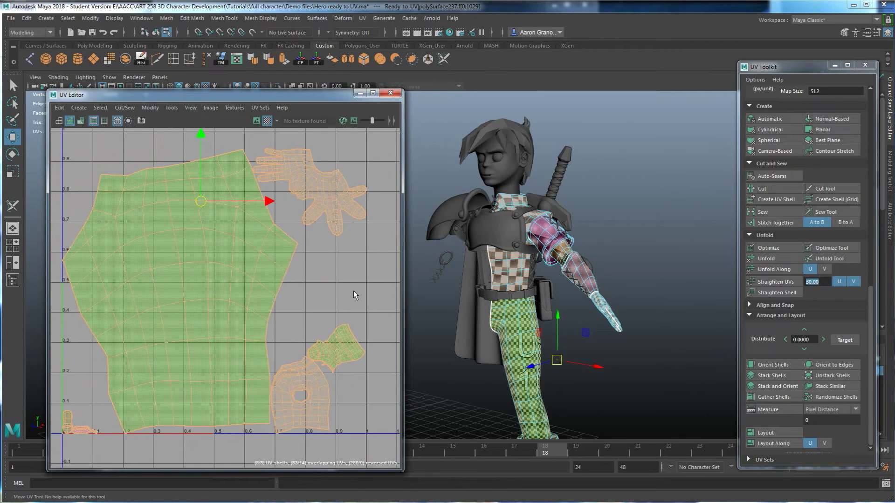
scroll(354, 292, down, 2)
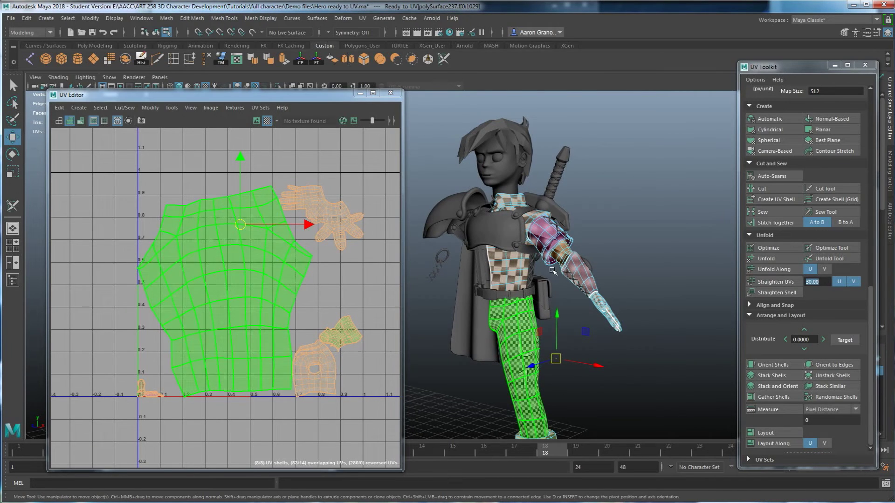
scroll(557, 256, up, 2)
click(314, 356)
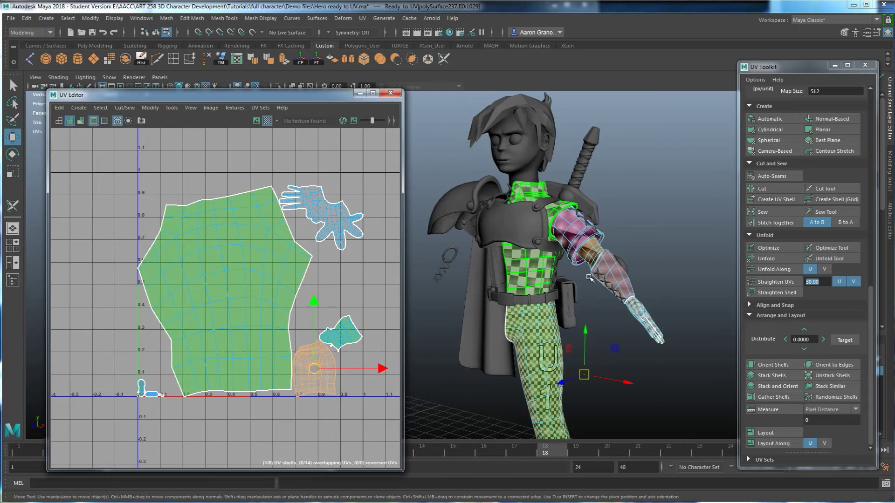
scroll(571, 315, up, 5)
alt+middle_drag(571, 315, 513, 219)
alt+drag(629, 314, 554, 273)
scroll(313, 368, up, 6)
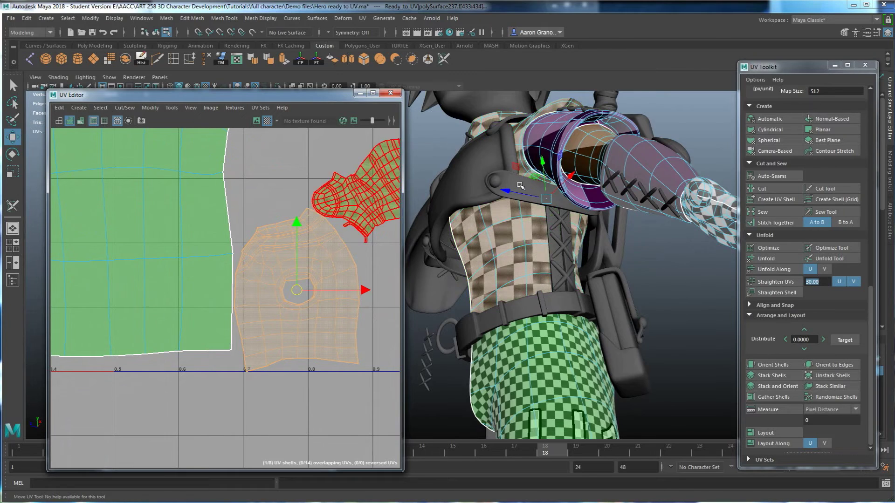
Step: Isolate the body mesh and cut a vertical UV seam down the torso's side from the armhole to the waist
alt+drag(533, 123, 549, 212)
key(ctrl+1)
alt+drag(601, 326, 605, 303)
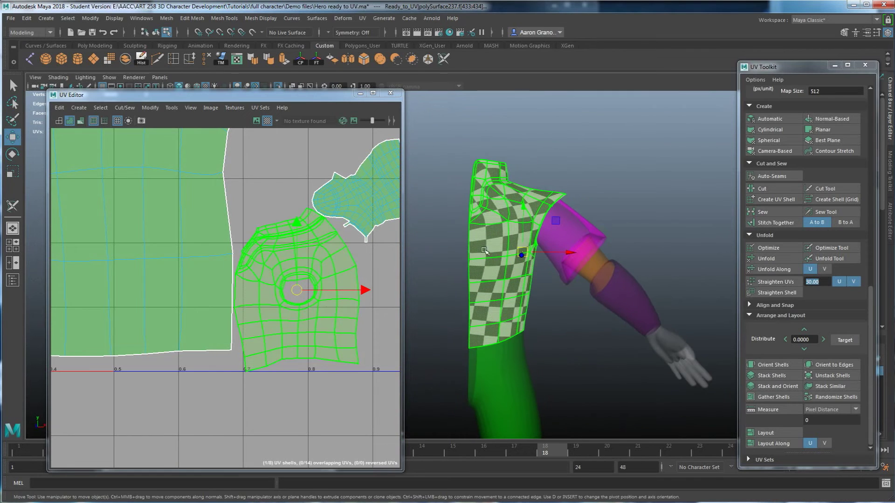
click(477, 308)
alt+drag(508, 321, 452, 231)
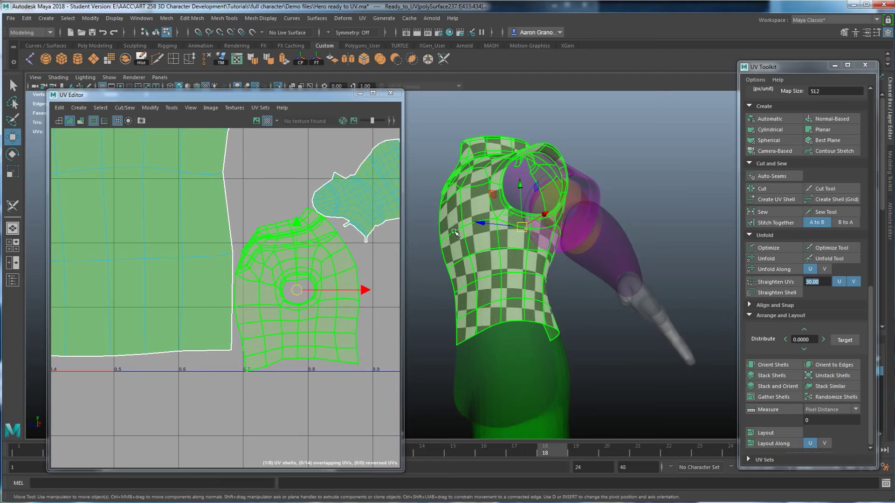
alt+drag(532, 291, 516, 280)
right_drag(503, 253, 503, 227)
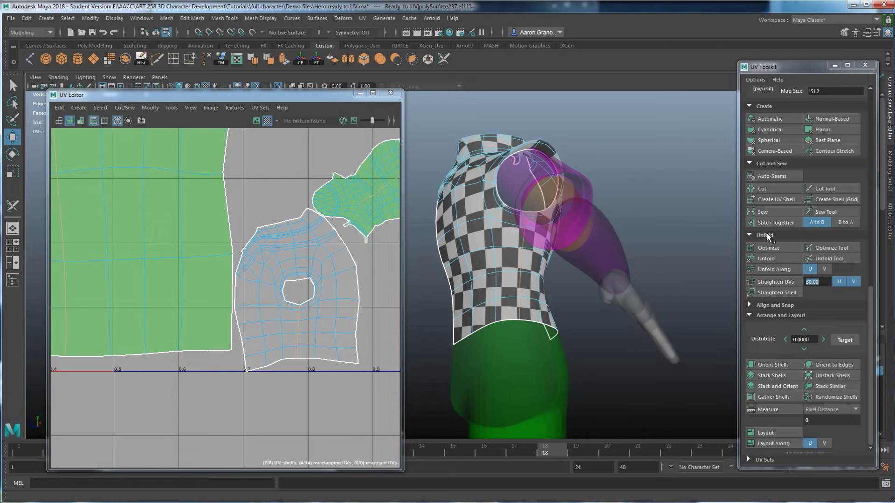
click(766, 189)
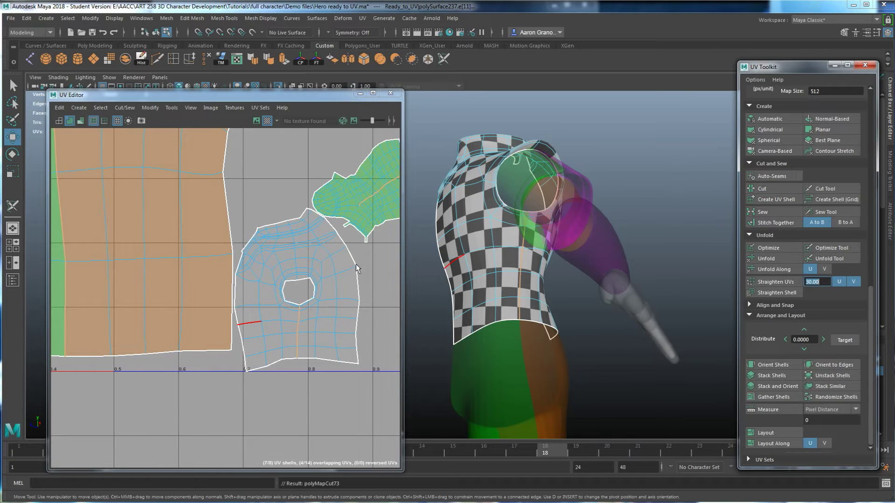
Step: Select the torso's UV shell and unfold it along its new side seam
right_click(321, 254)
click(287, 241)
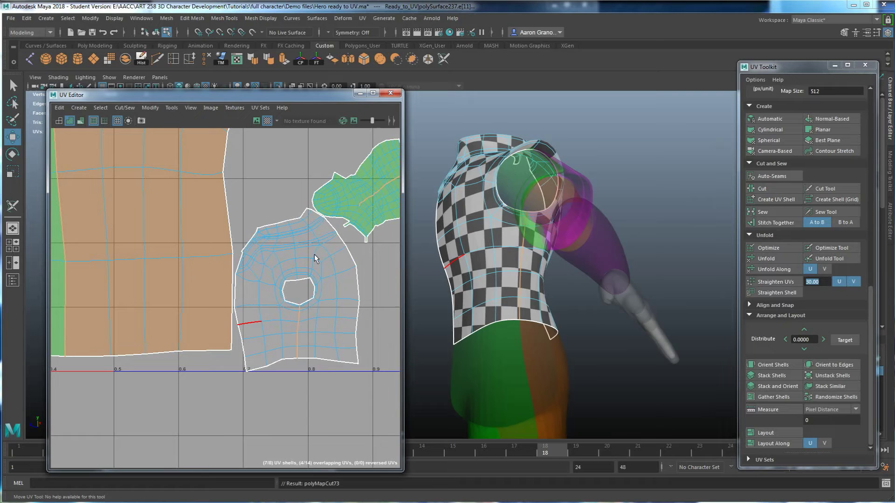
click(315, 254)
key(w)
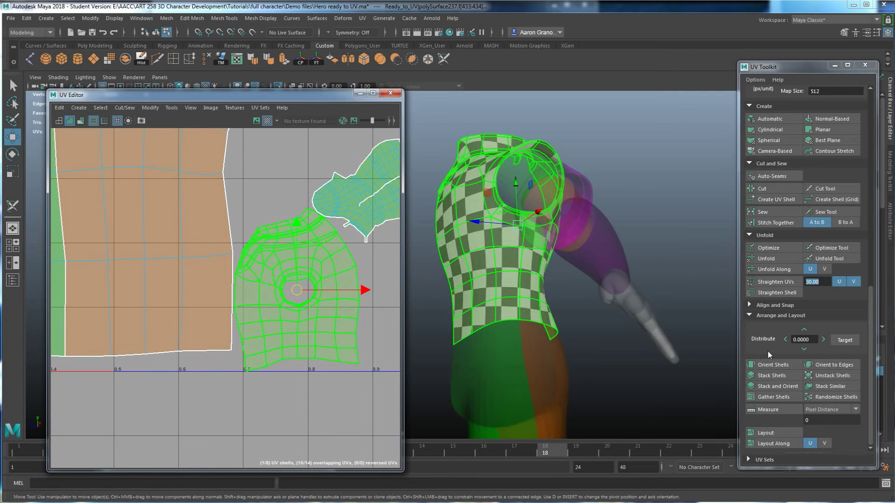
click(766, 258)
scroll(213, 240, down, 5)
scroll(209, 242, down, 3)
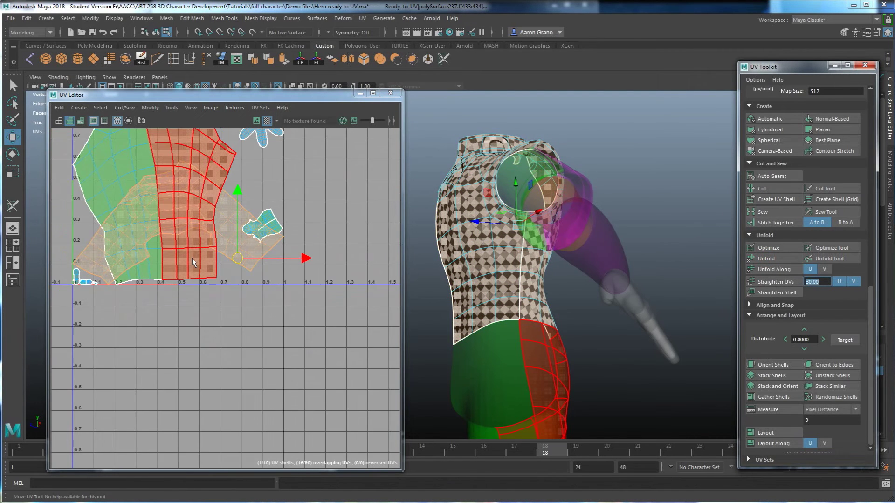
alt+middle_drag(172, 254, 220, 283)
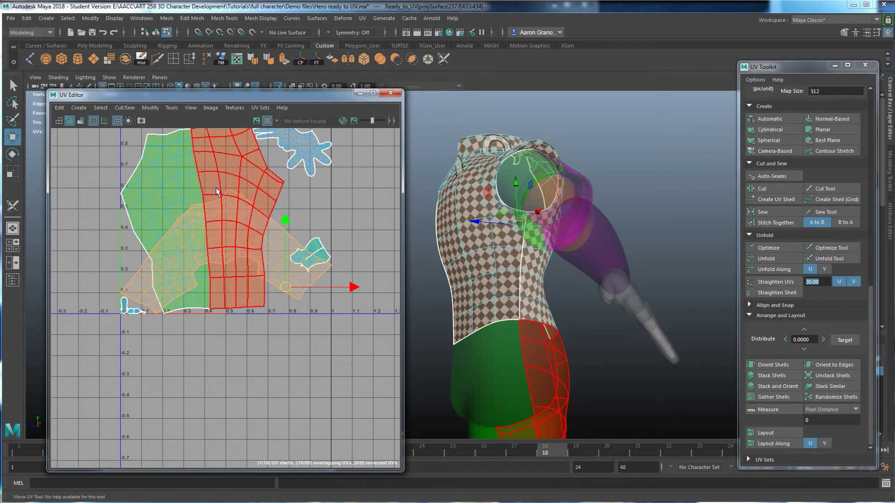
scroll(259, 259, down, 3)
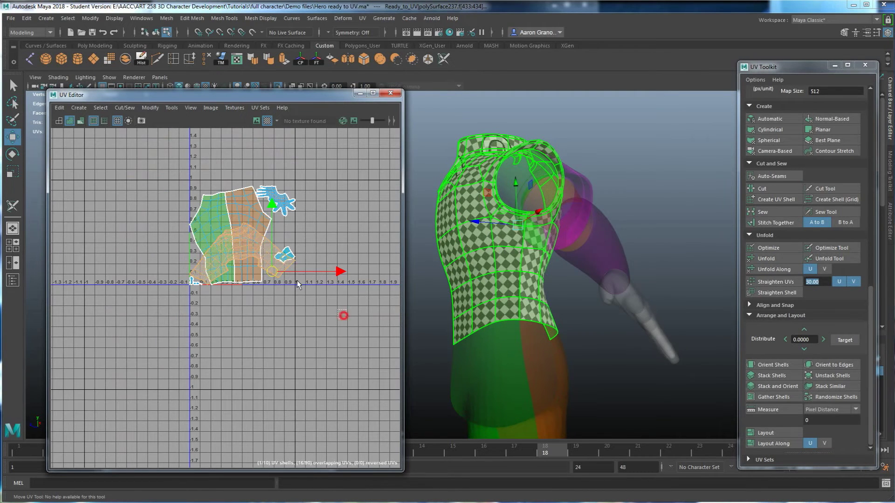
drag(270, 288, 269, 288)
scroll(297, 305, up, 3)
alt+drag(506, 235, 566, 254)
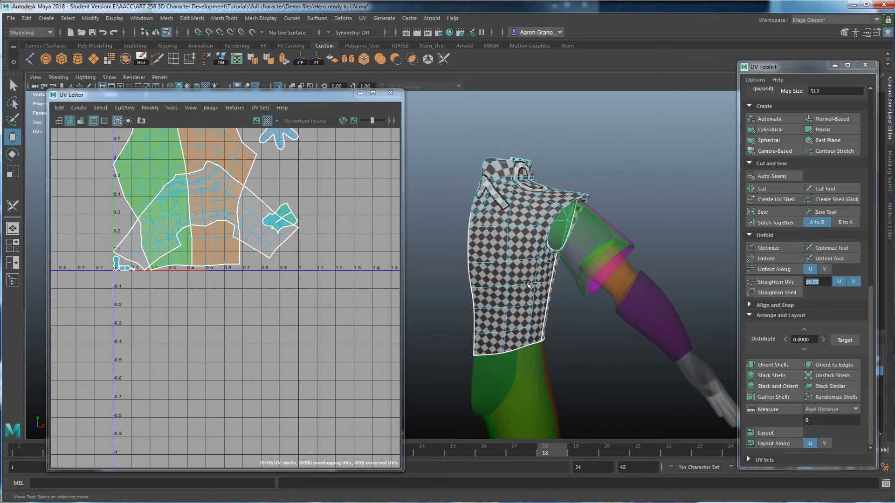
Step: Select the torso shell and get its texel density at a map size of 512
scroll(779, 200, up, 3)
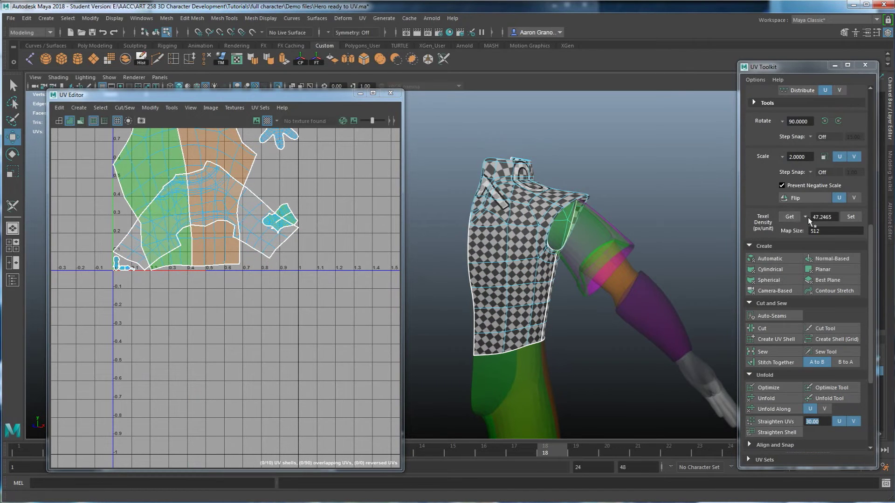
click(789, 216)
click(485, 262)
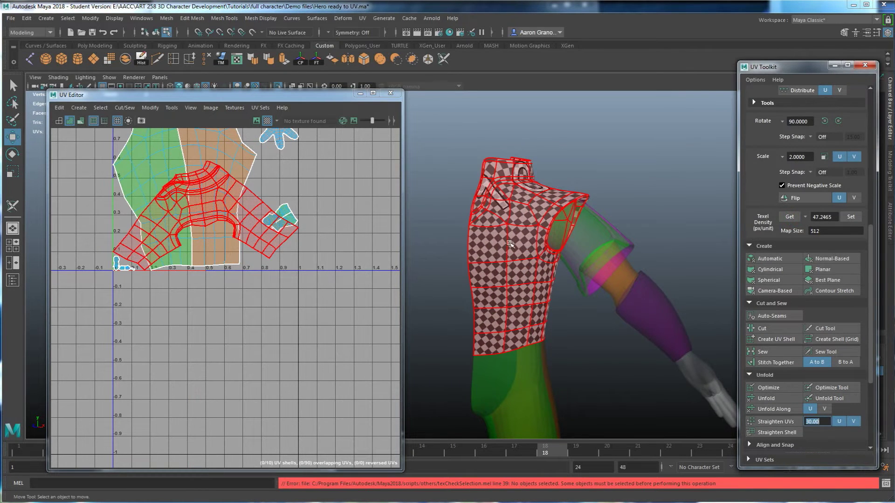
click(509, 244)
click(789, 217)
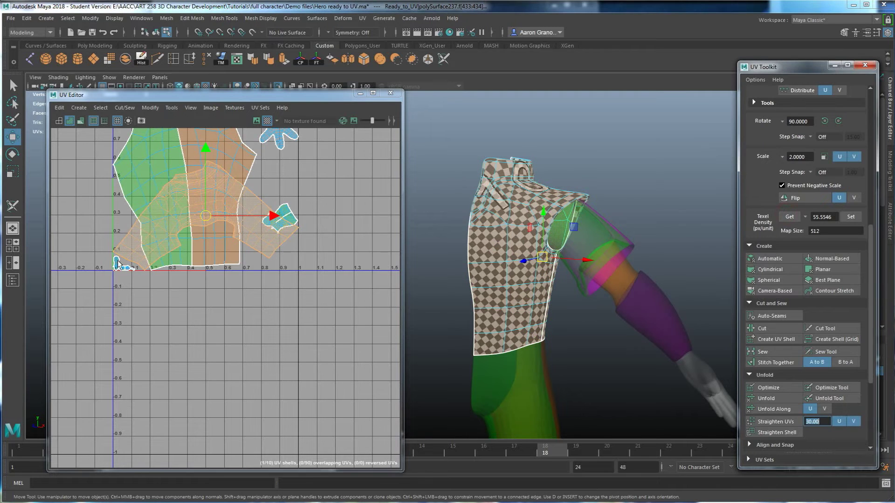
Step: Select all the UV shells and set their texel density to 55.5546 px/unit
alt+middle_drag(255, 350, 281, 425)
click(355, 385)
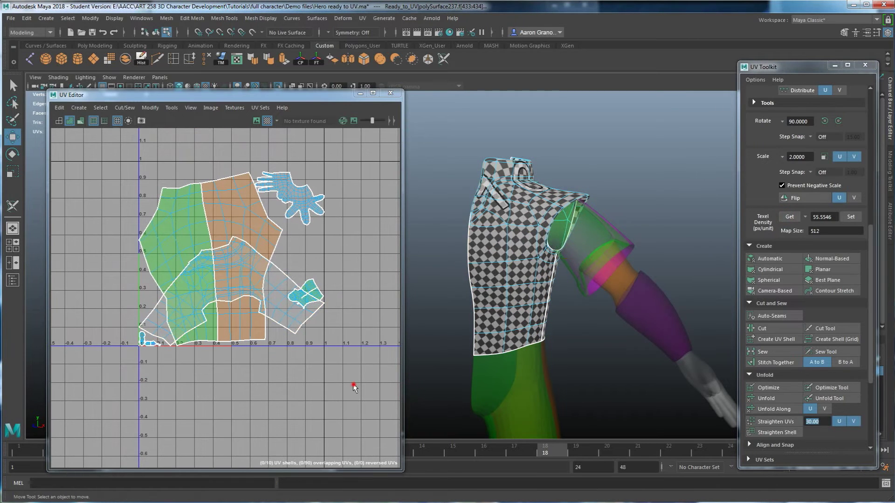
drag(98, 153, 354, 375)
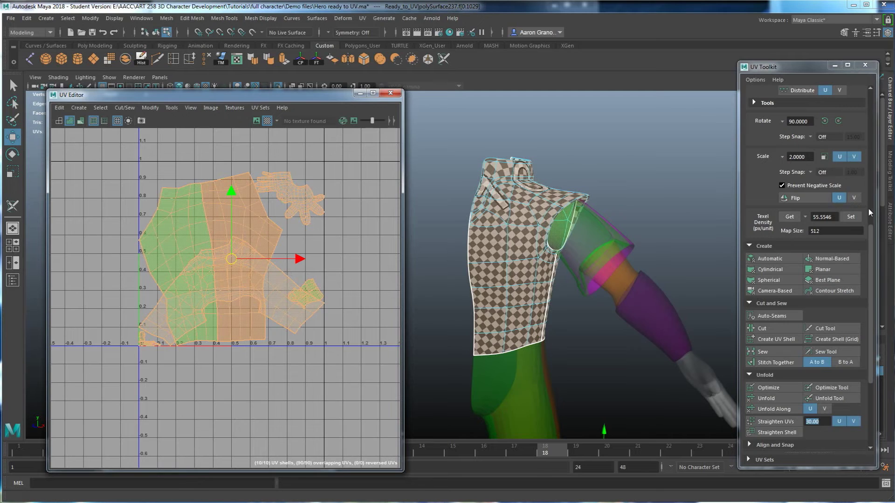
click(849, 218)
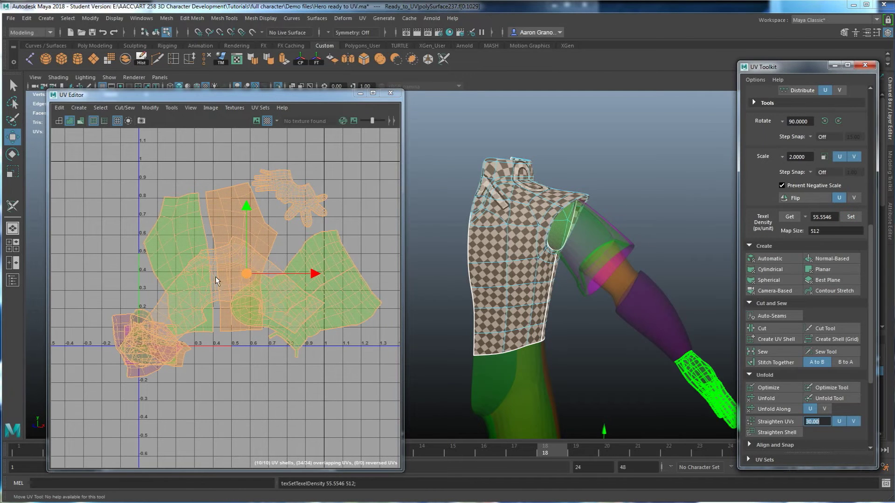
Step: Lay out all the selected UV shells inside the UV square using the current layout settings
scroll(776, 394, down, 5)
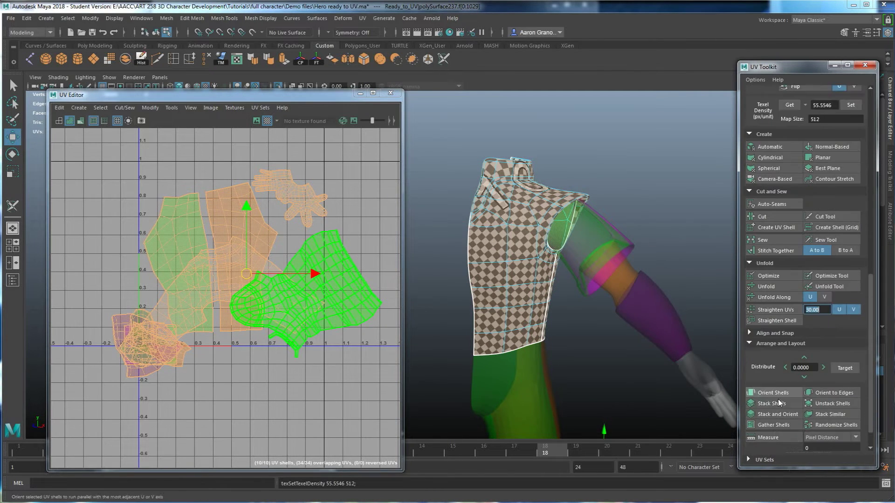
click(770, 433)
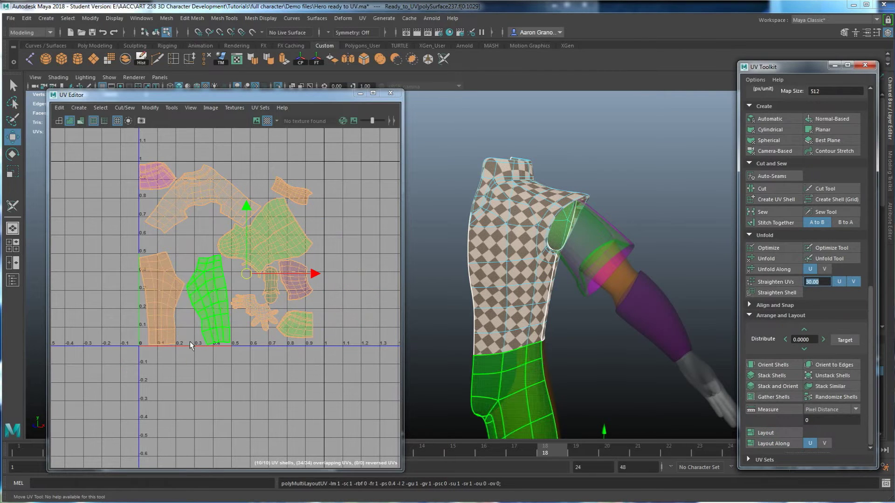
alt+middle_drag(562, 323, 576, 288)
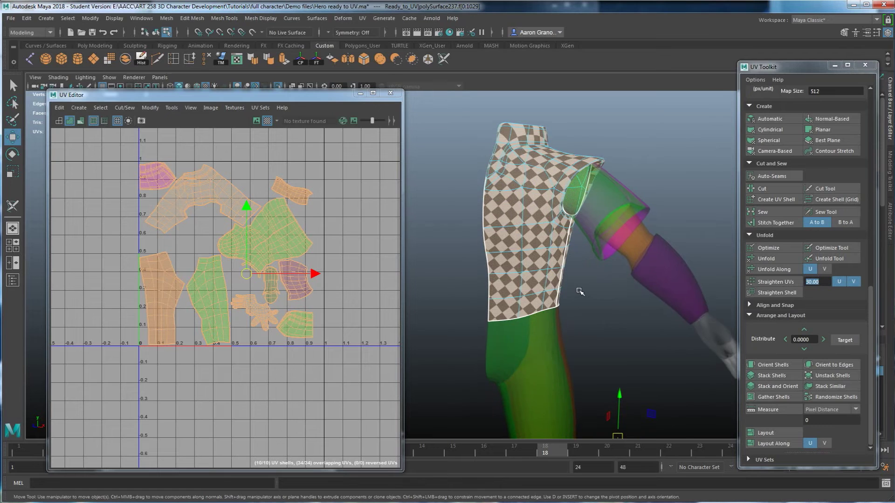
Step: Set the layout options to free rotation and apply the layout to all the selected UV shells
shift+click(764, 432)
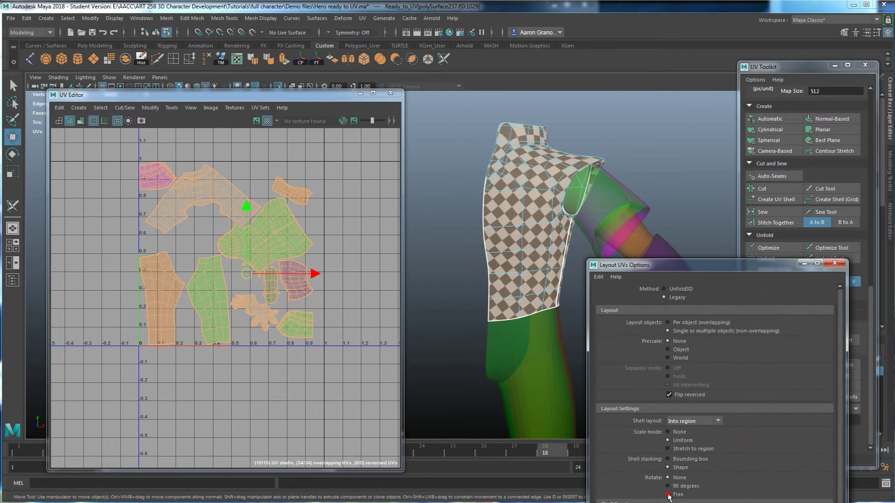
drag(679, 272, 565, 182)
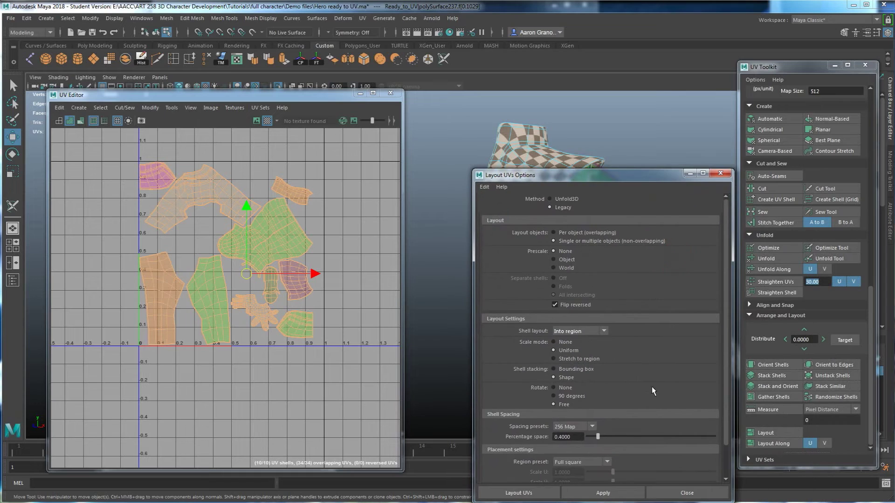
click(620, 490)
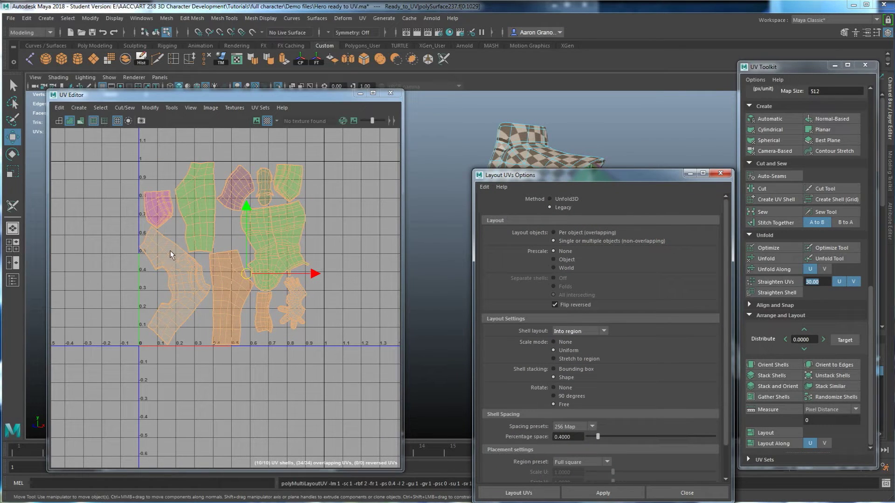
Step: Close the layout options, return the body mesh to object mode and select the half body
click(720, 173)
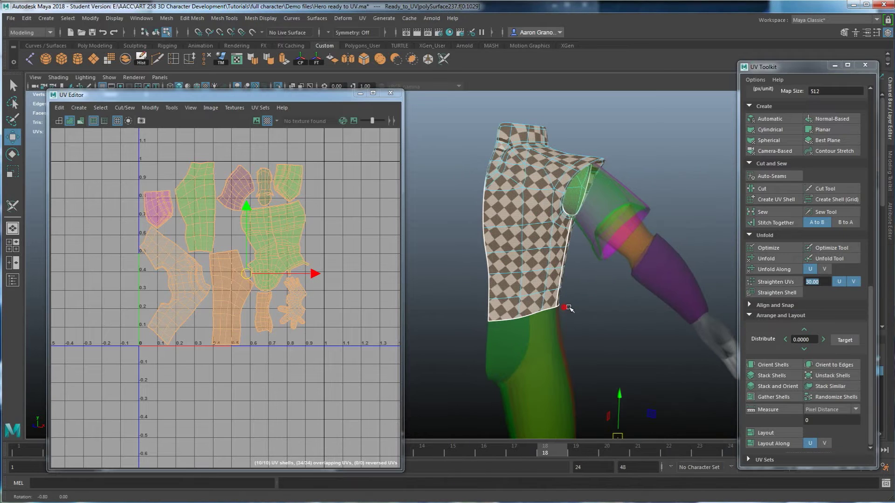
scroll(563, 309, down, 5)
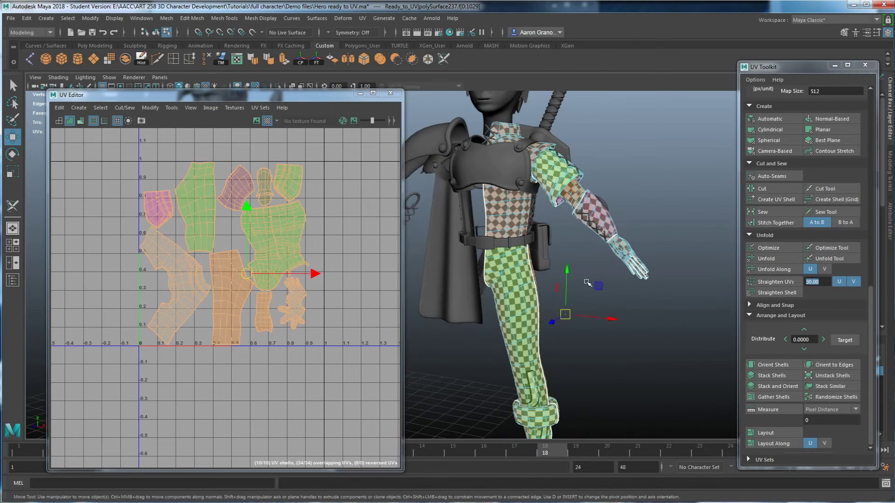
alt+middle_drag(565, 386, 599, 298)
alt+drag(599, 298, 503, 139)
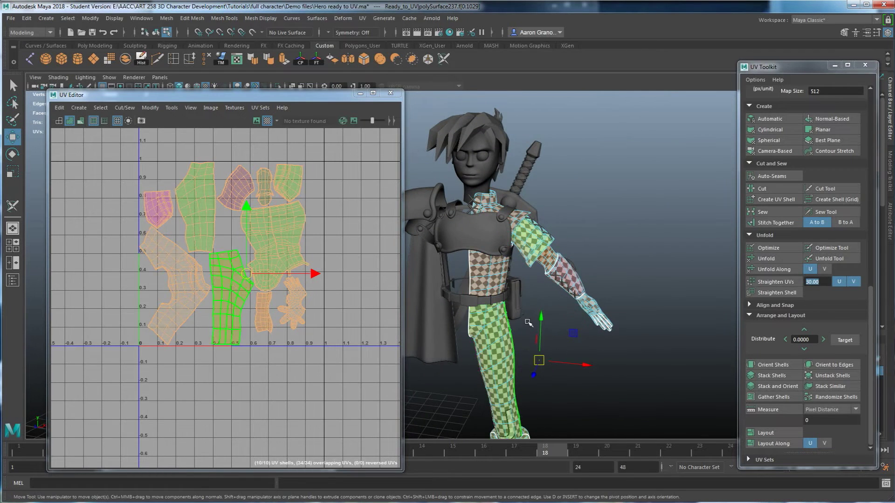
scroll(531, 257, up, 2)
right_drag(531, 256, 568, 248)
scroll(571, 316, down, 2)
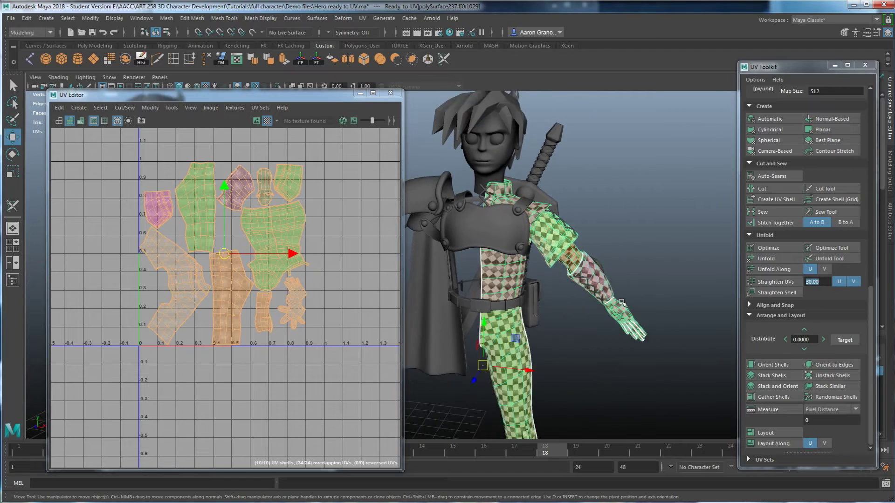
alt+middle_drag(569, 340, 605, 309)
click(587, 347)
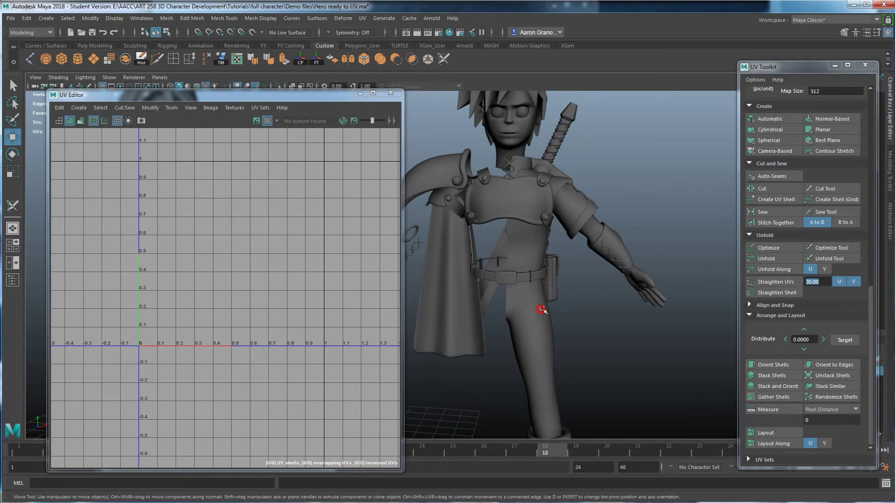
click(540, 310)
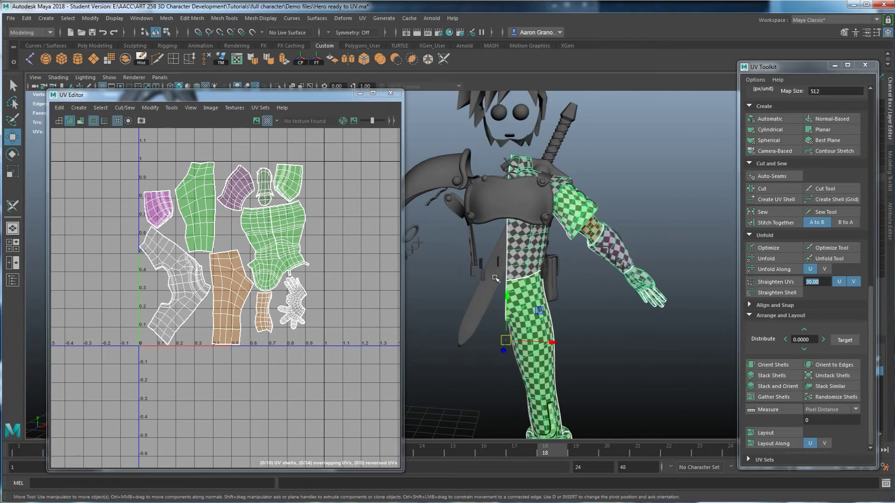
Step: Mirror the half body across the X axis in the negative direction with border merging and a merge threshold of 1.069
click(143, 58)
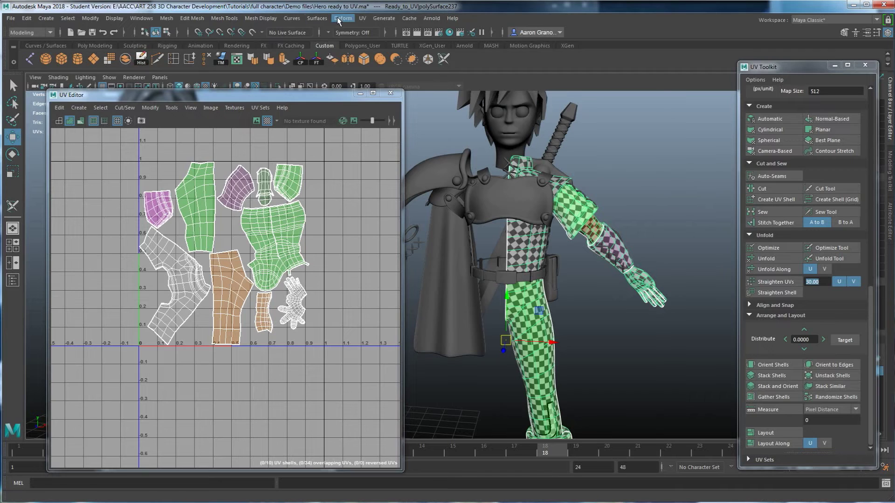
click(166, 19)
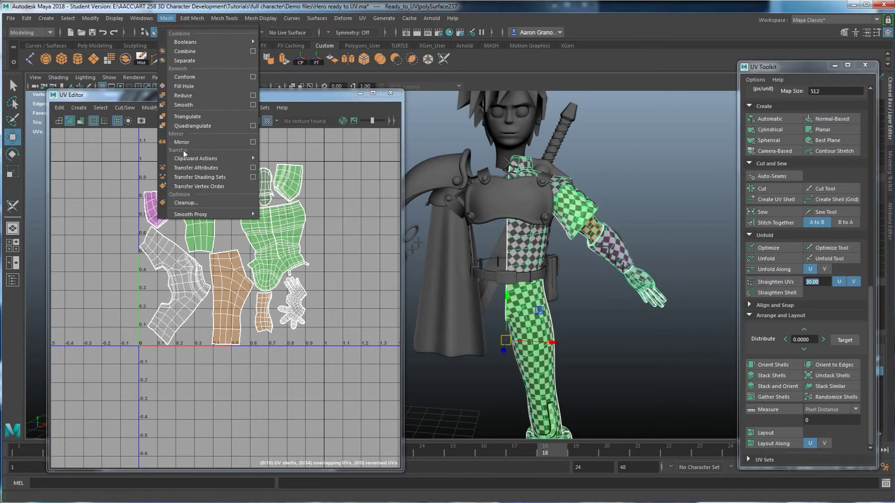
click(181, 141)
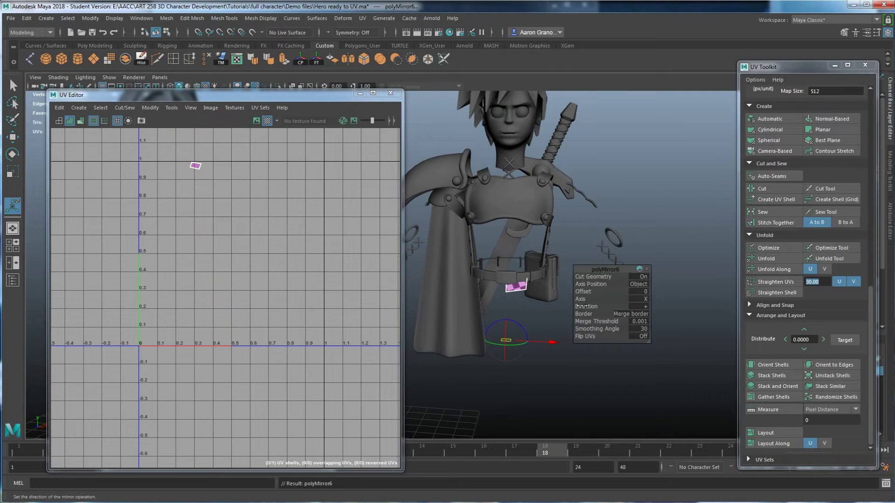
click(582, 307)
drag(601, 306, 628, 313)
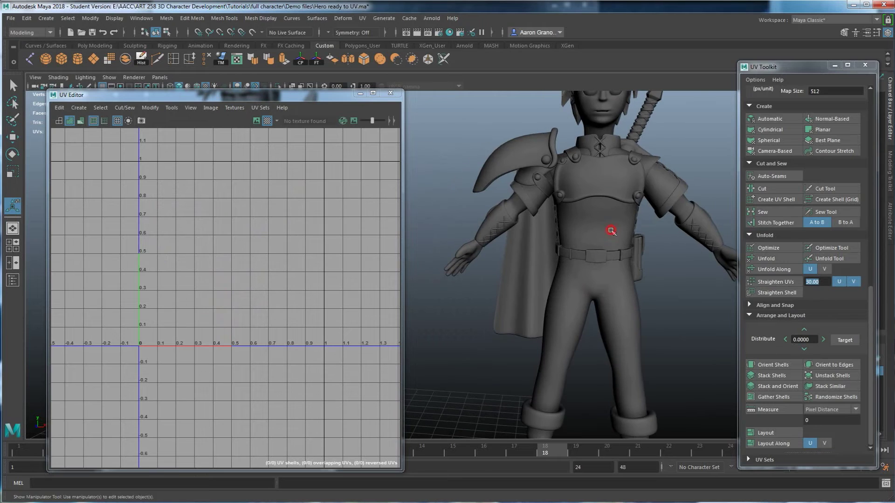
Step: Select the mirrored body and examine the checker pattern along the center seam of the torso and legs
click(611, 230)
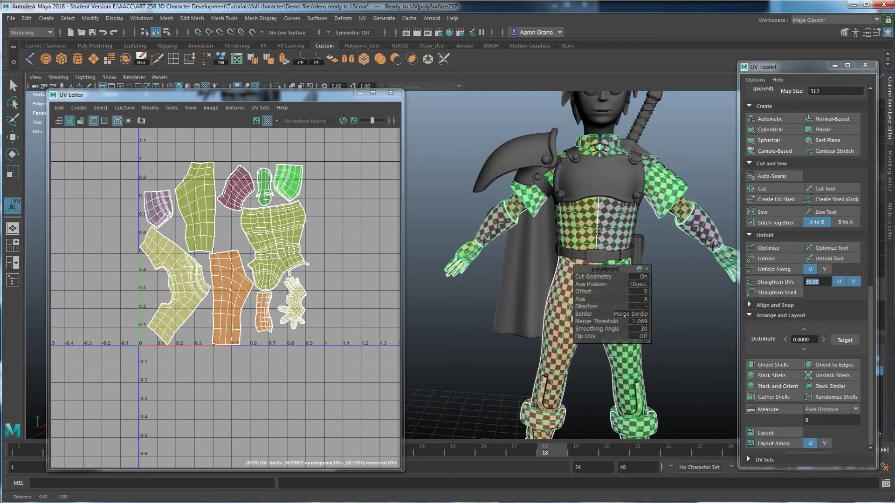
alt+middle_drag(597, 229, 560, 230)
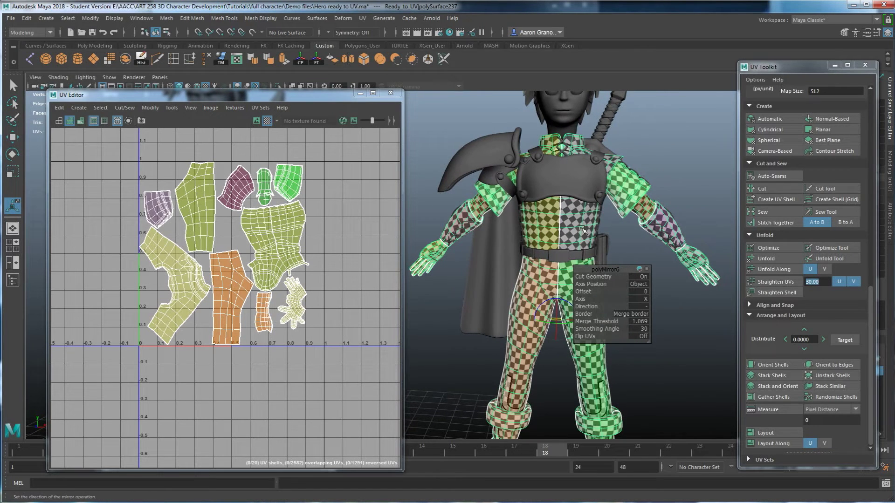
scroll(587, 224, up, 5)
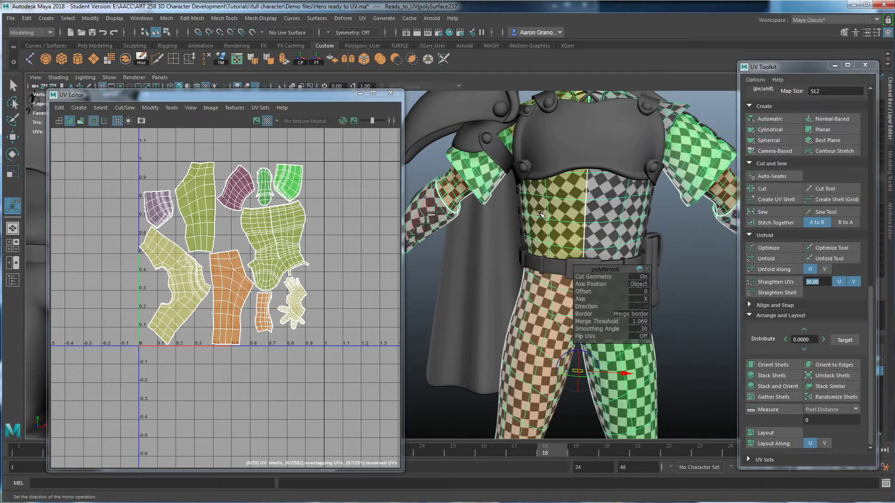
scroll(541, 214, down, 3)
alt+middle_drag(597, 361, 538, 255)
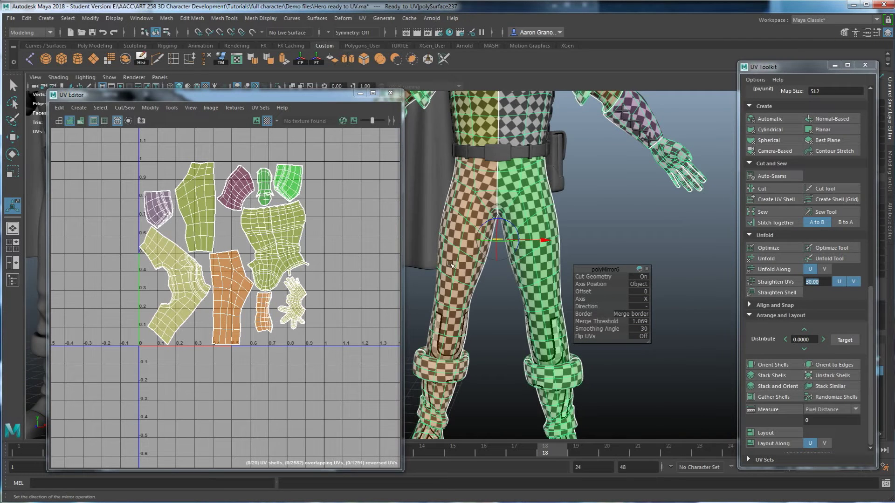
scroll(450, 263, down, 3)
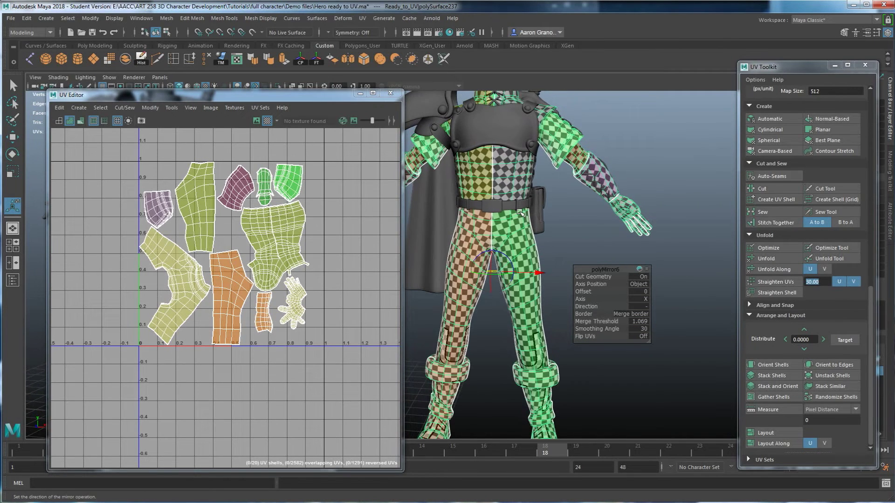
scroll(546, 214, down, 2)
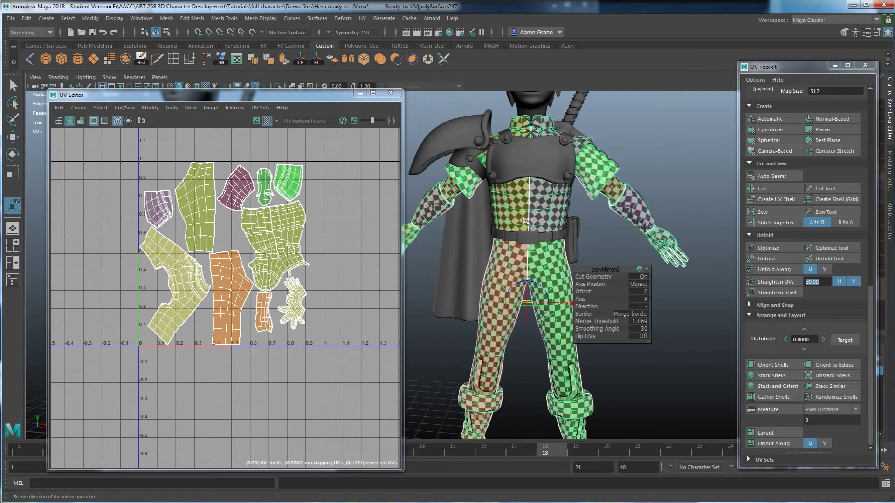
scroll(534, 210, up, 4)
alt+middle_drag(632, 189, 406, 251)
Step: Isolate the body, select its center seam edges and stitch the mirrored halves' UV shells together
right_click(559, 189)
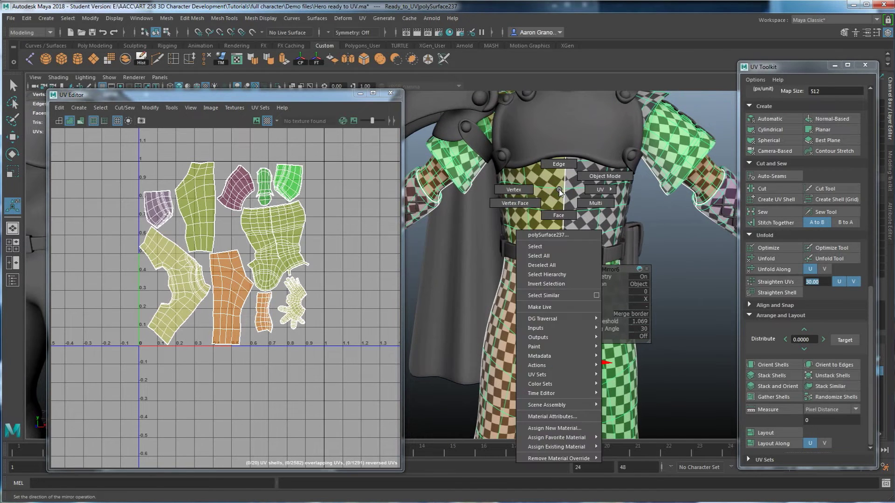
key(ctrl+1)
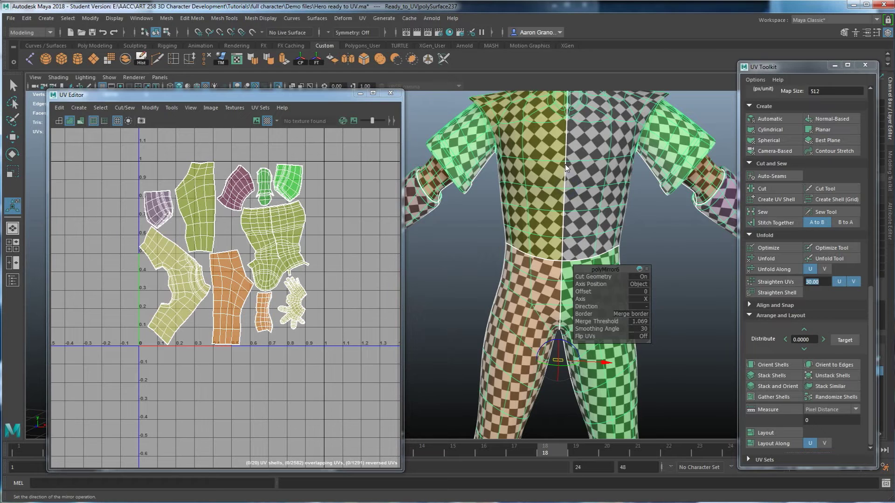
key(q)
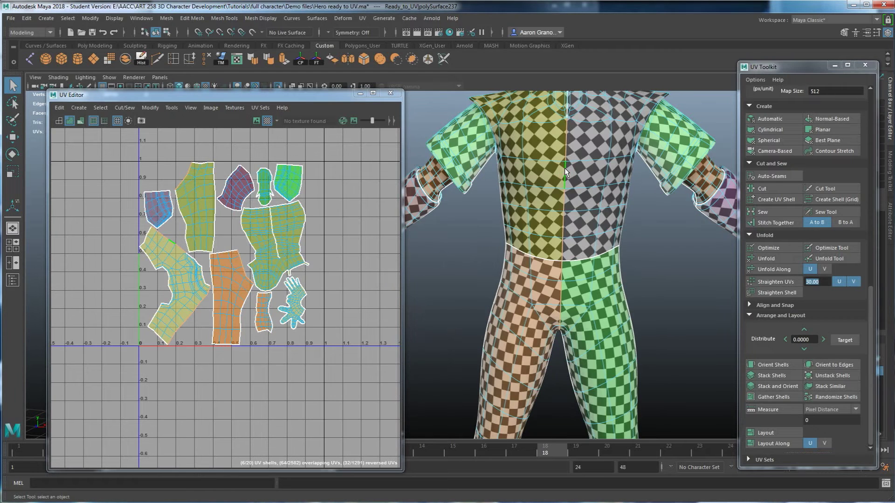
alt+drag(528, 239, 647, 289)
alt+drag(418, 265, 496, 316)
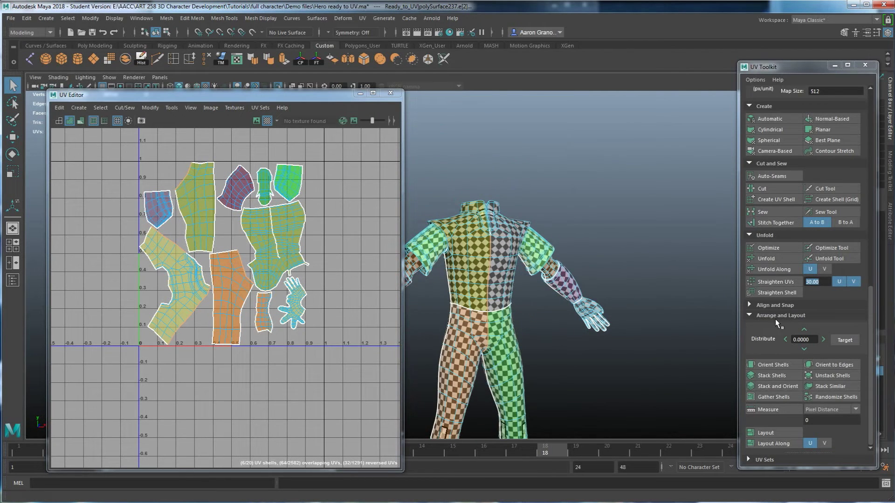
click(766, 223)
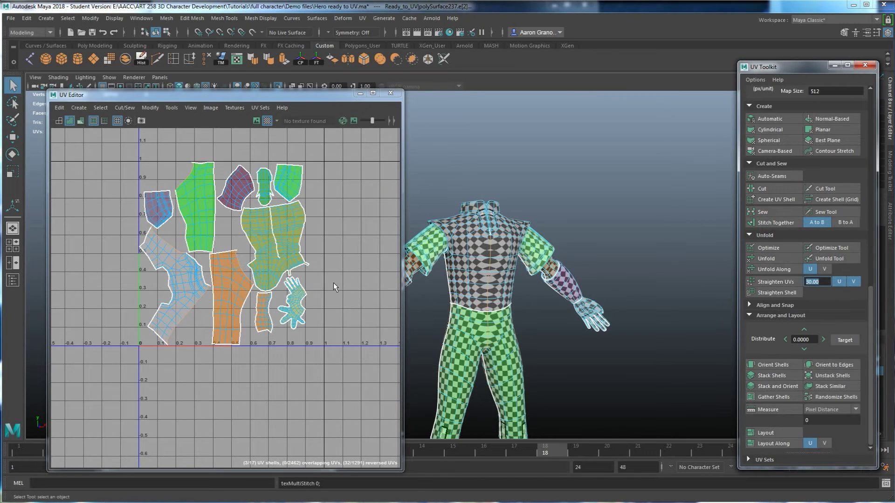
Step: Select all the body's UV shells and unfold them
right_drag(233, 243, 307, 248)
click(357, 372)
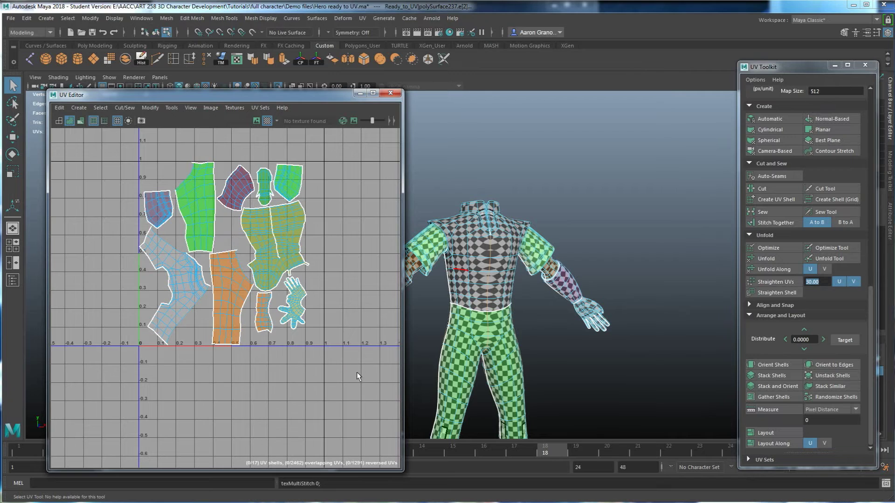
click(759, 260)
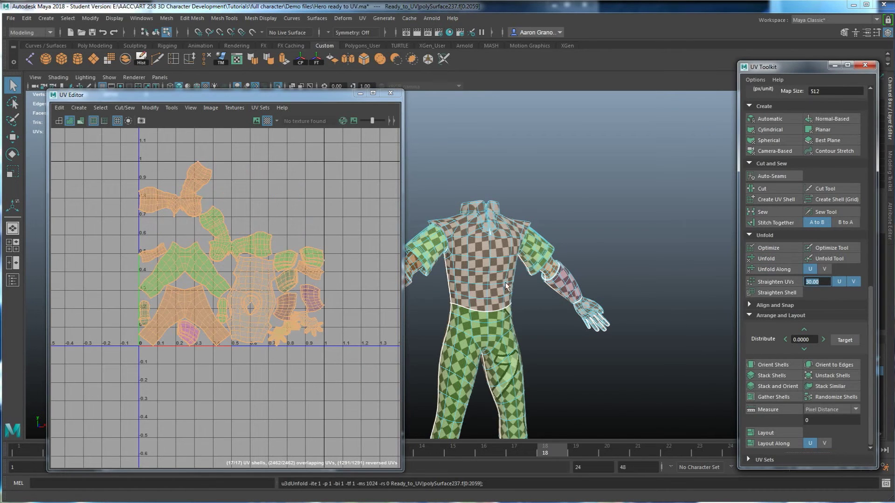
Step: Select individual unfolded shells, starting with the torso, and compare their shape and checker pattern on the body
scroll(250, 306, up, 3)
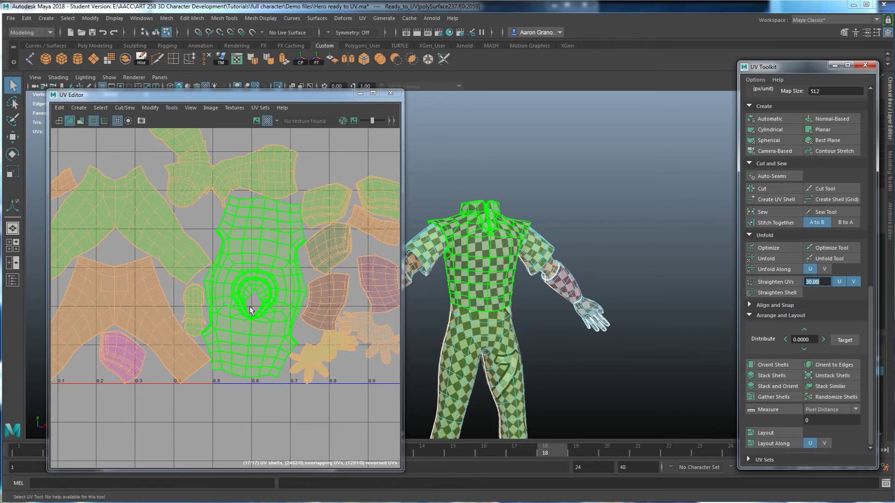
click(260, 262)
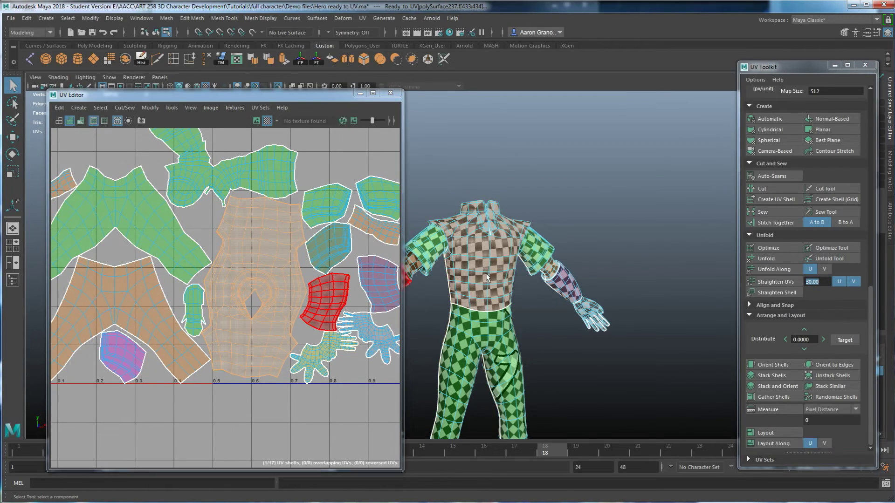
alt+drag(486, 278, 553, 227)
scroll(216, 307, down, 3)
alt+middle_drag(215, 308, 257, 302)
alt+middle_drag(511, 372, 519, 287)
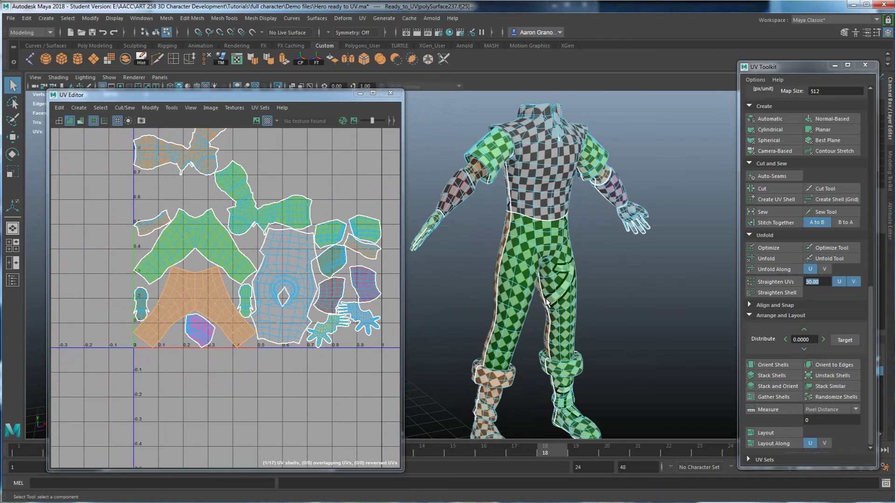
alt+drag(519, 287, 536, 266)
alt+middle_drag(137, 147, 146, 220)
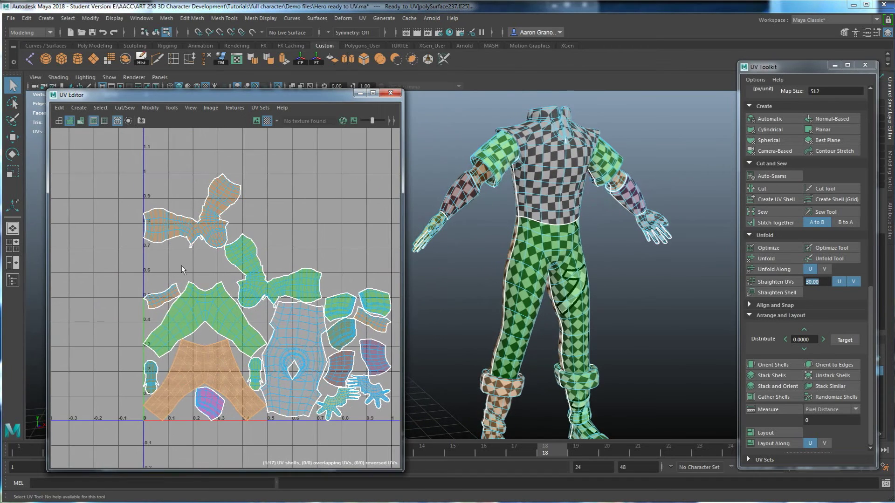
Step: Select the front pants shell and examine the checker pattern and seams around both legs and the crotch
click(539, 295)
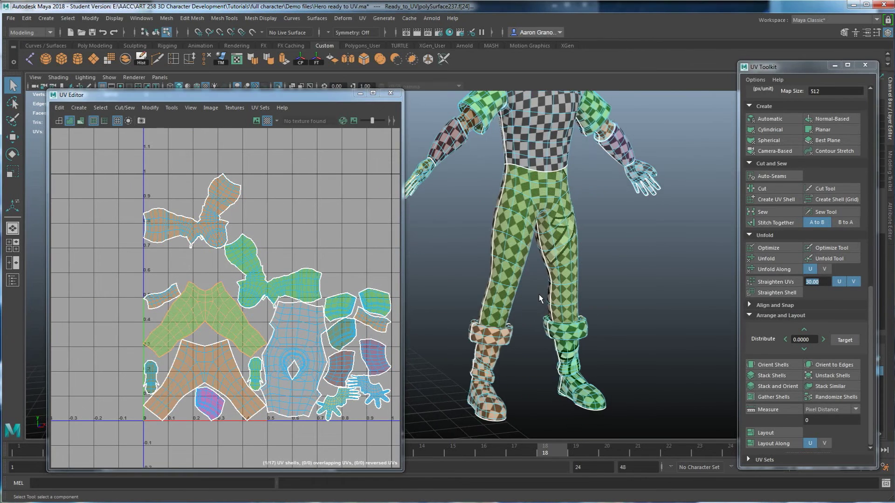
key(f)
alt+right_drag(512, 311, 549, 302)
alt+drag(549, 301, 736, 211)
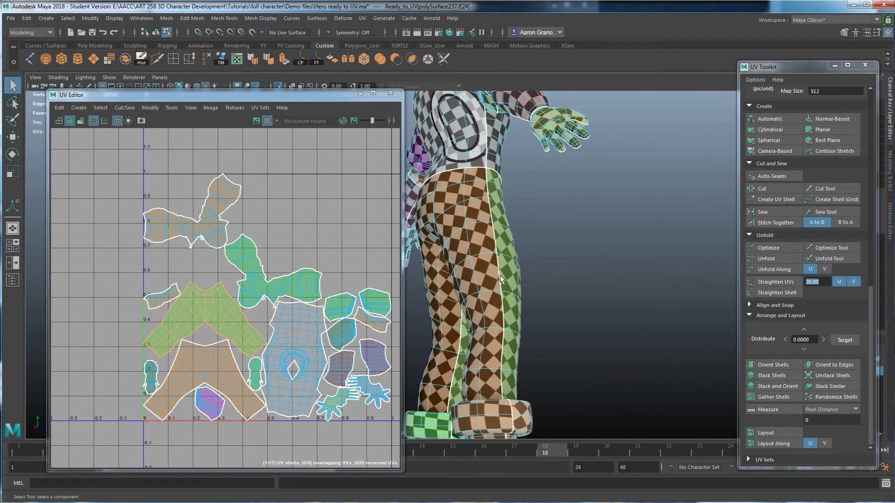
alt+drag(501, 278, 567, 221)
alt+right_drag(557, 240, 517, 252)
alt+drag(580, 270, 615, 288)
alt+middle_drag(615, 288, 592, 283)
alt+drag(591, 283, 532, 299)
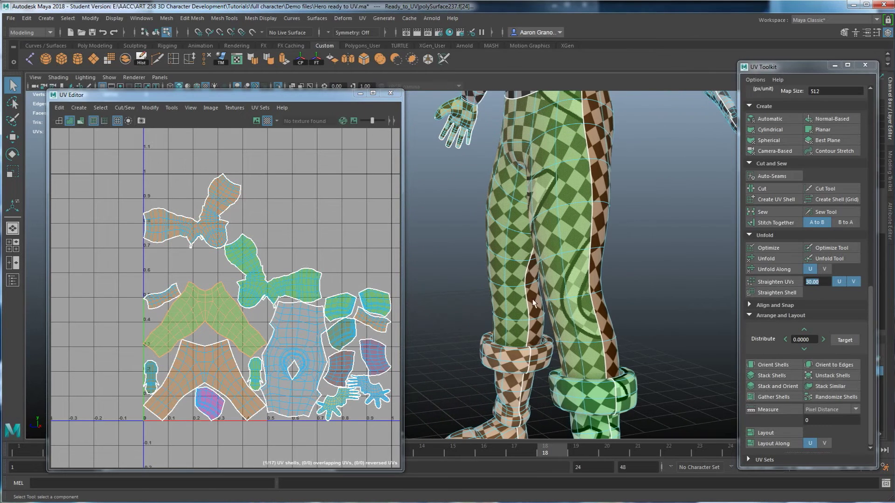
alt+middle_drag(500, 203, 533, 249)
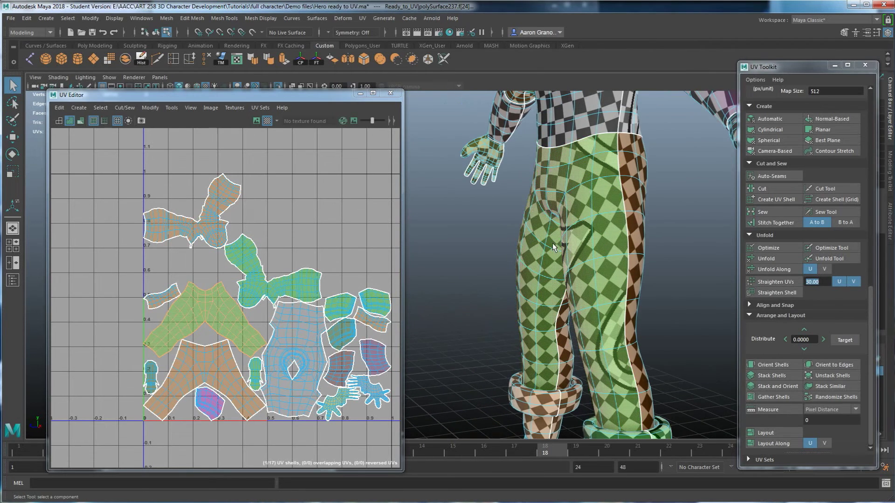
alt+drag(639, 218, 536, 221)
alt+right_drag(695, 219, 727, 233)
alt+drag(582, 269, 546, 261)
alt+right_drag(547, 261, 508, 254)
alt+drag(611, 283, 550, 261)
Step: Select the center edges on the back of the pants down to the crotch and cut the UVs along them
right_drag(442, 185, 442, 160)
click(439, 214)
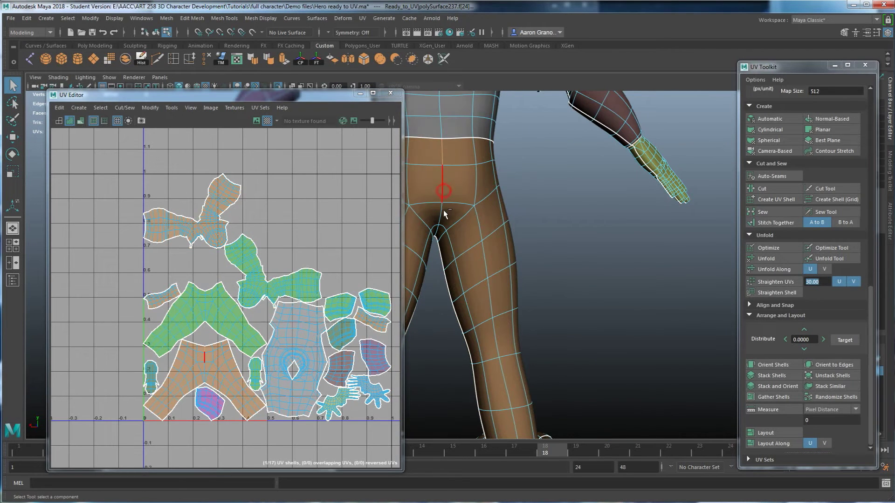
shift+click(437, 233)
mouse_move(493, 269)
alt+middle_down()
mouse_move(835, 323)
mouse_move(794, 256)
alt+middle_up()
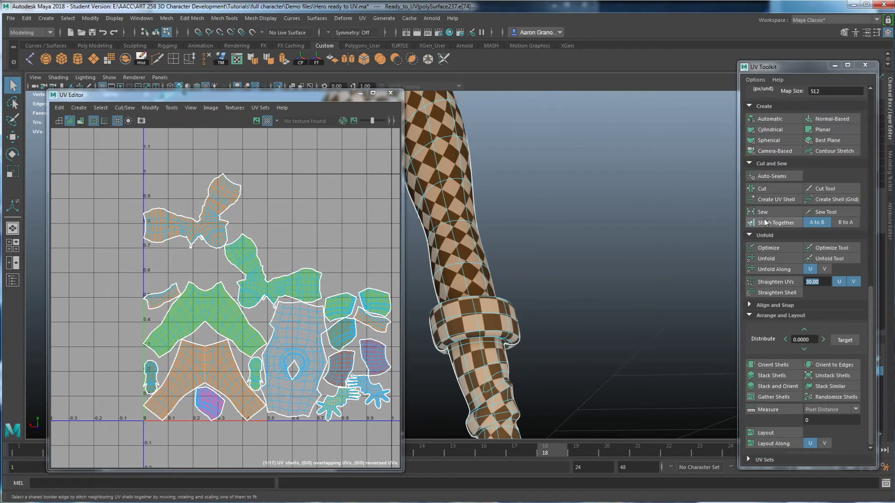
click(764, 189)
alt+drag(494, 143, 490, 149)
alt+middle_drag(489, 149, 507, 262)
alt+drag(507, 261, 579, 230)
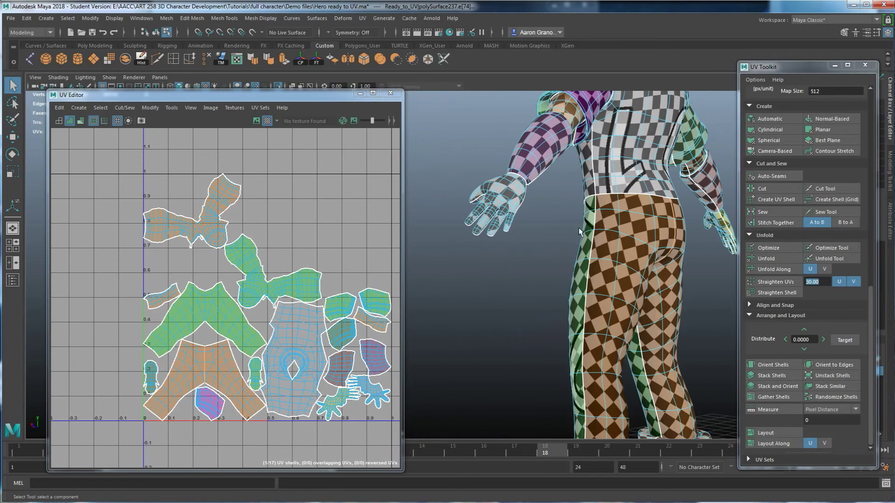
double_click(596, 211)
alt+middle_drag(611, 305, 604, 278)
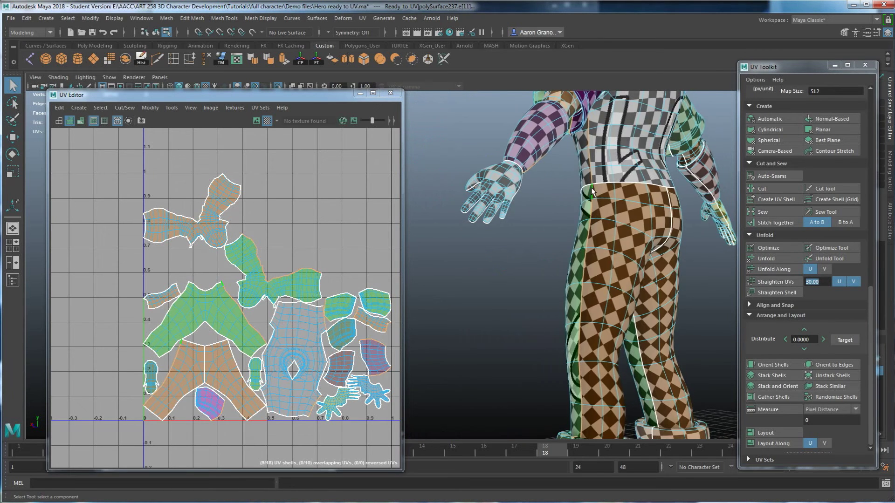
key(ctrl+z)
key(ctrl+z)
Step: Select the outer side seam edges of the pants and stitch the front and back shells together
alt+middle_drag(600, 366, 587, 306)
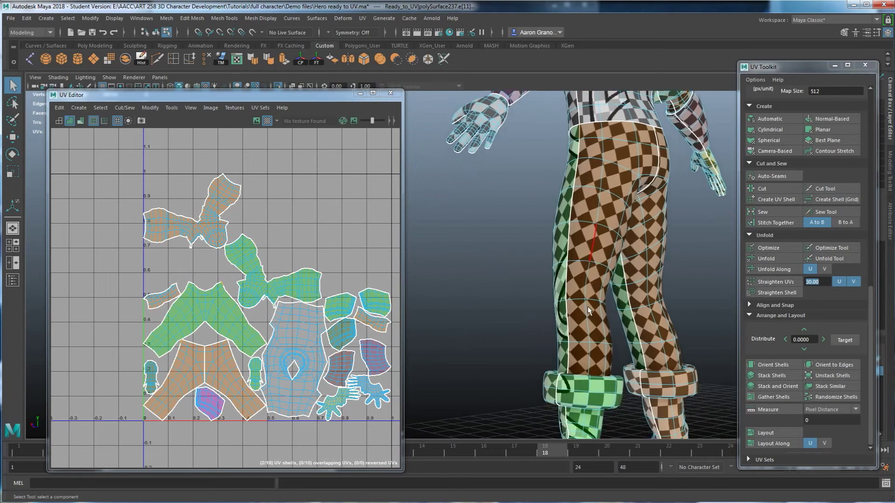
double_click(567, 355)
alt+drag(619, 351, 569, 287)
alt+middle_drag(569, 287, 611, 238)
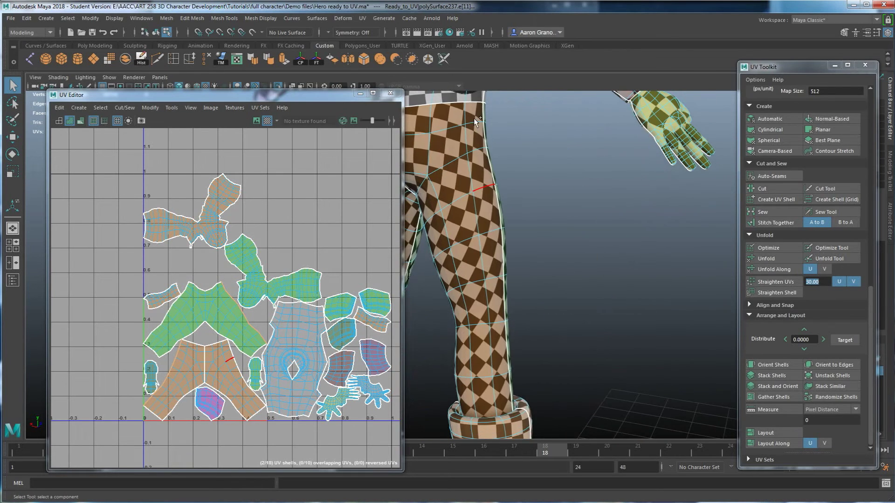
shift+double_click(510, 397)
alt+right_drag(580, 301, 553, 280)
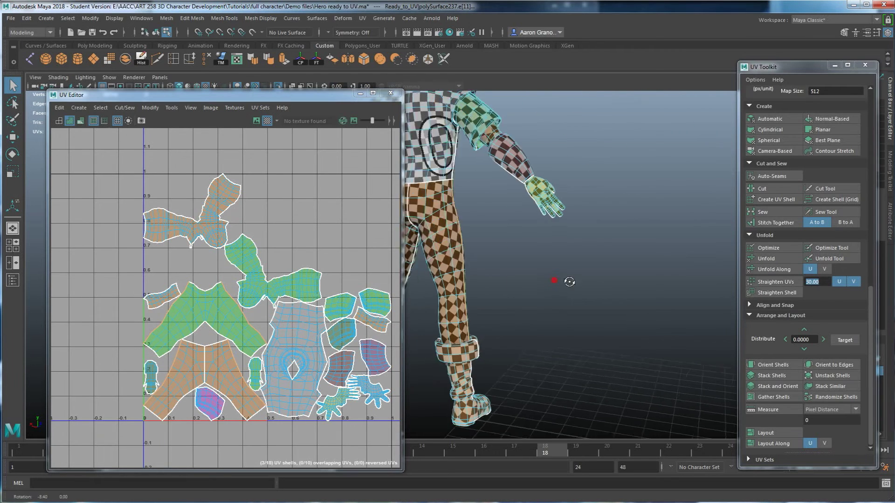
alt+drag(553, 279, 716, 288)
click(768, 221)
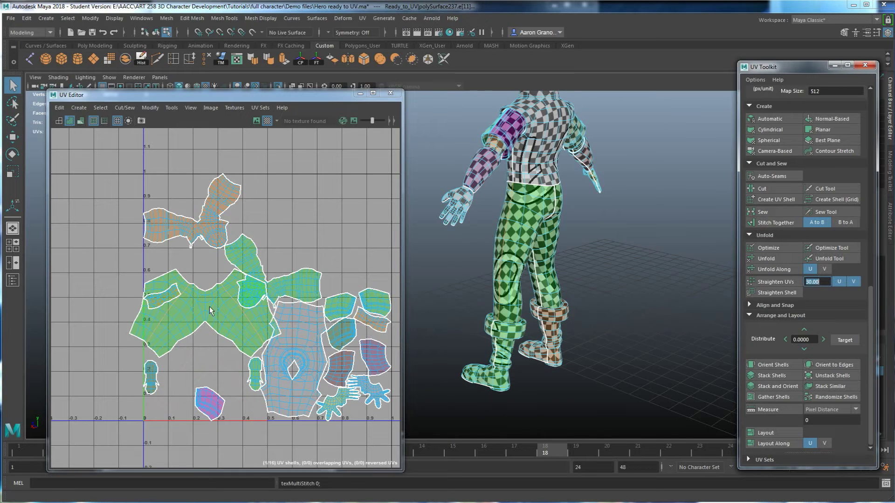
Step: Unfold the stitched pants shell and check the checker pattern around the legs
right_drag(211, 304, 205, 302)
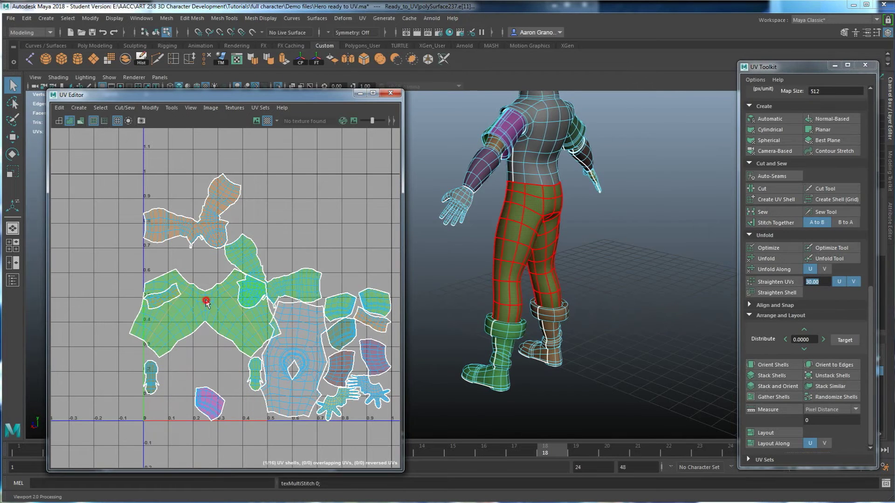
click(767, 259)
click(374, 320)
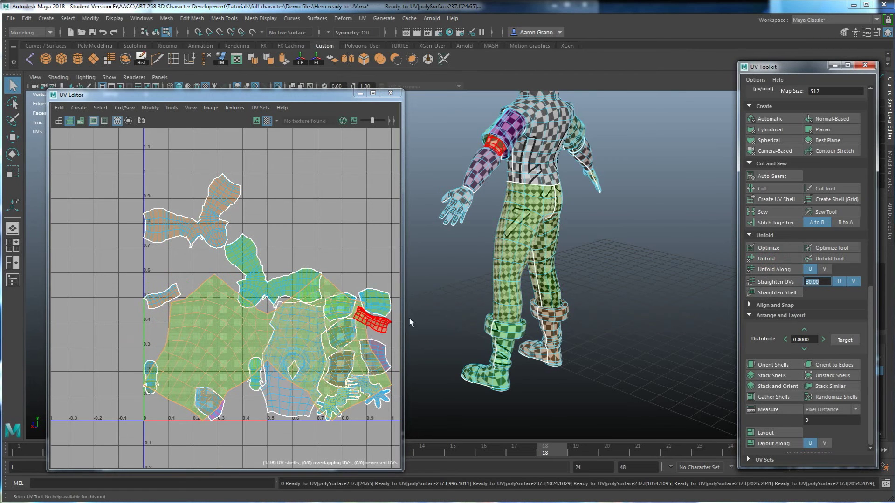
alt+drag(519, 313, 713, 306)
alt+drag(626, 308, 472, 321)
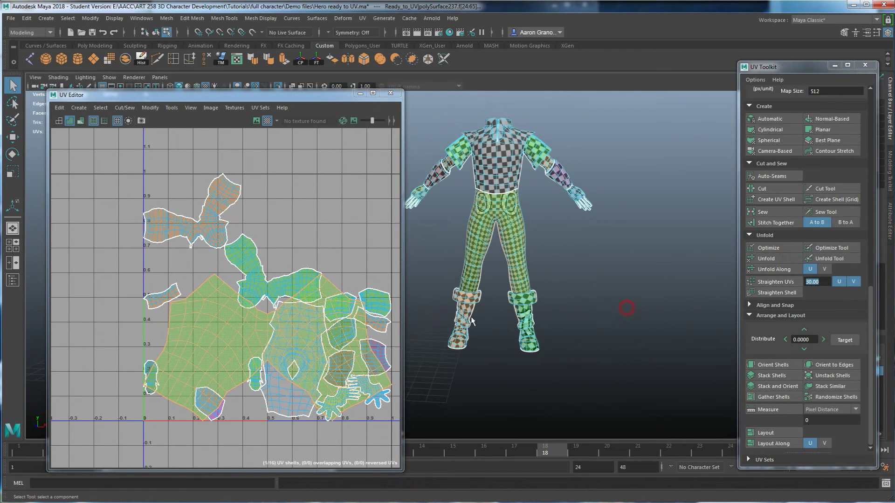
Step: Get the pants shell's texel density and apply the value 37.0936 to all of the body's UV shells
scroll(776, 196, up, 5)
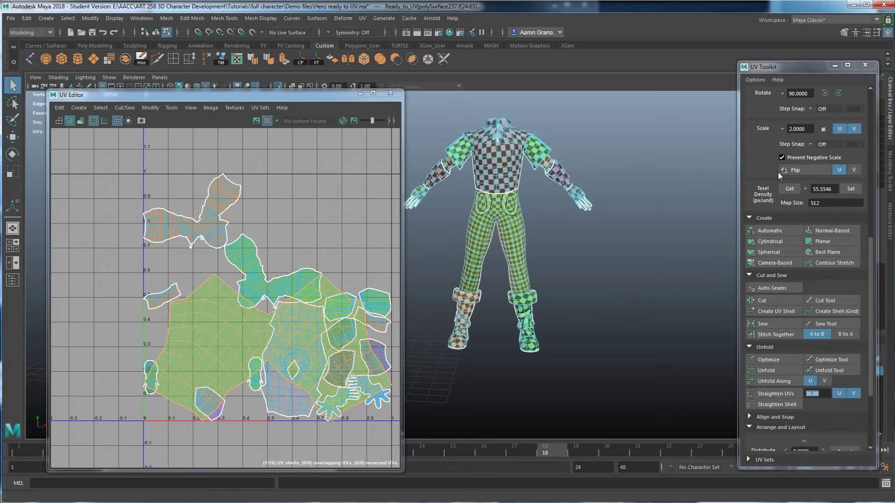
click(789, 187)
drag(107, 173, 418, 442)
click(850, 190)
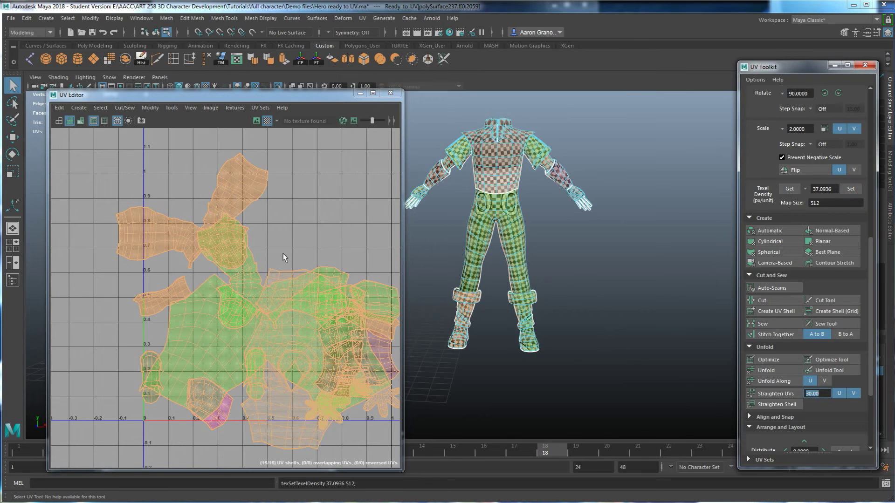
Step: Lay out all the body's UV shells within the UV tile
scroll(764, 373, down, 3)
click(764, 433)
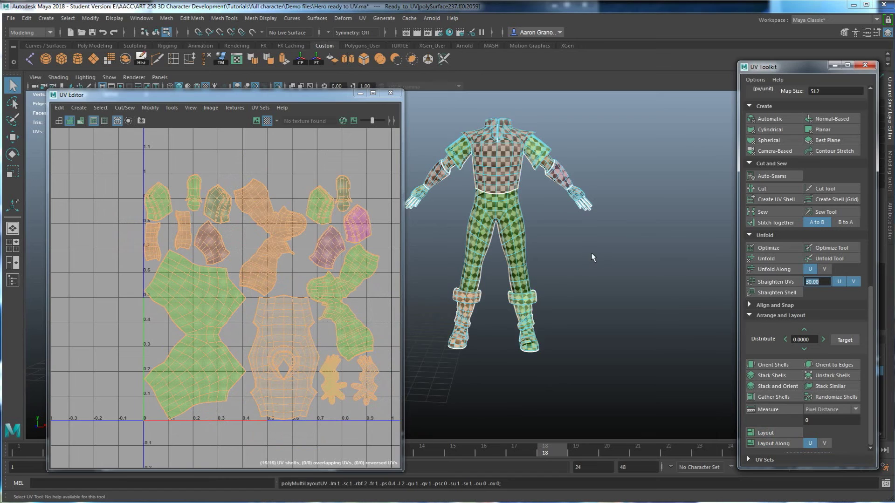
alt+middle_drag(575, 274, 606, 312)
alt+drag(607, 312, 614, 308)
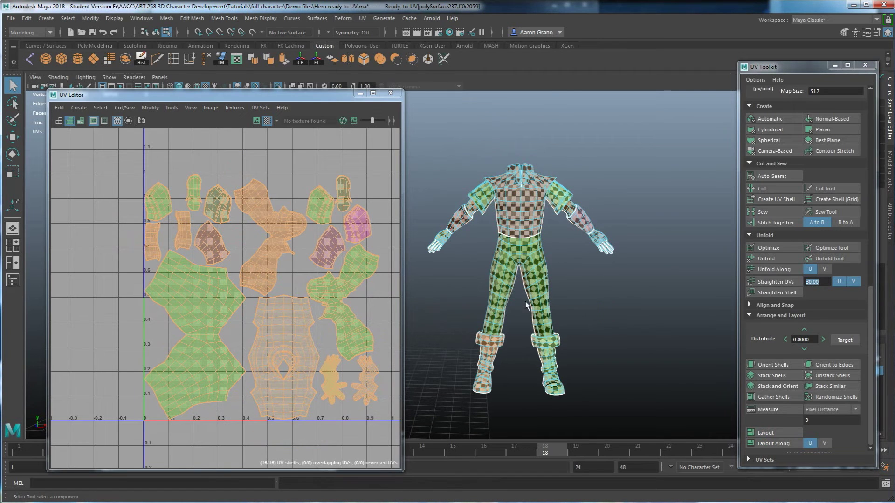
Step: Show the whole character again and select the body, chest armor, head, hair and shoulder strap together as objects
key(ctrl+1)
alt+middle_drag(536, 236, 523, 268)
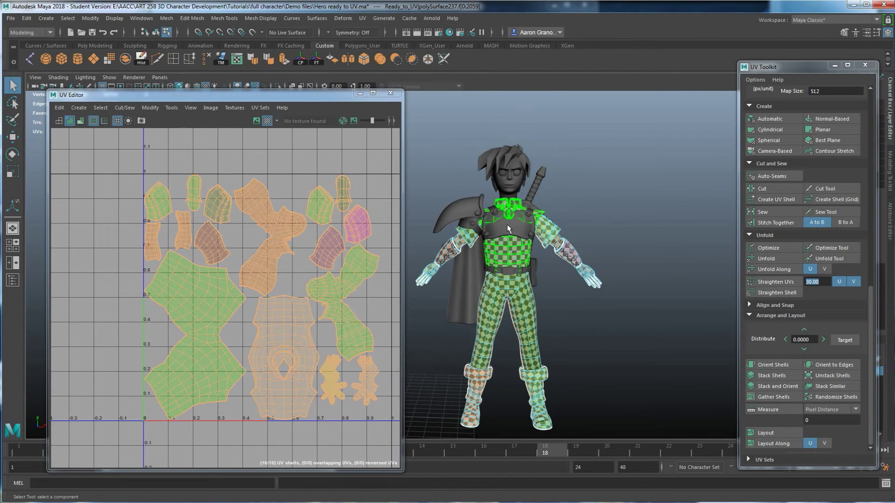
right_drag(572, 235, 627, 216)
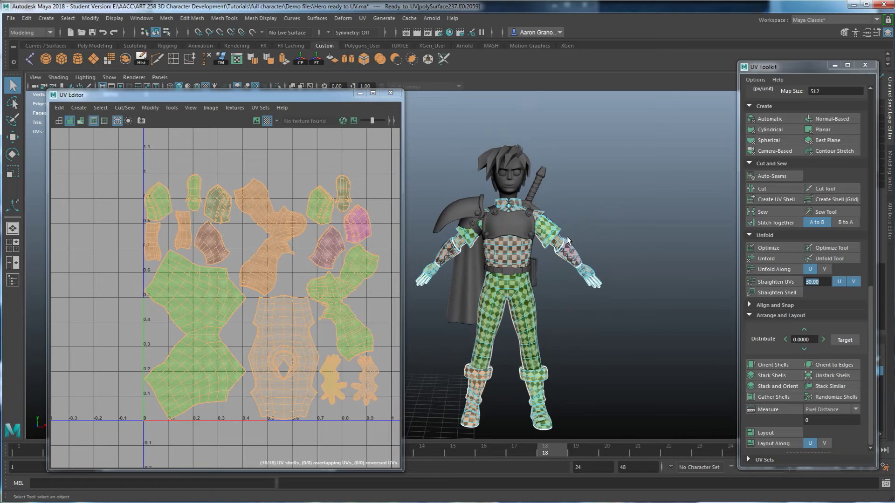
click(526, 228)
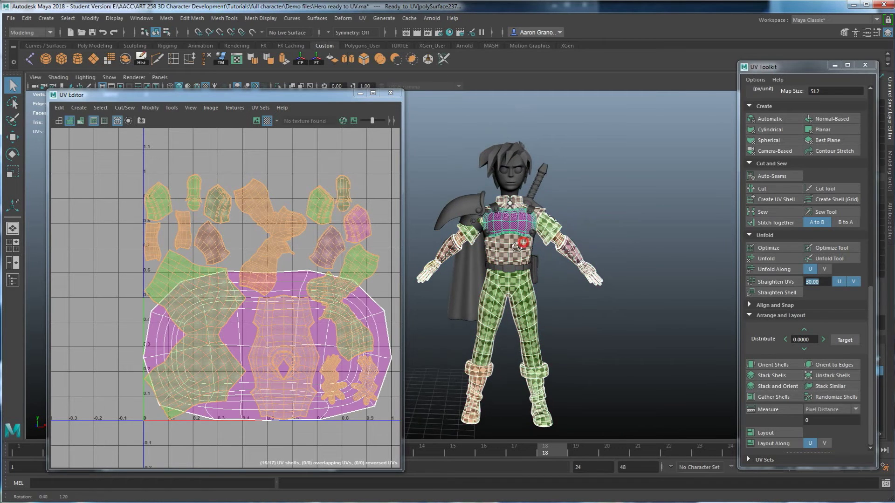
alt+drag(526, 228, 534, 179)
shift+click(540, 166)
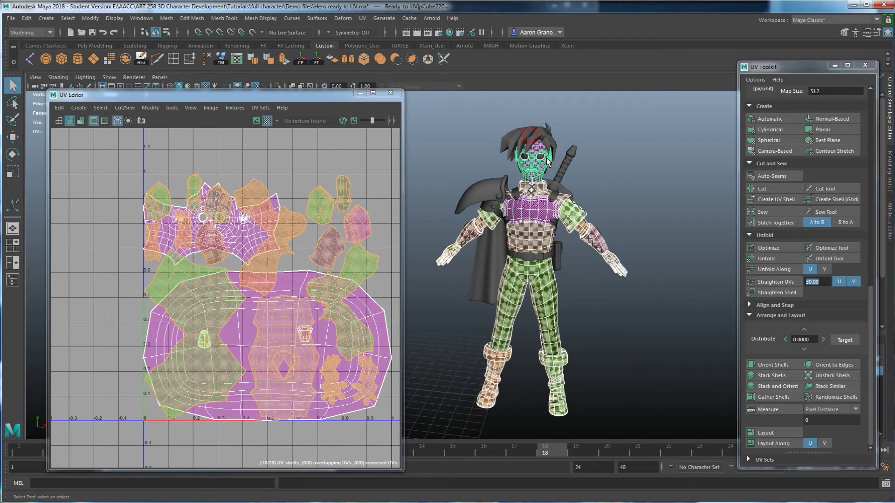
shift+click(534, 139)
alt+drag(561, 220, 449, 353)
shift+click(637, 219)
Step: Set the texel density of all the selected meshes to 37.0936 at map size 512
scroll(236, 284, down, 3)
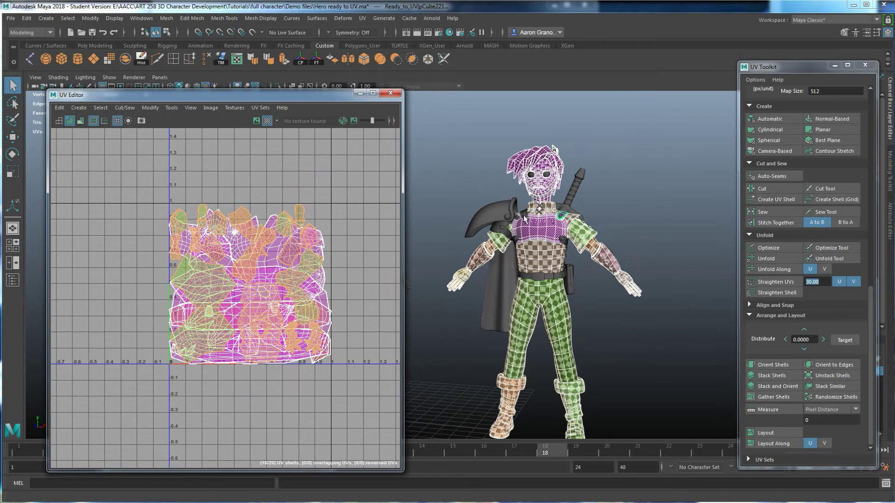
scroll(573, 258, up, 6)
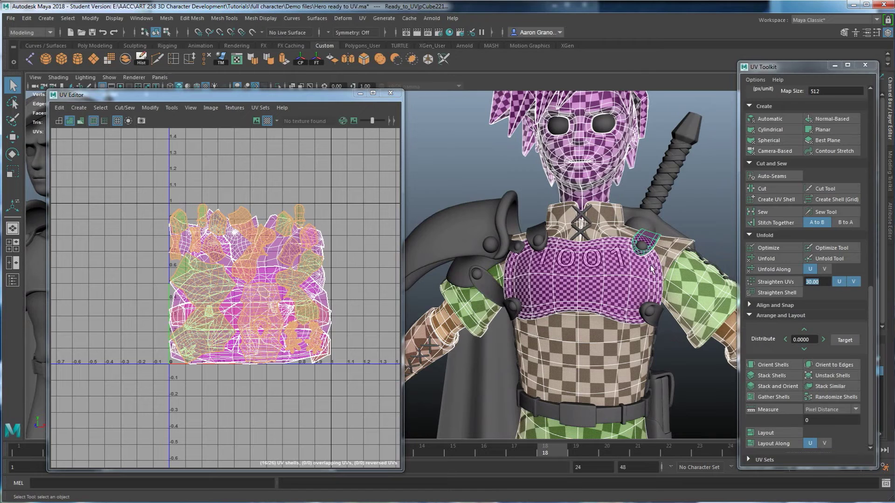
scroll(818, 240, up, 3)
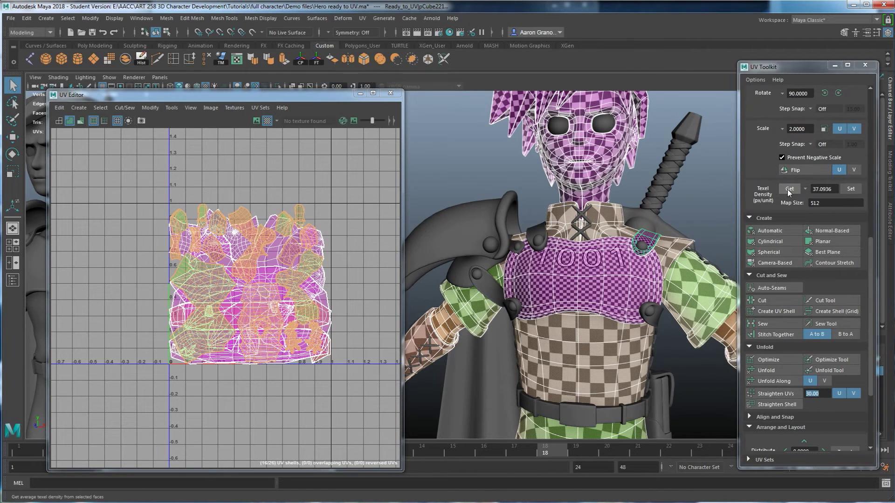
click(848, 189)
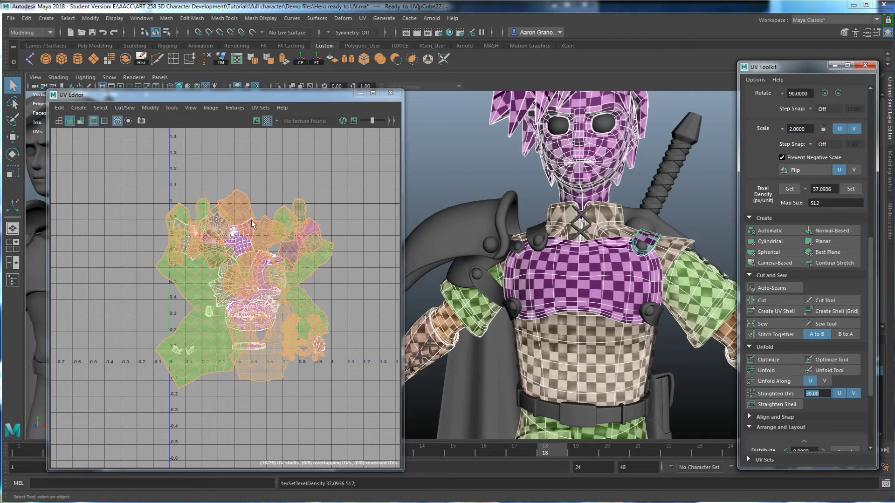
Step: Orient the combined UV shells of the selected meshes and lay them out together in the UV tile
scroll(776, 408, down, 4)
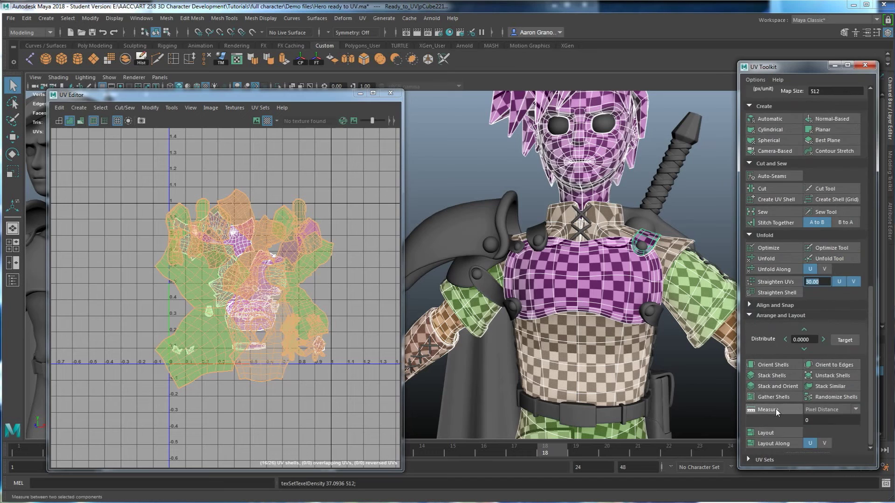
click(772, 433)
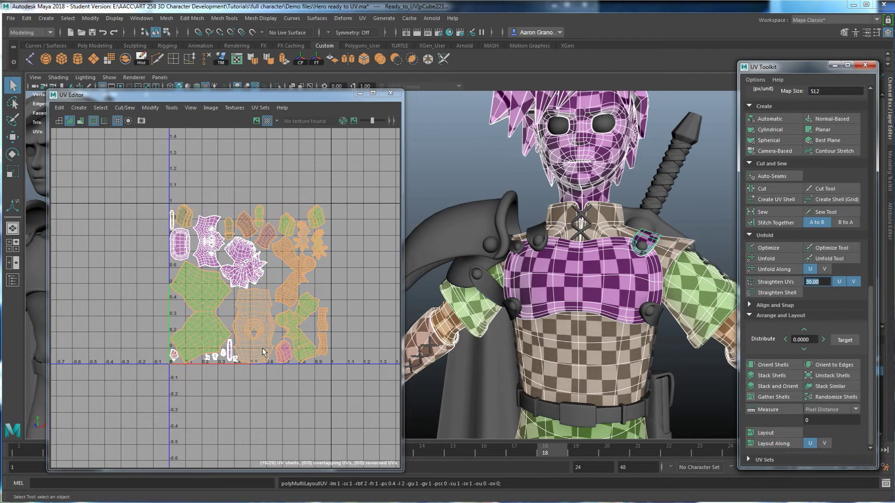
click(766, 367)
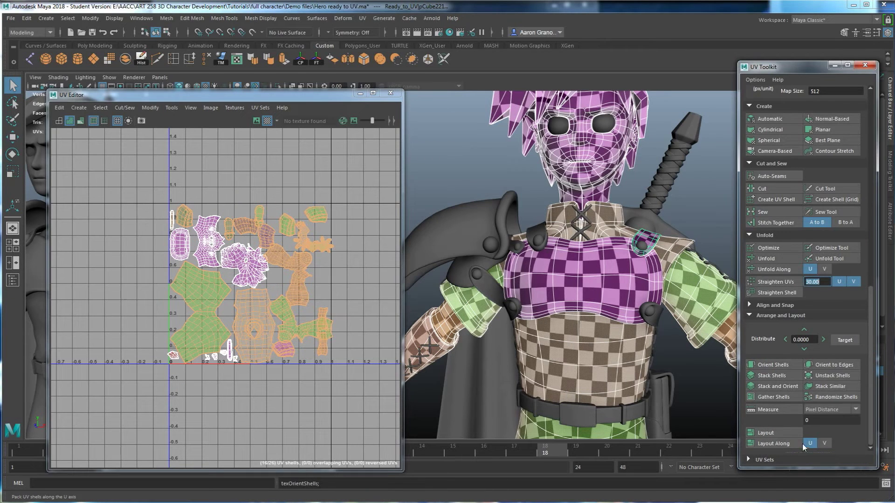
click(765, 433)
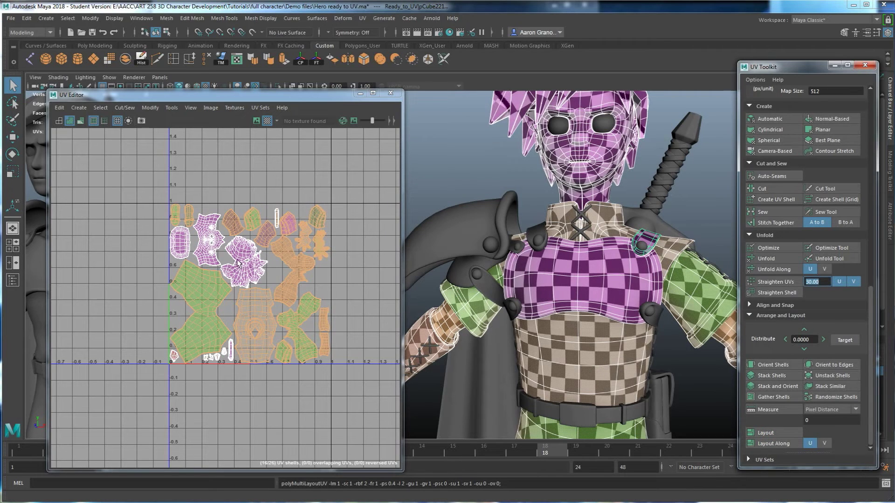
Step: Select the face's UV shell and rotate it 90 degrees counterclockwise so the face stands upright
scroll(215, 271, up, 6)
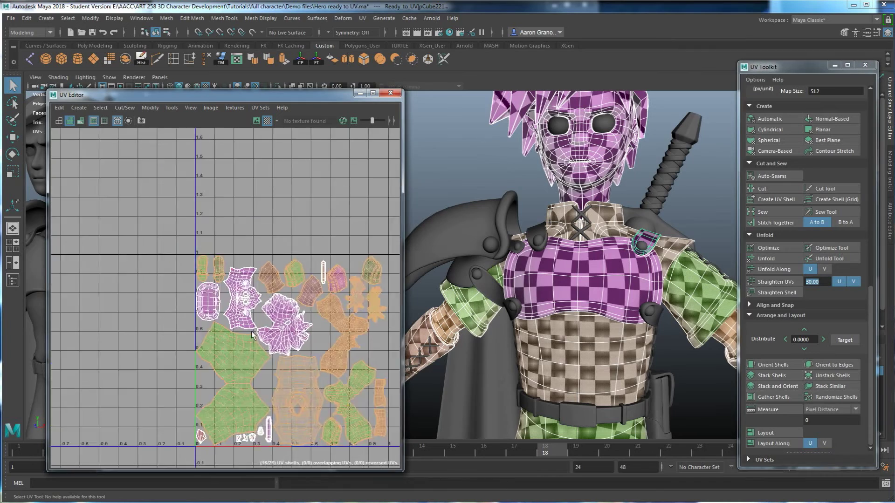
right_drag(236, 209, 206, 203)
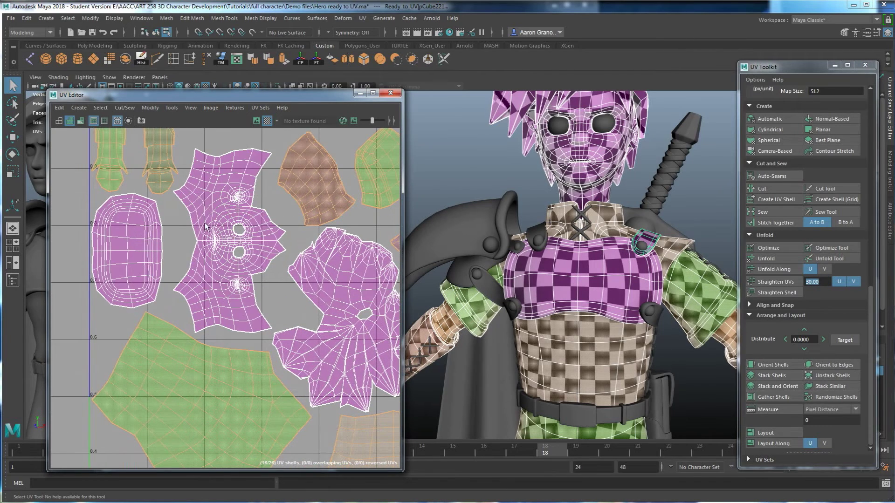
click(210, 215)
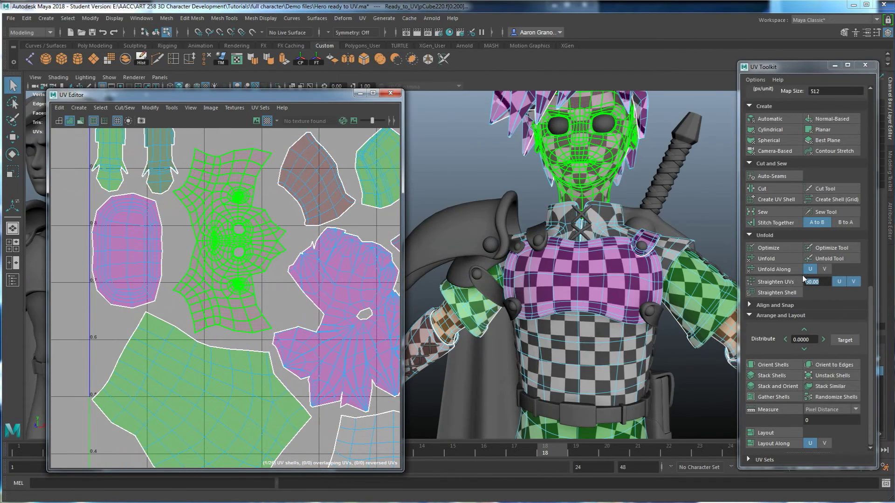
scroll(806, 271, up, 3)
scroll(810, 268, up, 3)
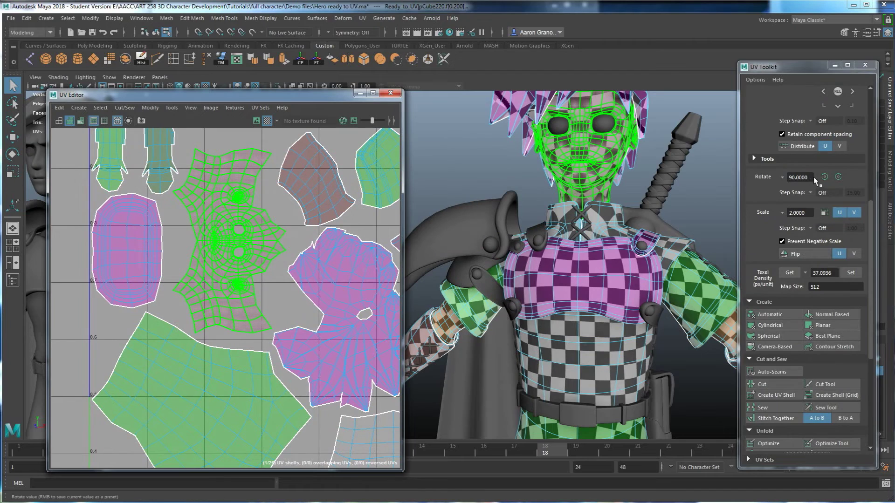
click(825, 178)
scroll(261, 298, down, 5)
scroll(275, 300, up, 3)
scroll(275, 301, up, 5)
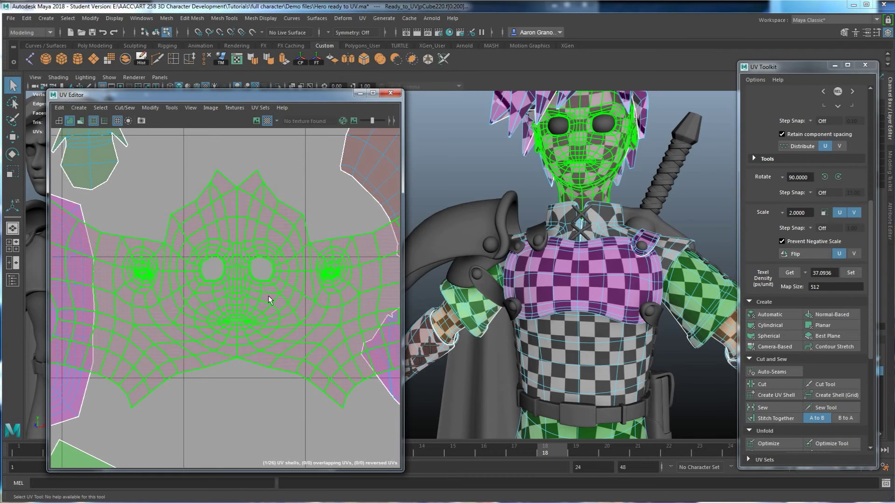
Step: Select the large pants shell and rotate it 90 degrees counterclockwise
scroll(261, 301, down, 5)
alt+middle_drag(300, 367, 237, 290)
scroll(253, 269, down, 1)
click(192, 332)
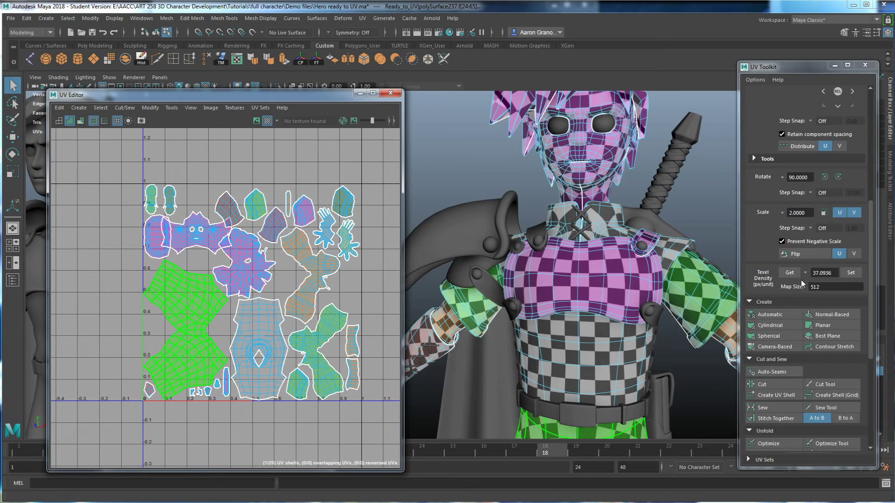
click(824, 177)
Step: Select the orange boot UV shell and inspect the checker pattern on the character's pants and boots
click(259, 333)
click(310, 294)
click(319, 267)
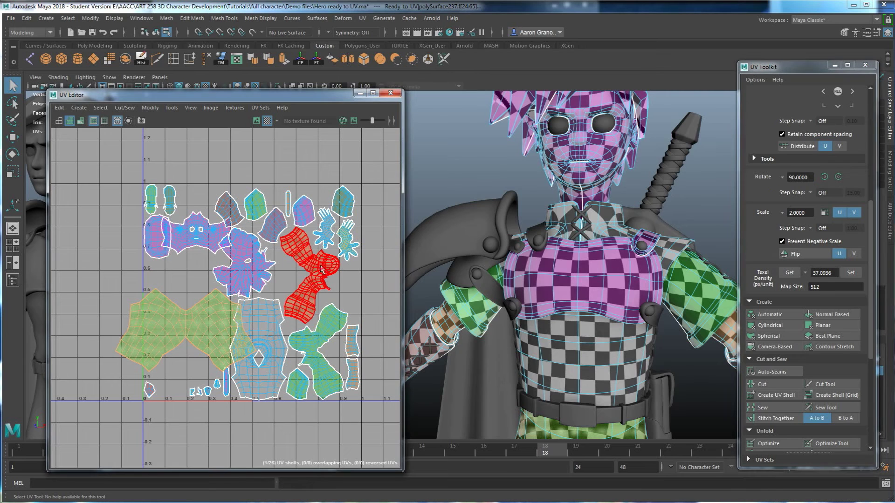
alt+right_drag(609, 323, 587, 322)
alt+middle_drag(589, 392, 606, 247)
mouse_move(554, 302)
alt+mouse_down()
mouse_move(580, 303)
mouse_move(538, 306)
alt+mouse_up()
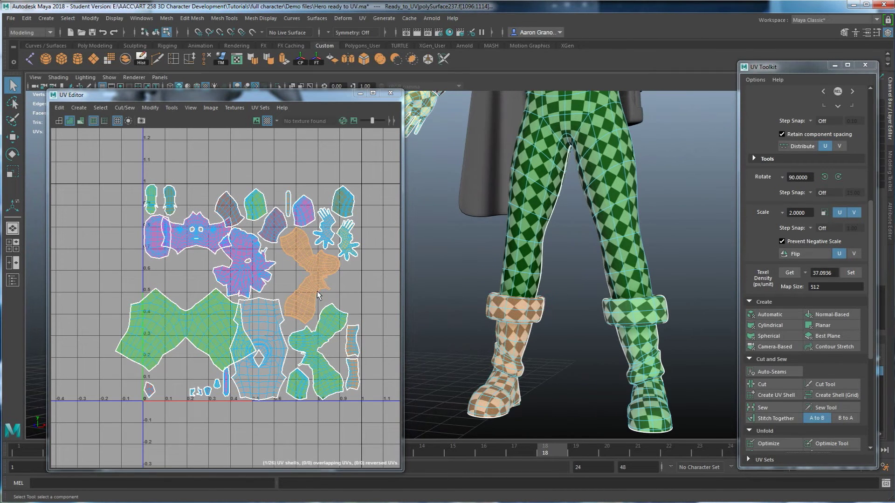
alt+drag(500, 335, 438, 313)
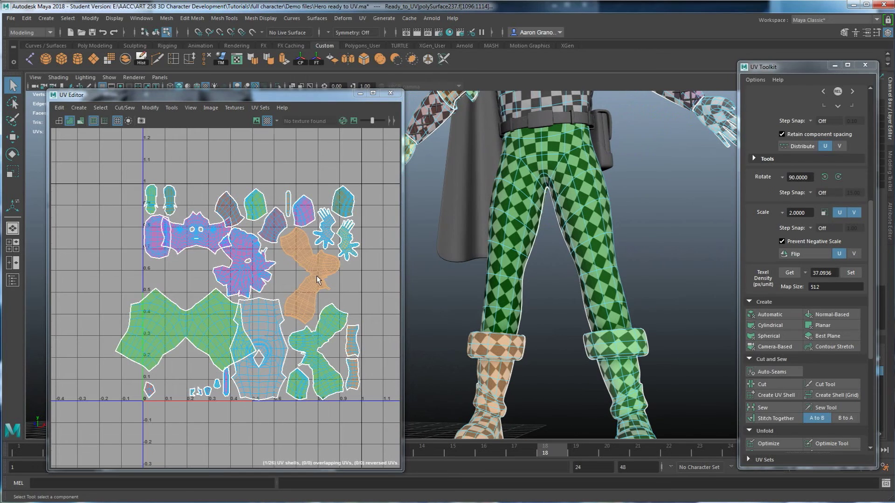
Step: Select the open seam edges along the orange boot shell's notched side and stitch them to their matching edges
scroll(313, 276, up, 8)
right_drag(269, 232, 257, 219)
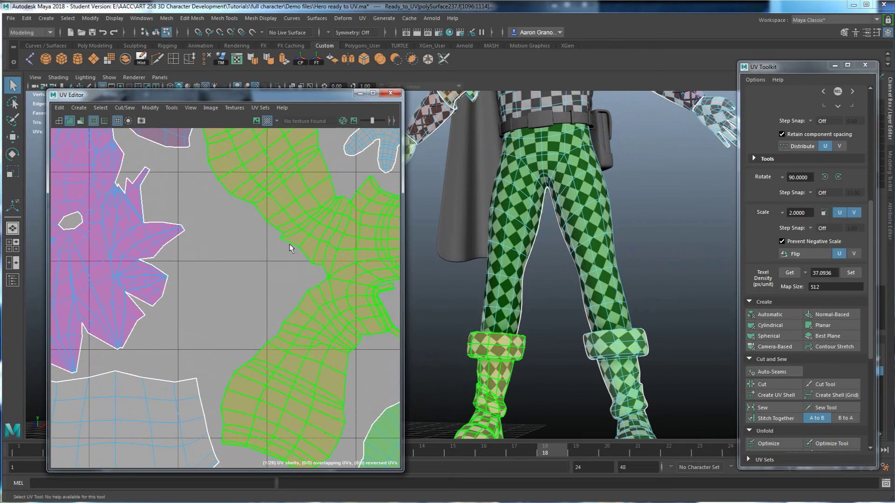
click(326, 268)
alt+middle_drag(193, 143, 239, 201)
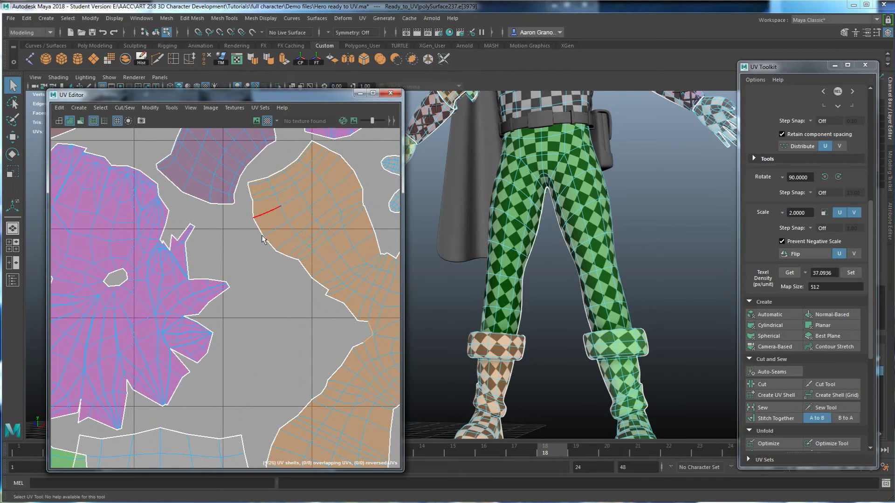
double_click(251, 189)
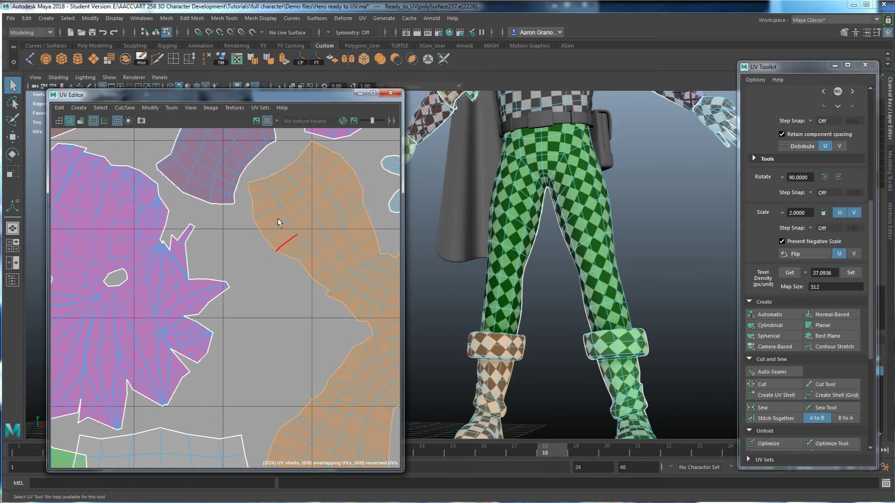
scroll(276, 223, down, 1)
drag(310, 284, 250, 191)
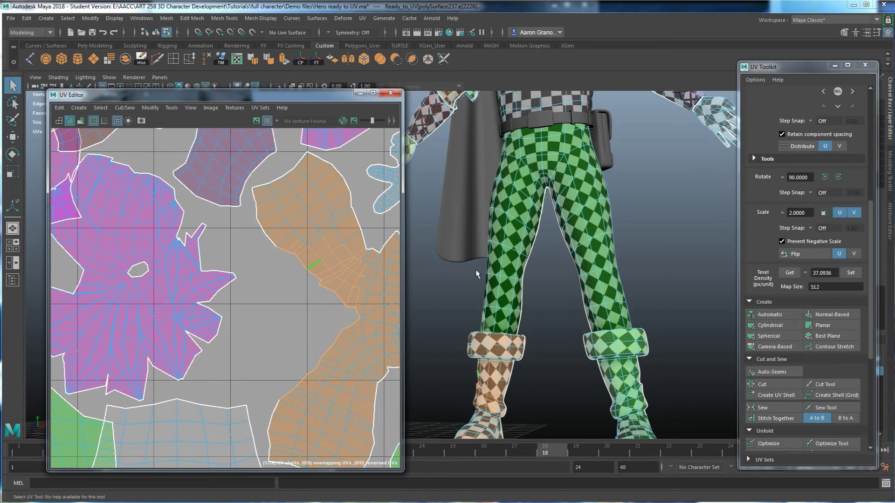
scroll(783, 359, down, 3)
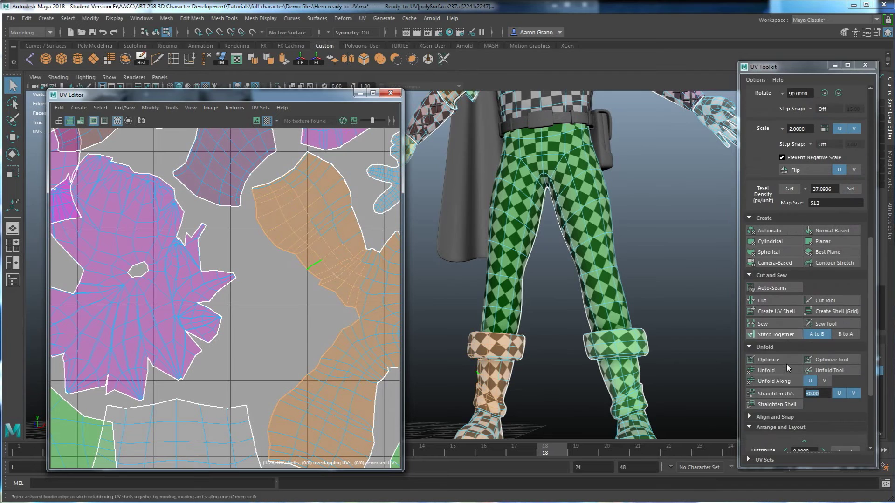
click(770, 333)
Step: Select the whole stitched boot shell, unfold it and set its texel density to 37.0936 at map size 512
right_drag(340, 289, 312, 278)
click(342, 263)
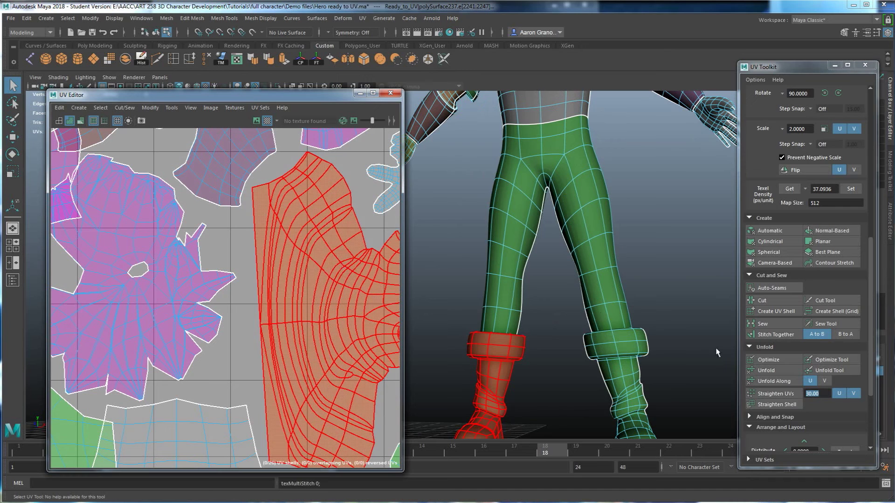
click(764, 371)
scroll(264, 268, down, 5)
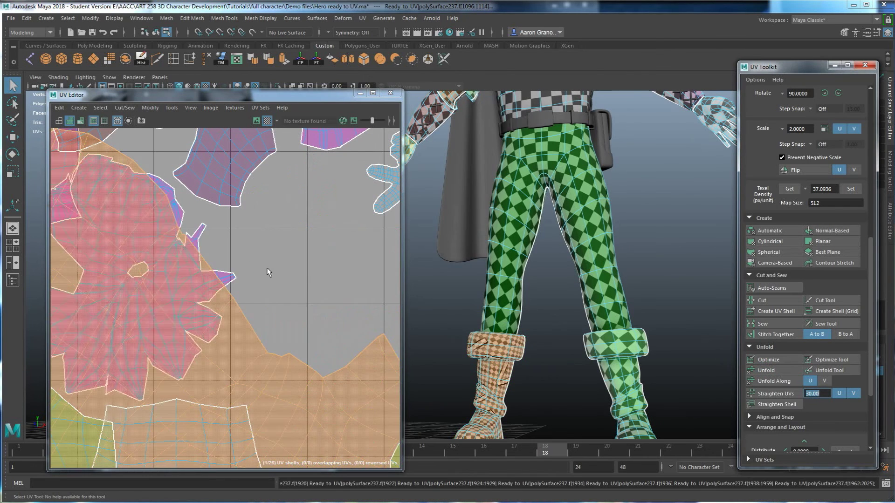
click(850, 189)
Step: Move the unfolded boot shell off the torso shell and lay out all the character's UV shells in the tile
click(253, 335)
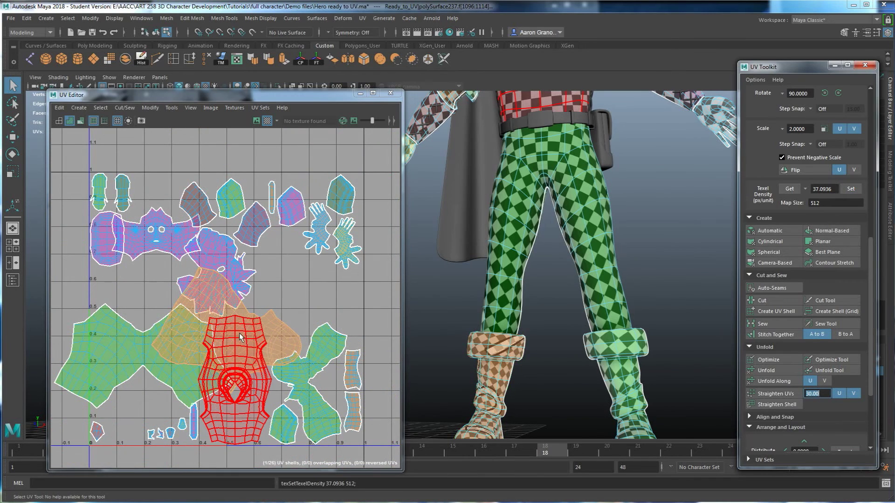
alt+middle_drag(239, 333, 282, 318)
click(13, 137)
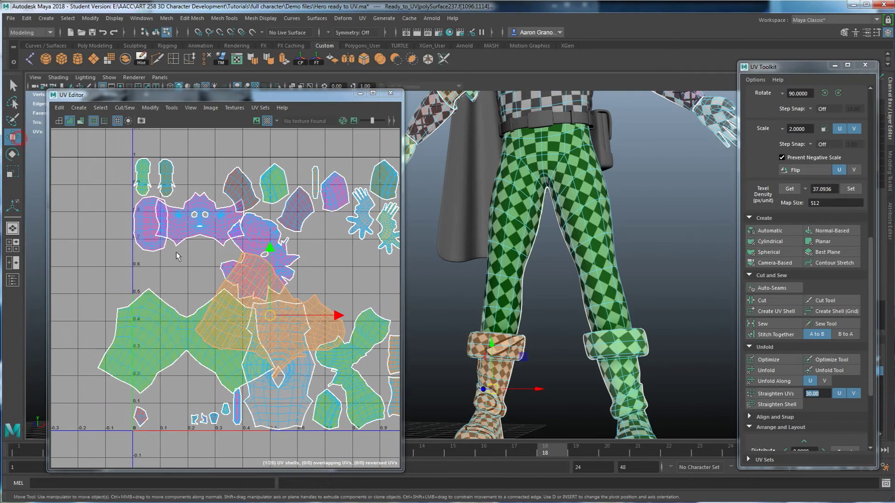
drag(269, 316, 361, 269)
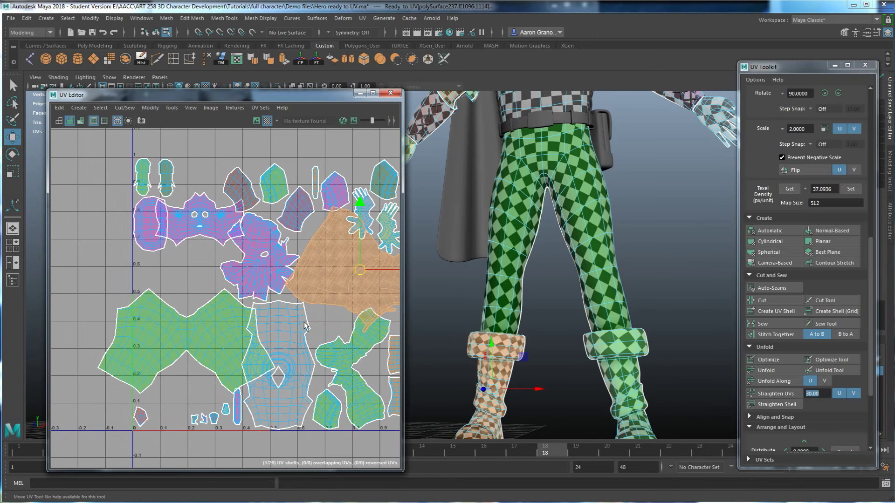
scroll(305, 321, down, 2)
alt+middle_drag(264, 357, 218, 366)
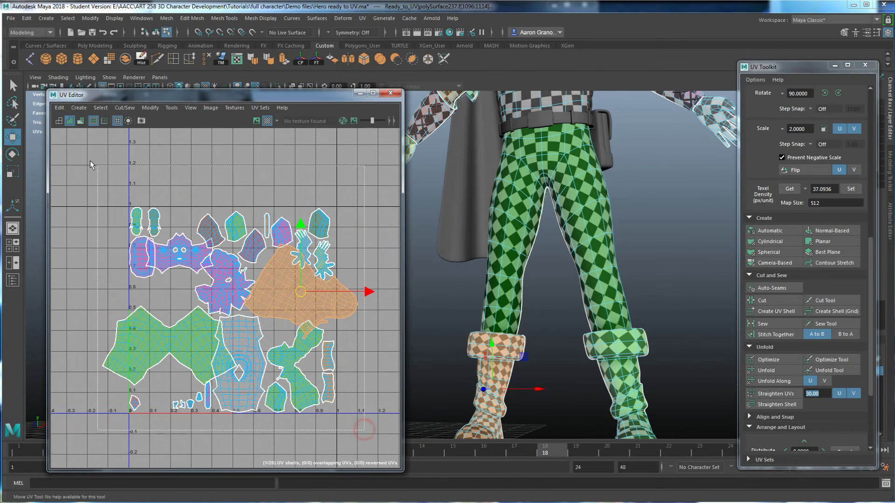
scroll(785, 416, down, 4)
click(771, 433)
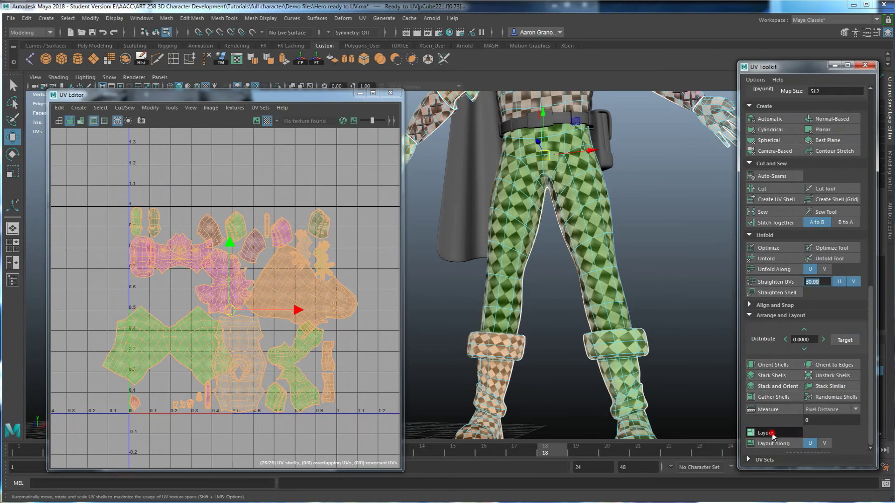
click(99, 249)
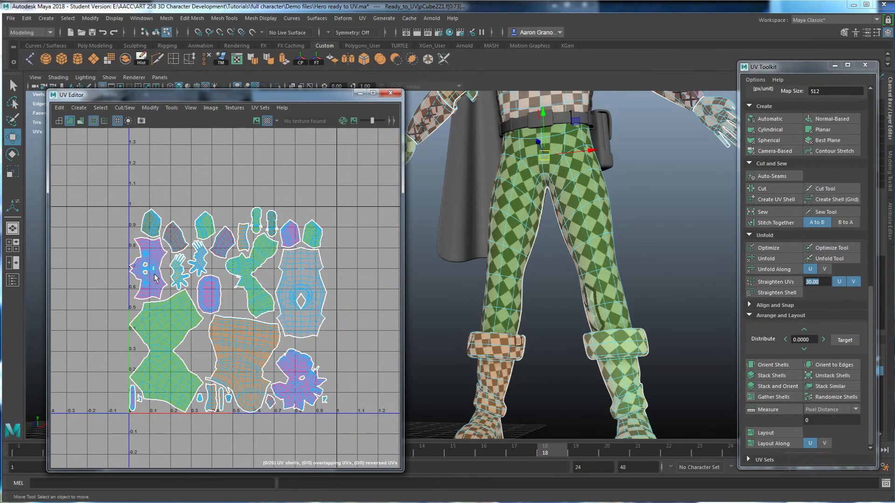
Step: Lay out all the UV shells again with the Layout UVs rotate option set to None
click(155, 268)
shift+click(766, 432)
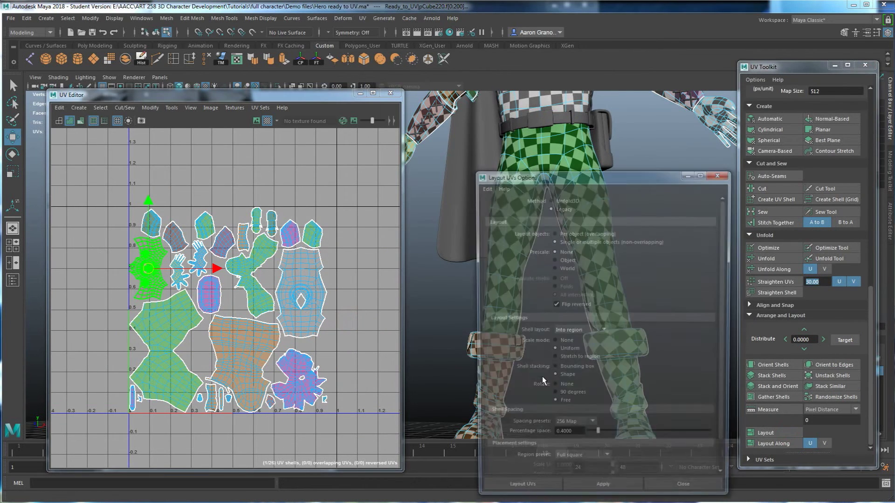
click(606, 491)
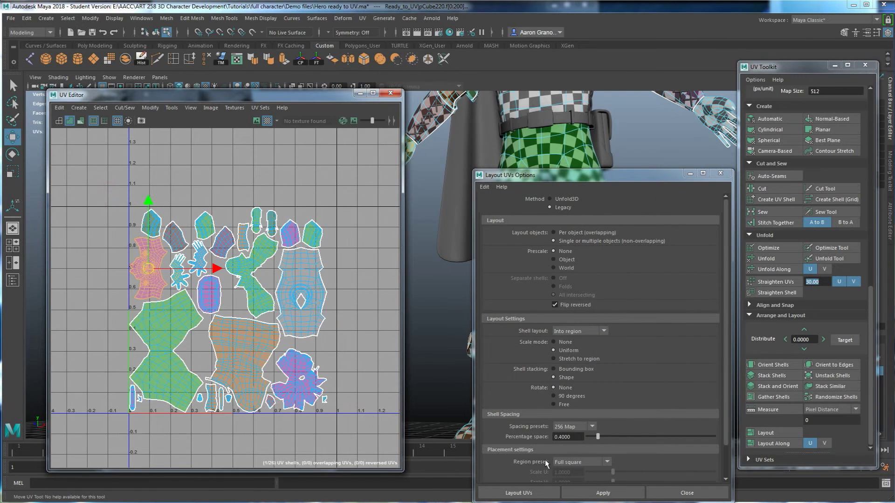
click(599, 492)
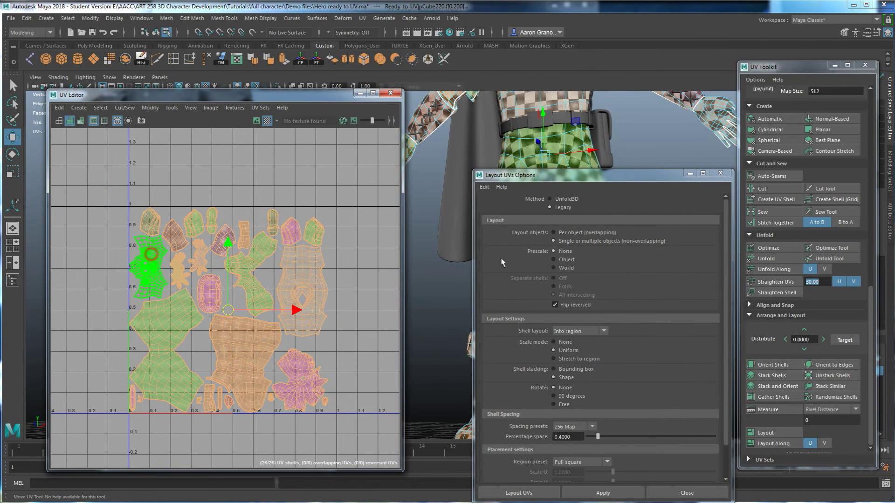
Step: Select the face and pants shells together and rotate them counterclockwise in three 90-degree turns so the face stands upright
click(151, 254)
shift+click(189, 328)
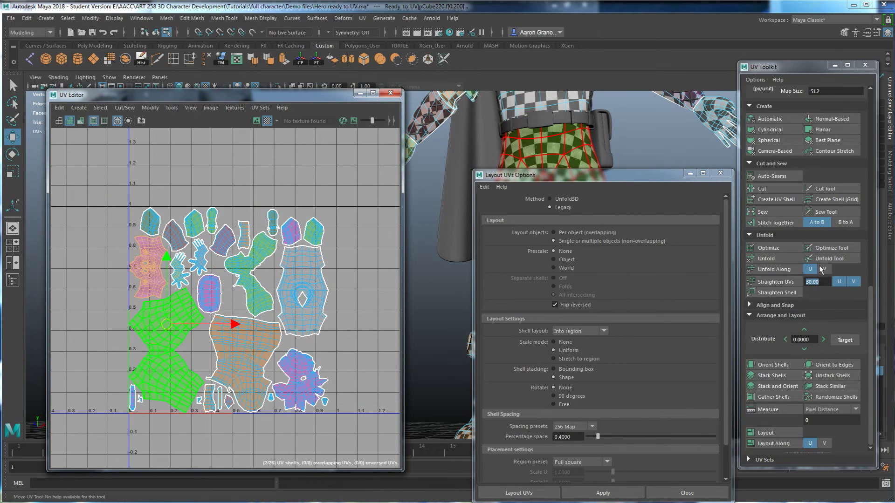
scroll(815, 252, up, 4)
scroll(811, 184, up, 3)
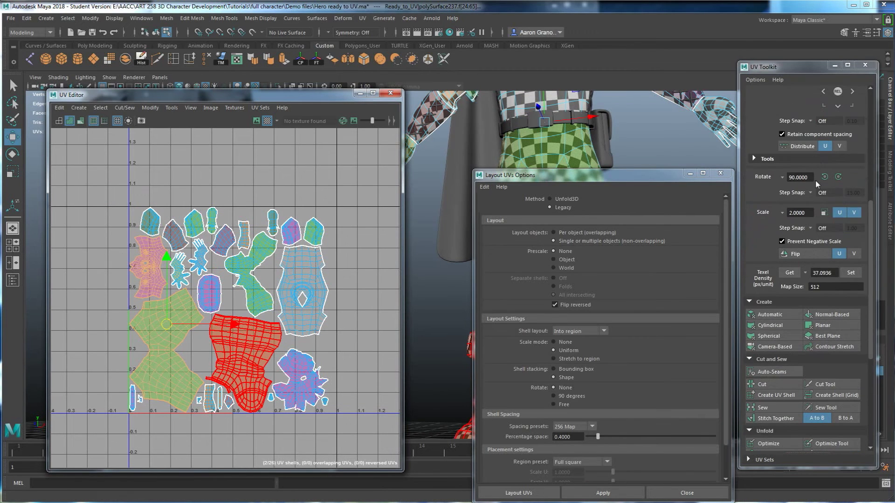
click(824, 177)
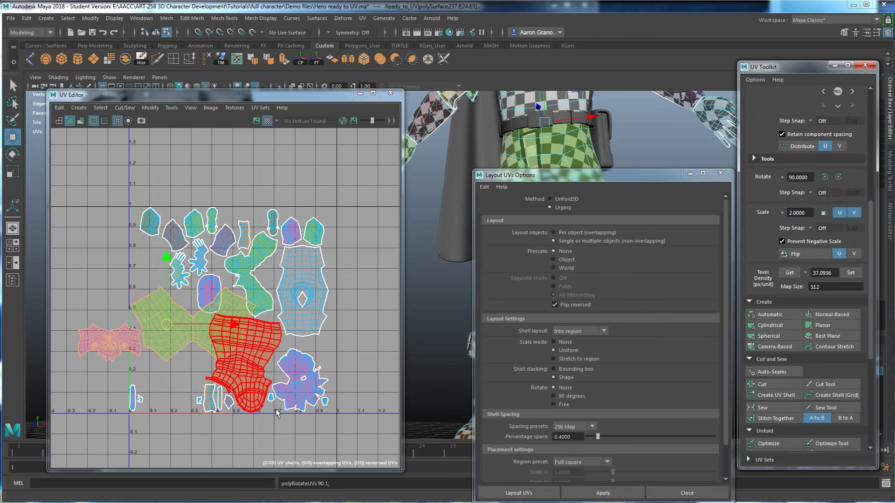
scroll(228, 406, up, 5)
alt+middle_drag(84, 314, 207, 329)
click(186, 248)
click(824, 176)
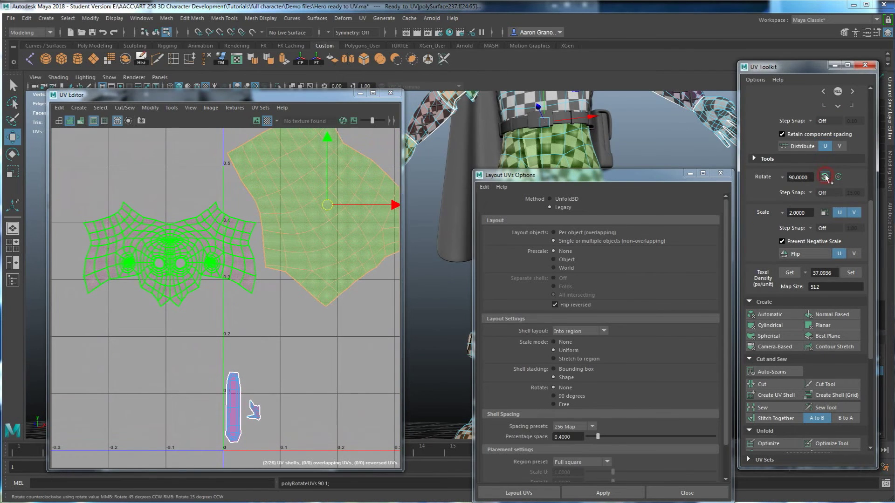
click(824, 177)
Step: Select all the UV shells and repack them into the full square with the layout rotation kept at None
scroll(341, 290, down, 4)
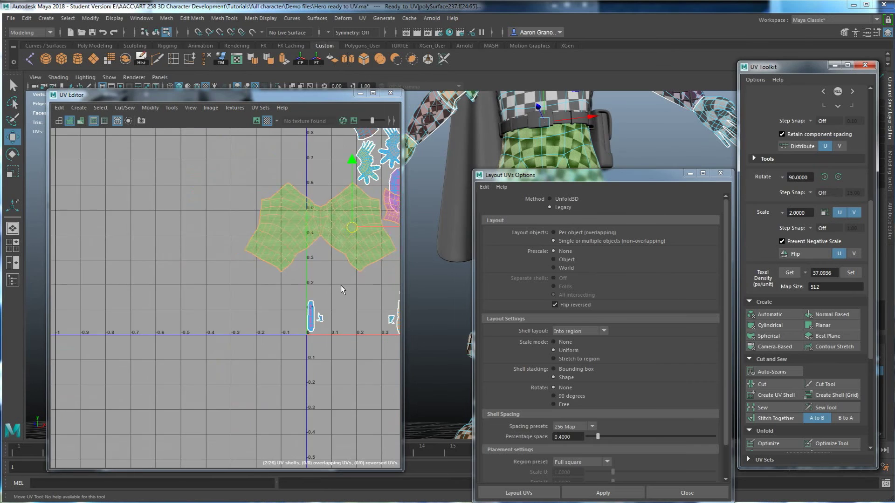
alt+middle_drag(341, 290, 261, 319)
scroll(327, 247, down, 3)
alt+middle_drag(327, 247, 284, 253)
drag(172, 152, 264, 246)
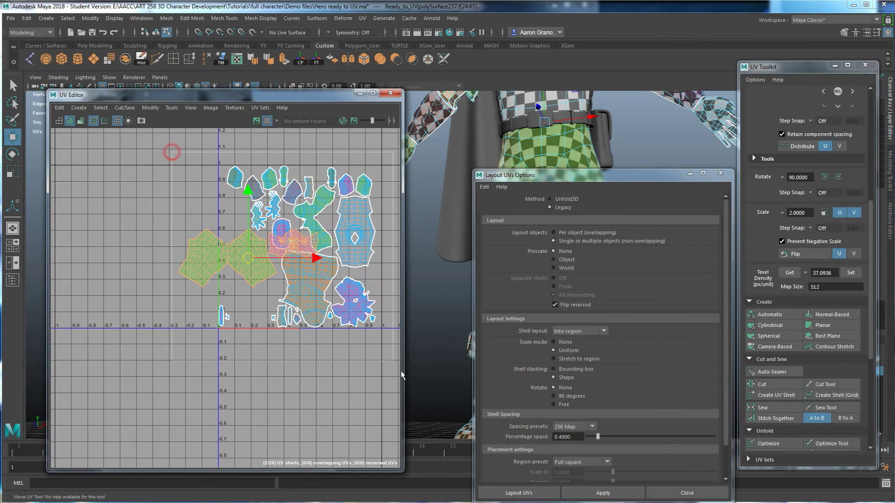
click(615, 490)
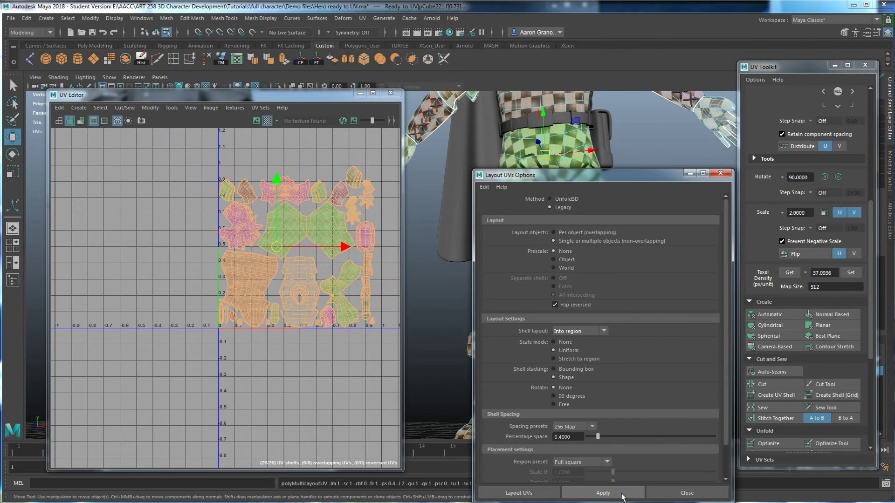
Step: Check the packed UV layout, close the layout options and examine the checker pattern over the whole character
scroll(265, 353, up, 3)
alt+middle_drag(306, 315, 268, 377)
alt+middle_drag(285, 204, 273, 289)
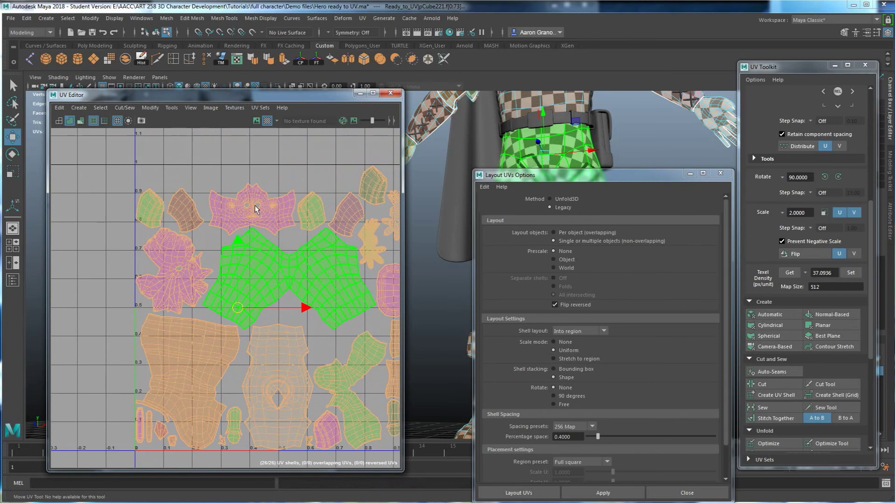
alt+middle_drag(208, 373, 223, 320)
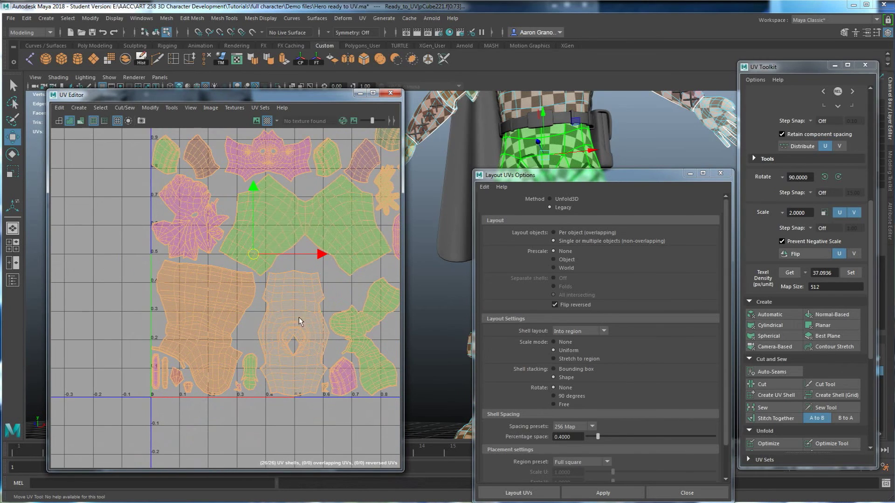
scroll(280, 298, down, 1)
alt+middle_drag(268, 298, 272, 333)
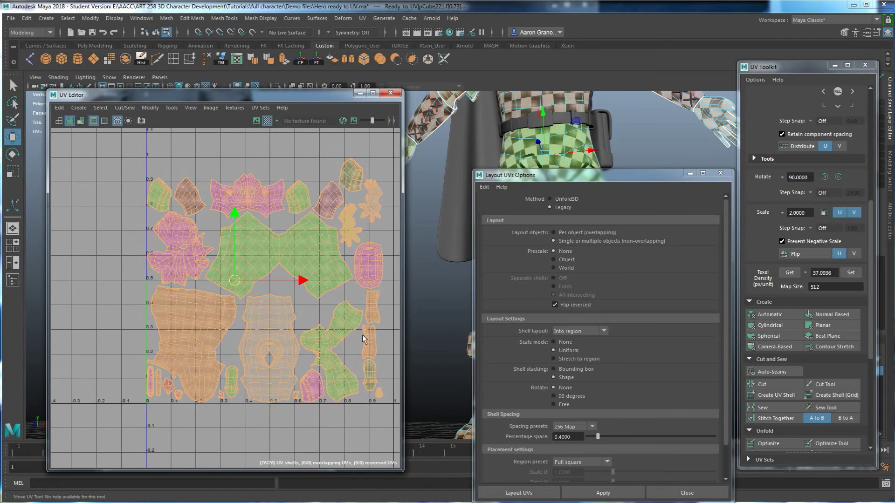
click(720, 174)
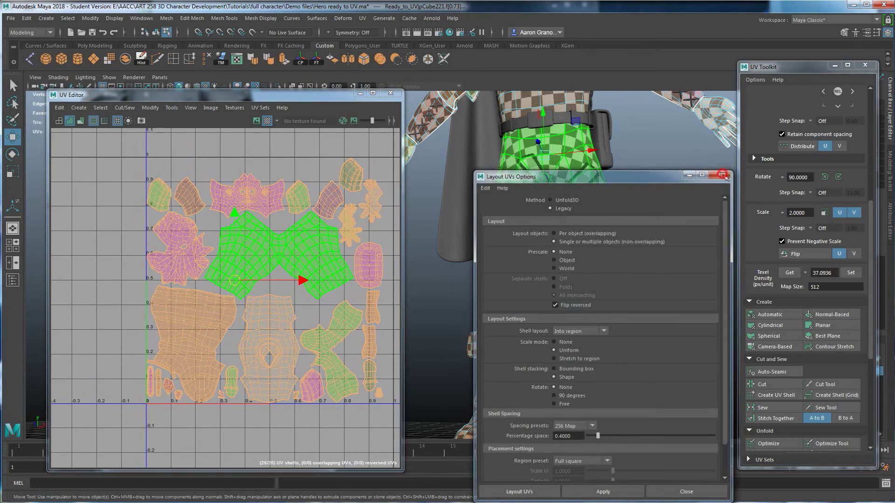
scroll(539, 240, down, 4)
alt+drag(541, 240, 579, 255)
alt+middle_drag(579, 255, 615, 314)
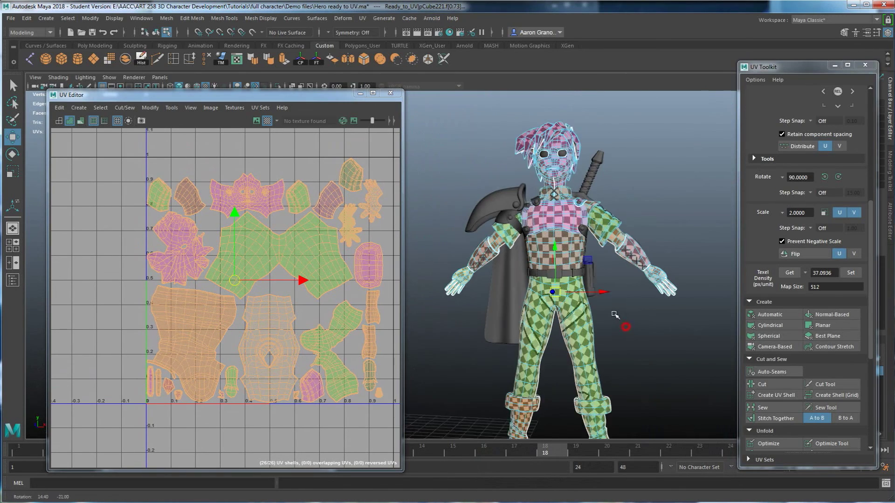
alt+drag(615, 313, 598, 307)
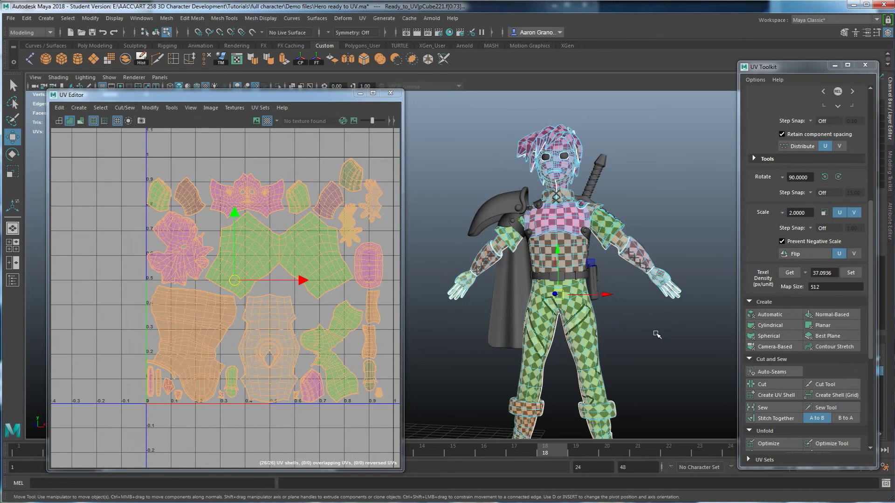
alt+middle_drag(650, 342, 648, 321)
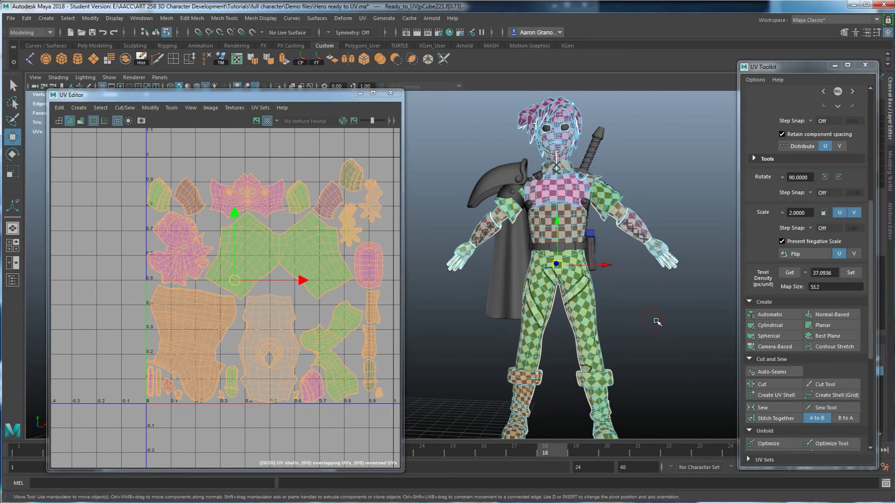
Step: Enlarge the face's UV shell and move the small green shell beside it into the gap between the torso and green boot shells
alt+middle_drag(315, 321, 275, 335)
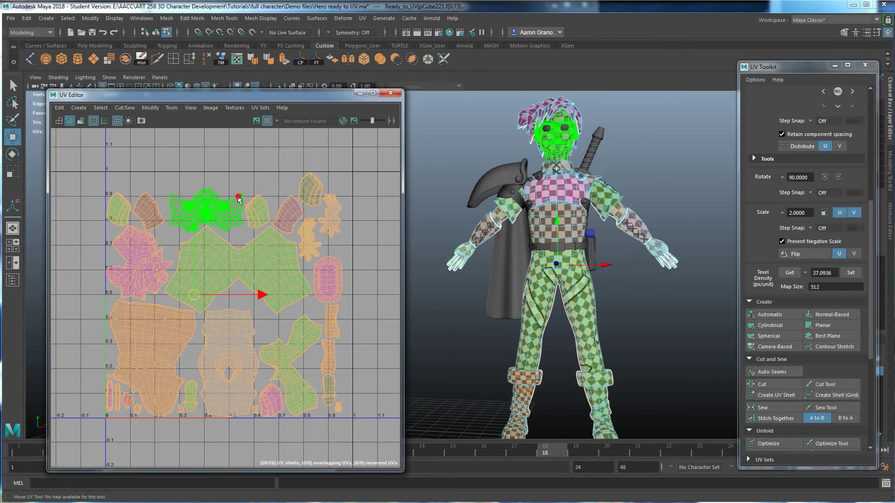
click(238, 200)
key(r)
drag(206, 207, 269, 325)
key(w)
click(264, 212)
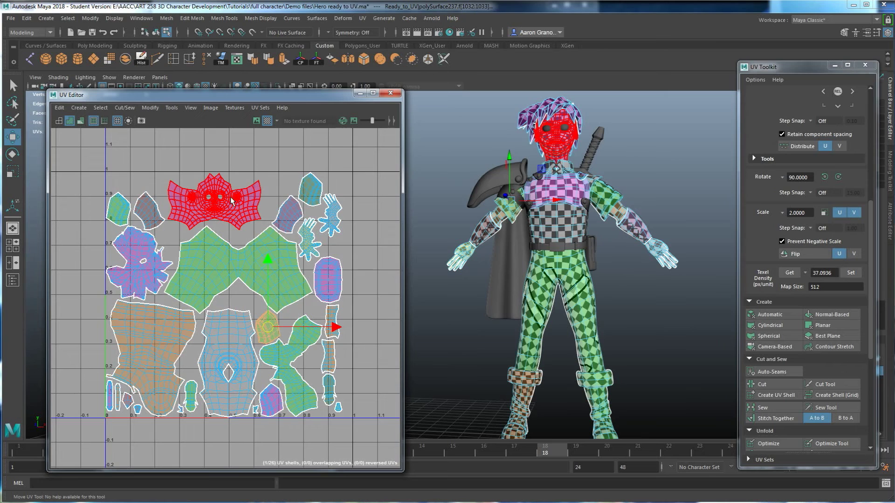
Step: Clear the shell selection and examine the checker pattern on the character's face, hair and upper body
click(663, 170)
scroll(652, 112, up, 3)
alt+middle_drag(652, 112, 603, 222)
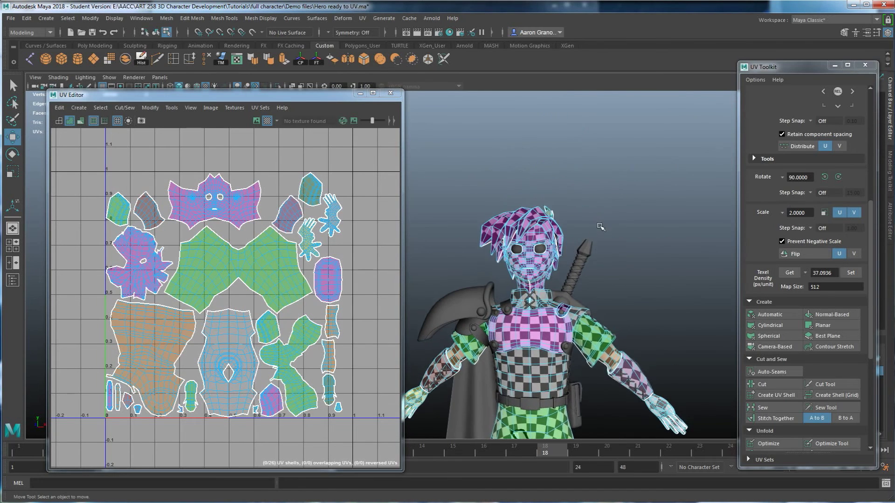
scroll(603, 222, up, 2)
scroll(546, 260, up, 2)
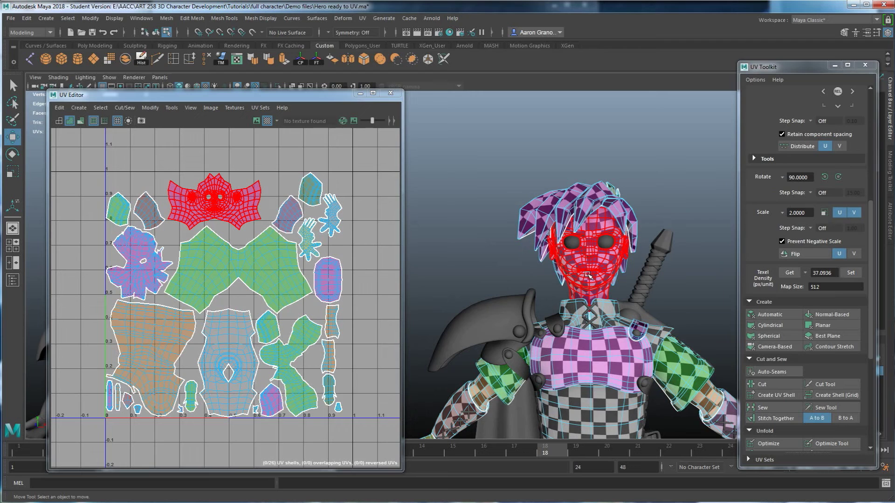
scroll(203, 286, down, 2)
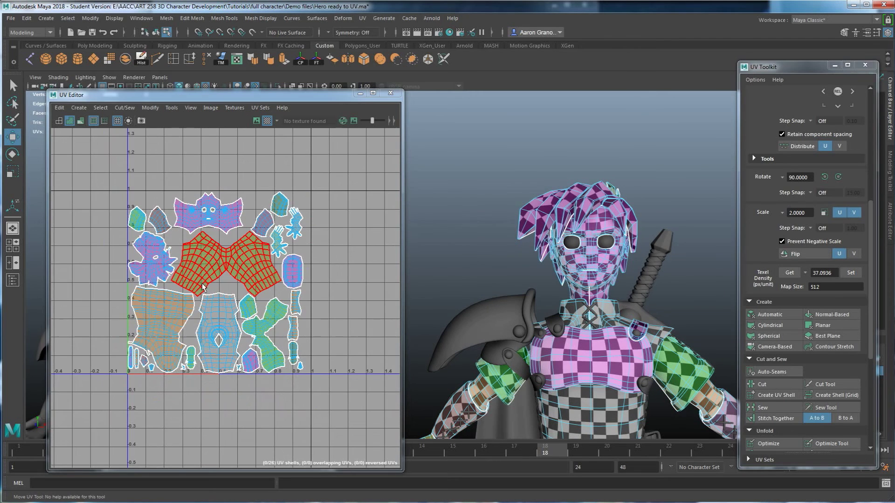
scroll(519, 317, down, 5)
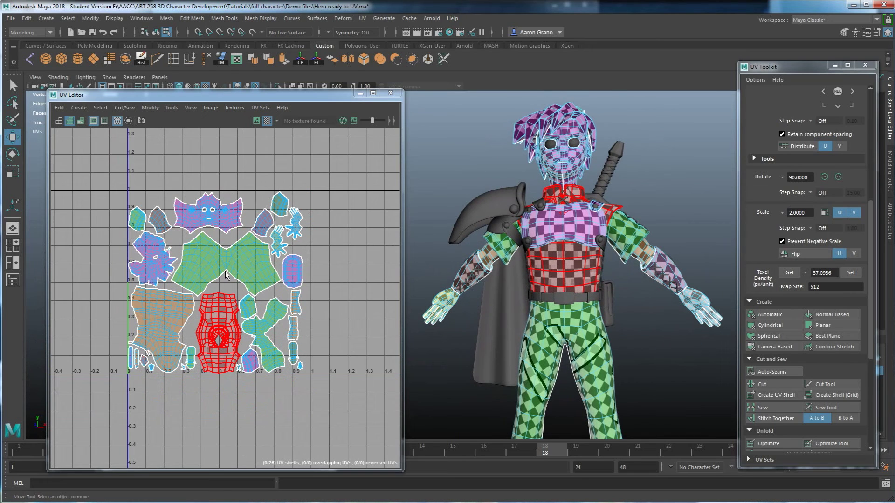
Step: Bring the finished character beside the working one into view, select its meshes to show their UV layout and return to object selection
scroll(466, 289, down, 3)
alt+middle_drag(454, 289, 606, 281)
alt+middle_drag(487, 247, 553, 274)
drag(426, 132, 620, 438)
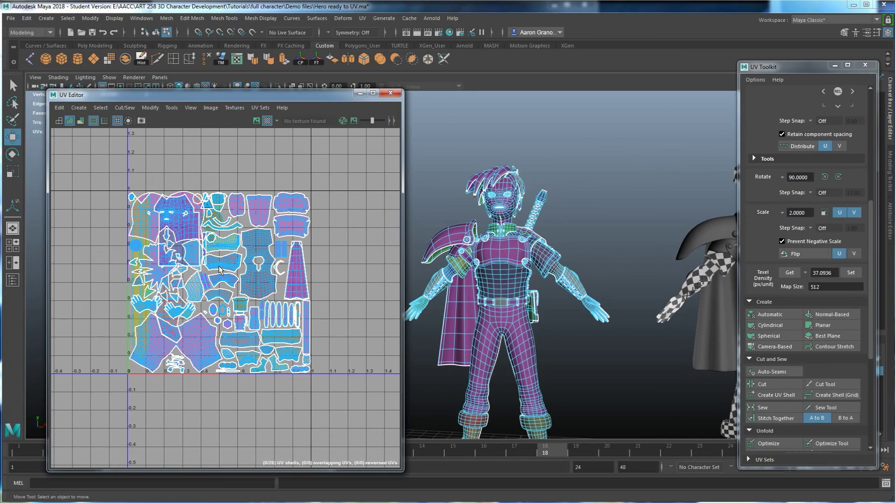
scroll(219, 268, up, 3)
alt+middle_drag(722, 277, 649, 247)
scroll(649, 246, down, 3)
alt+middle_drag(536, 251, 618, 252)
right_drag(573, 208, 595, 195)
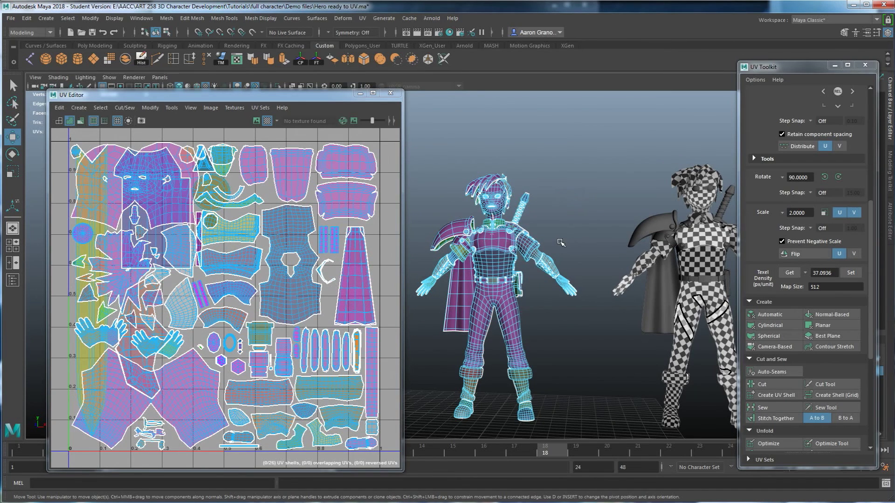
Step: Select the whole finished character except its sword and examine the complete UV layout
click(525, 198)
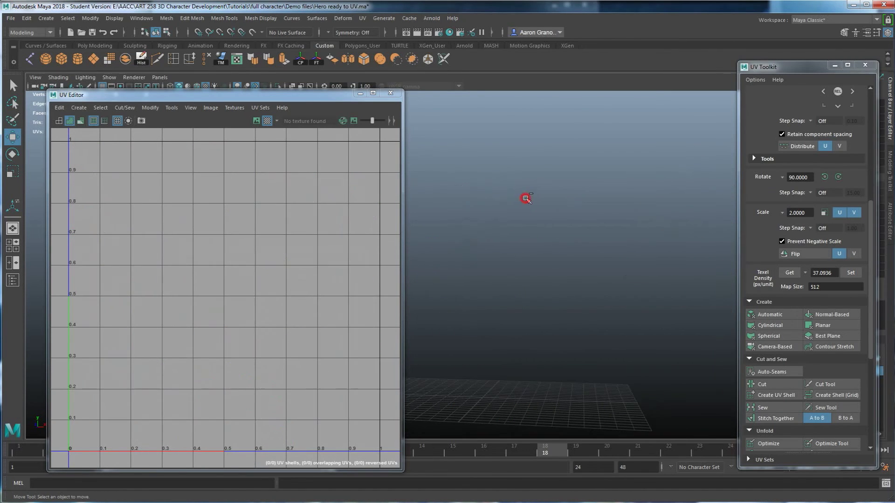
drag(536, 172, 413, 408)
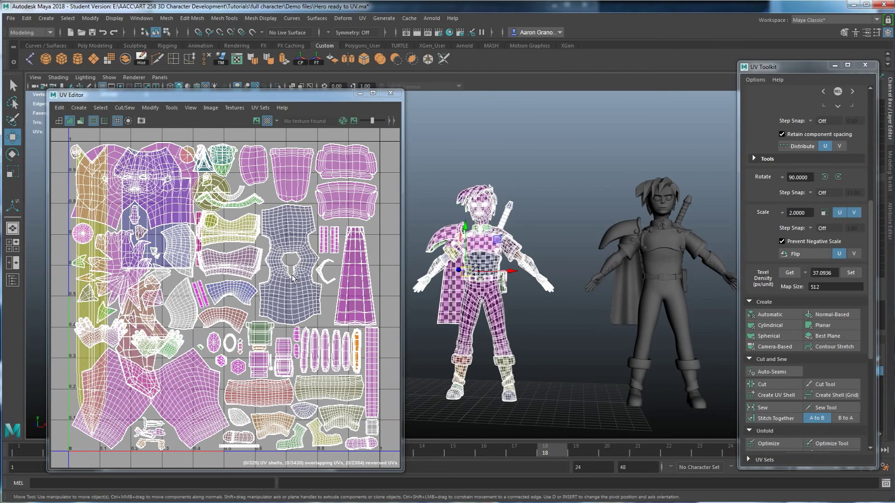
shift+click(510, 206)
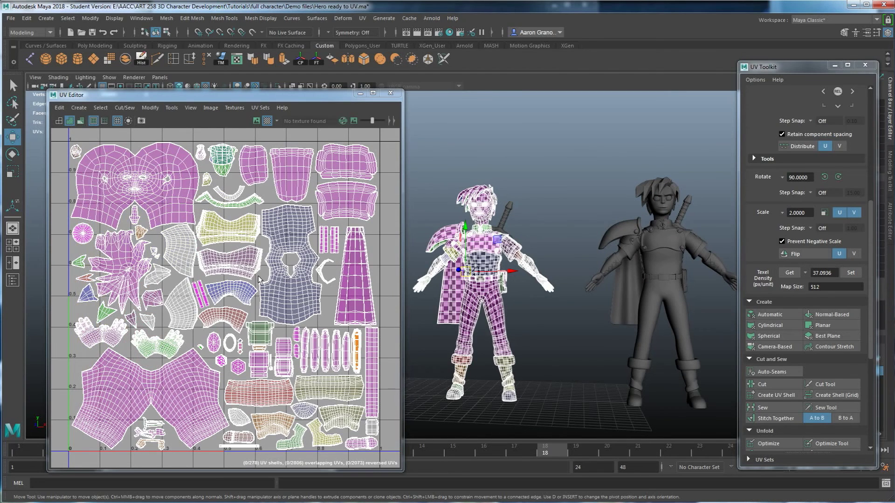
alt+middle_drag(213, 282, 209, 281)
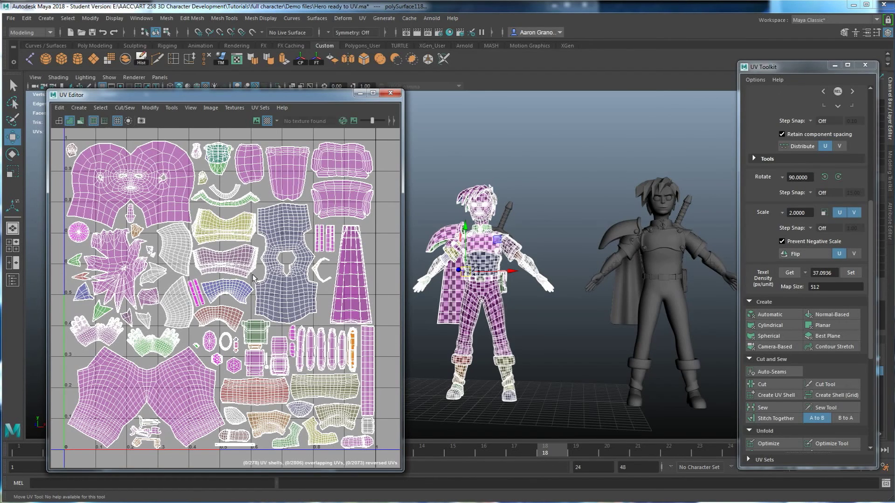
scroll(277, 238, down, 3)
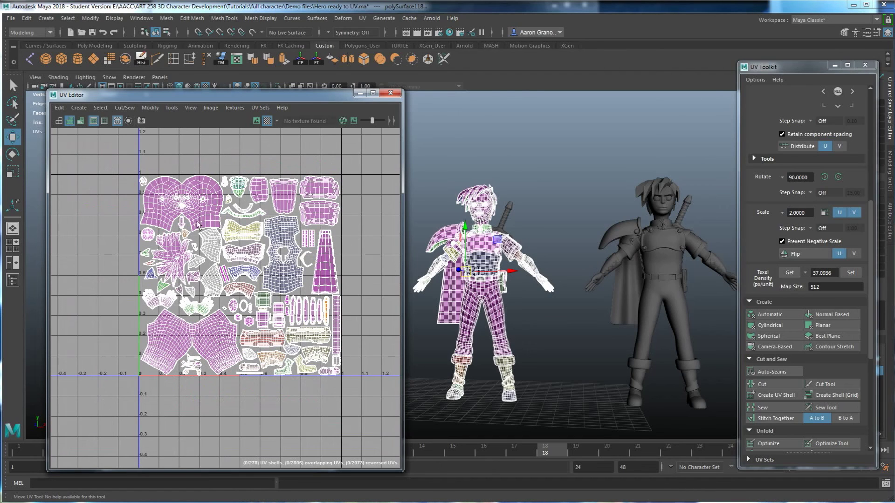
Step: Select the working character's body, chest armor, hair and head meshes together to review their combined UV layout
drag(569, 162, 784, 422)
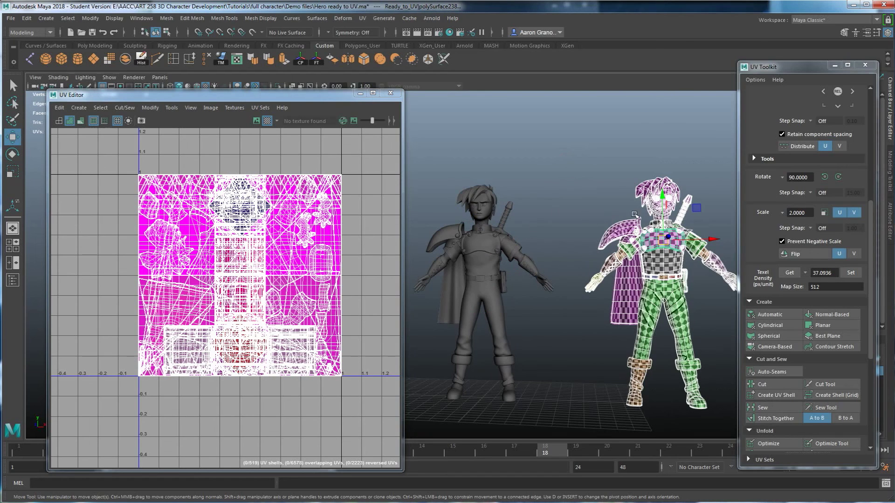
click(669, 267)
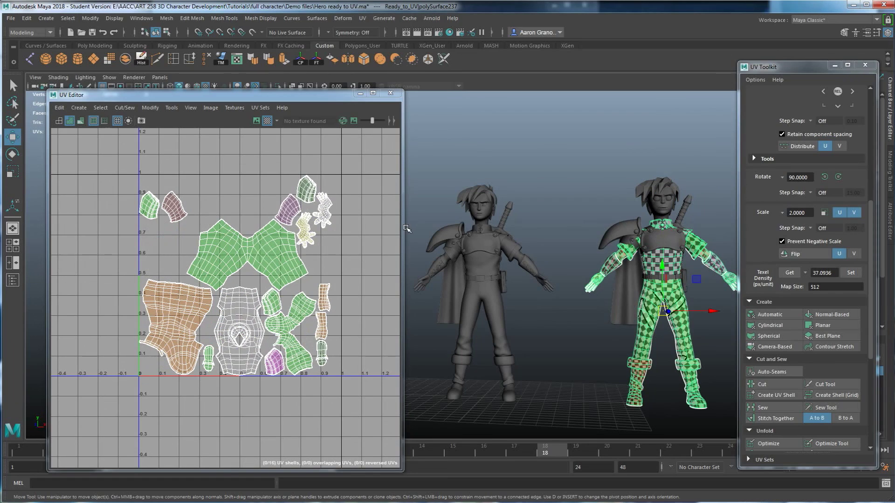
shift+click(670, 205)
shift+click(666, 182)
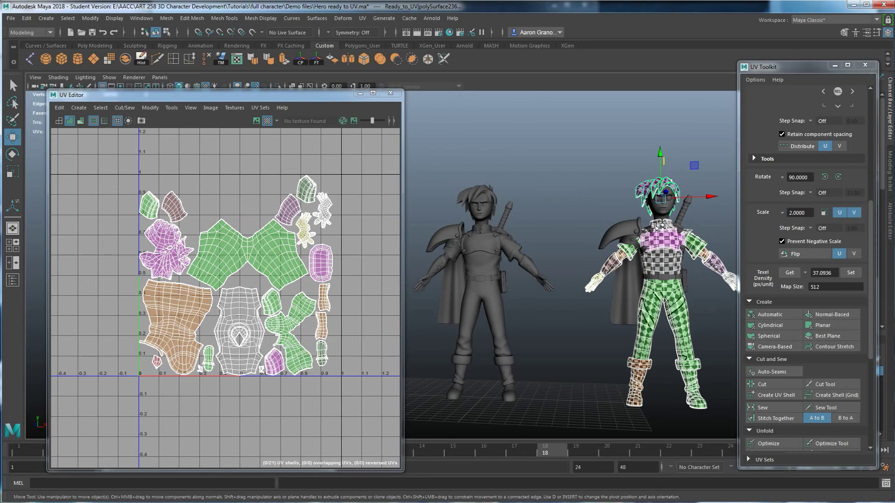
shift+click(660, 212)
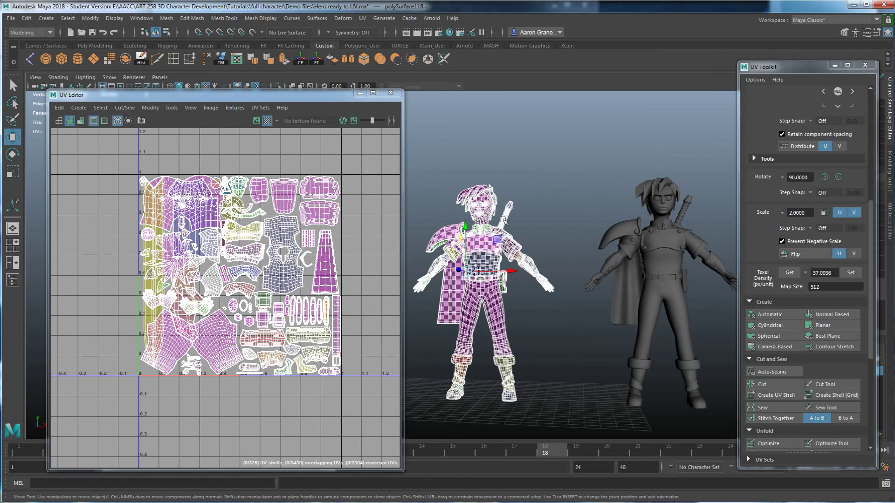
Step: Inspect the UVs of the finished character's sword, its head and hair, and its chest armor separately, ending with the whole character
click(507, 211)
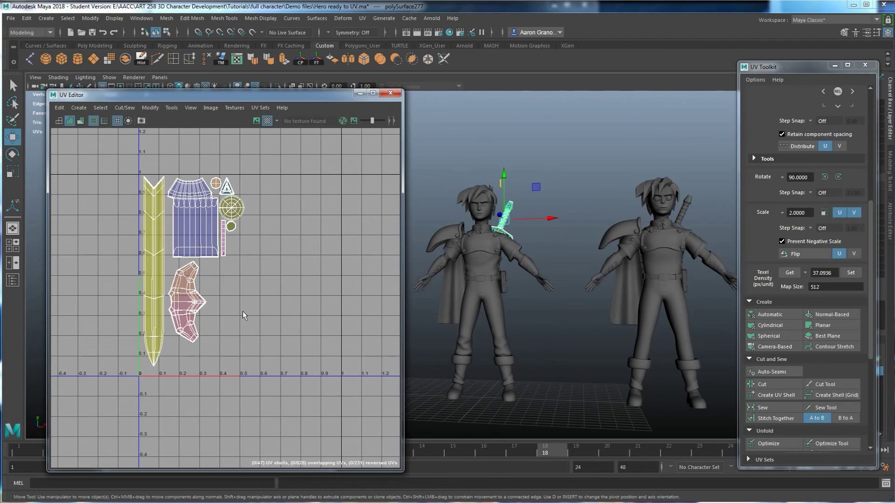
click(437, 276)
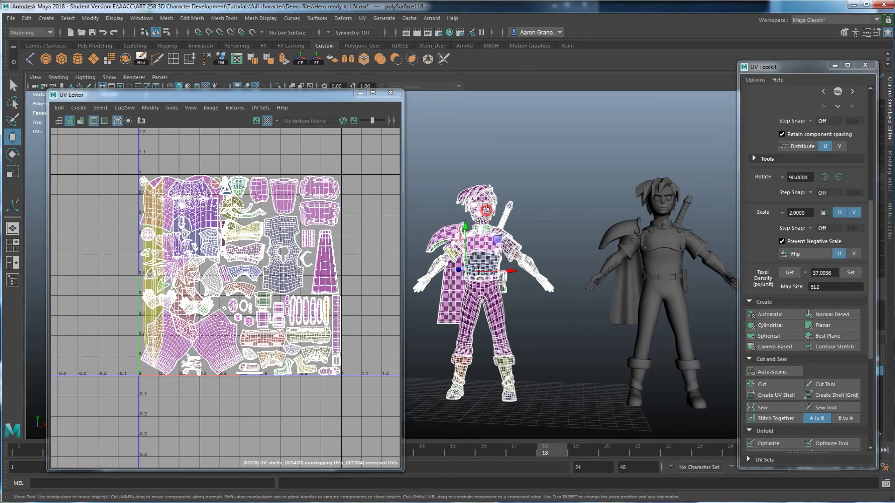
click(451, 198)
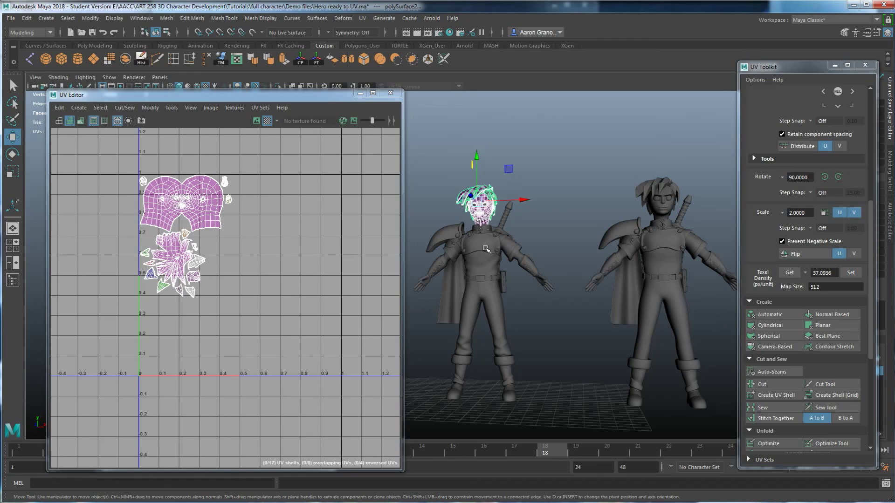
click(486, 249)
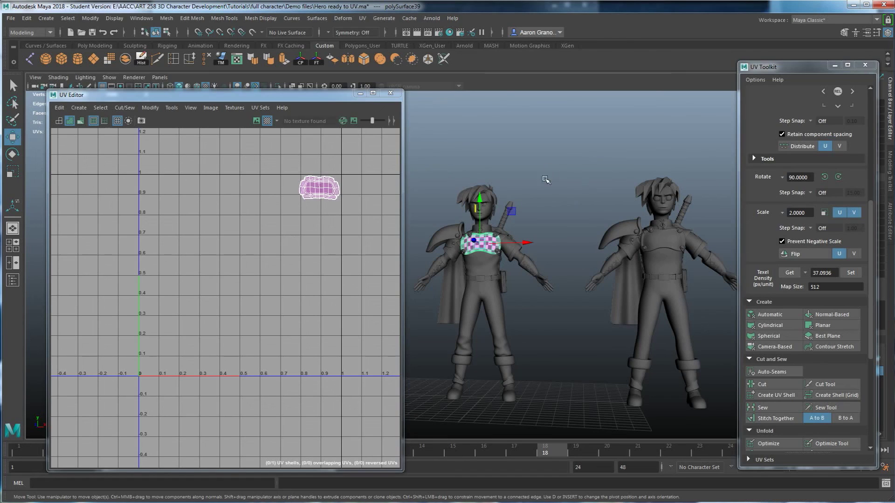
mouse_move(557, 168)
mouse_down()
mouse_move(434, 405)
mouse_move(406, 425)
mouse_up()
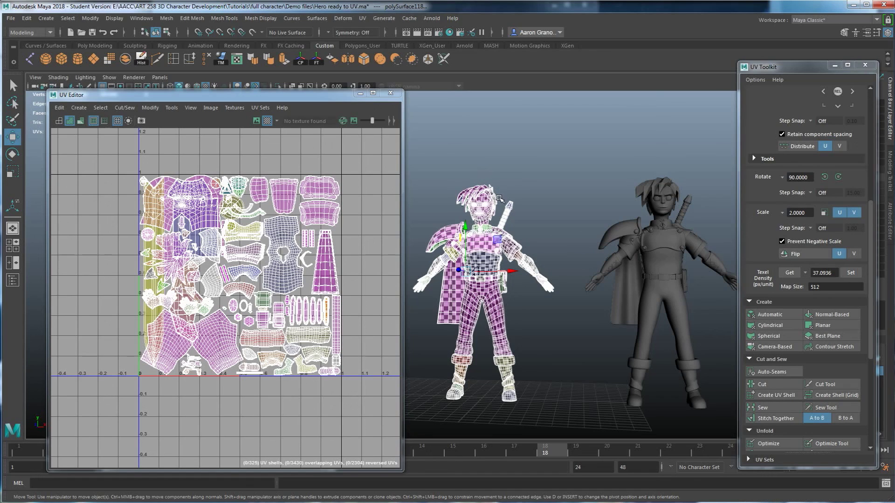
Step: Move the UV Editor aside to expose both characters, look through the UV Toolkit's sections and clear the selection
alt+drag(540, 259, 548, 266)
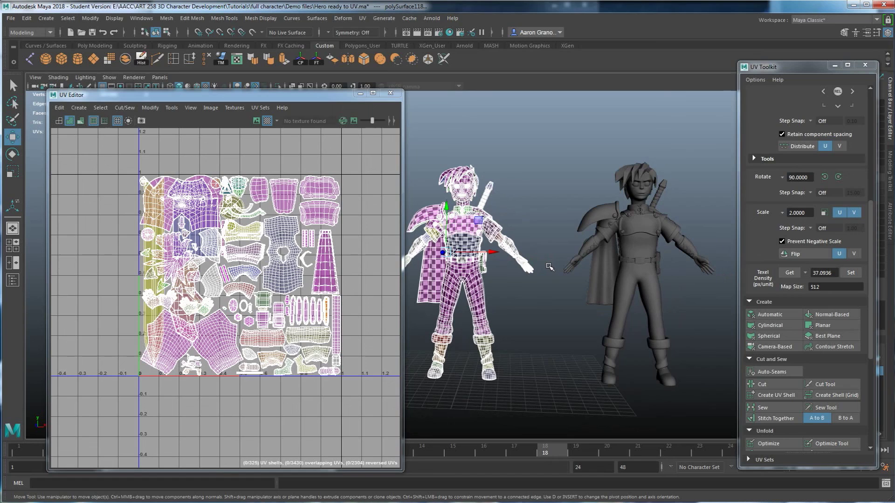
drag(339, 96, 273, 90)
alt+middle_drag(516, 245, 492, 228)
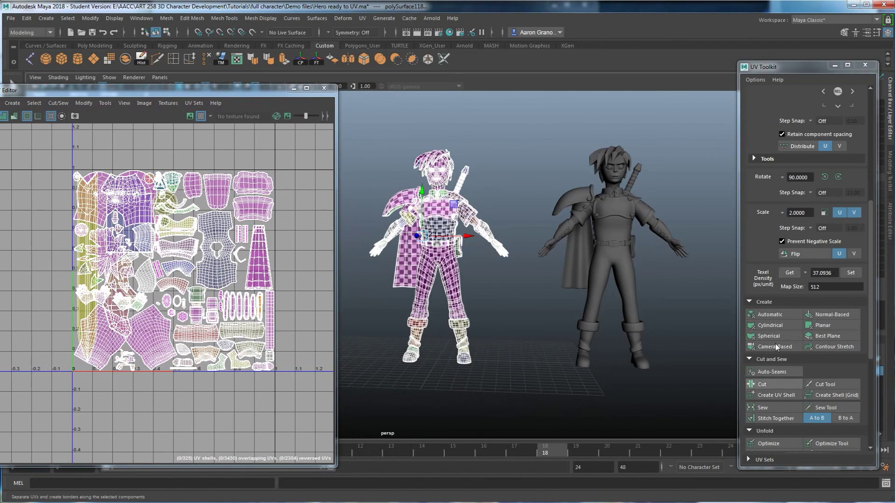
scroll(776, 348, down, 5)
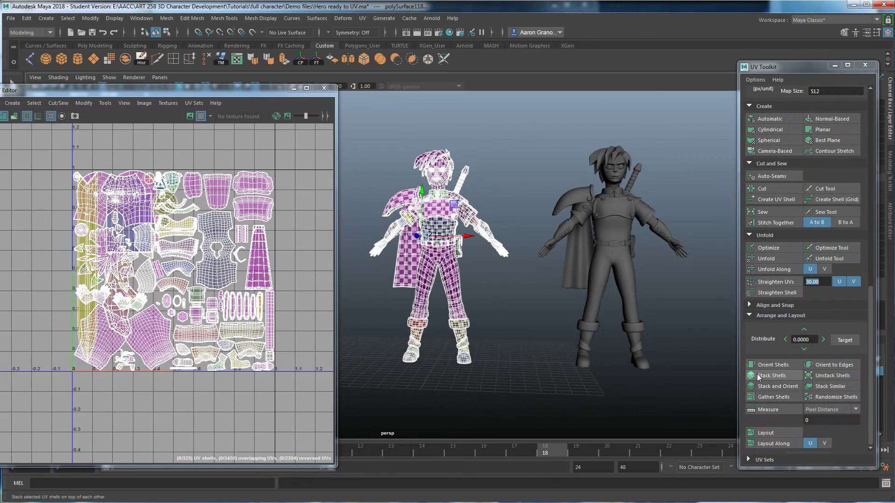
scroll(764, 282, up, 10)
scroll(764, 276, down, 10)
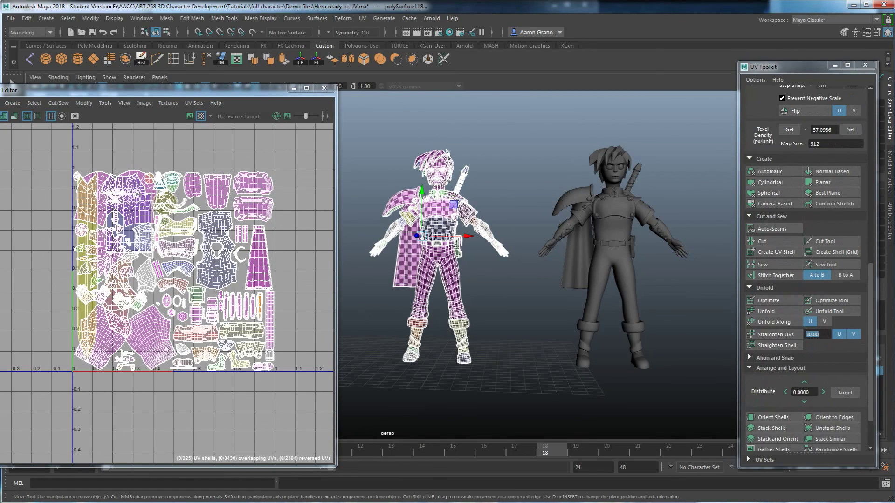
click(522, 288)
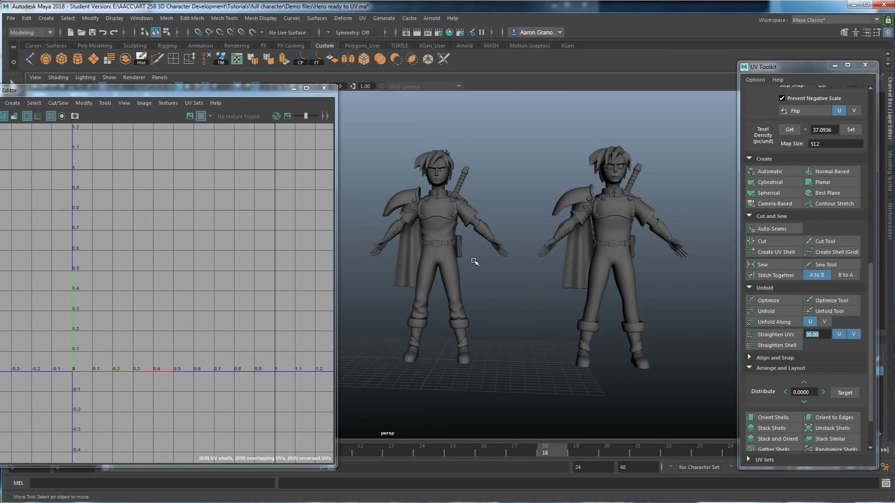